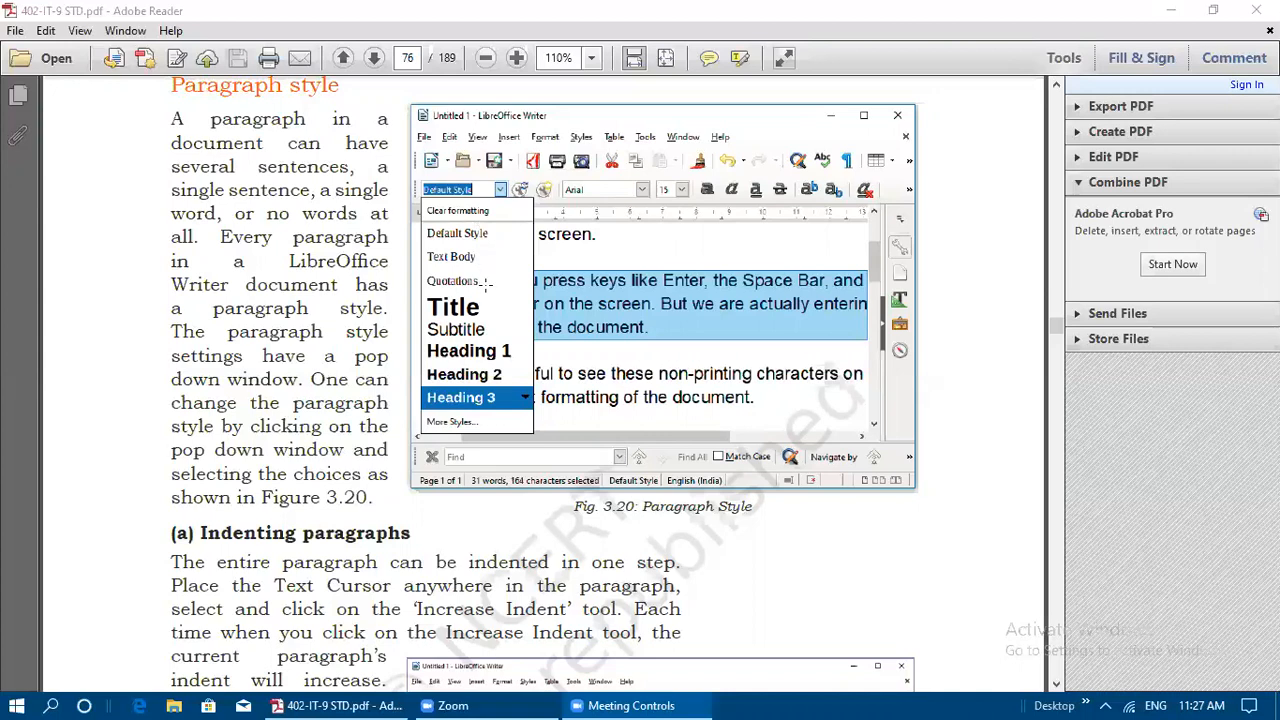
Launch LibreOffice 6.4 from the desktop, decline sending the crash report, and complete the recovery of Untitled 3
left_click(16, 705)
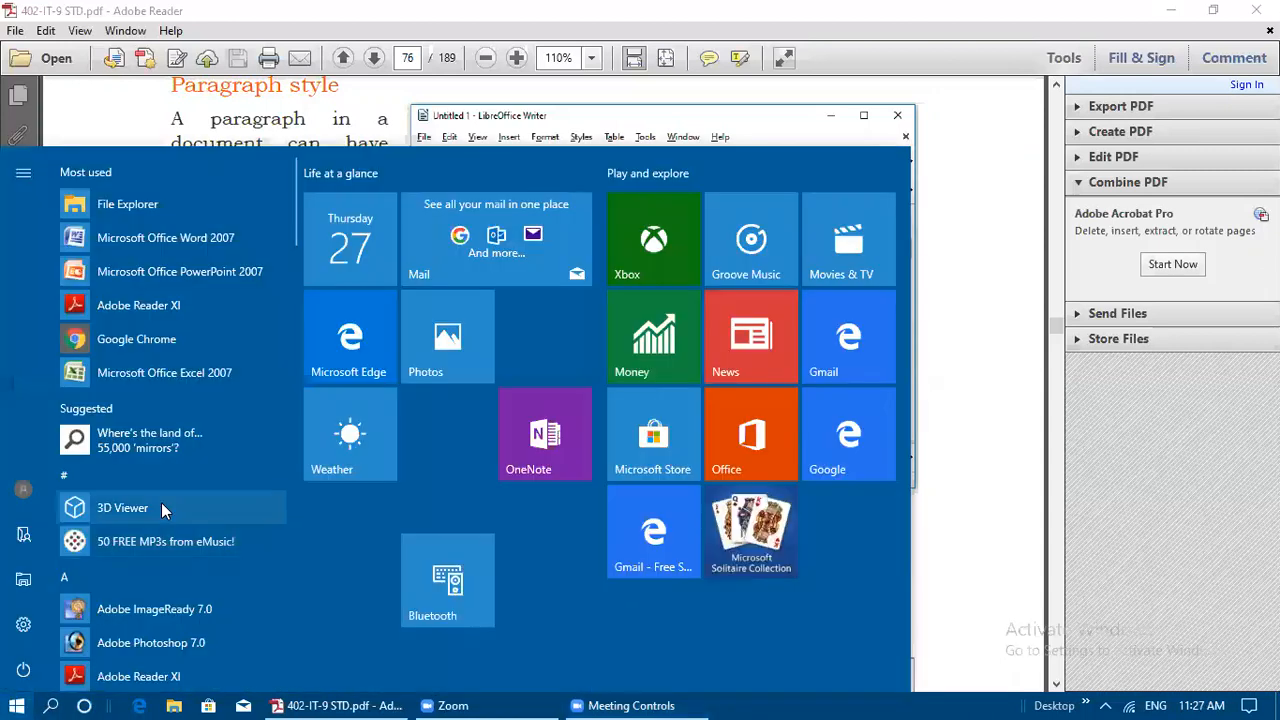
left_click(988, 199)
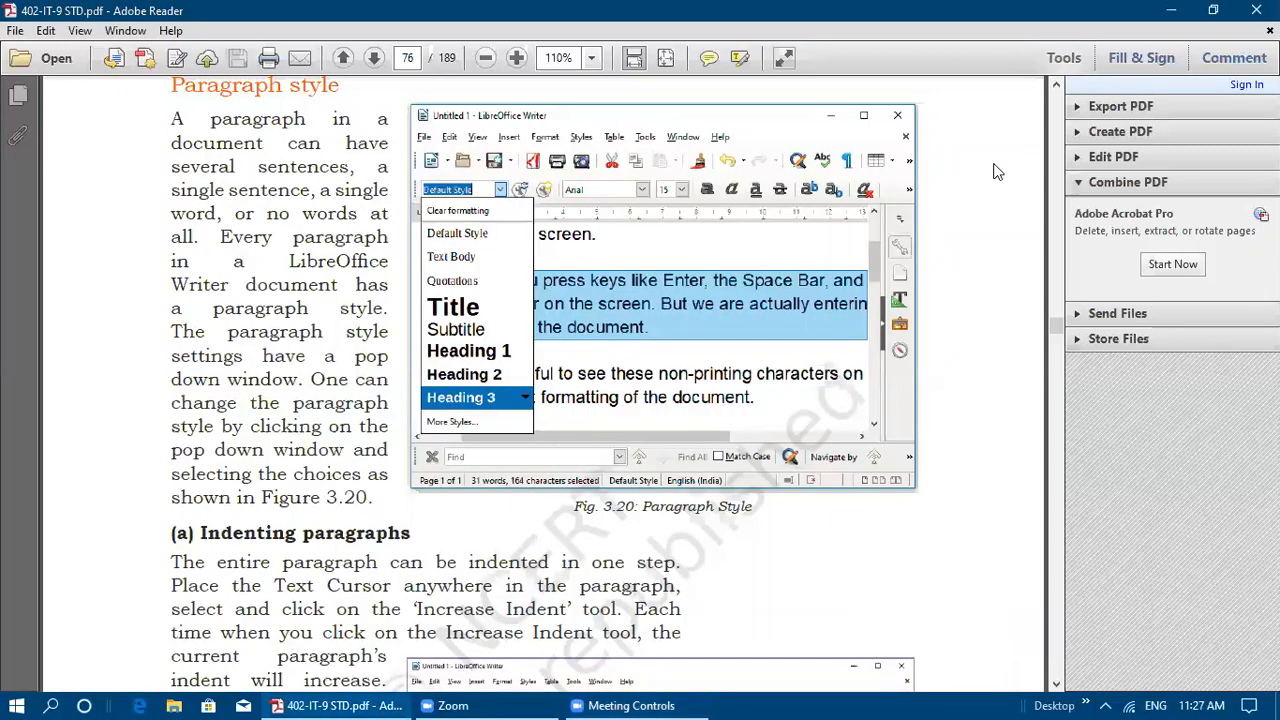
left_click(1170, 11)
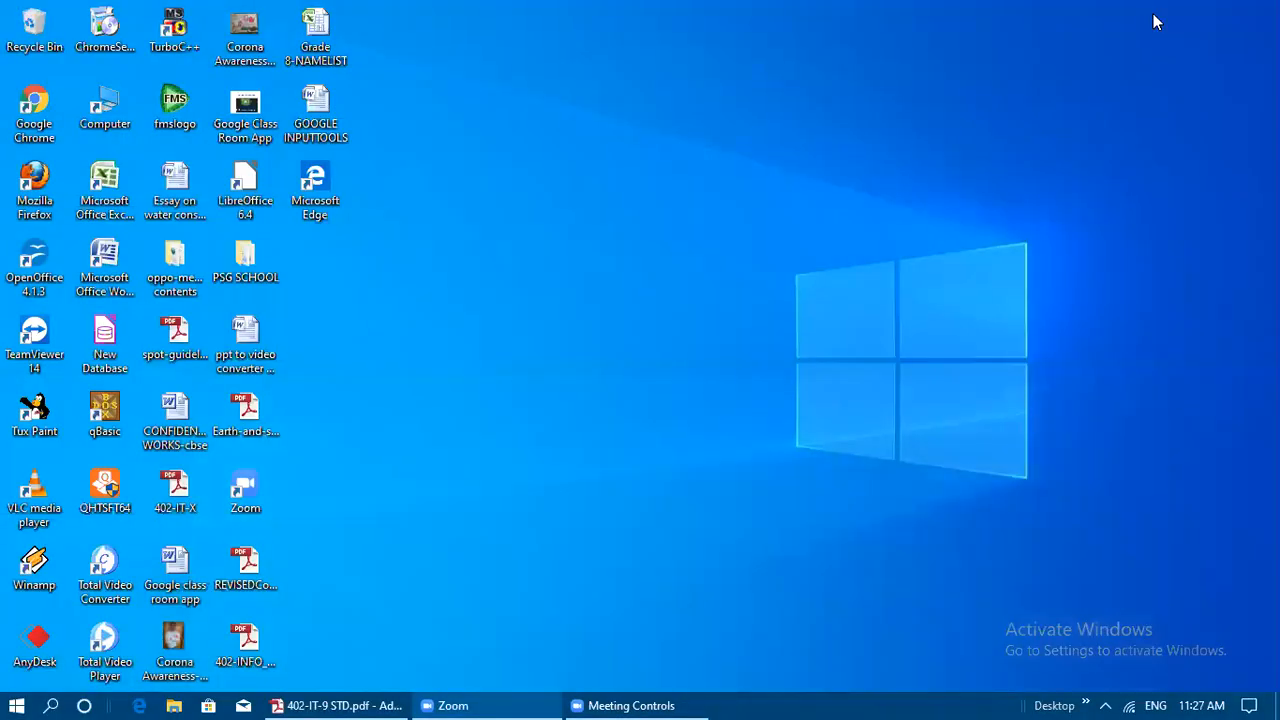
double_click(250, 195)
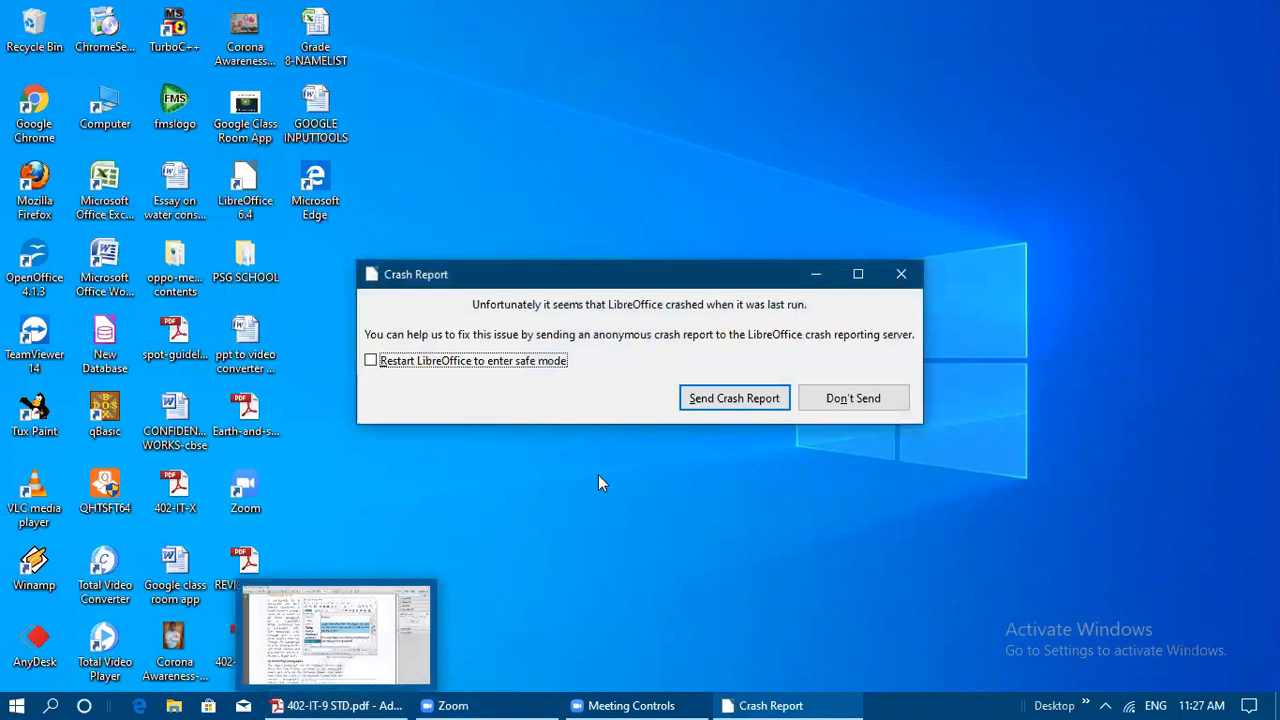
left_click(833, 407)
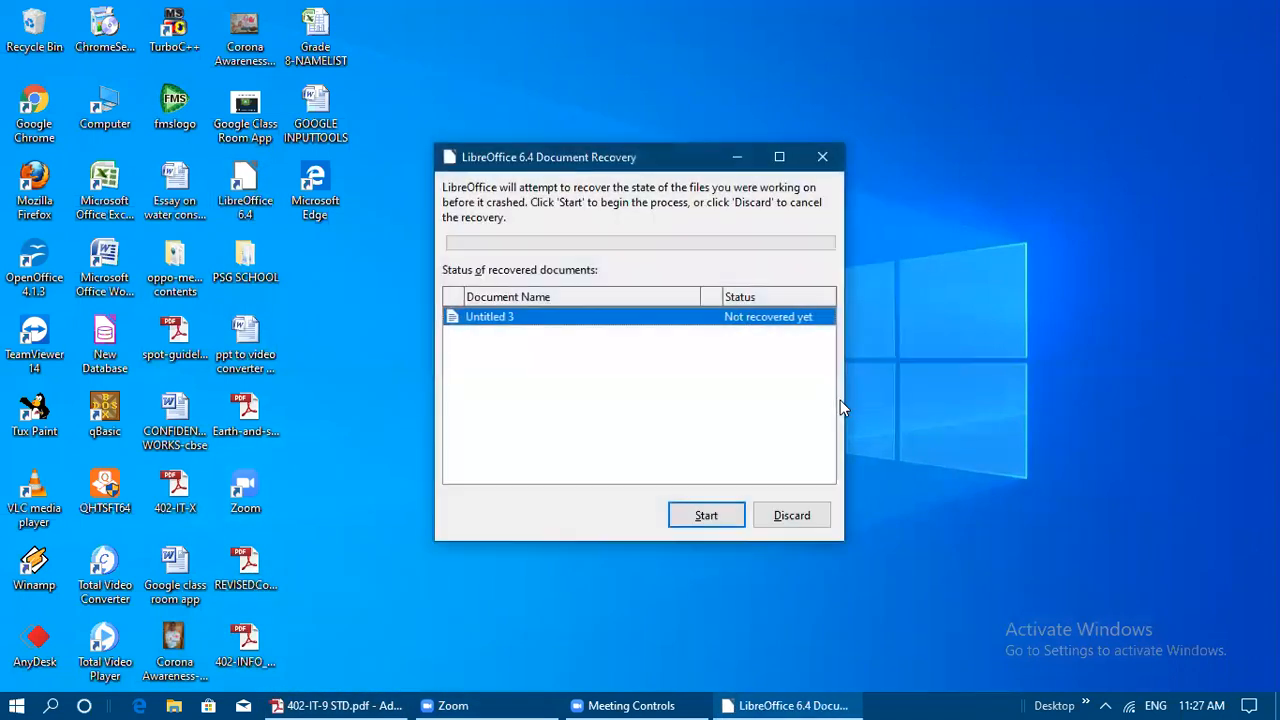
left_click(706, 516)
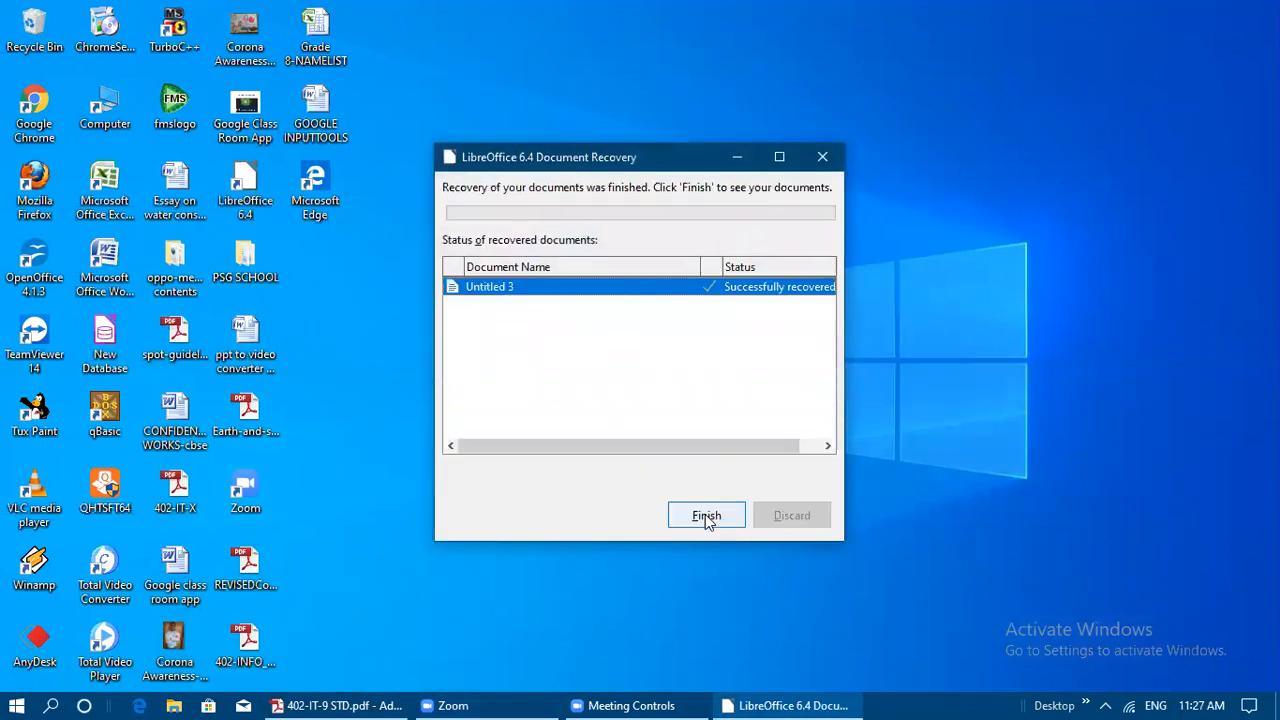
left_click(705, 514)
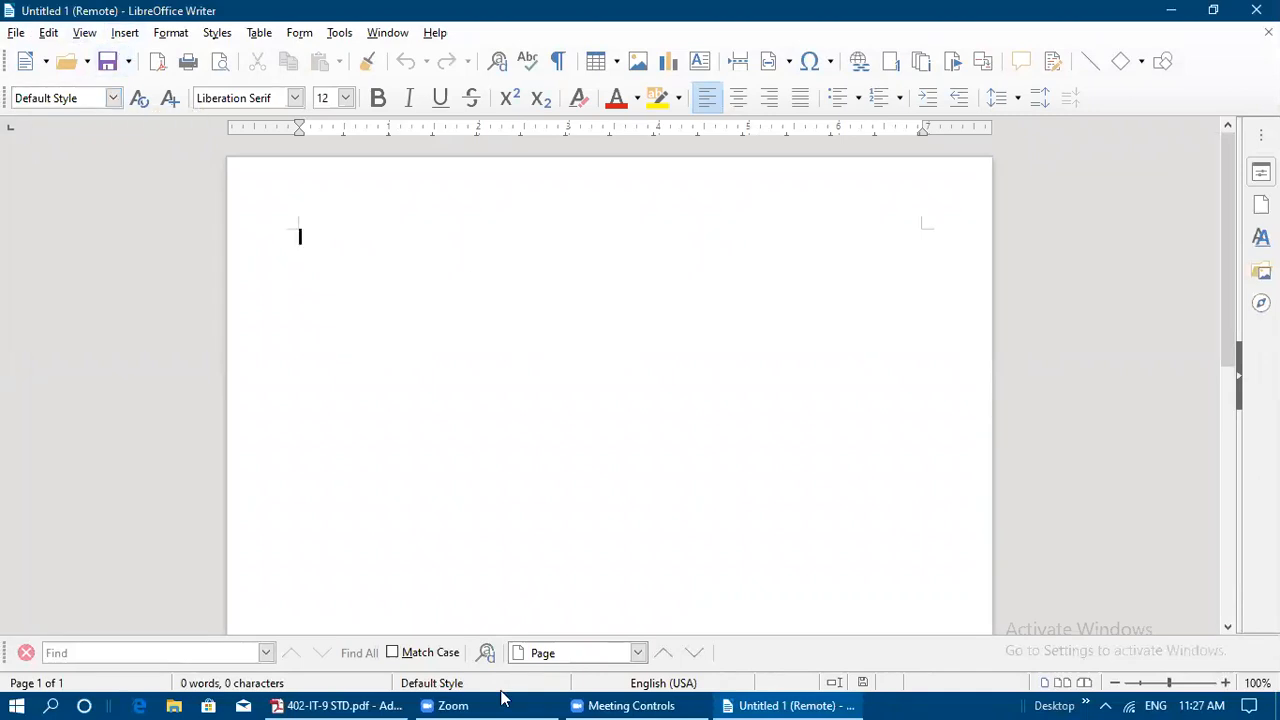
Copy the text from "Paragraph style" through the "(a) Indenting paragraphs" section of the 402-IT-9 STD PDF into the blank Writer document
left_click(380, 704)
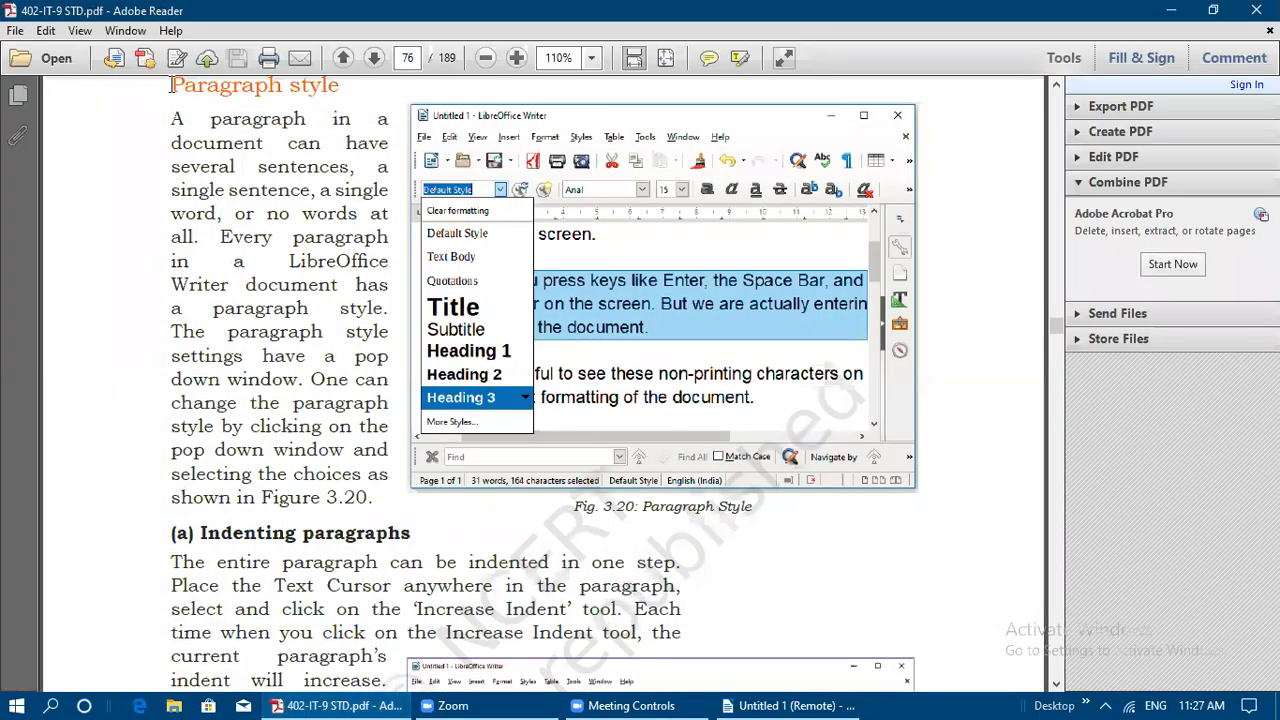
left_click_drag(172, 84, 438, 593)
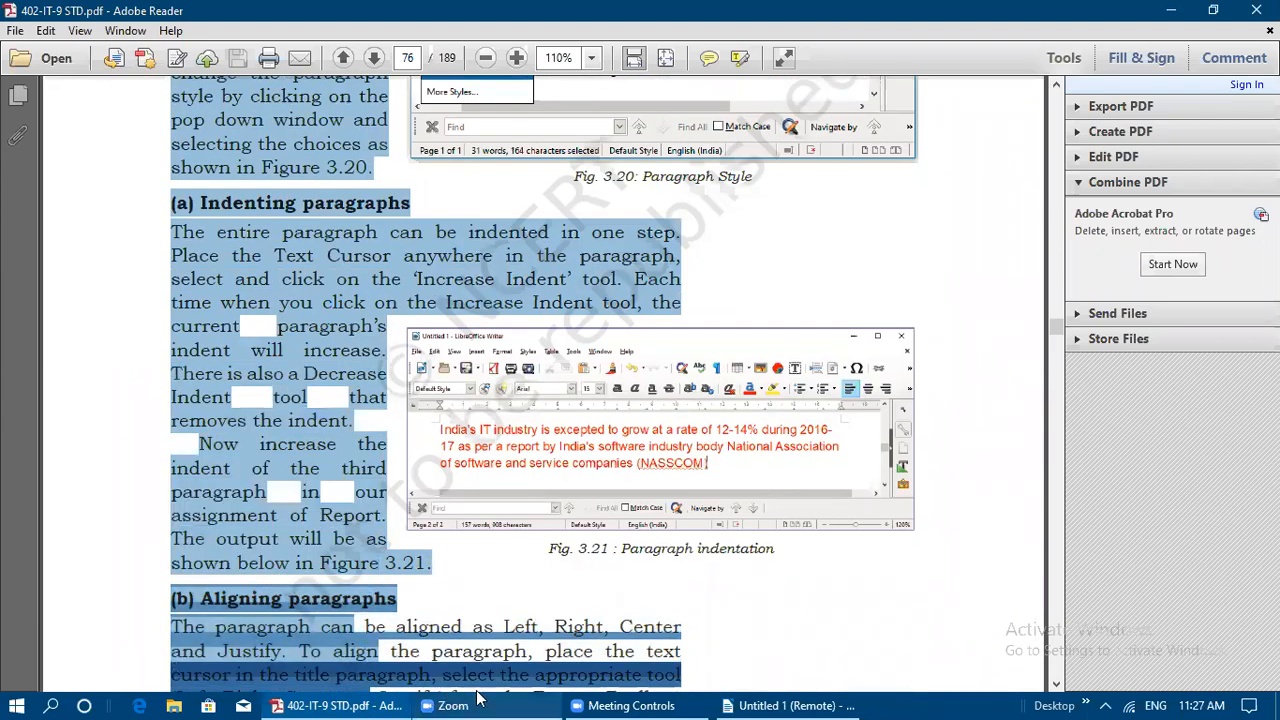
left_click(736, 702)
key("ctrl+v")
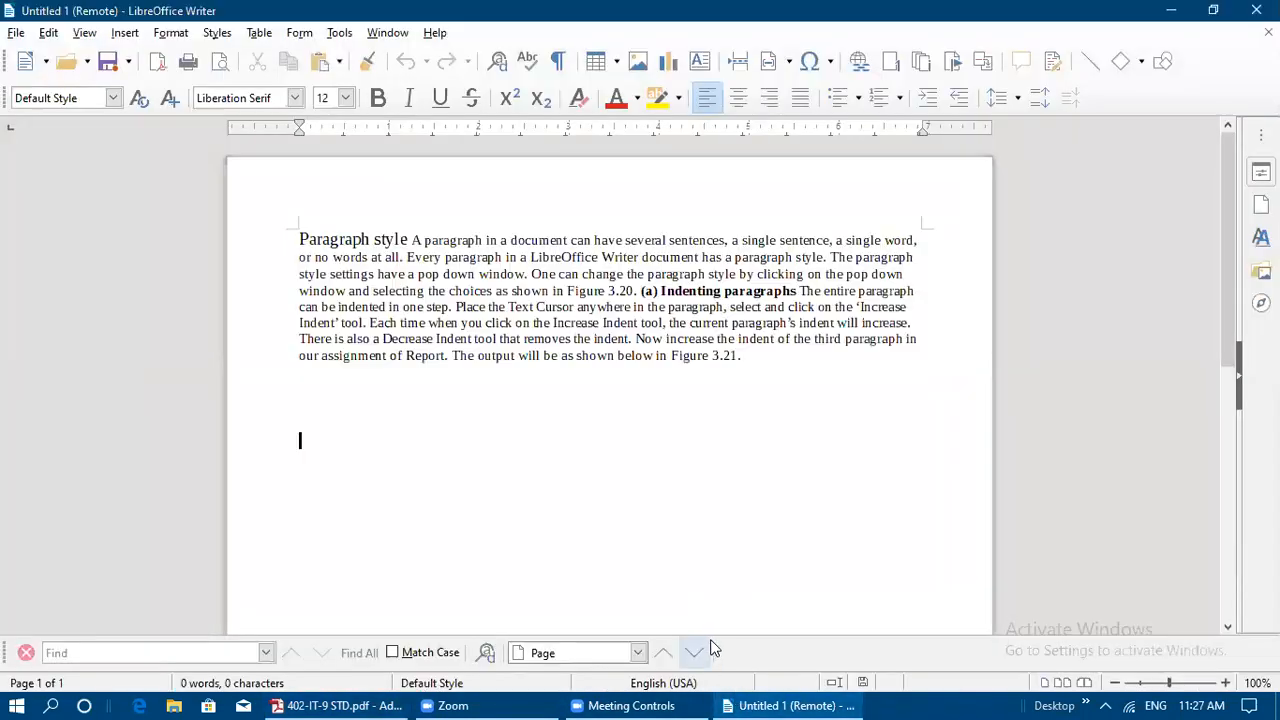
Set the font size of the entire pasted text to 20 pt
key("ctrl+a")
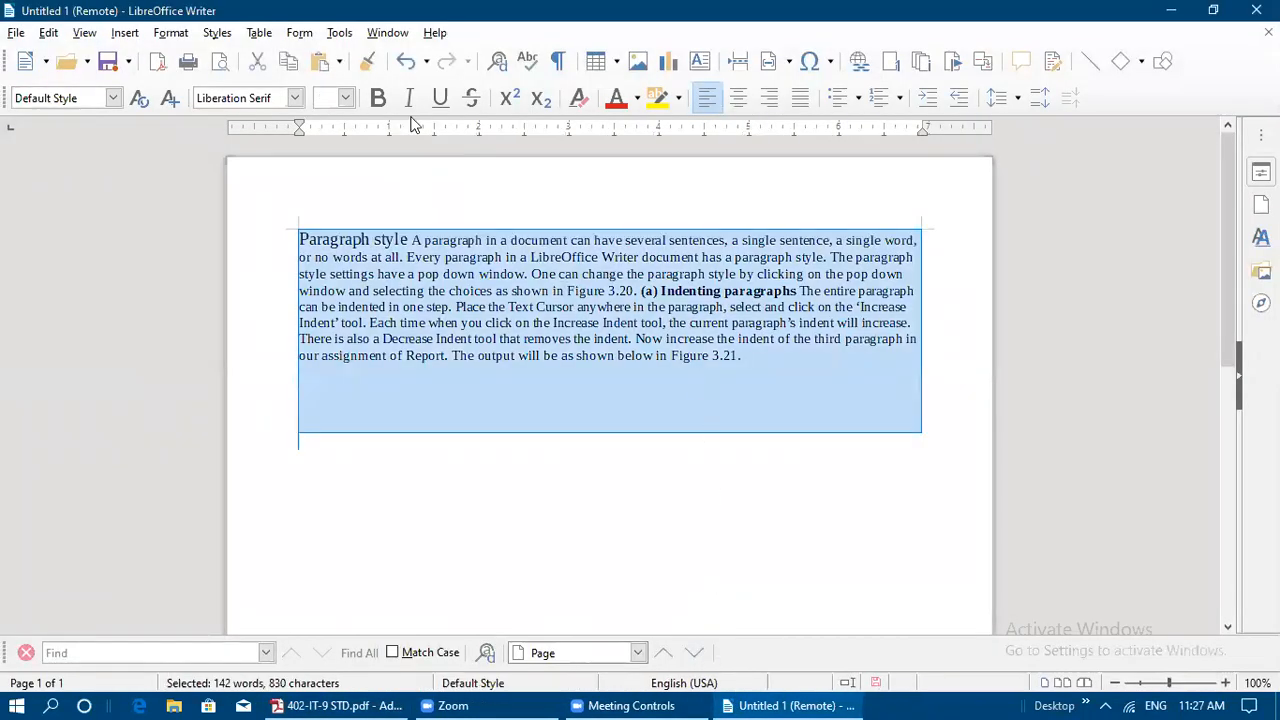
left_click(346, 98)
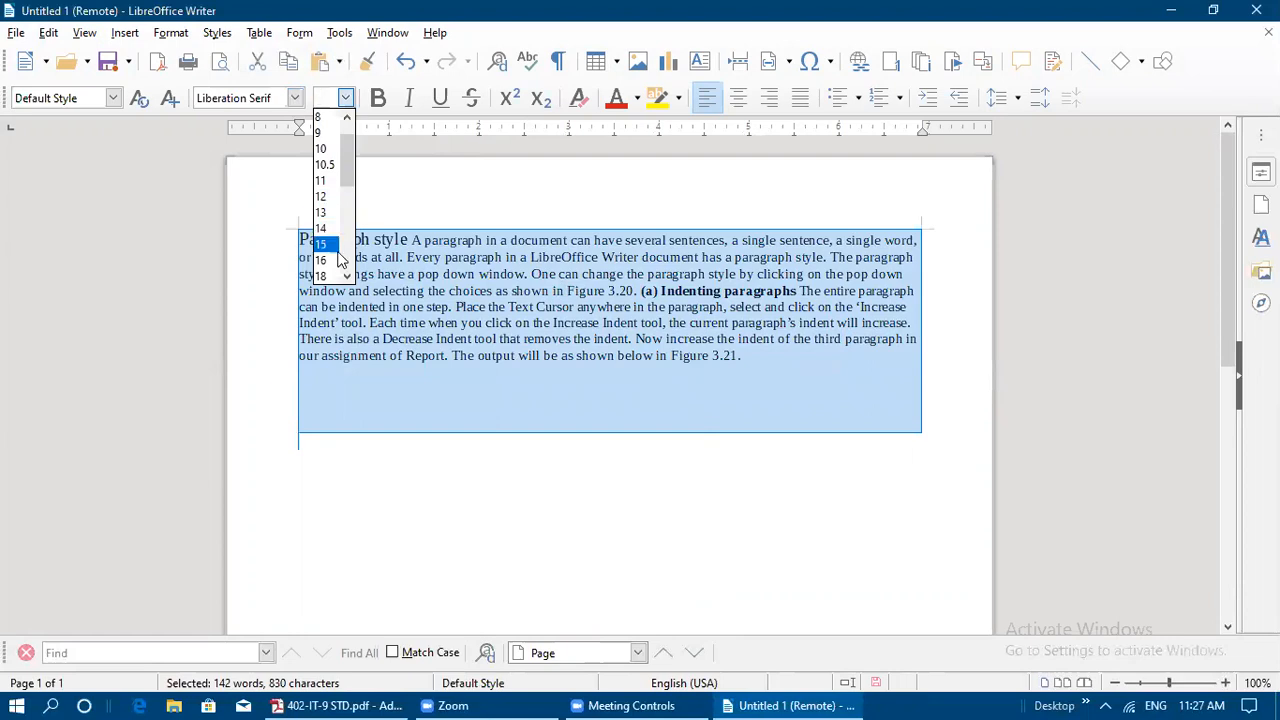
left_click(322, 276)
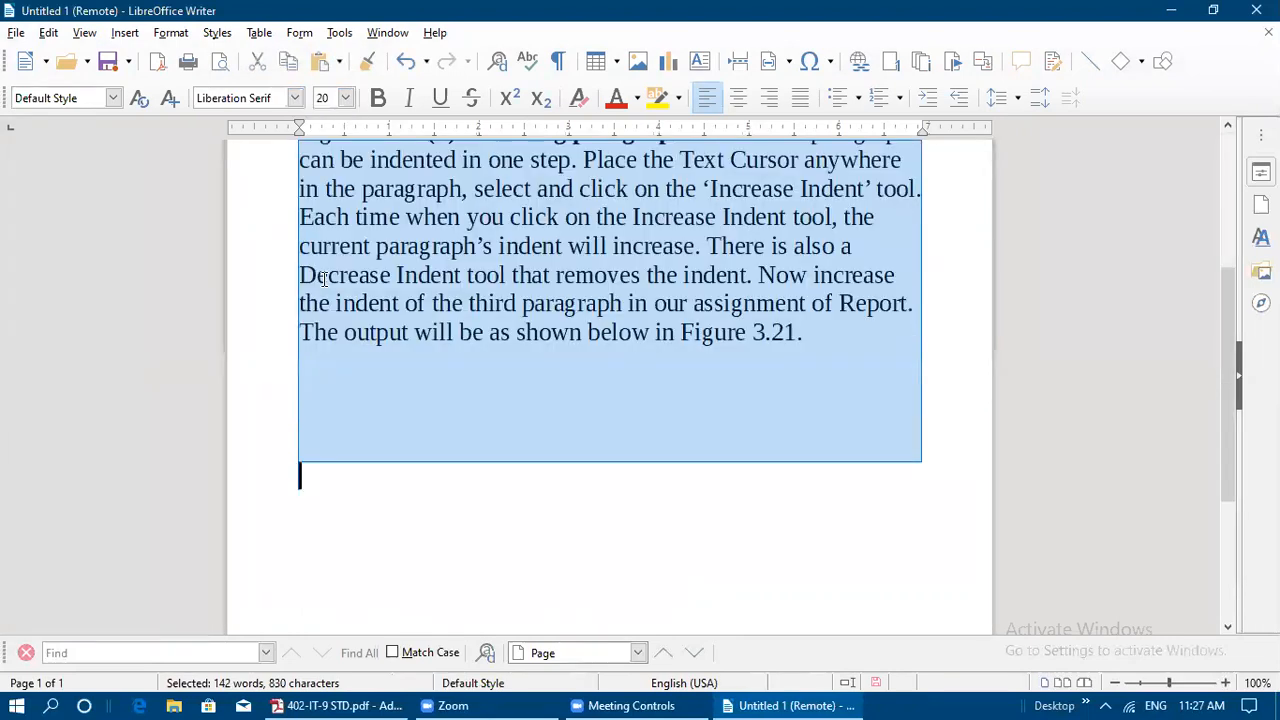
Change the font of the entire selected text to Century
left_click(295, 98)
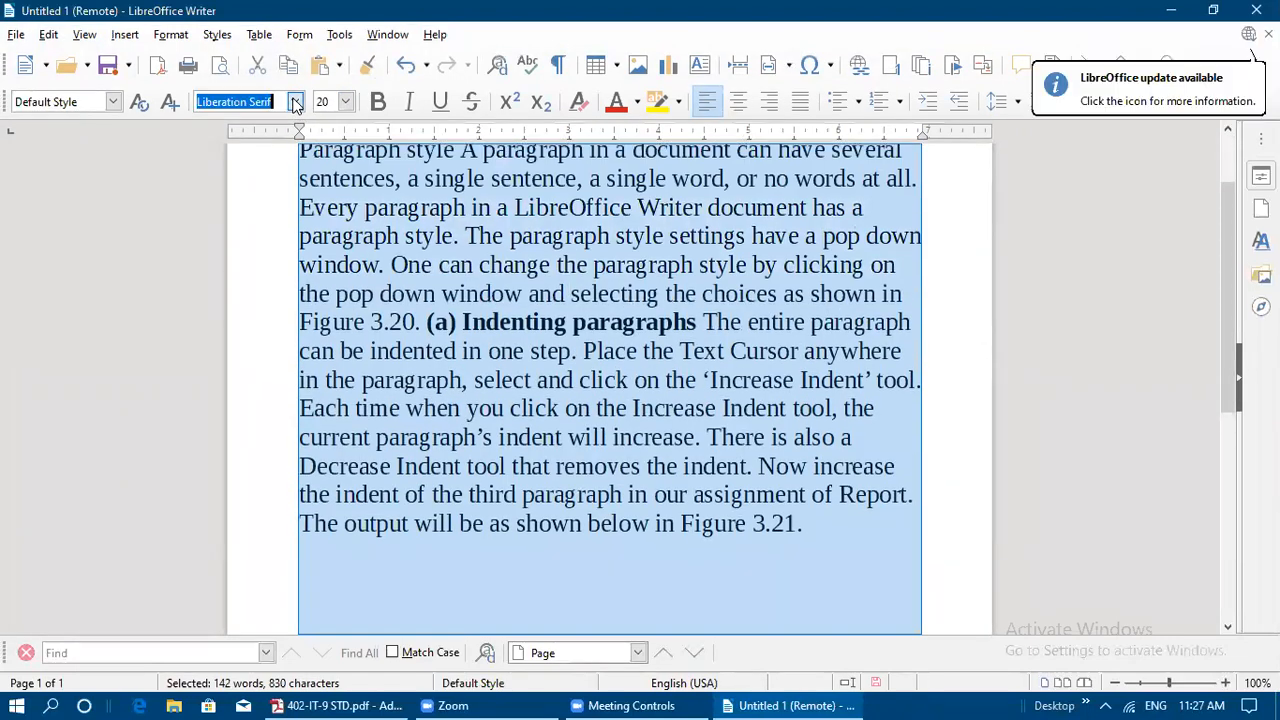
scroll(318, 278, "up", 12)
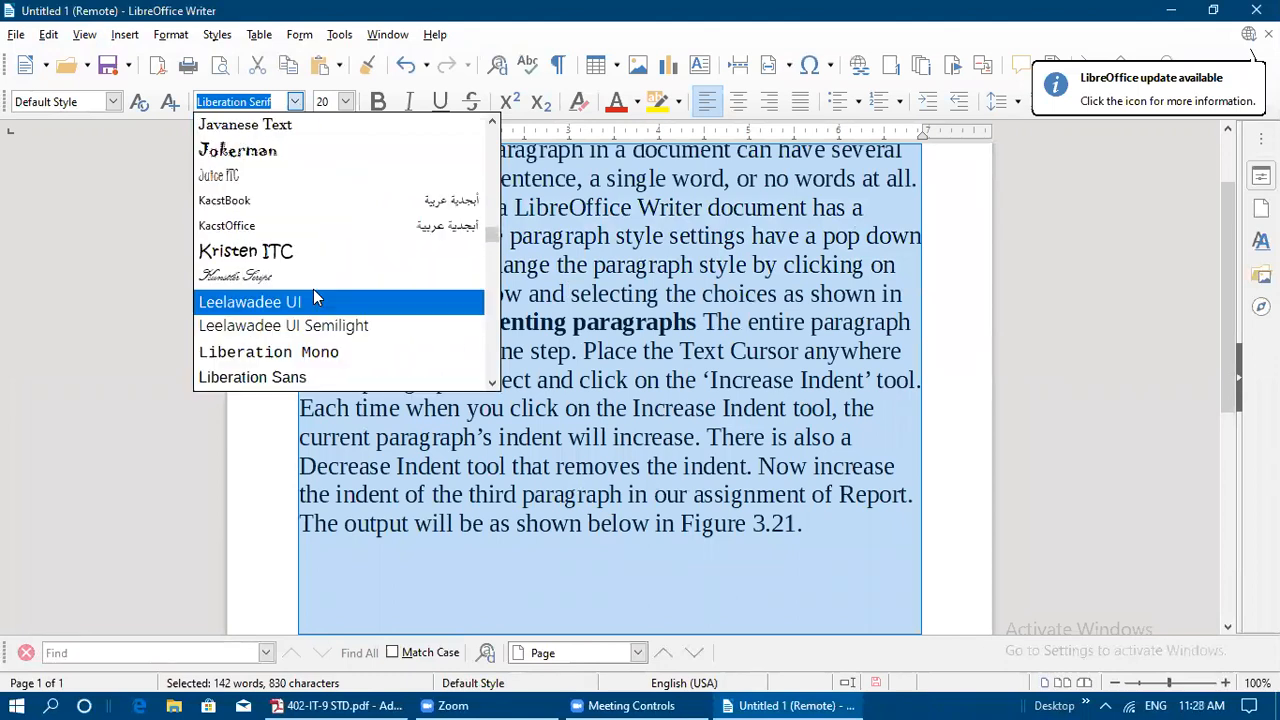
scroll(317, 276, "up", 15)
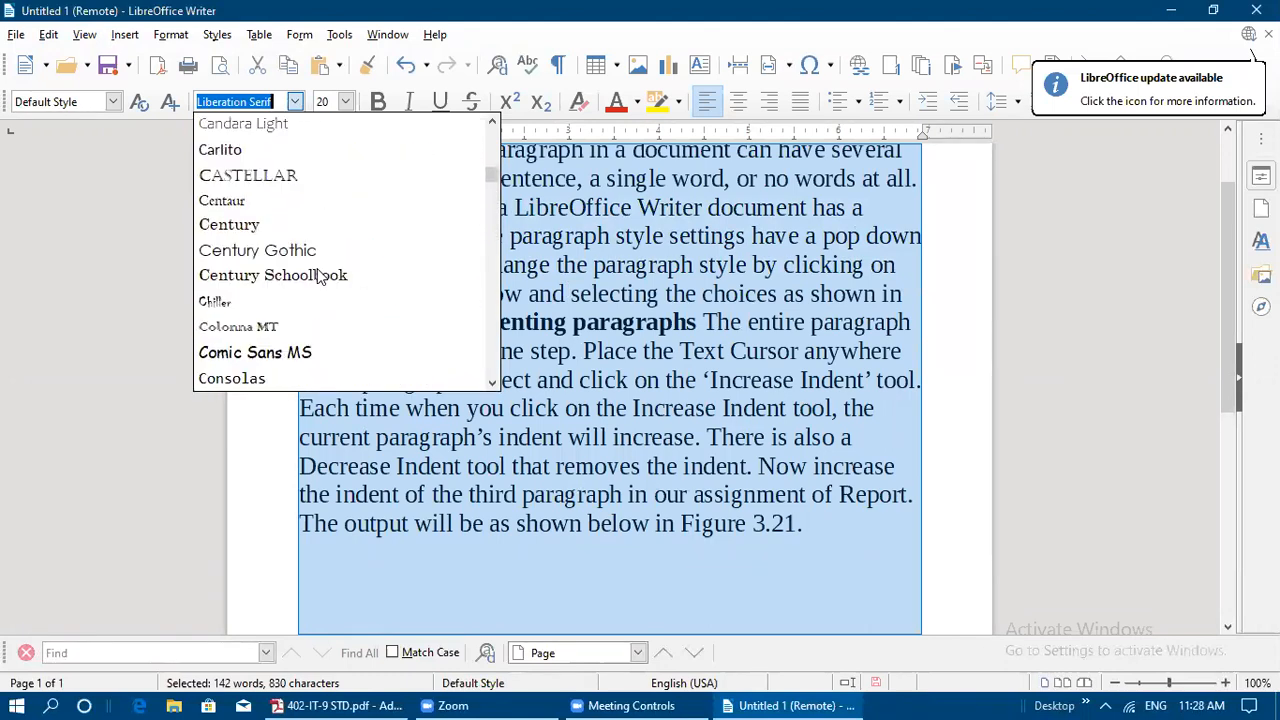
scroll(281, 232, "down", 2)
key("Return")
scroll(461, 292, "up", 6)
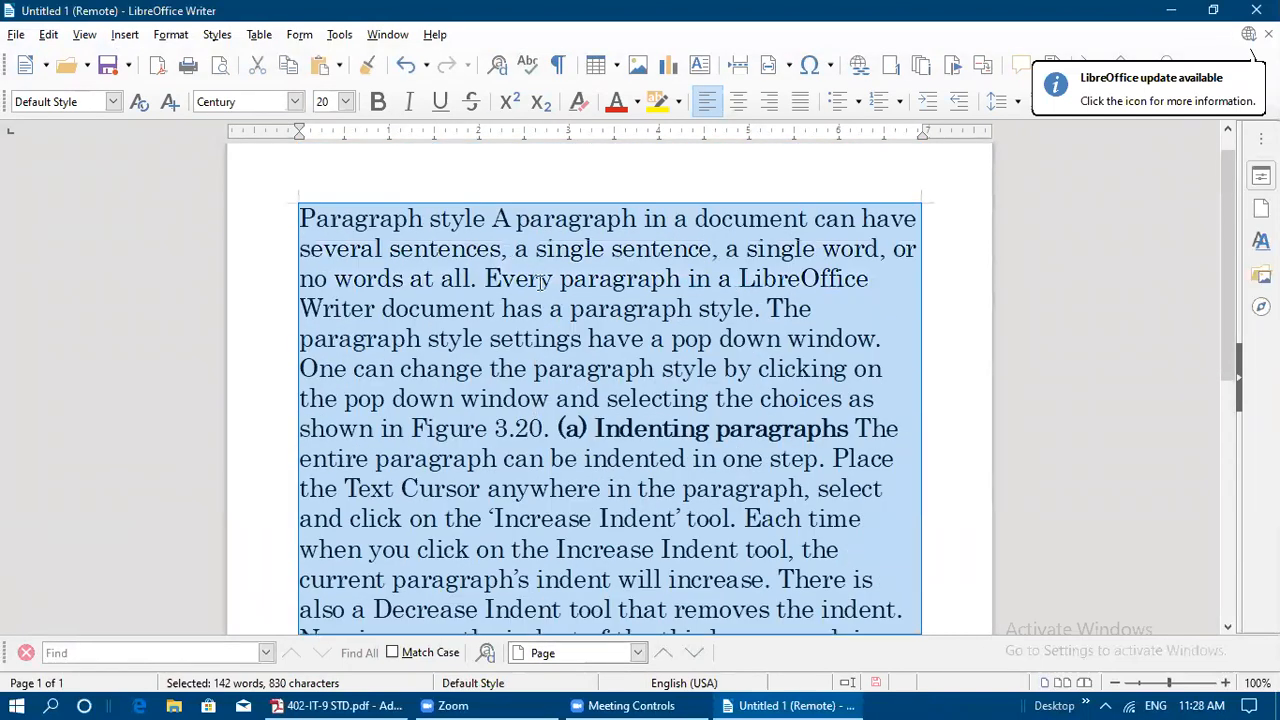
left_click(298, 100)
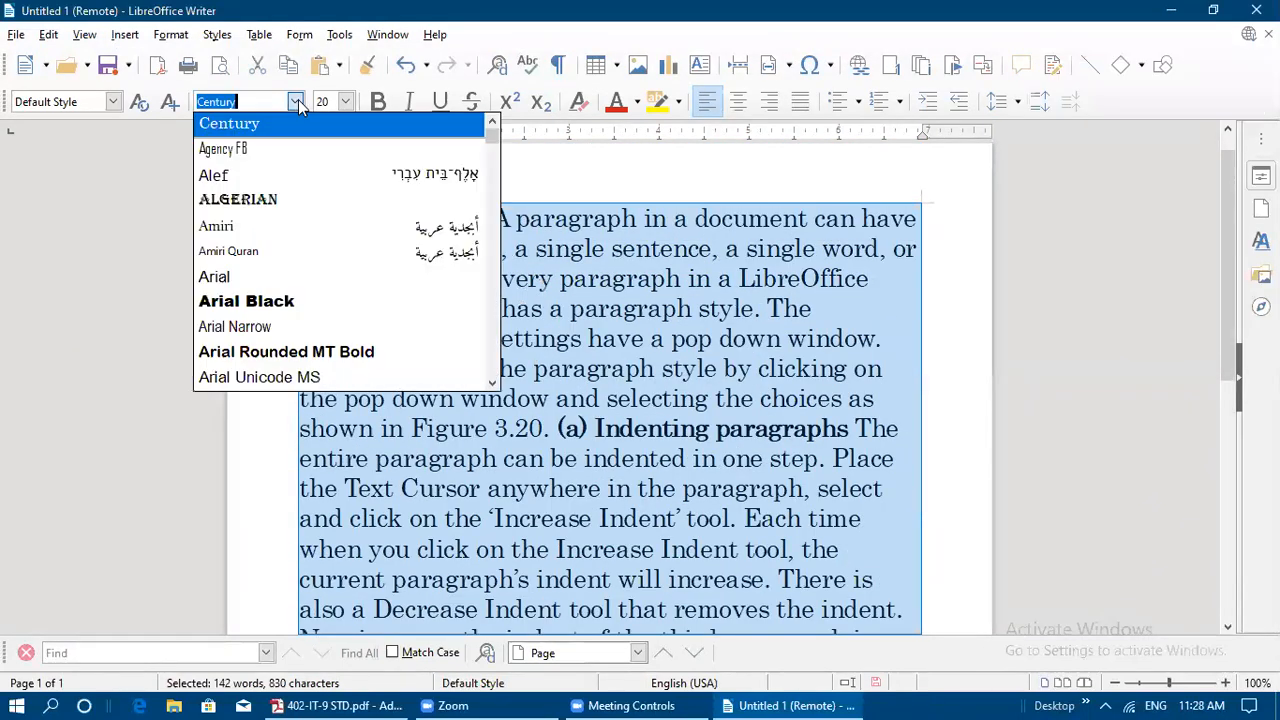
left_click(925, 288)
Split the text after "Figure 3.20." so "(a) Indenting paragraphs" starts a new paragraph following a blank line
left_click(551, 428)
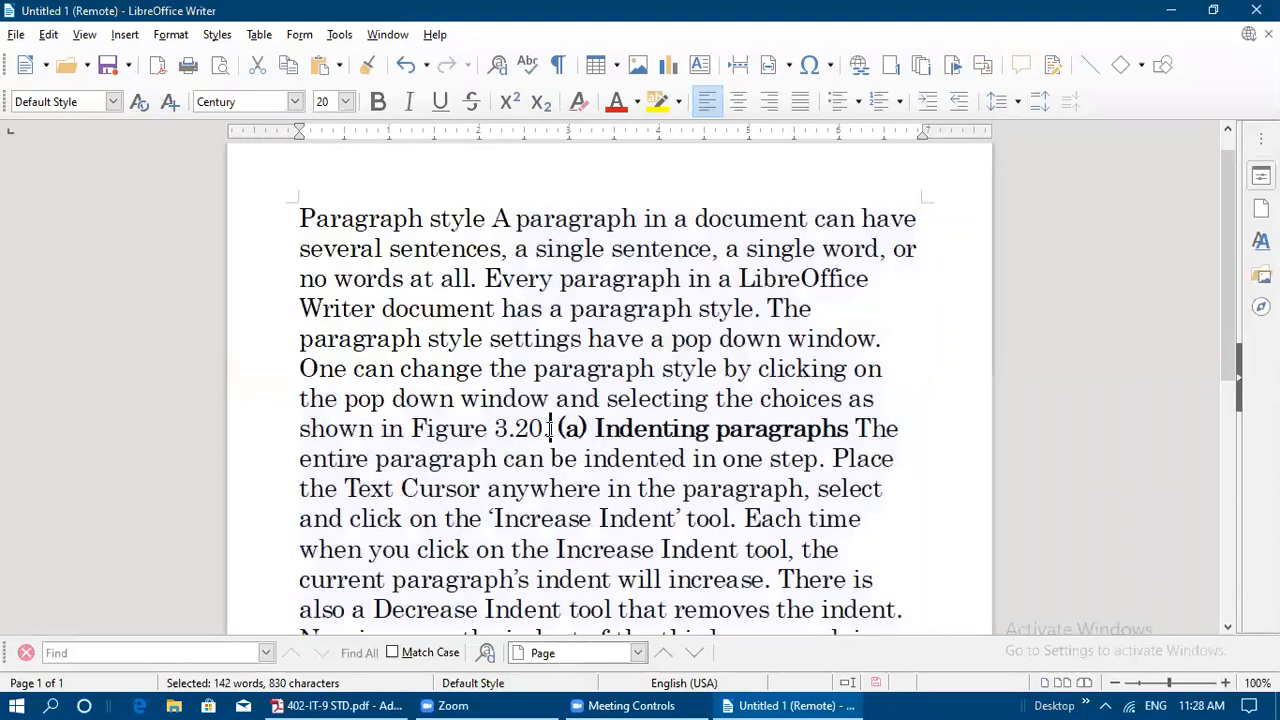
key("Return")
key("Return")
Justify both paragraphs, from "Paragraph style" through "Figure 3.21.", and place the text cursor in the first paragraph
scroll(622, 395, "down", 3)
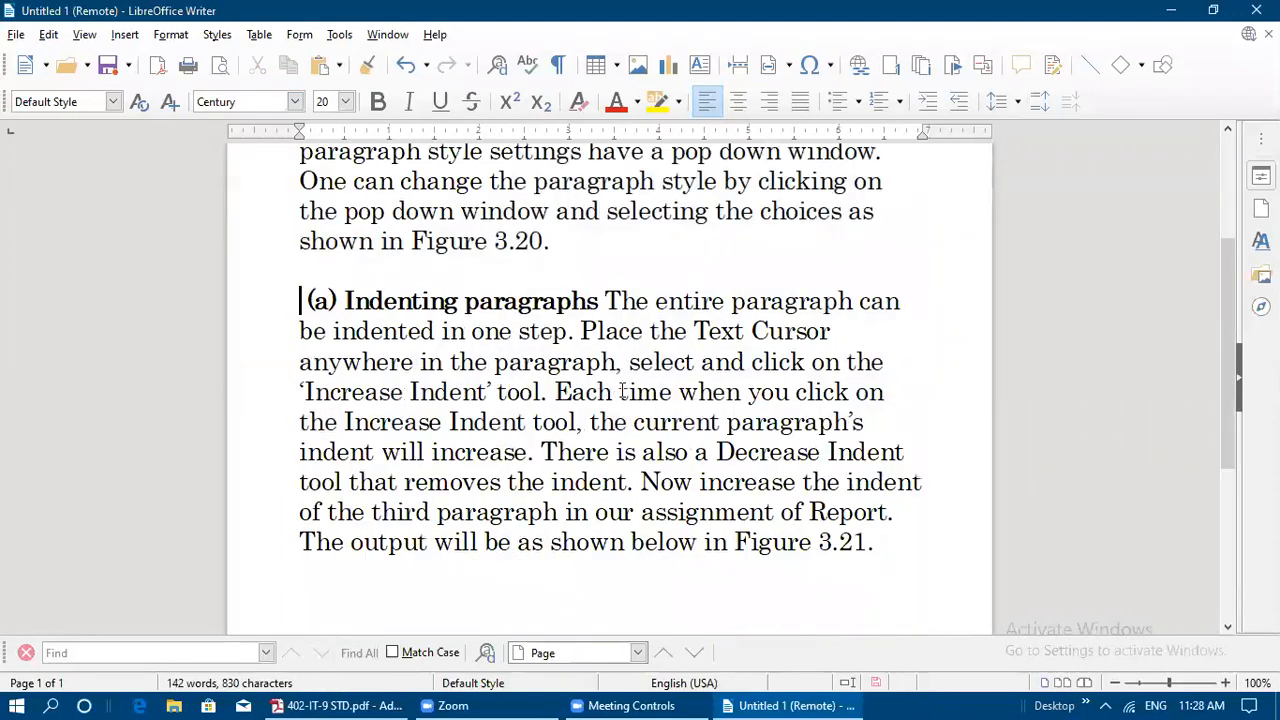
left_click_drag(888, 540, 298, 178)
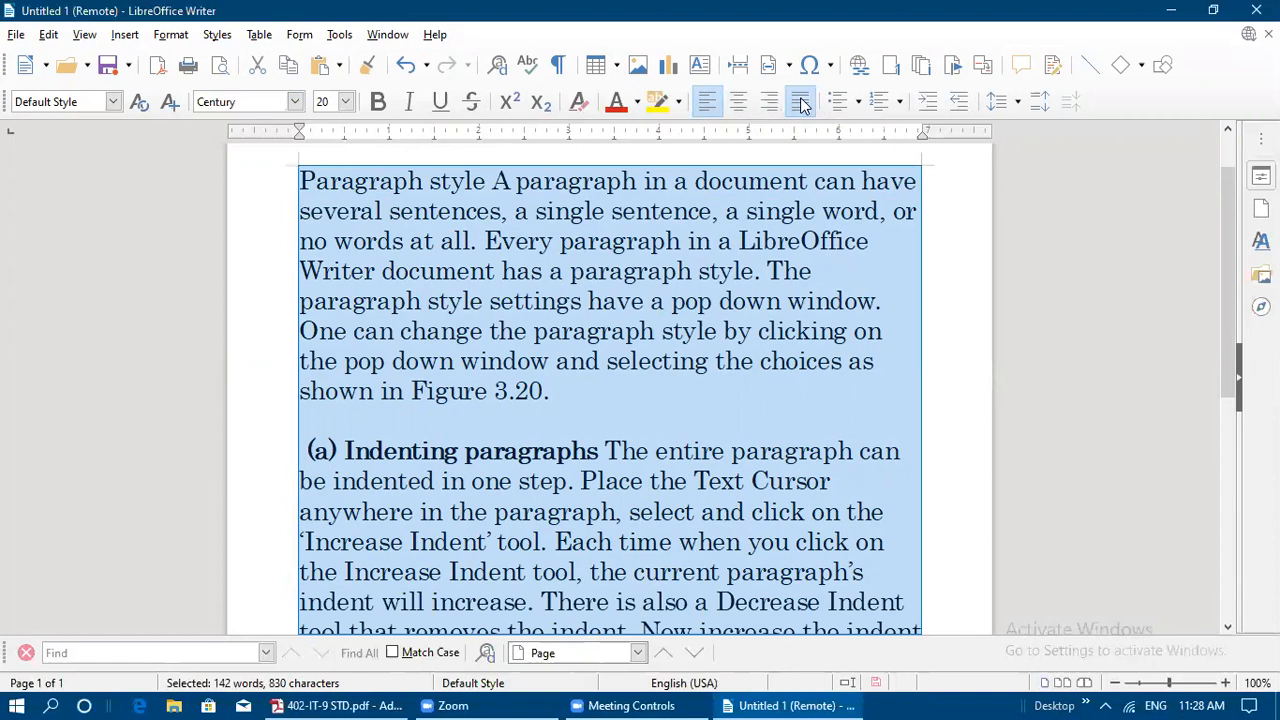
left_click(800, 104)
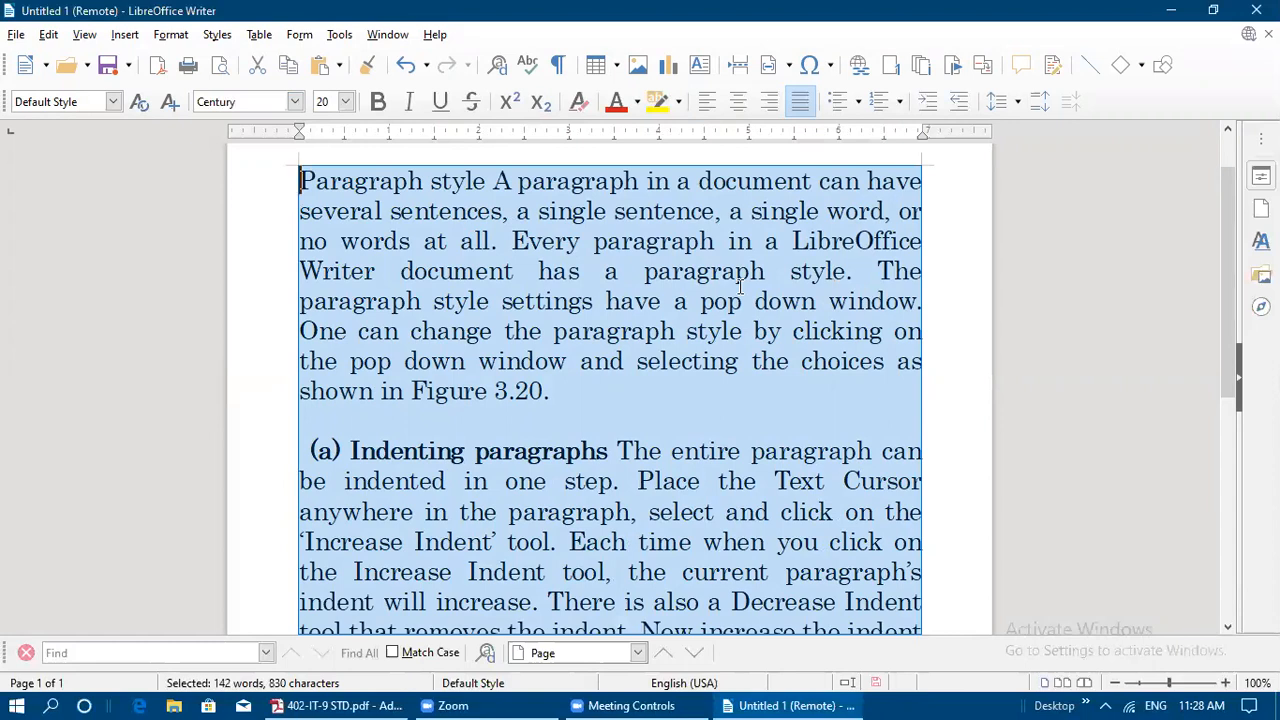
left_click(455, 290)
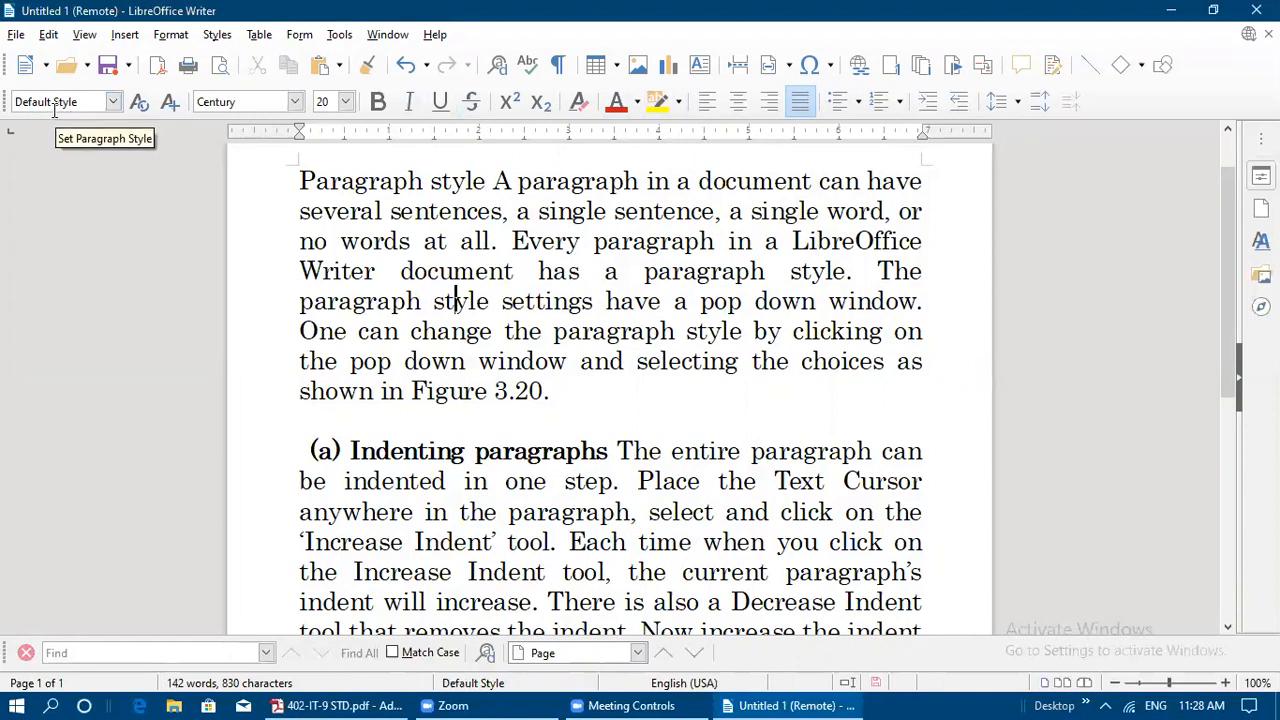
Examine the paper format and orientation options of the Default Style page style, keeping Letter and Portrait, and close the settings
double_click(490, 683)
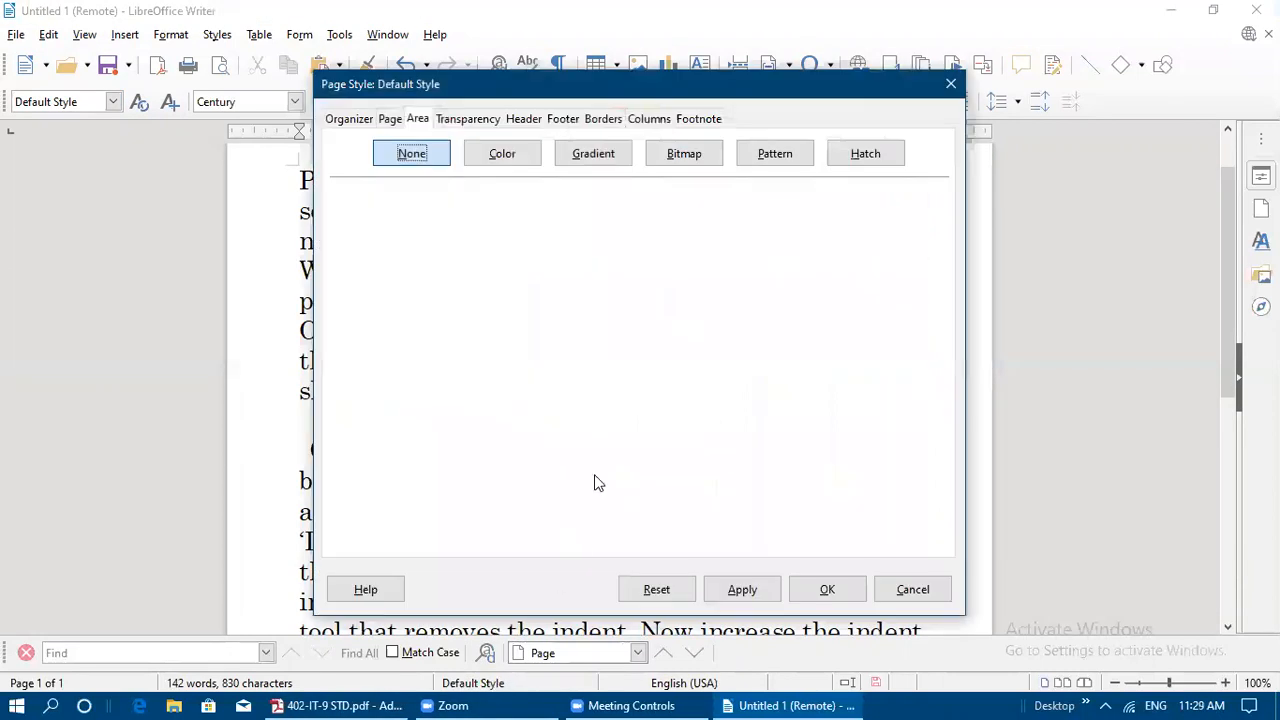
left_click(388, 120)
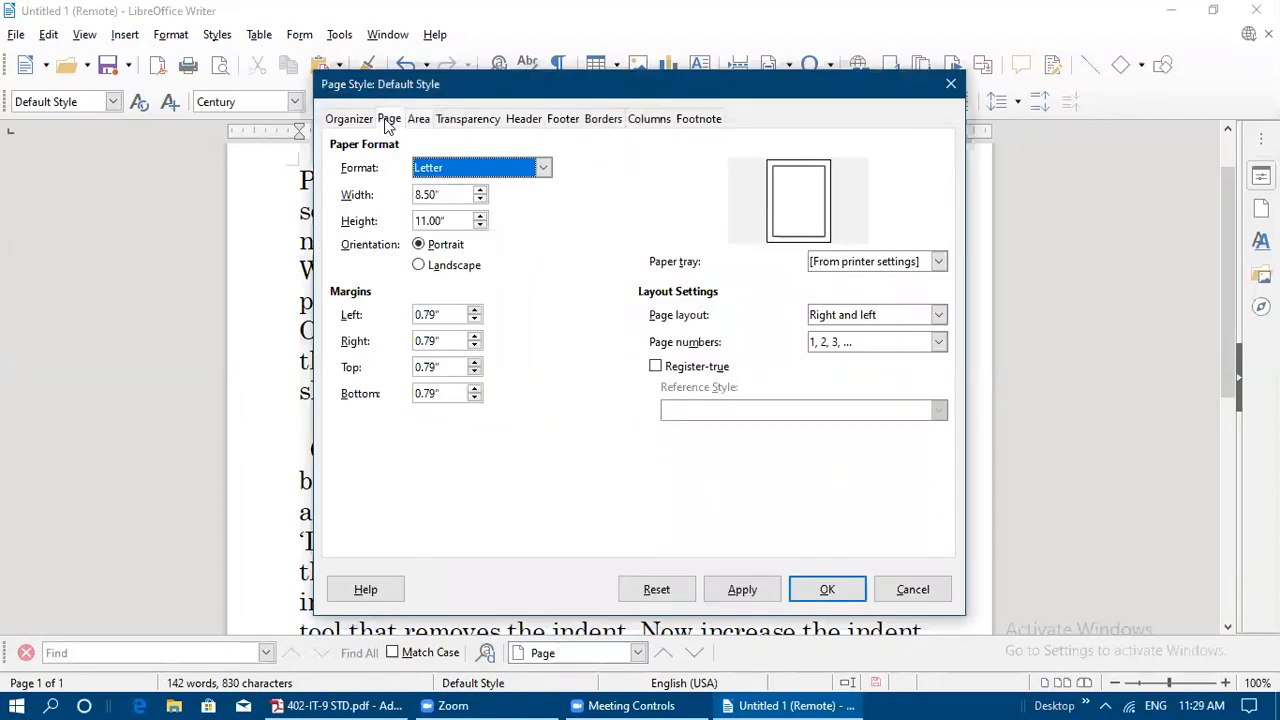
left_click(543, 168)
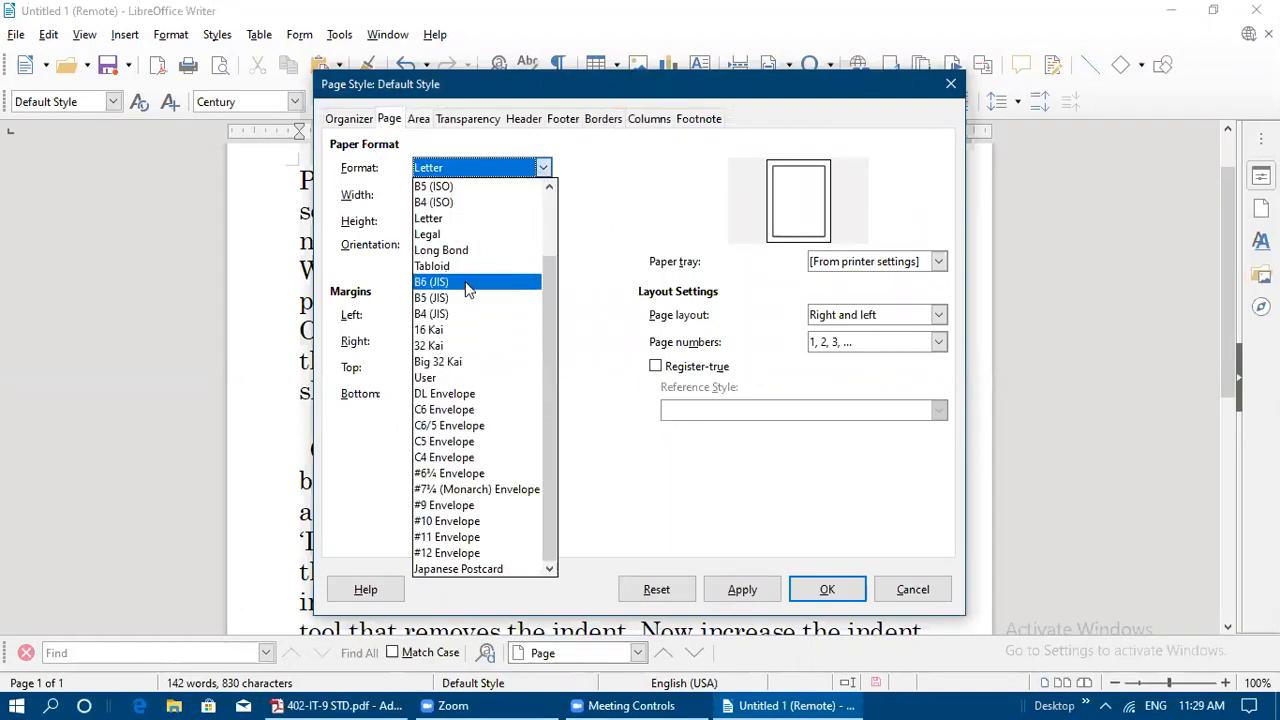
scroll(462, 284, "up", 2)
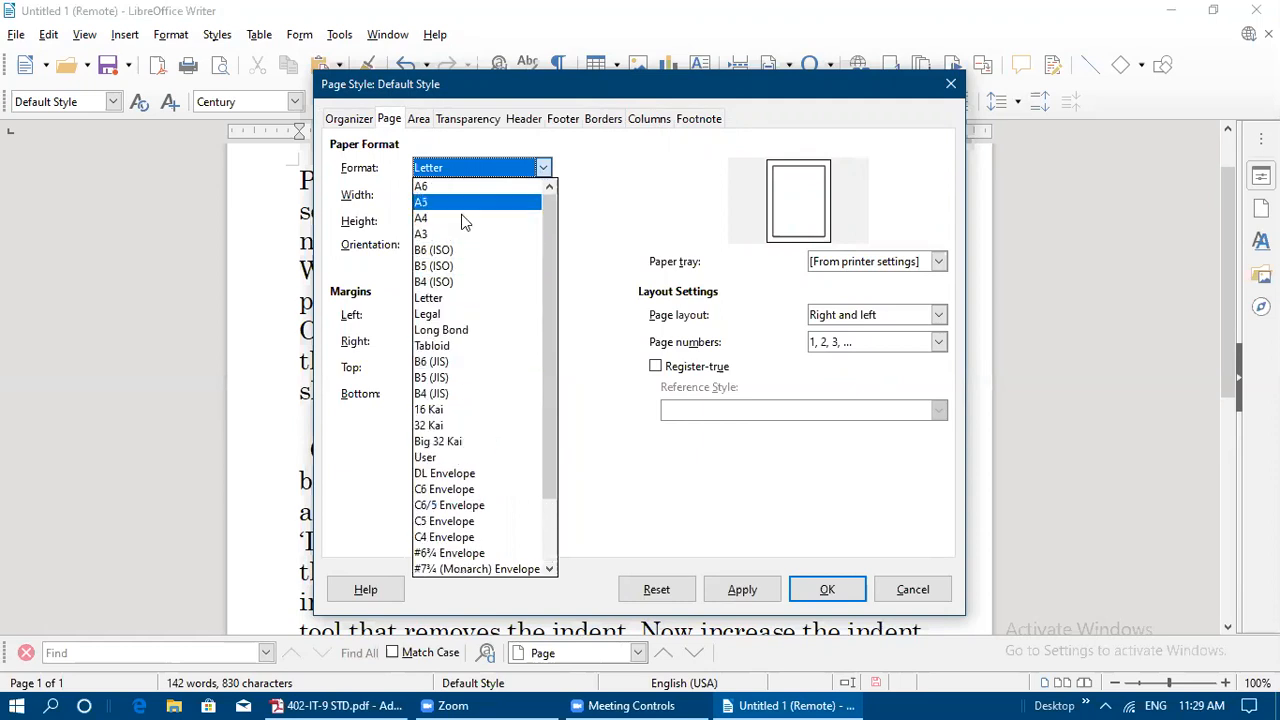
left_click(726, 208)
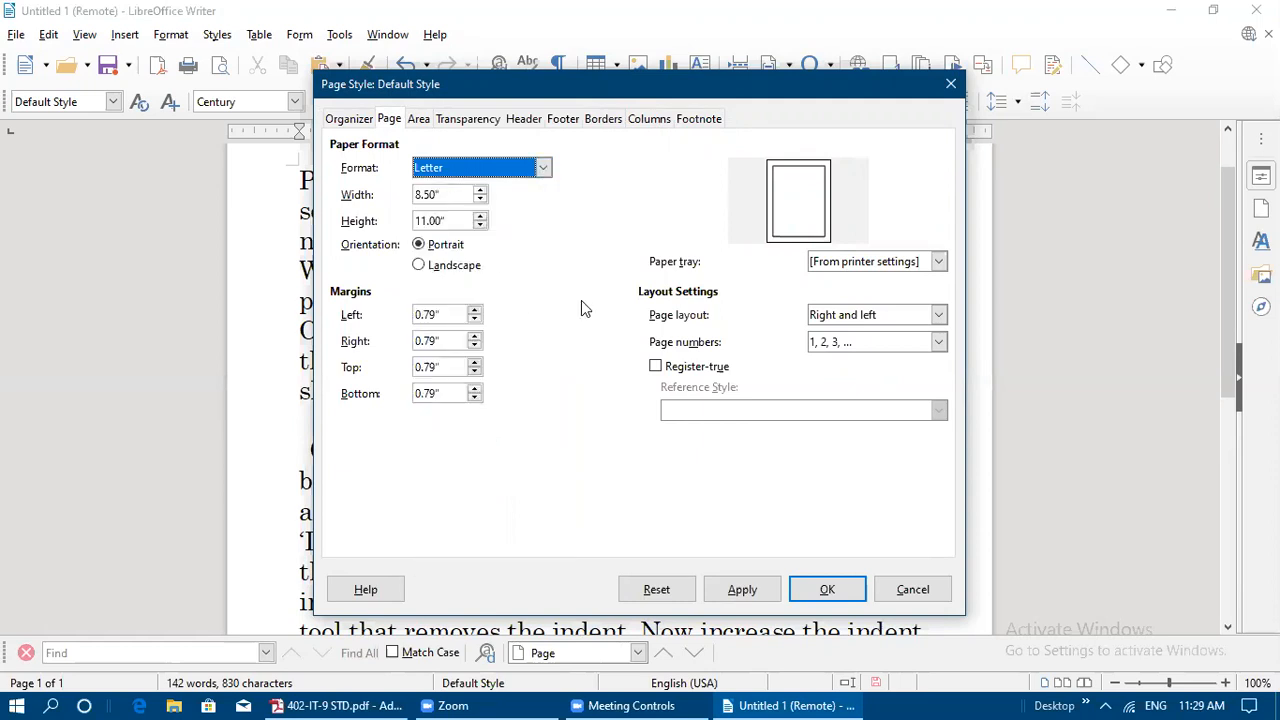
left_click(419, 266)
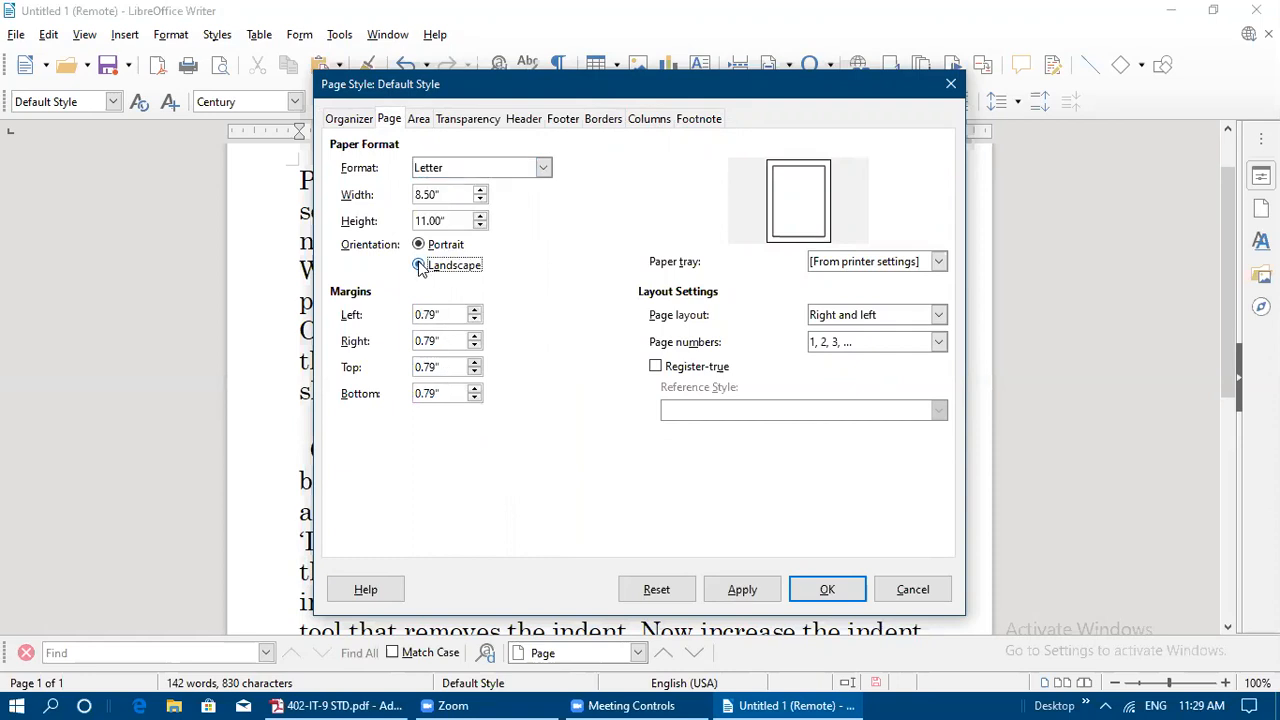
left_click(418, 245)
left_click(950, 84)
left_click(180, 41)
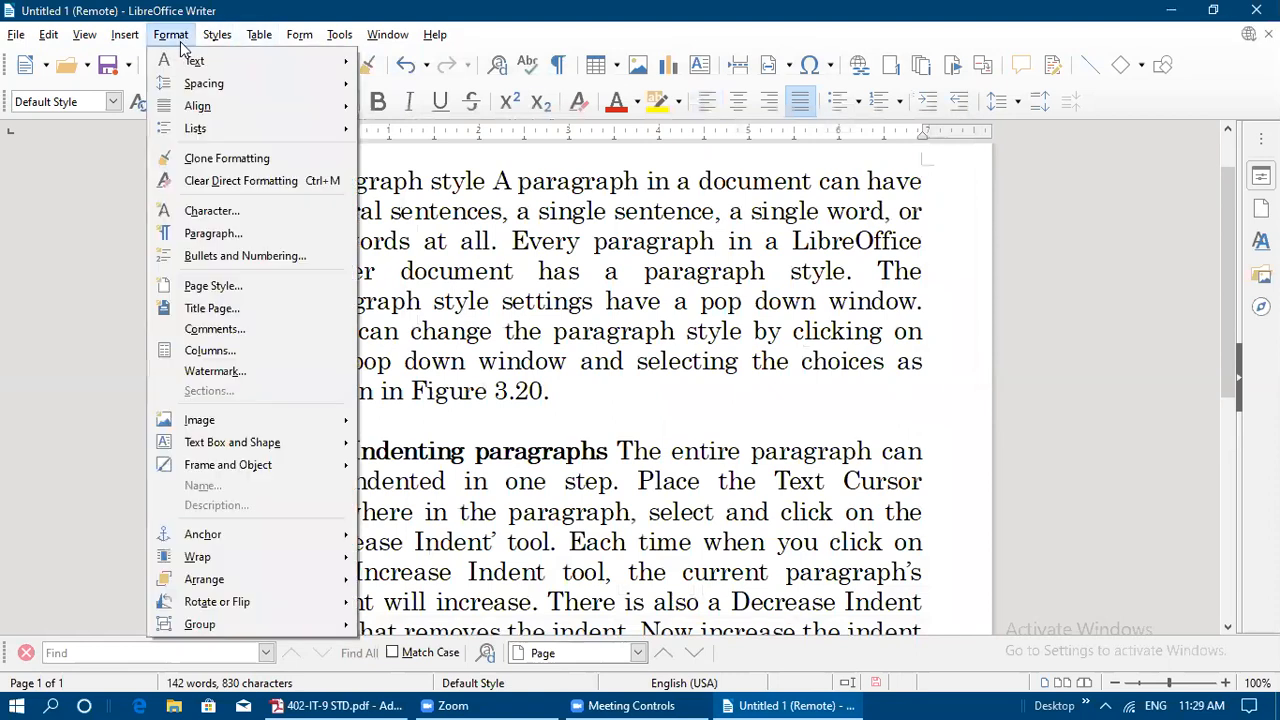
left_click(244, 288)
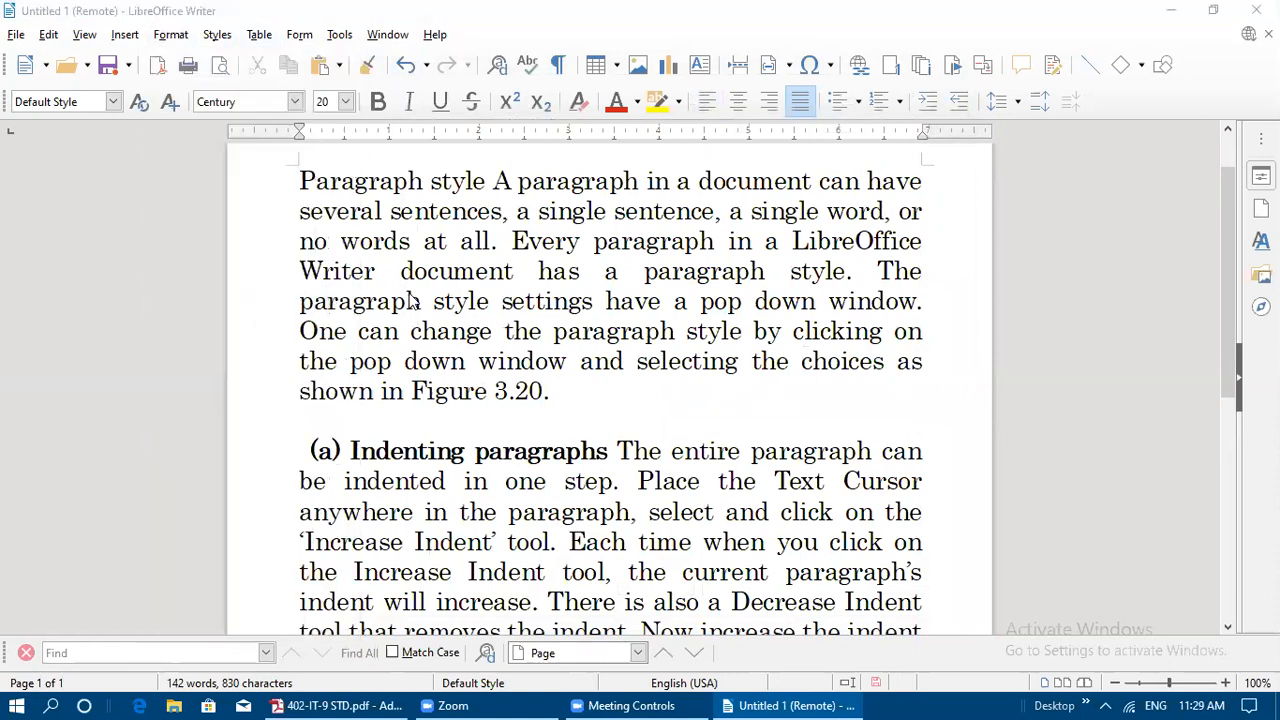
left_click(950, 84)
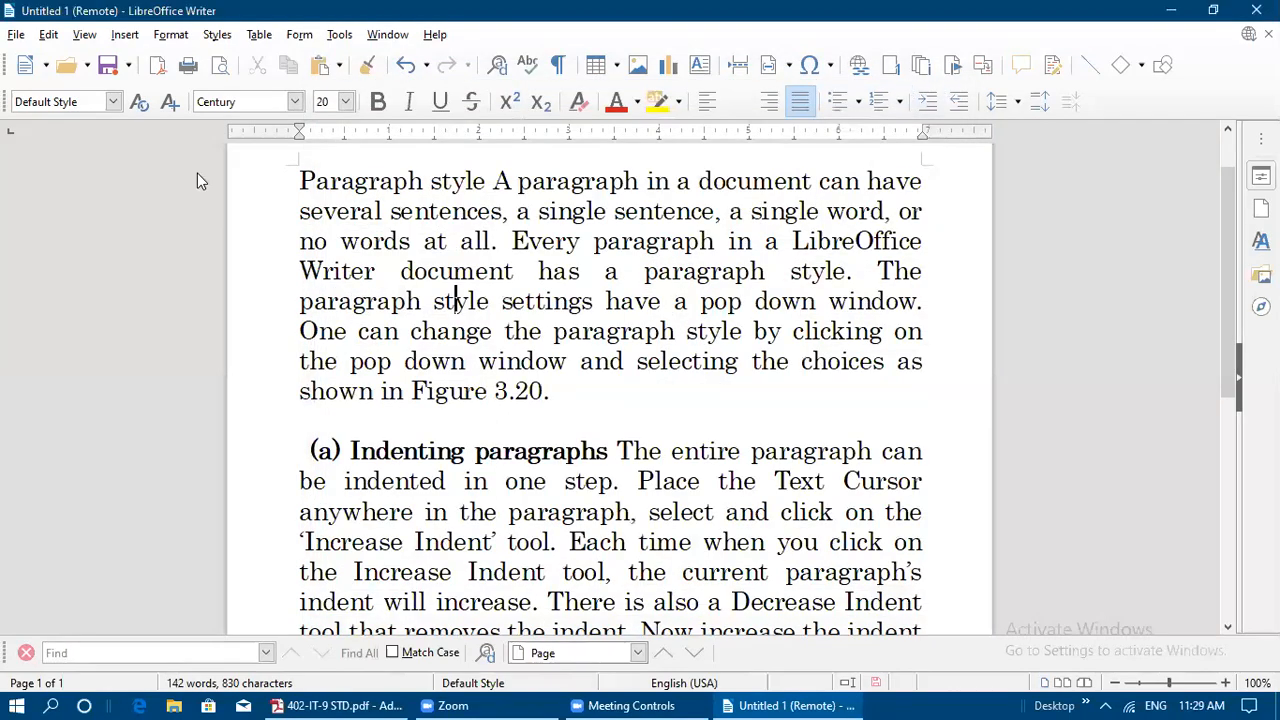
Try the Quotations paragraph style on the first paragraph, and undo the style change
left_click(113, 101)
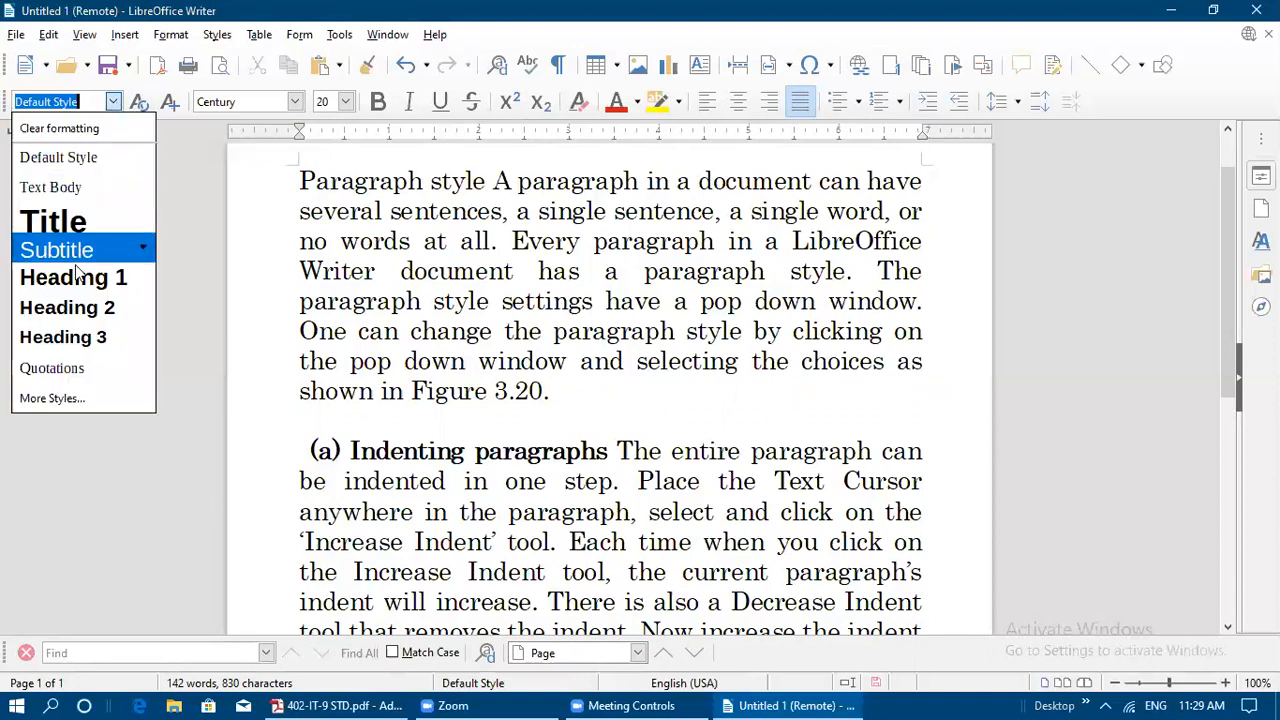
left_click(66, 366)
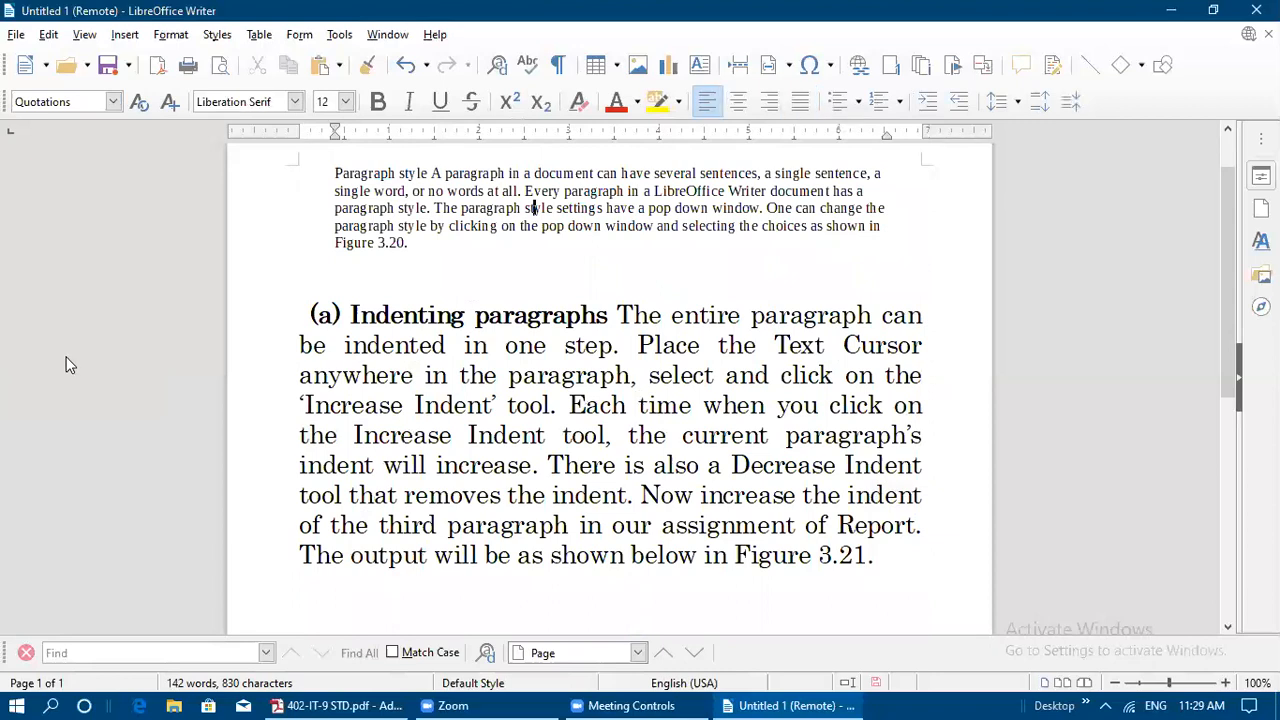
key("ctrl+z")
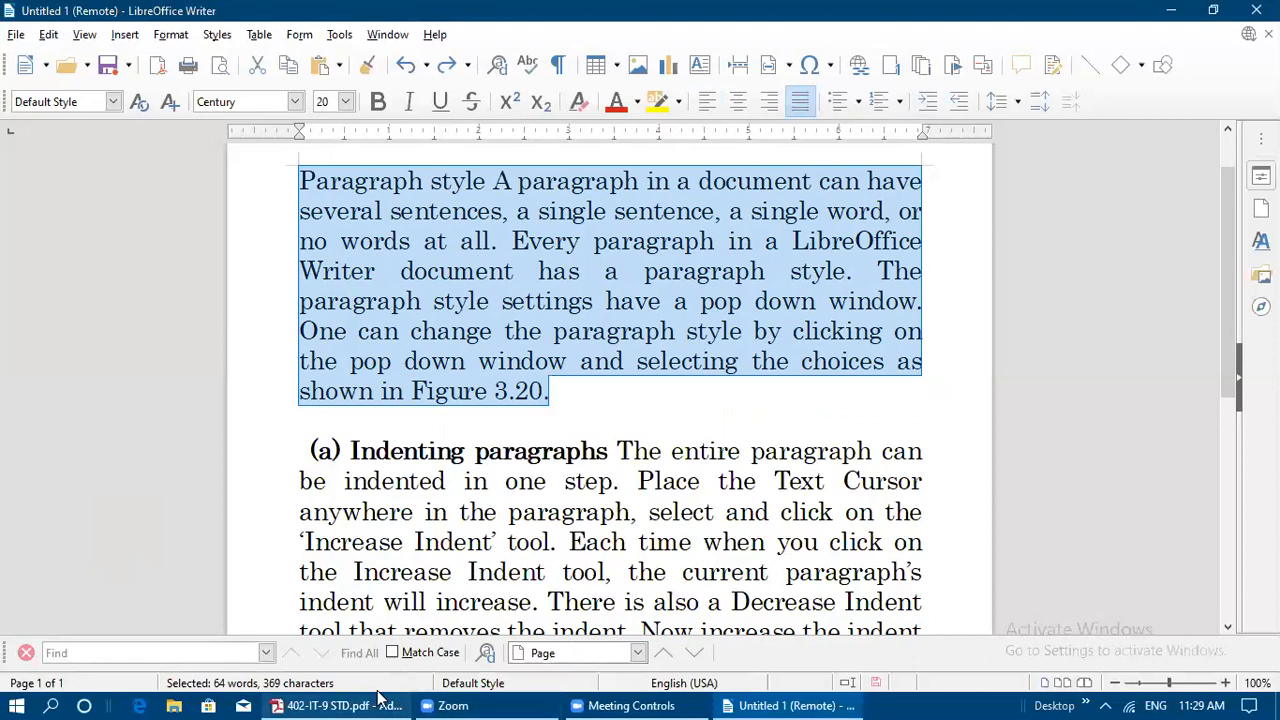
Switch to the textbook PDF in Adobe Reader, read the "(a) Indenting paragraphs" section, and return to the Writer document
left_click(340, 705)
left_click(346, 332)
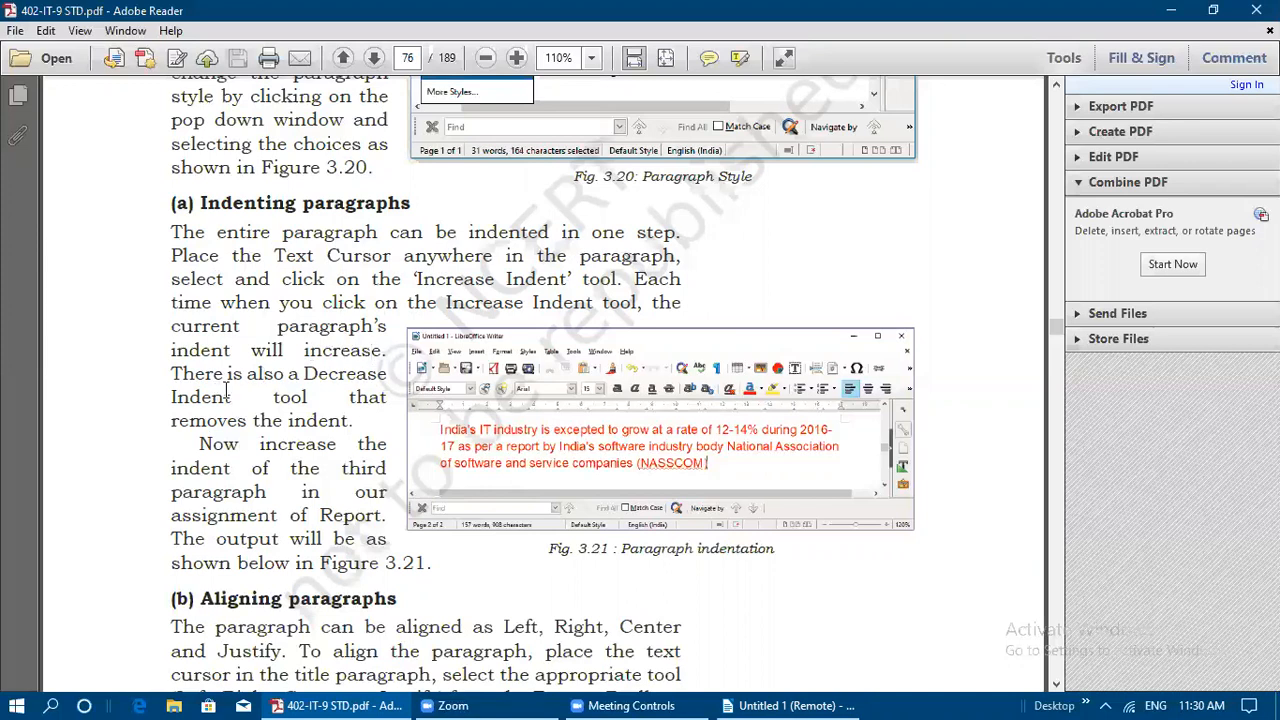
scroll(309, 438, "down", 3)
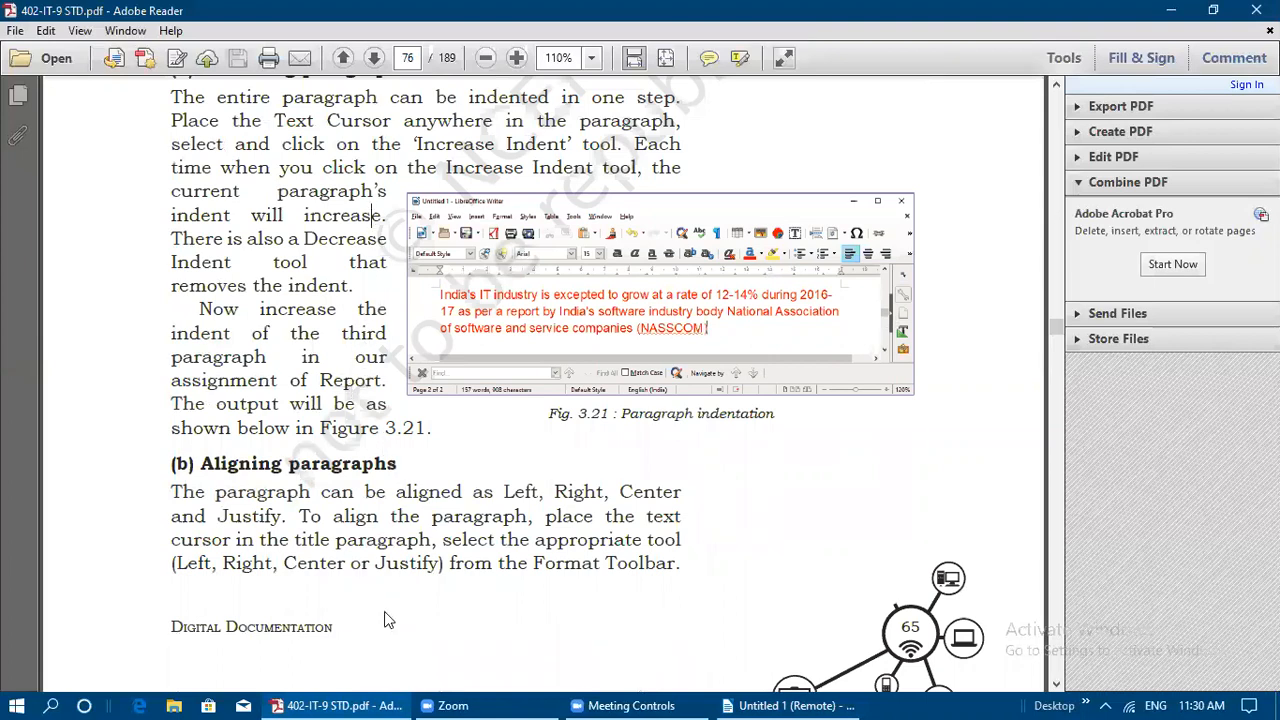
left_click(776, 700)
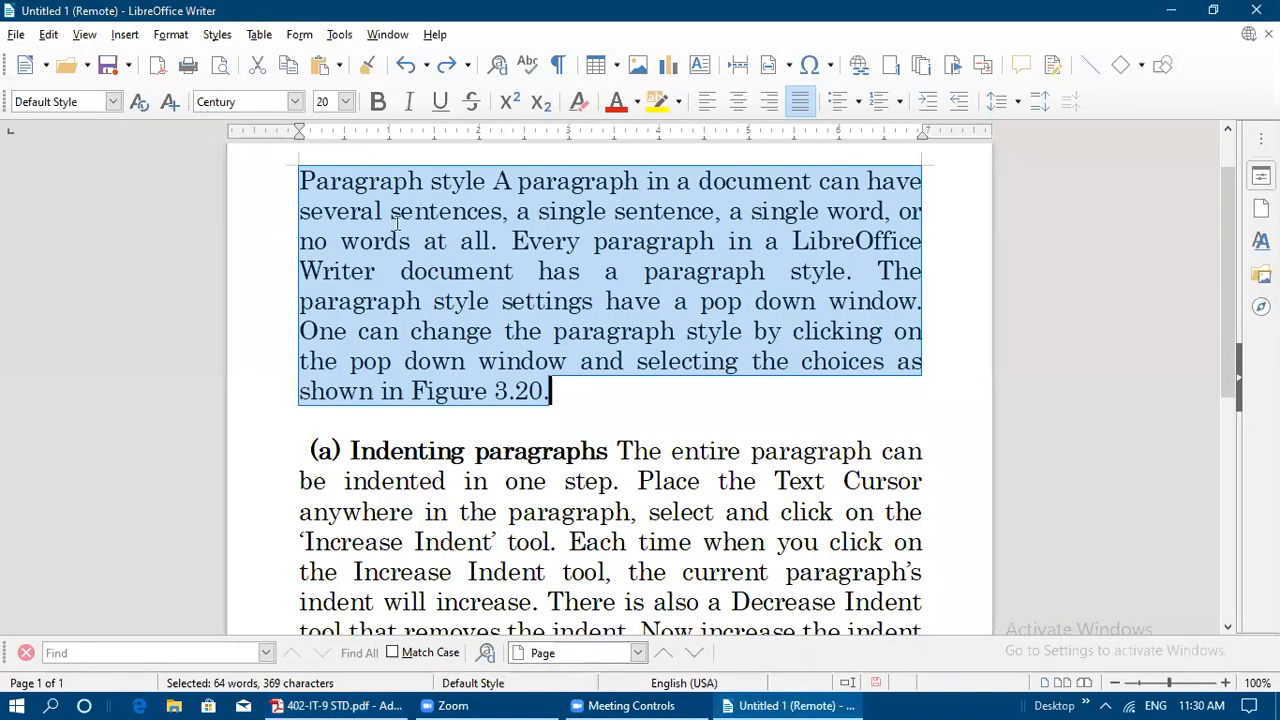
Increase the first paragraph's indent by three levels, and decrease it by three levels back to the margin
left_click(302, 185)
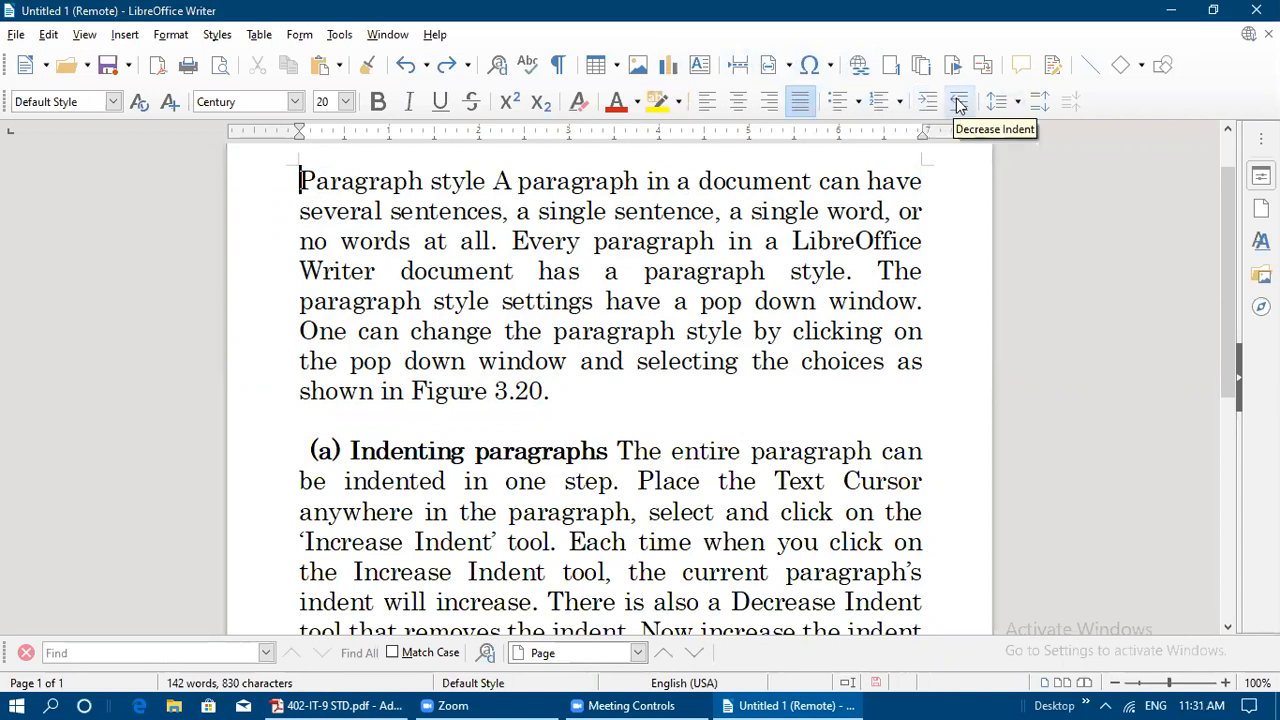
left_click(927, 104)
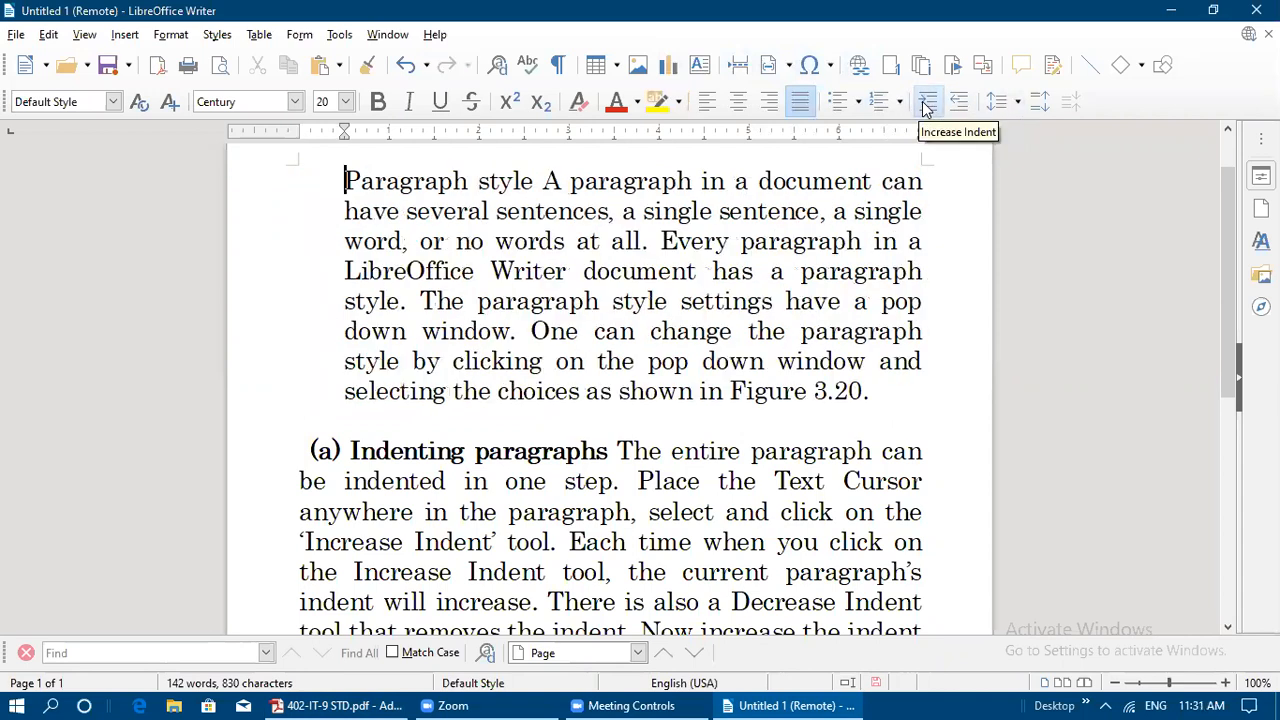
left_click(927, 104)
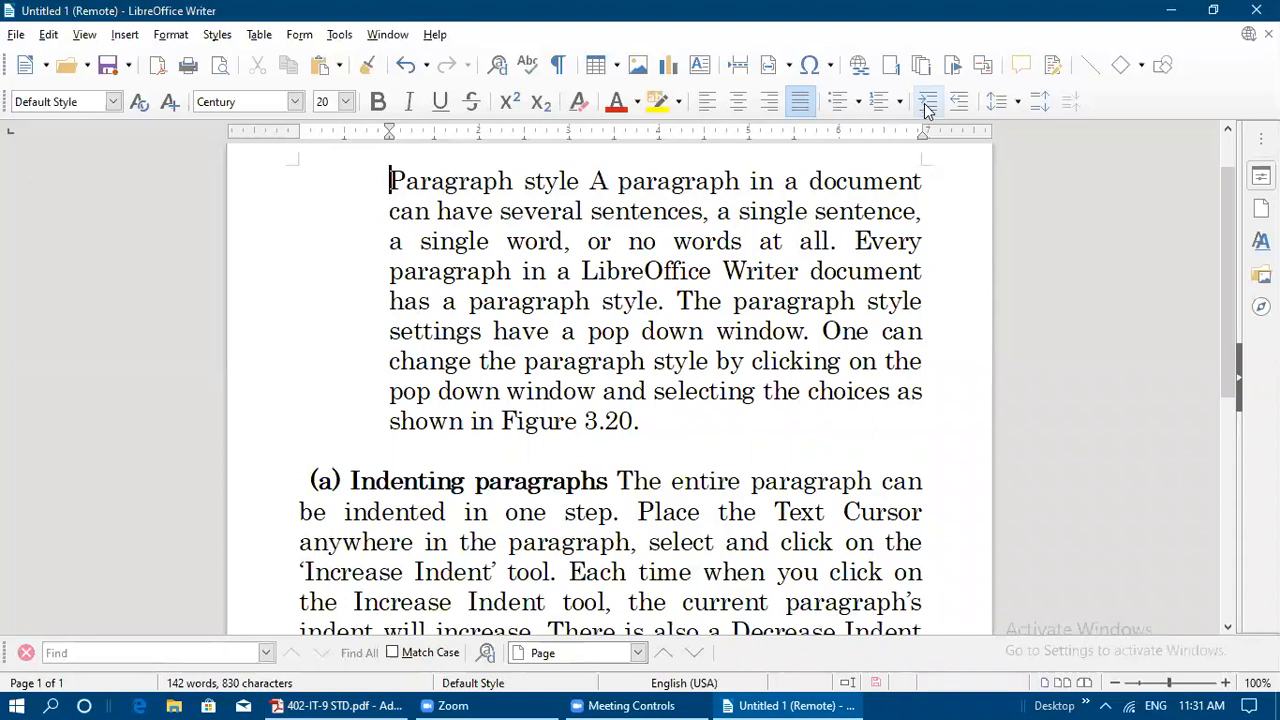
left_click(928, 103)
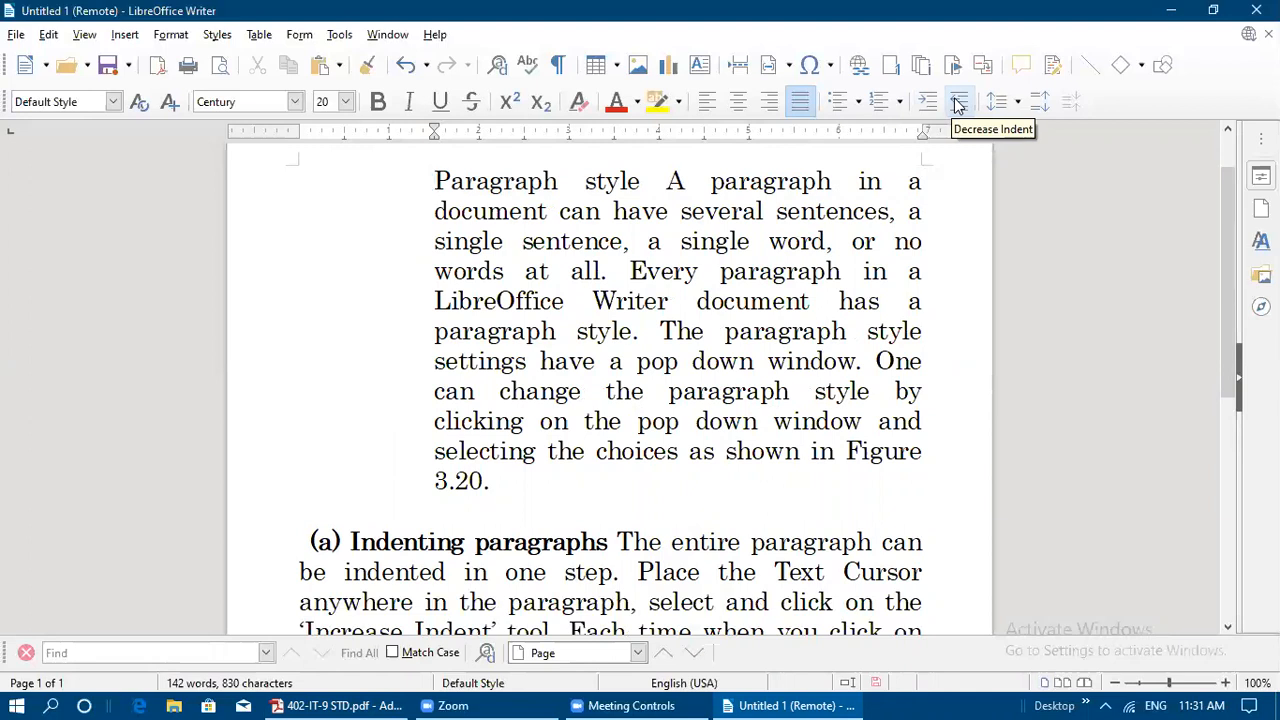
left_click(958, 103)
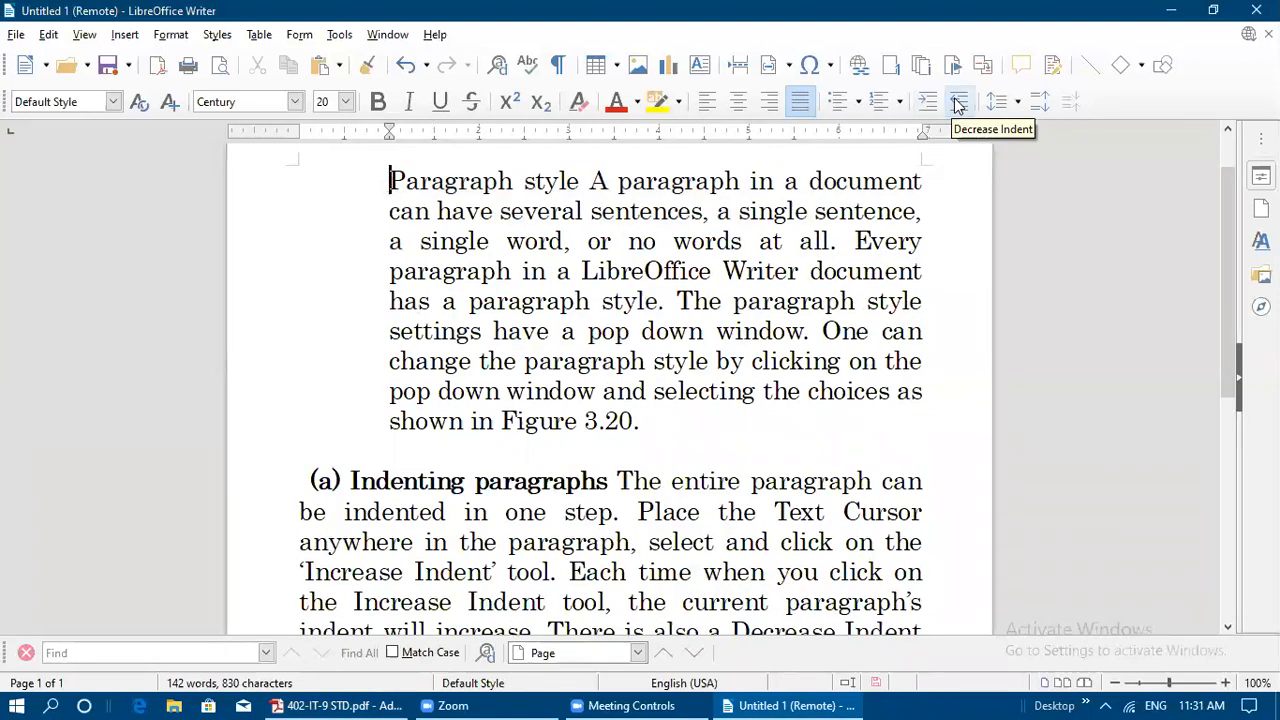
left_click(958, 103)
left_click(958, 103)
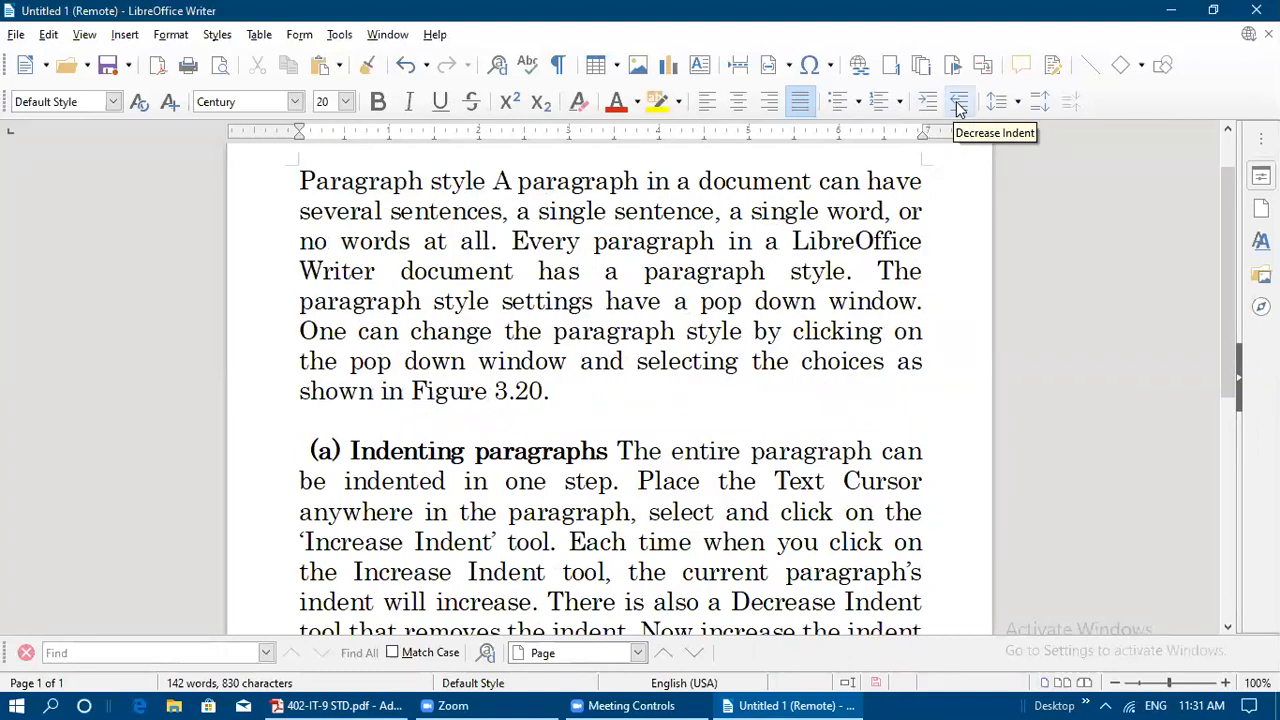
Switch to the textbook PDF in Adobe Reader and read "(b) Aligning paragraphs" and the "To change the paragraph style" box
left_click(385, 705)
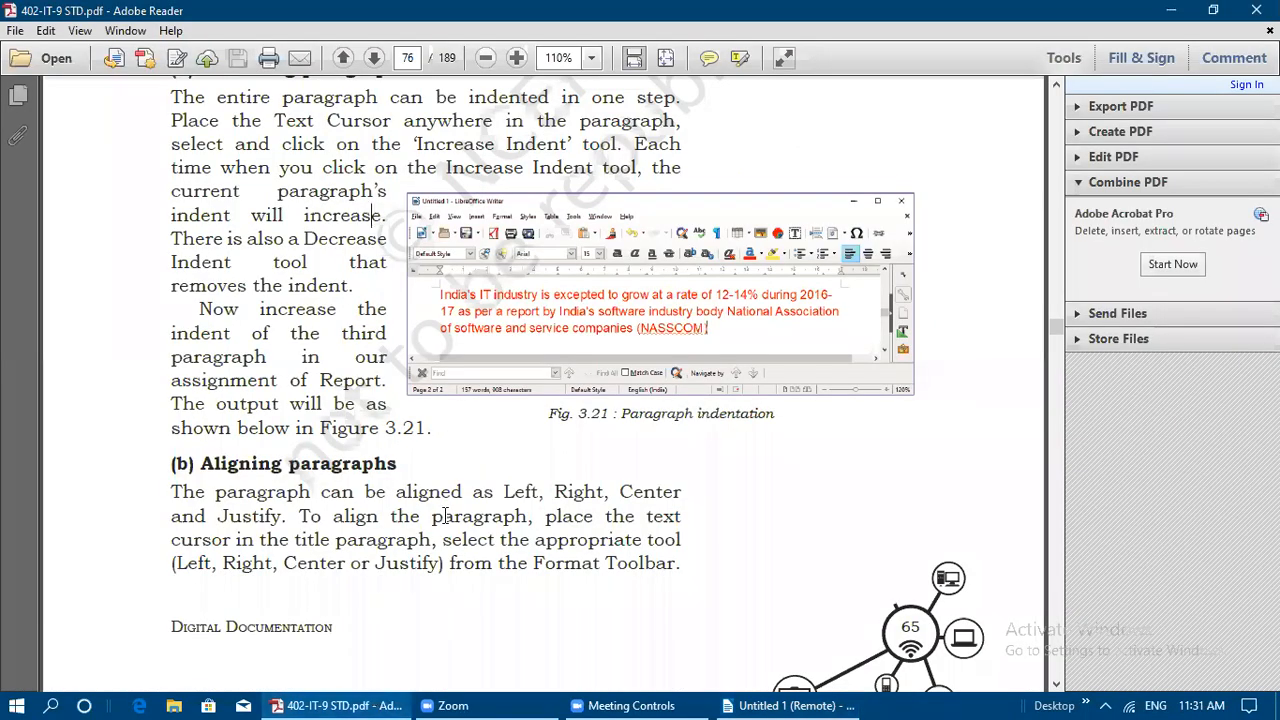
scroll(445, 492, "down", 2)
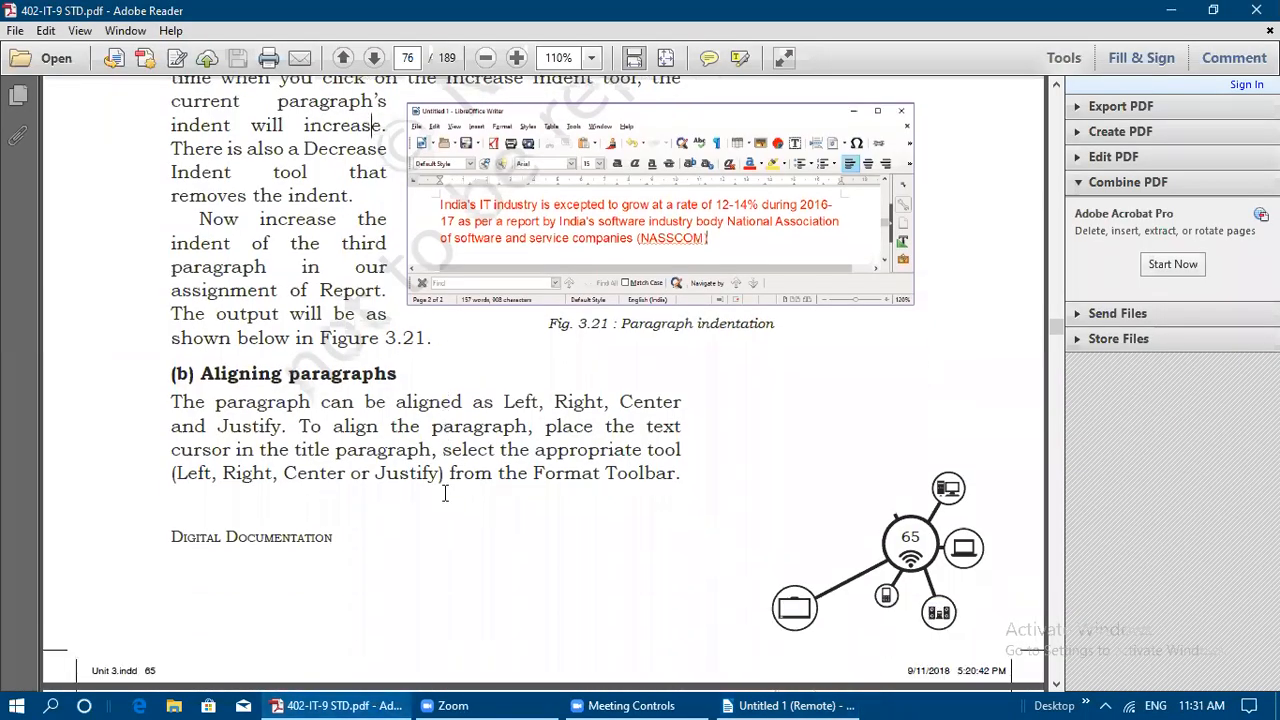
scroll(445, 492, "down", 3)
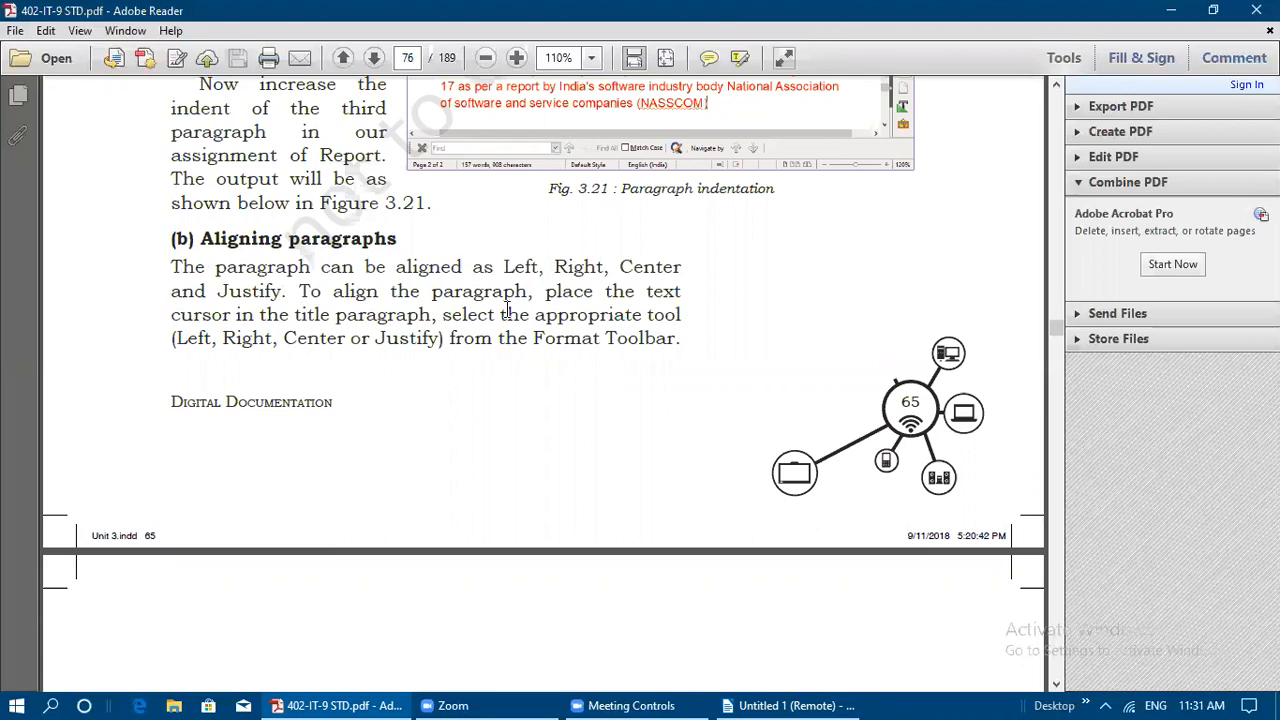
scroll(448, 478, "down", 5)
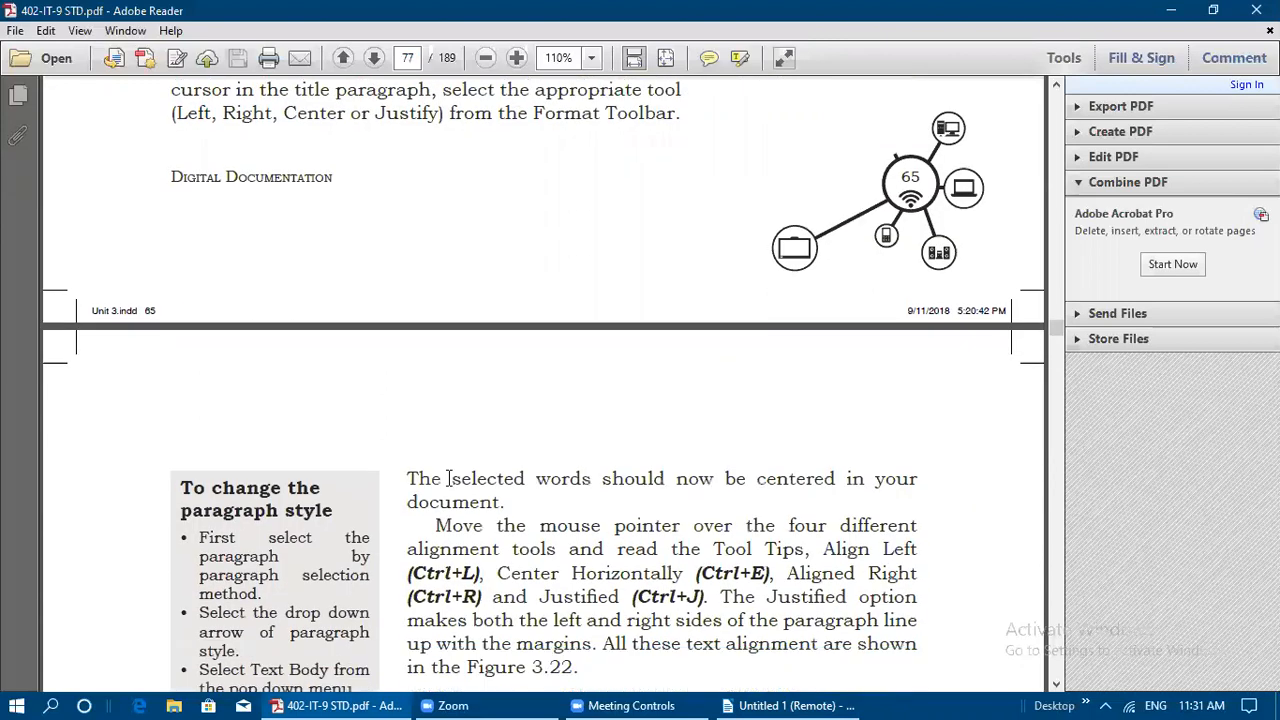
scroll(448, 478, "down", 2)
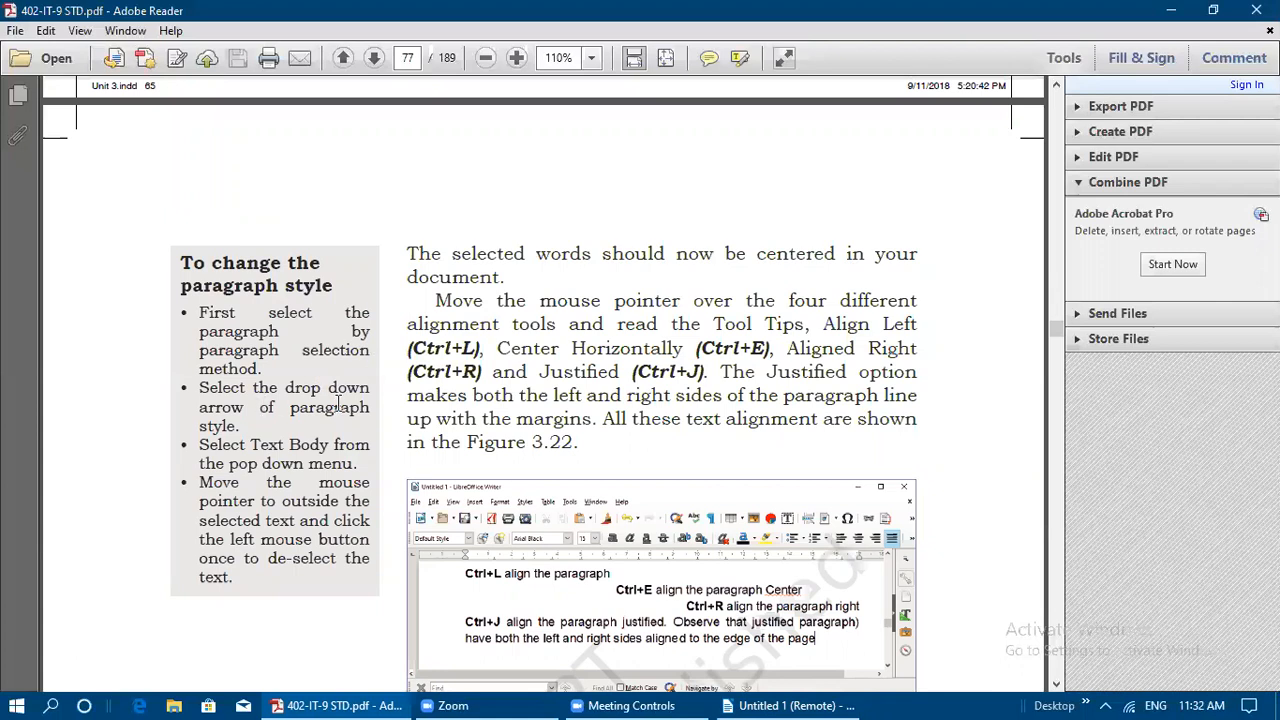
Compare Writer's paragraph style list with the textbook PDF's style instructions, review the alignment tools text, and return to the Writer document
left_click(790, 705)
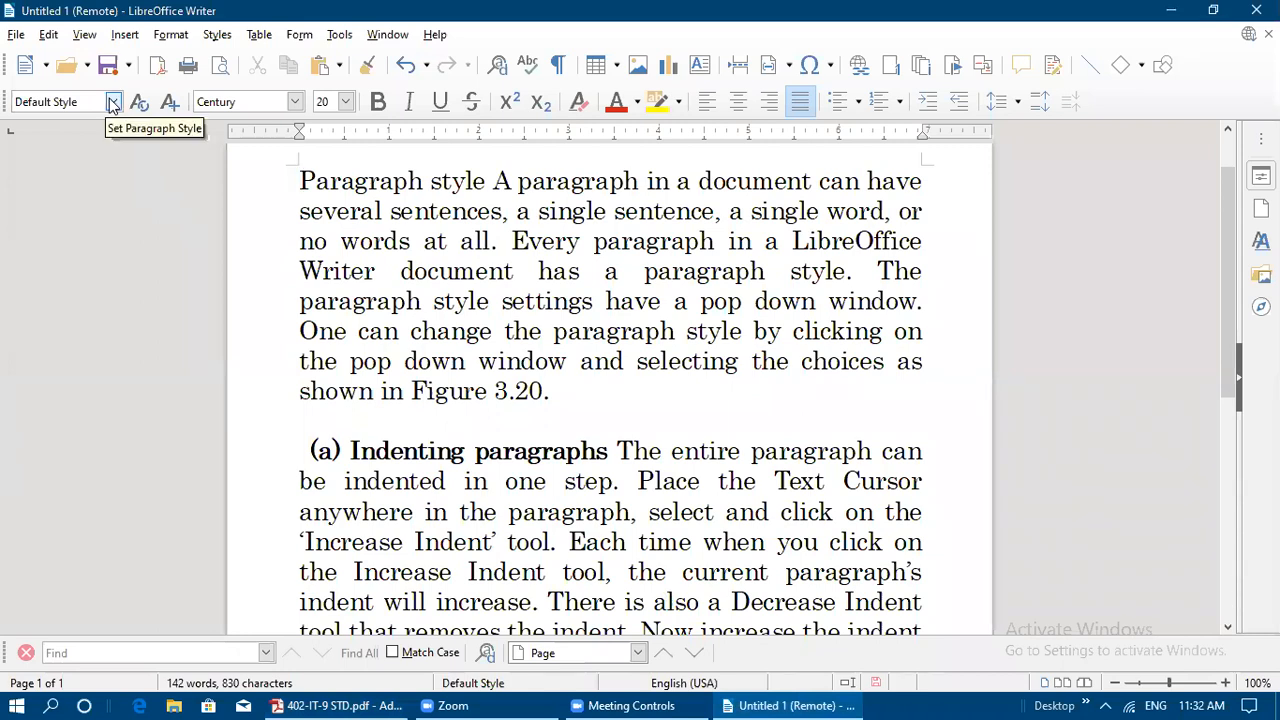
left_click(333, 703)
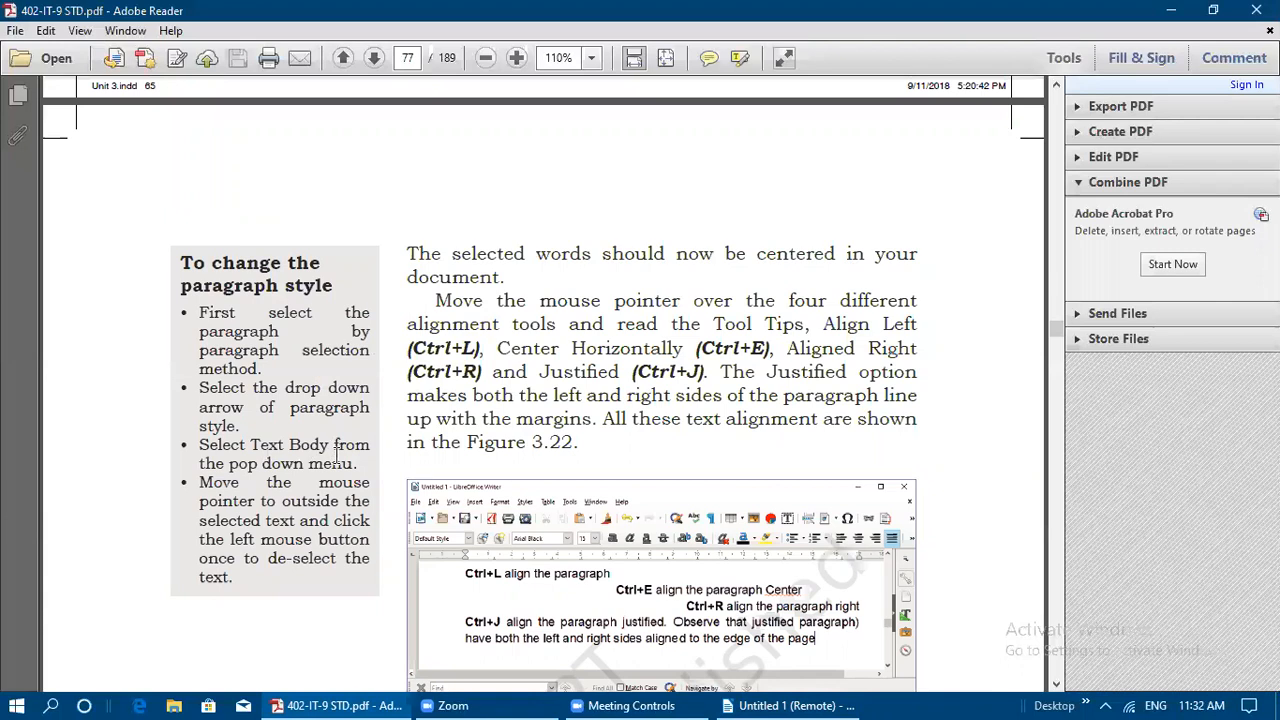
left_click(790, 705)
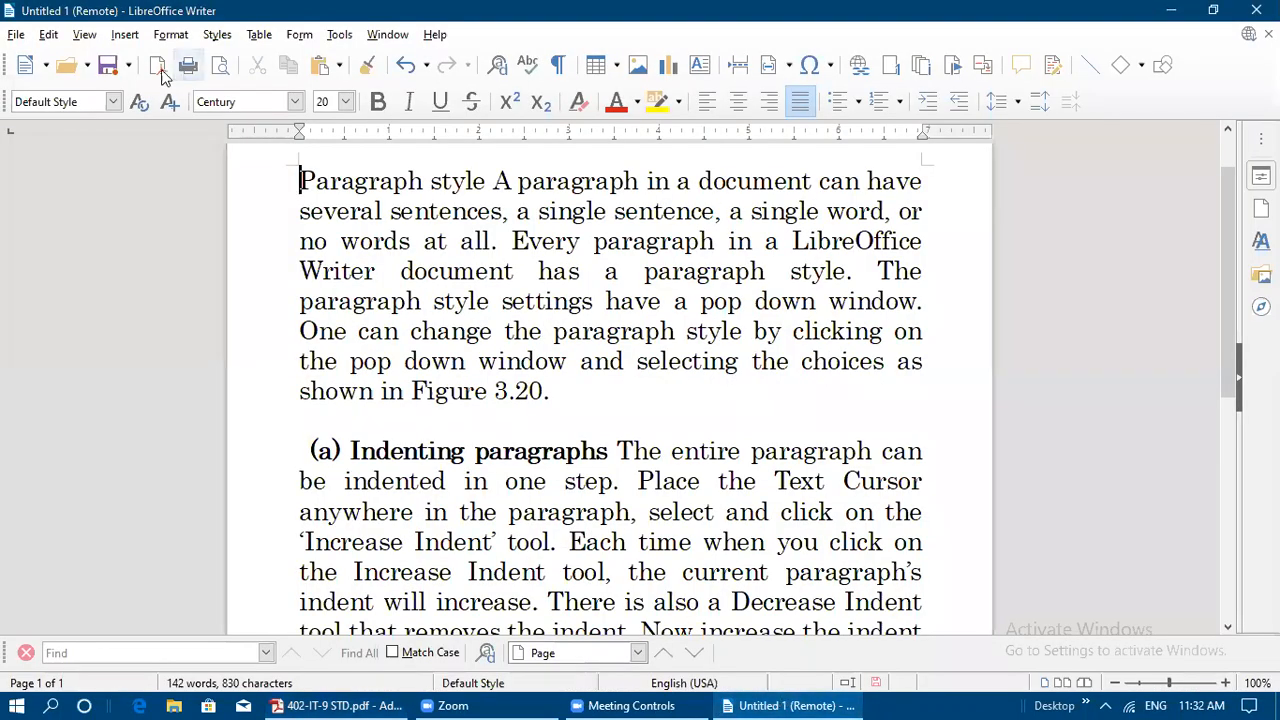
left_click(113, 101)
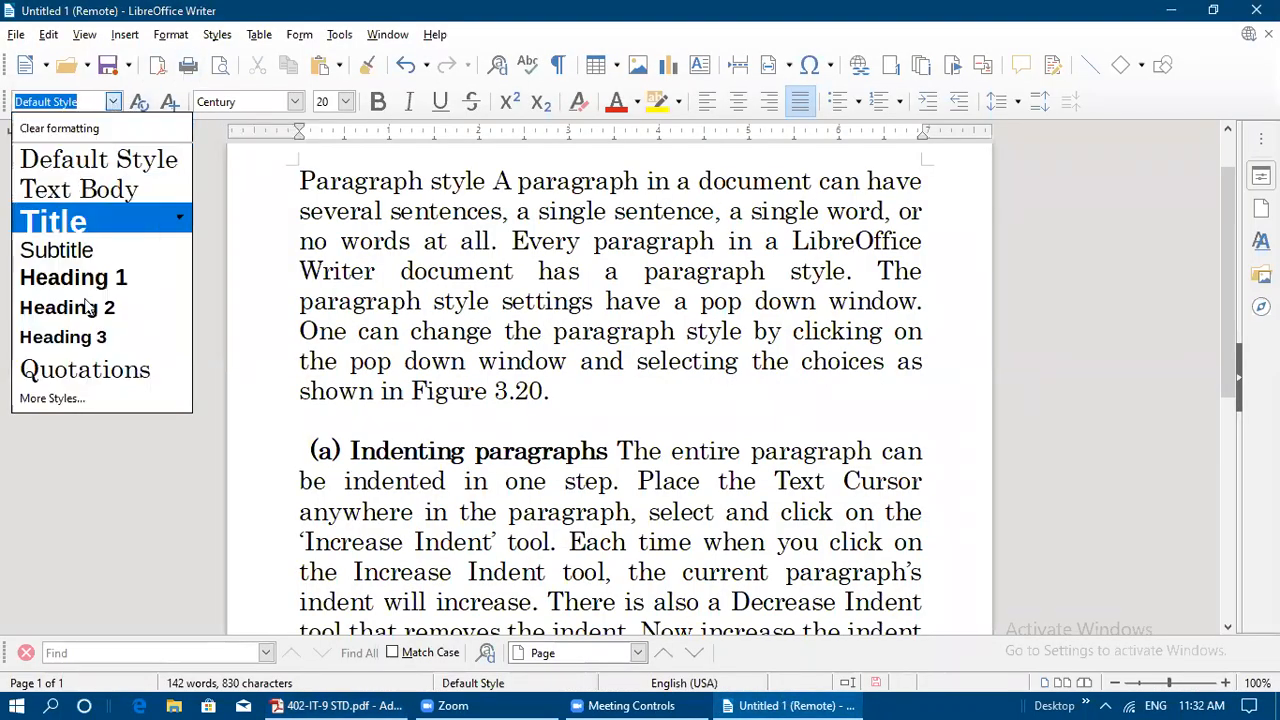
left_click(336, 705)
left_click(336, 705)
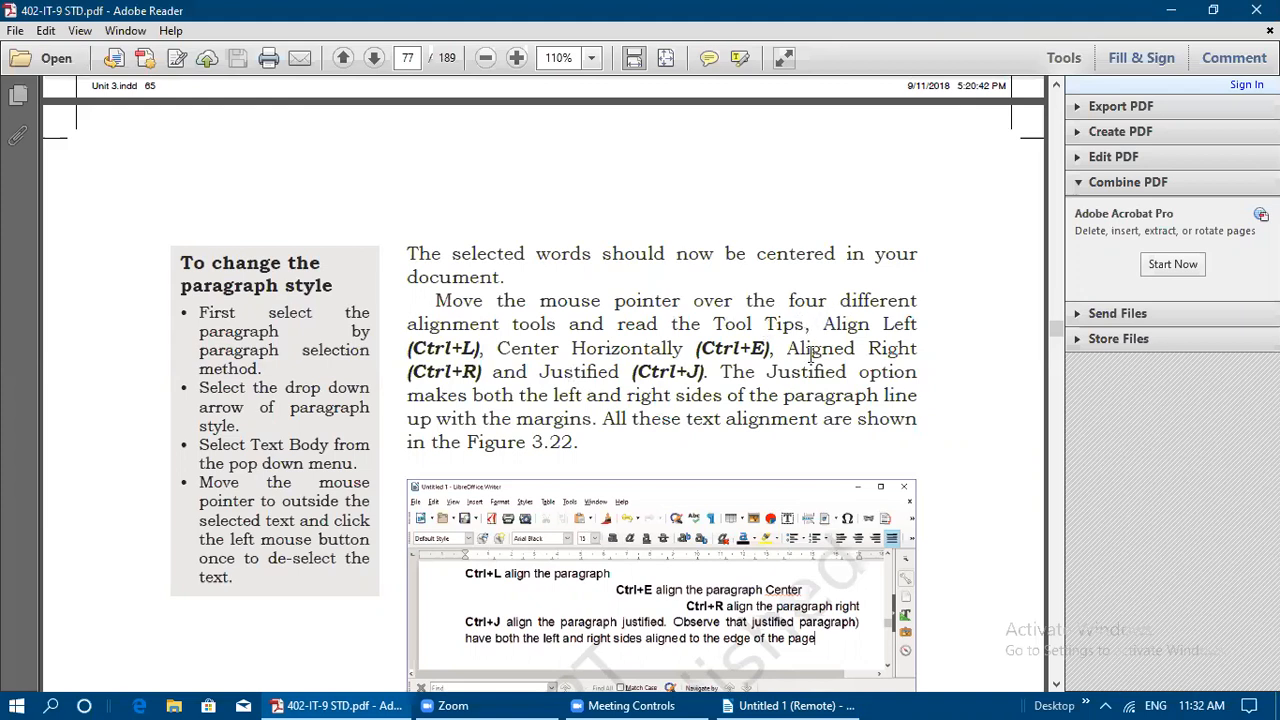
scroll(728, 492, "down", 3)
left_click(790, 705)
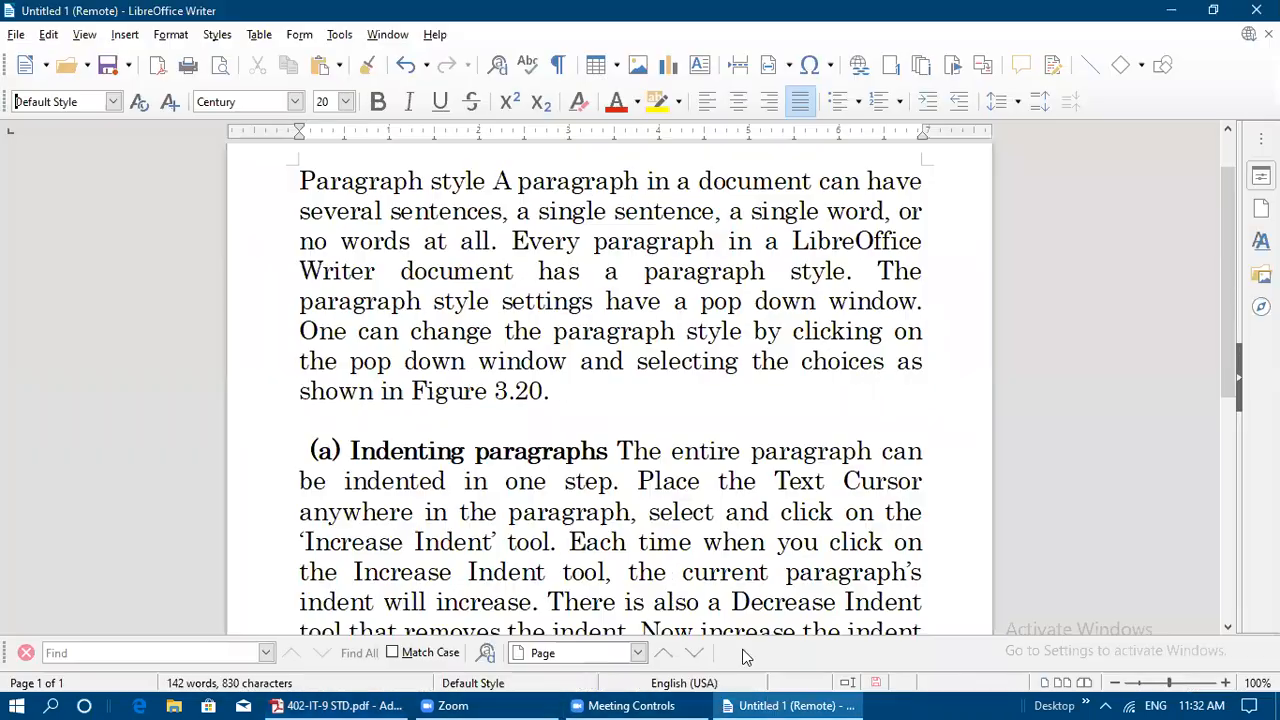
Run the first paragraph twice through left, centered, right and justified alignment, ending with it justified
left_click(304, 181)
left_click(345, 183)
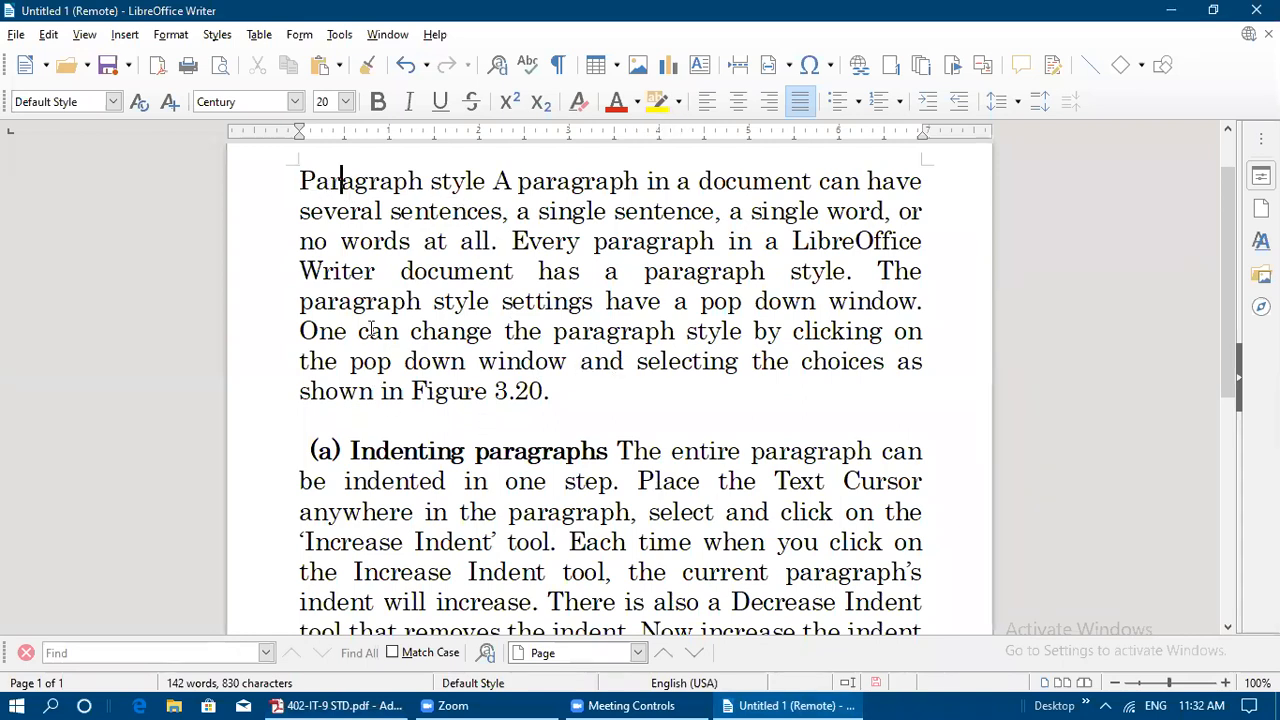
left_click(706, 101)
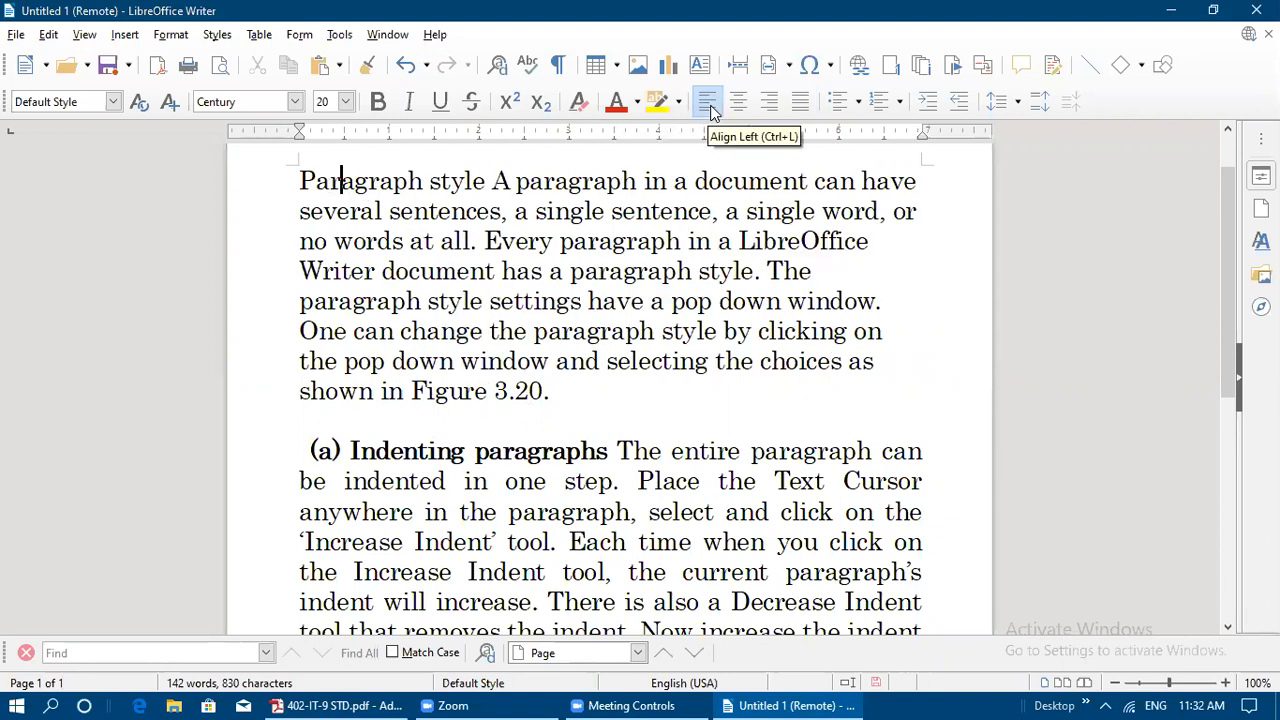
left_click(738, 104)
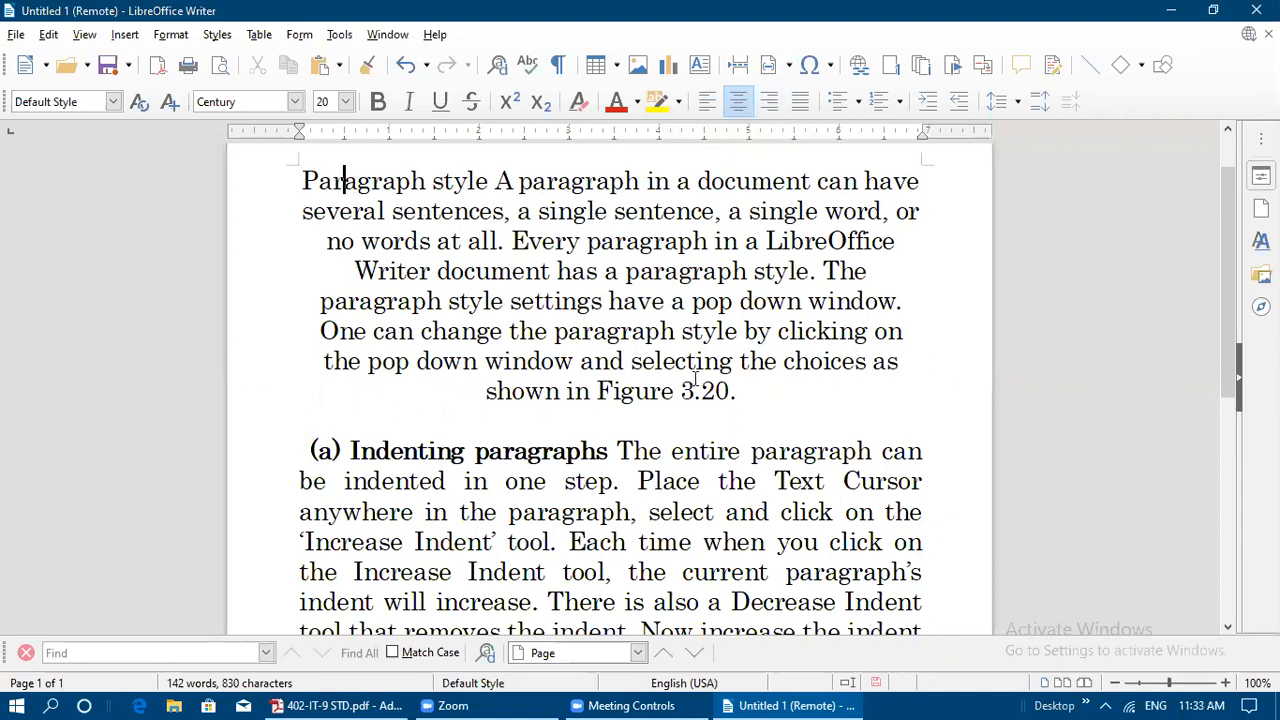
left_click(768, 104)
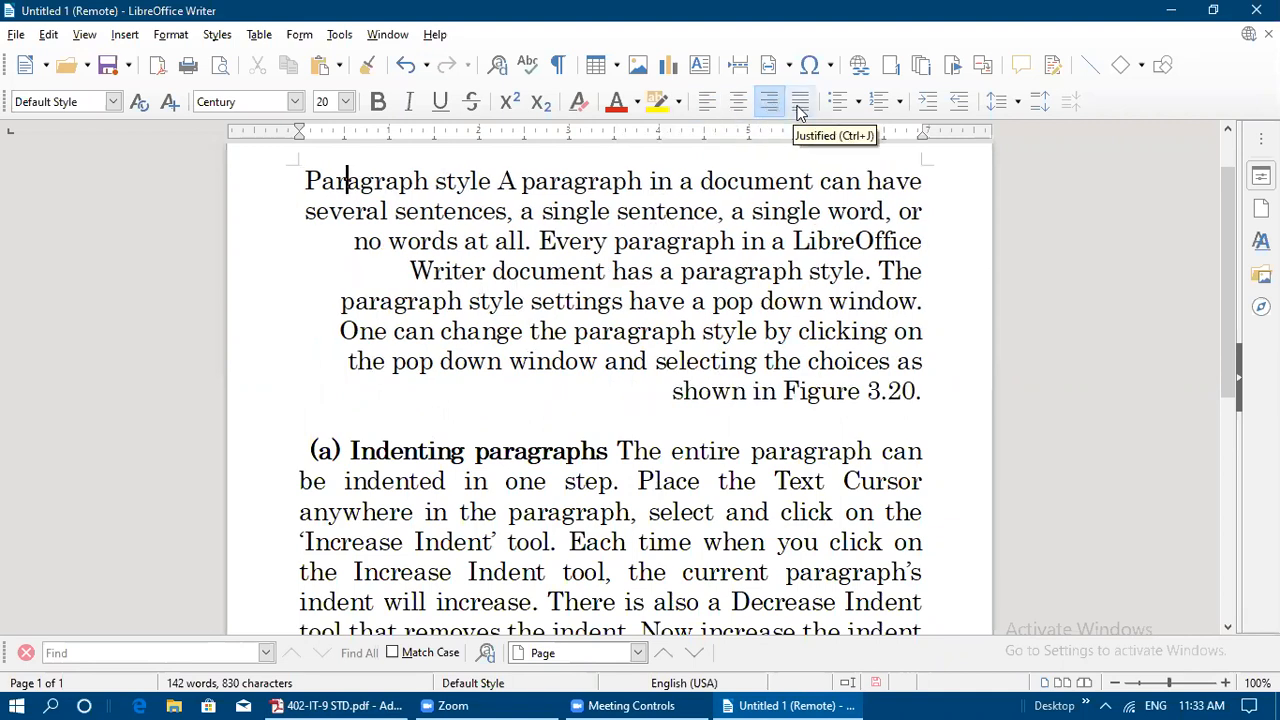
left_click(800, 104)
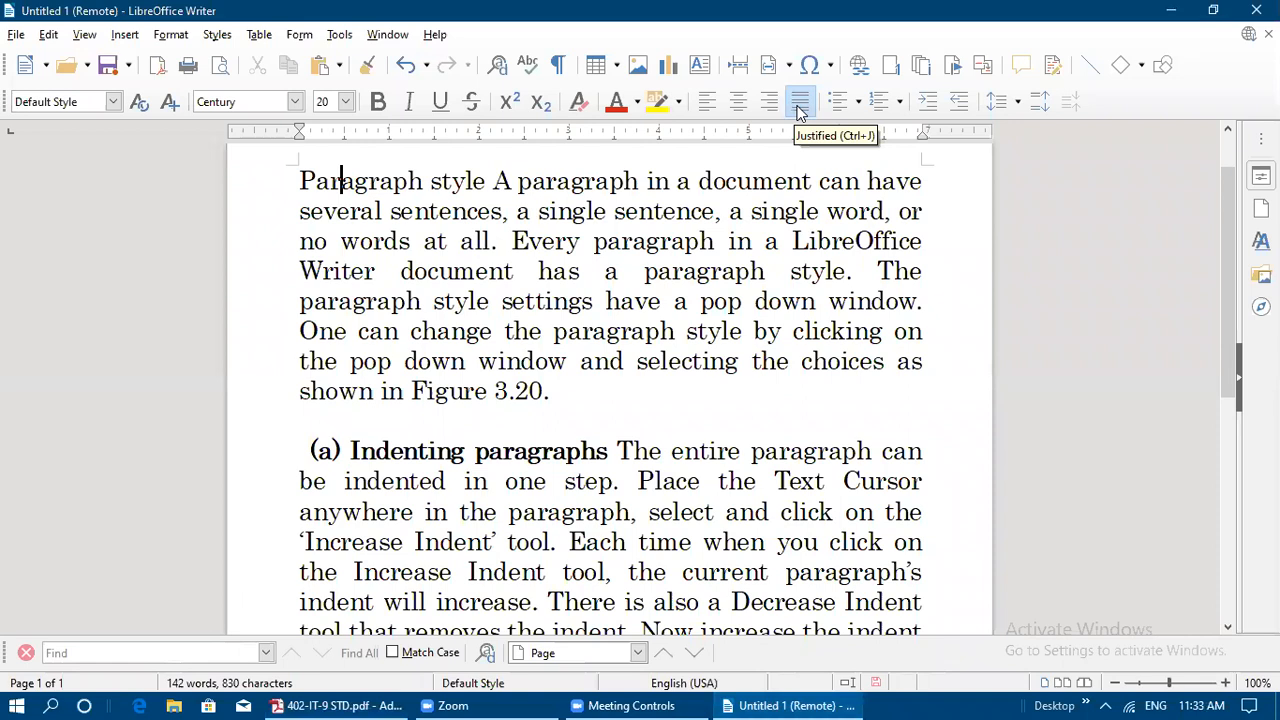
left_click(707, 108)
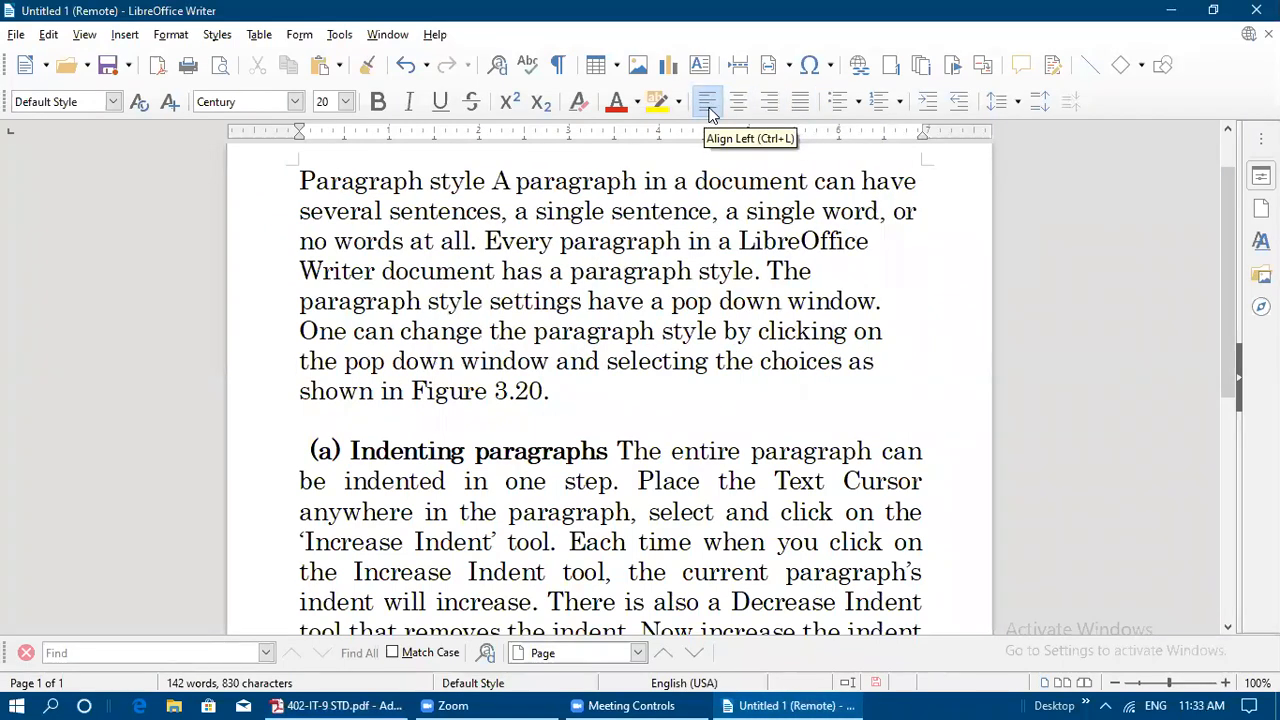
left_click(734, 106)
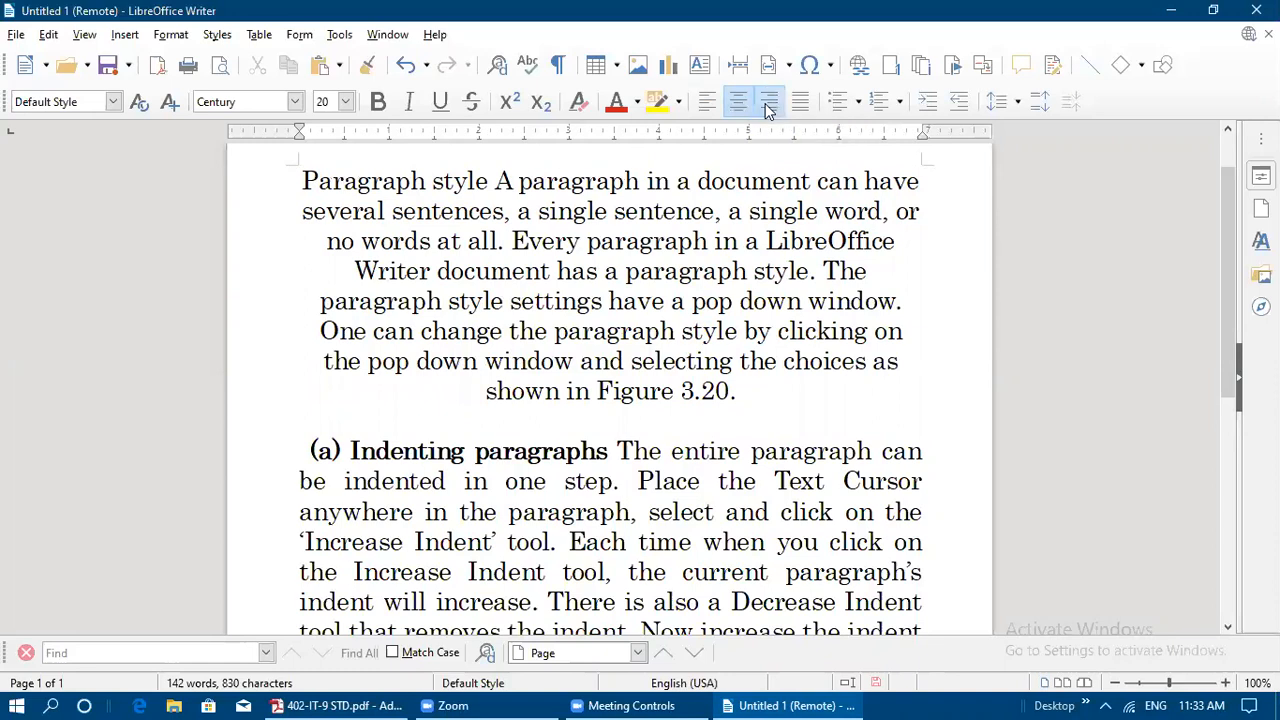
left_click(768, 104)
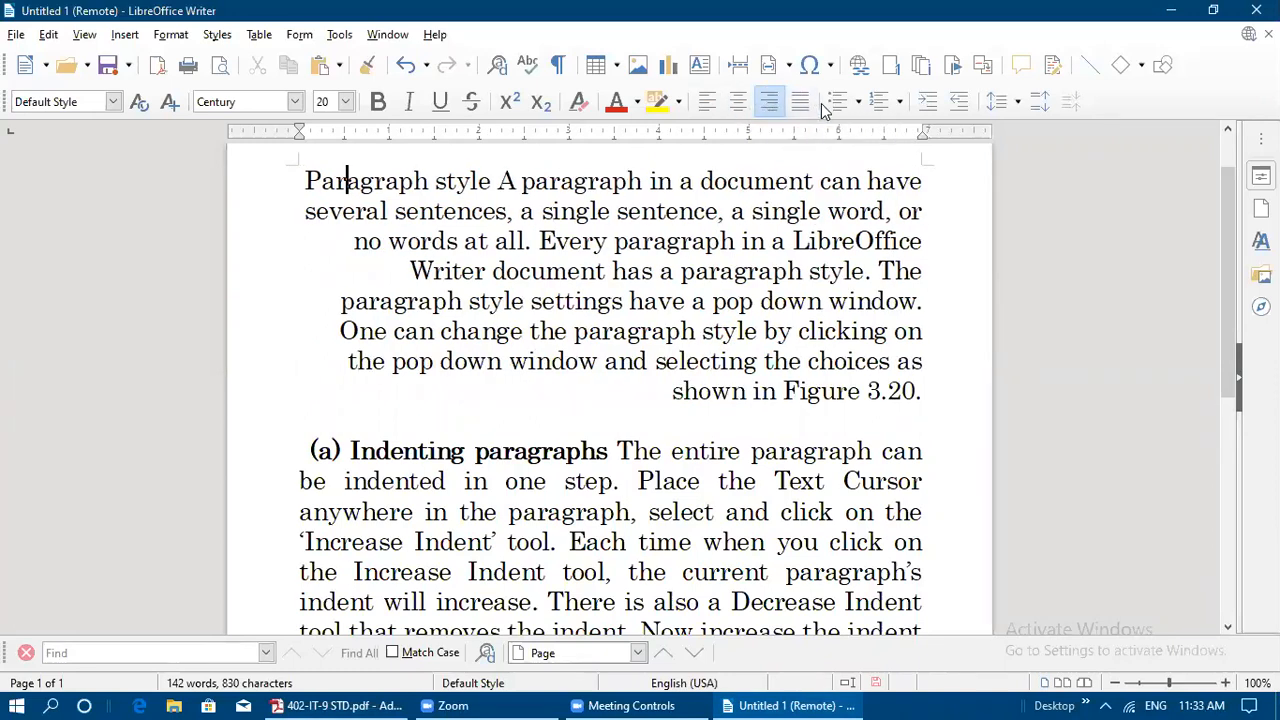
left_click(802, 105)
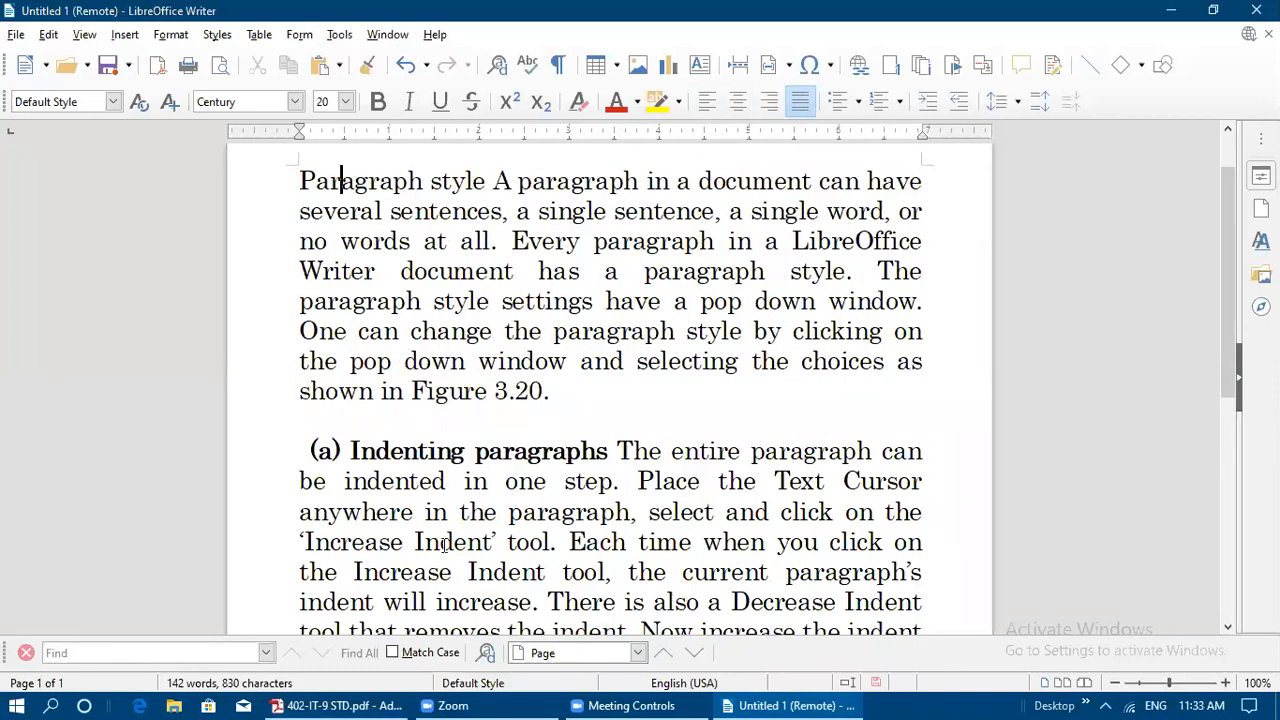
Switch to the textbook PDF, read "(c) Font colour, highlighting, and background colour", and return to the Writer document
left_click(358, 697)
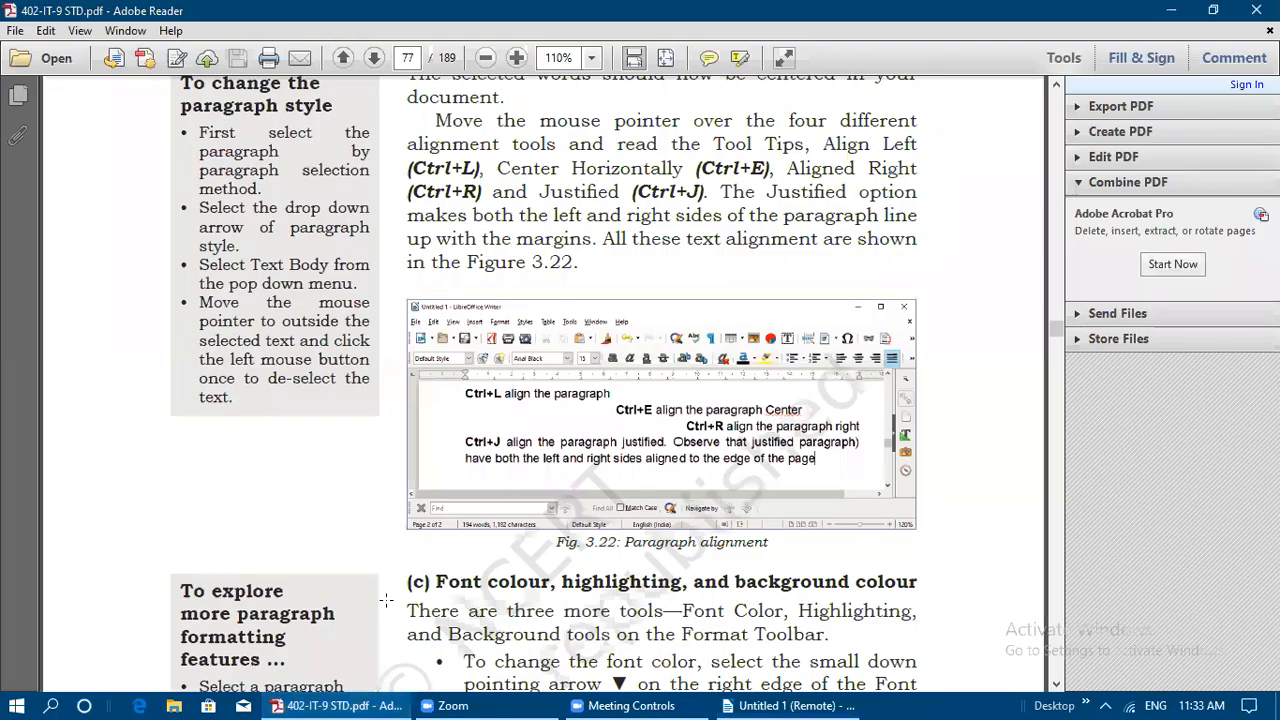
scroll(391, 564, "down", 3)
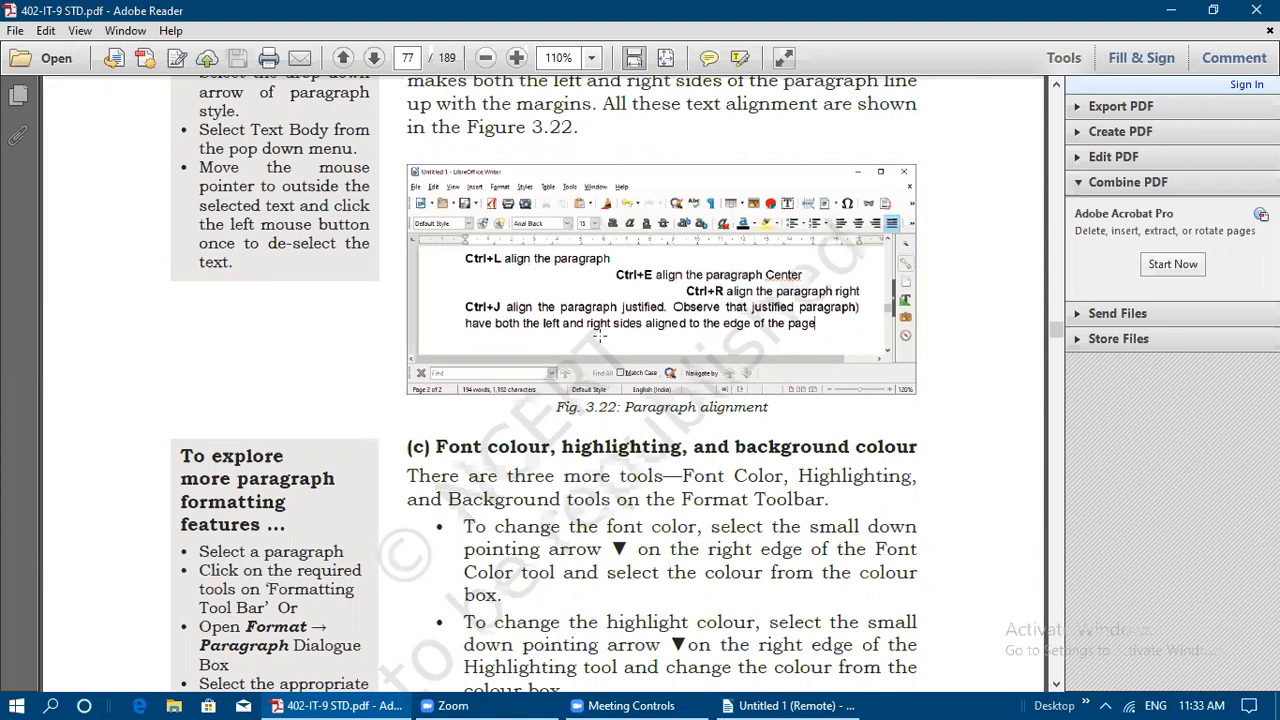
scroll(600, 335, "down", 3)
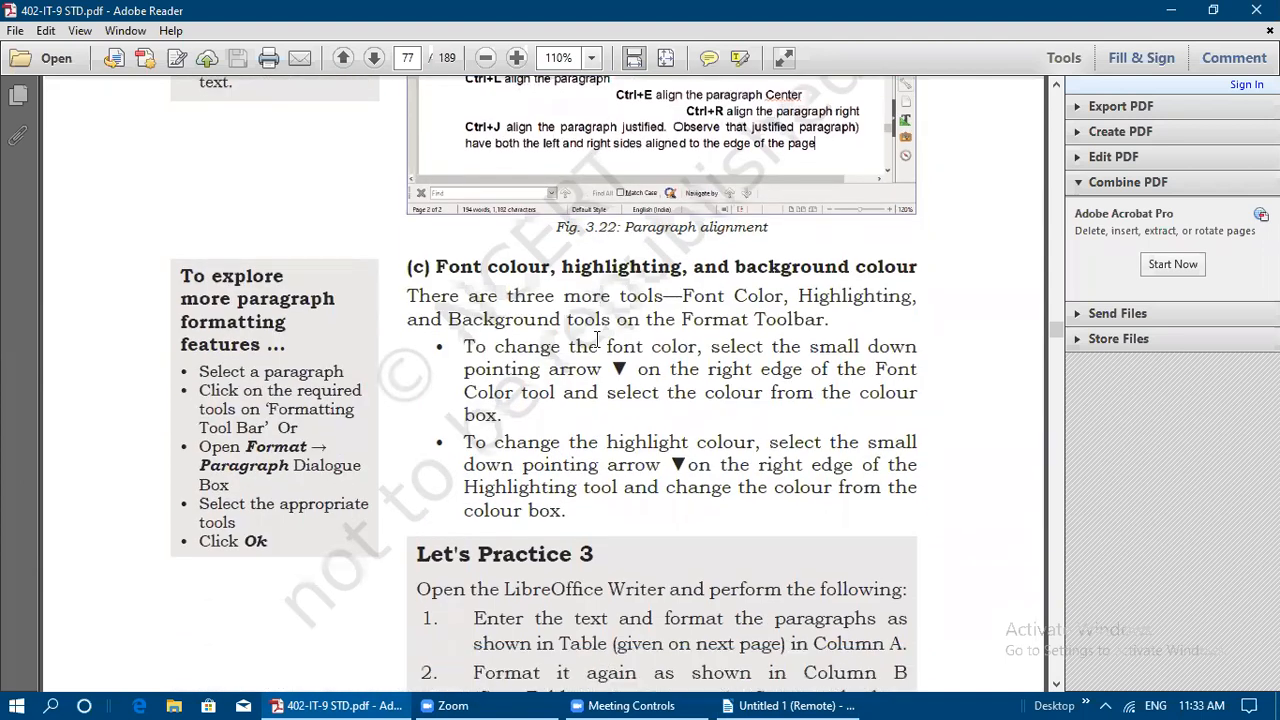
scroll(597, 342, "down", 1)
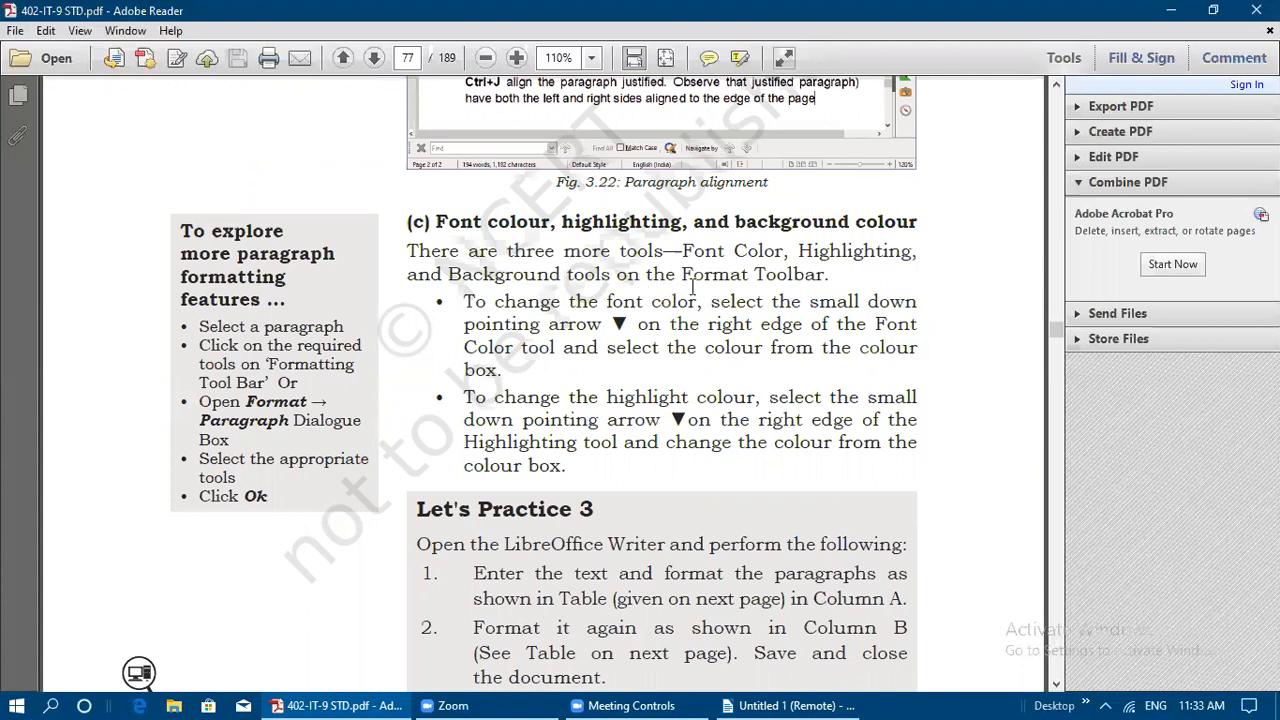
left_click(770, 705)
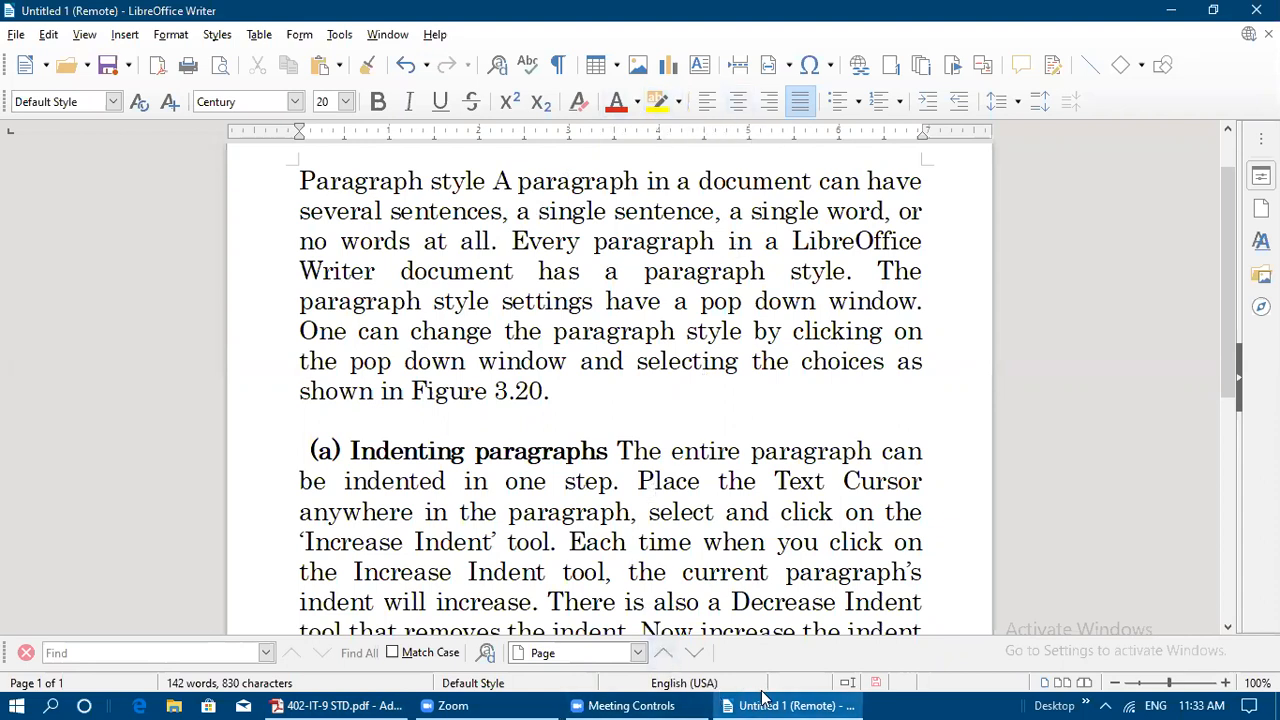
mouse_move(763, 697)
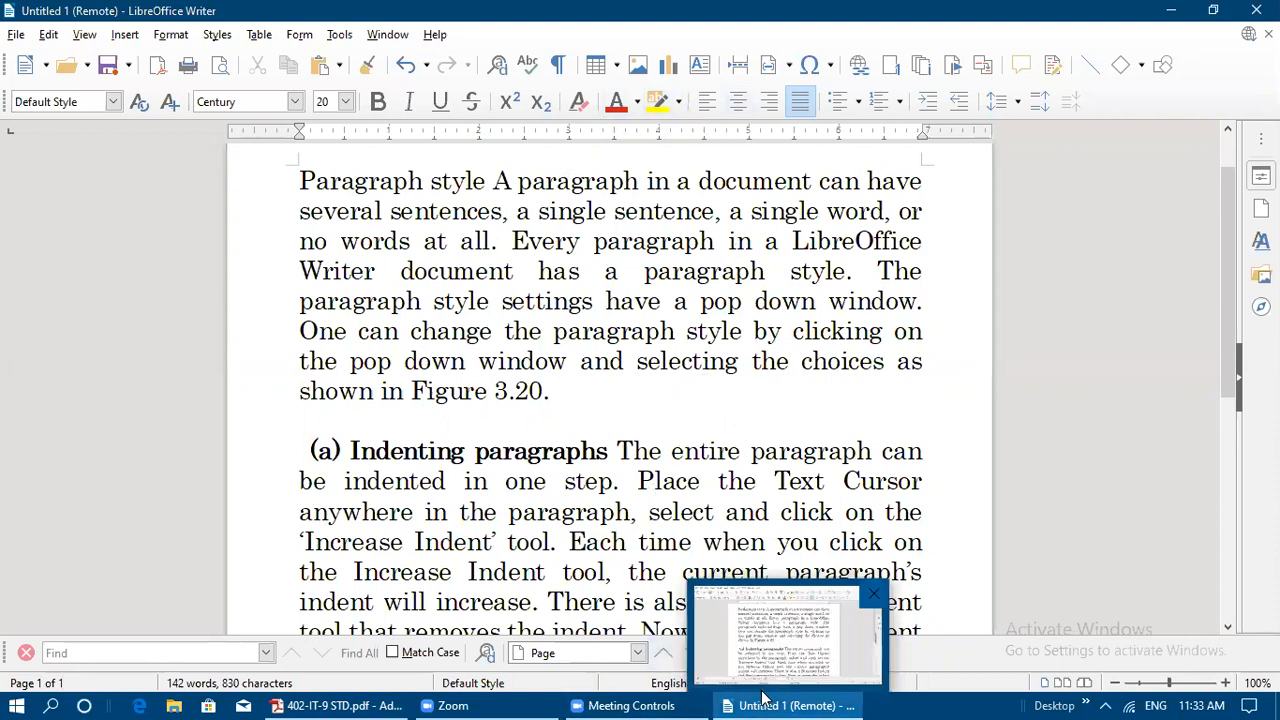
Fill the first paragraph's background area with the standard palette colour Light Red 4
left_click(171, 34)
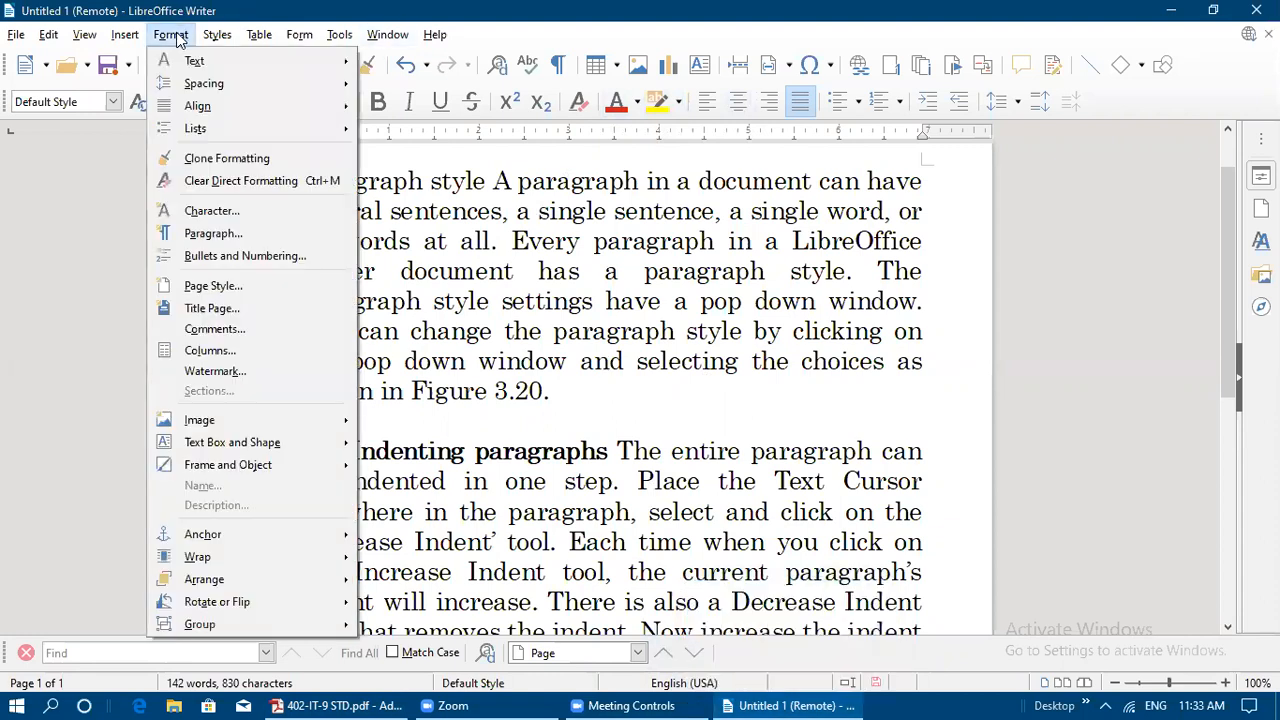
left_click(215, 233)
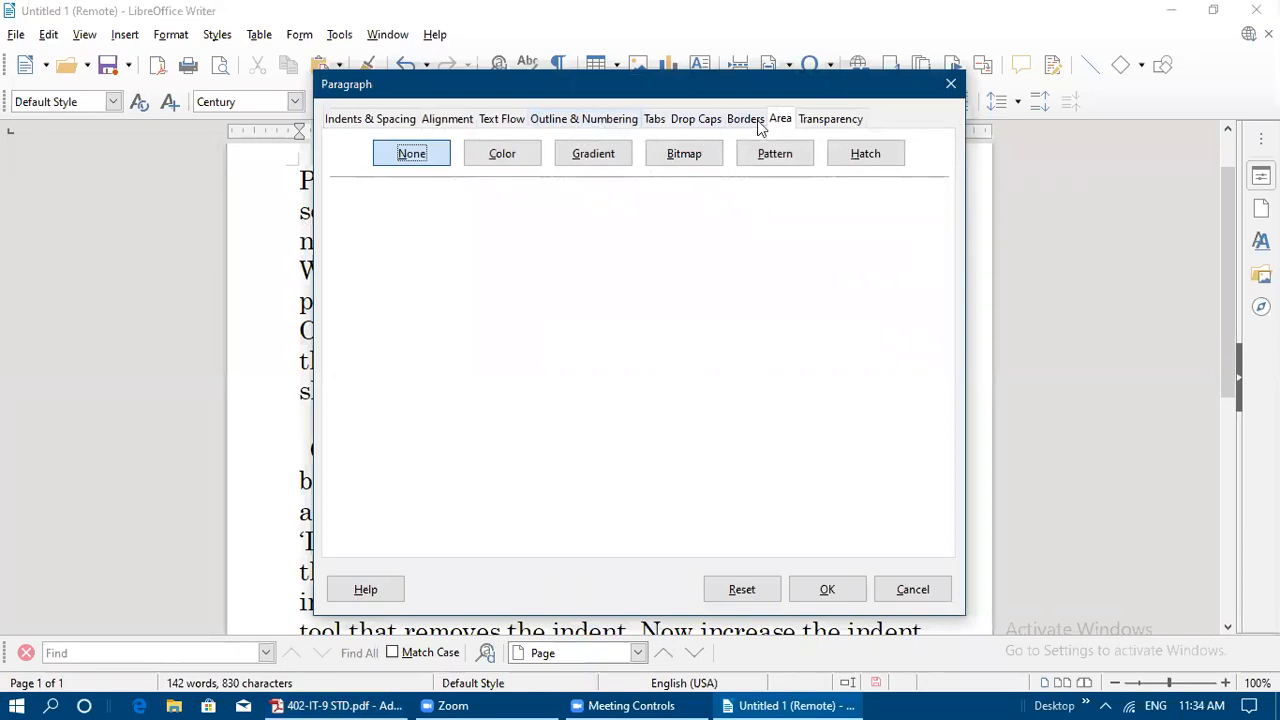
left_click(519, 168)
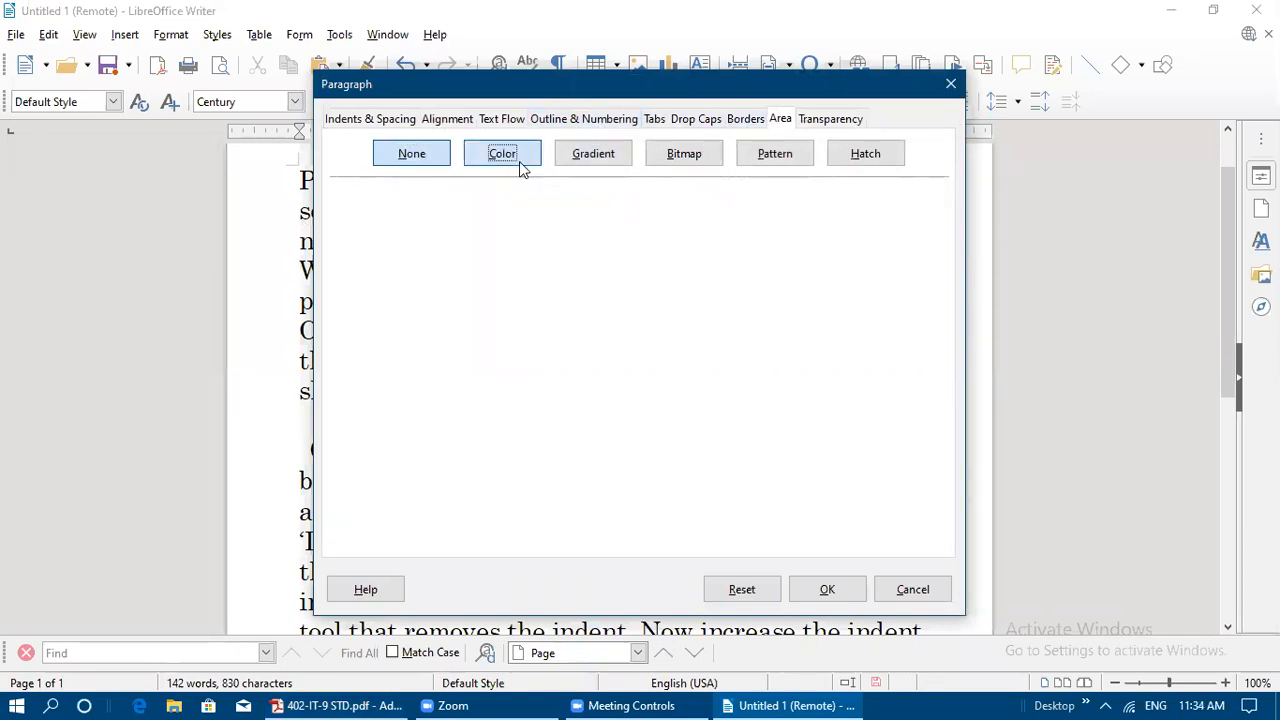
left_click(419, 280)
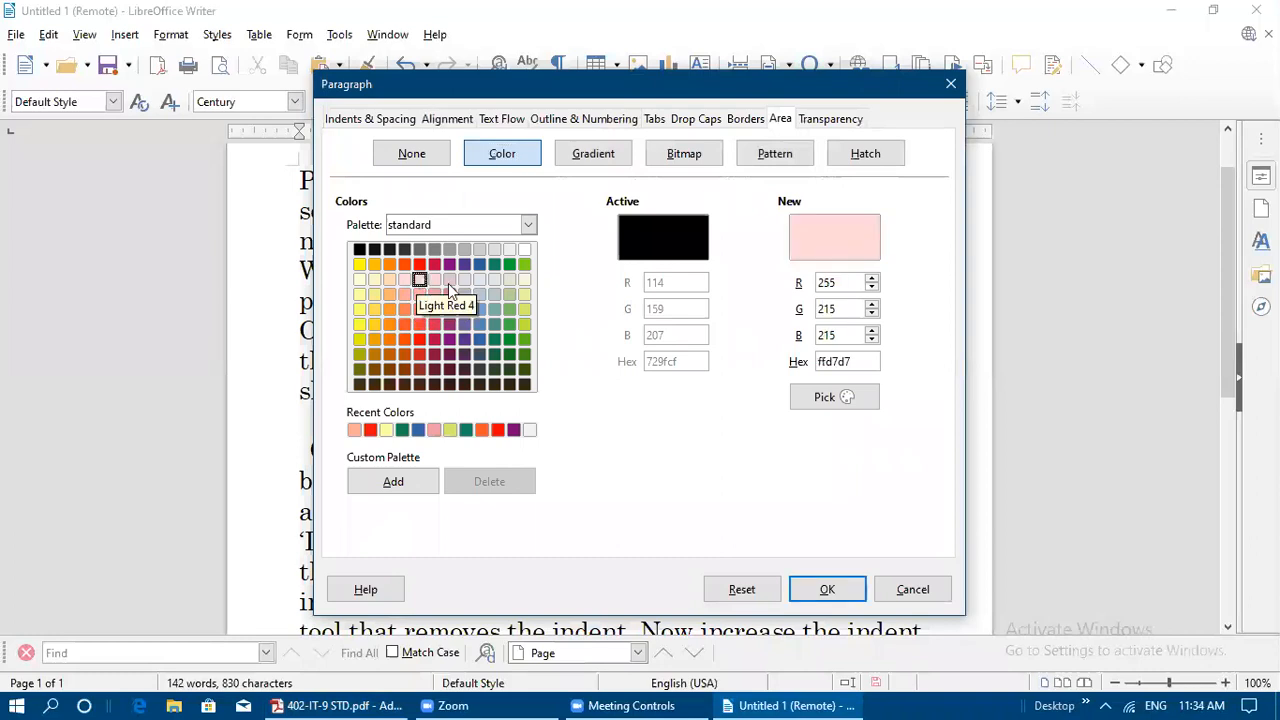
left_click(825, 591)
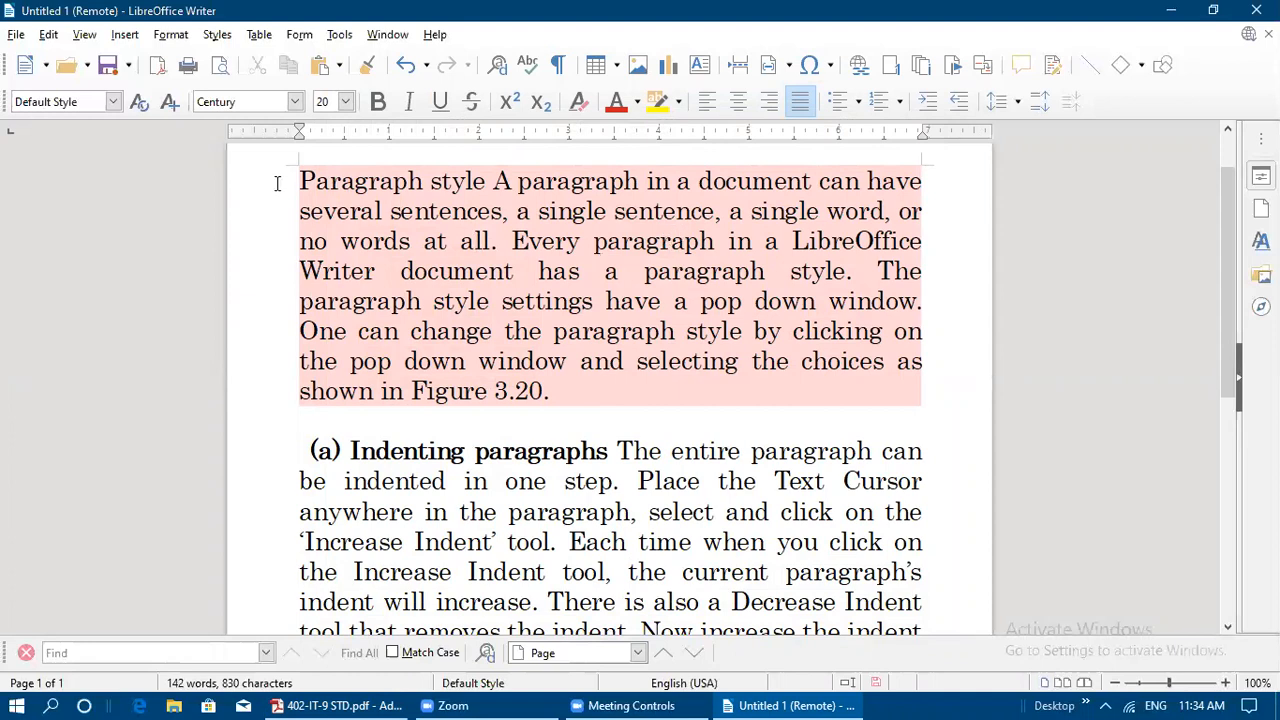
Colour the first paragraph's text green and highlight the words "A paragraph" in yellow
left_click_drag(300, 181, 575, 383)
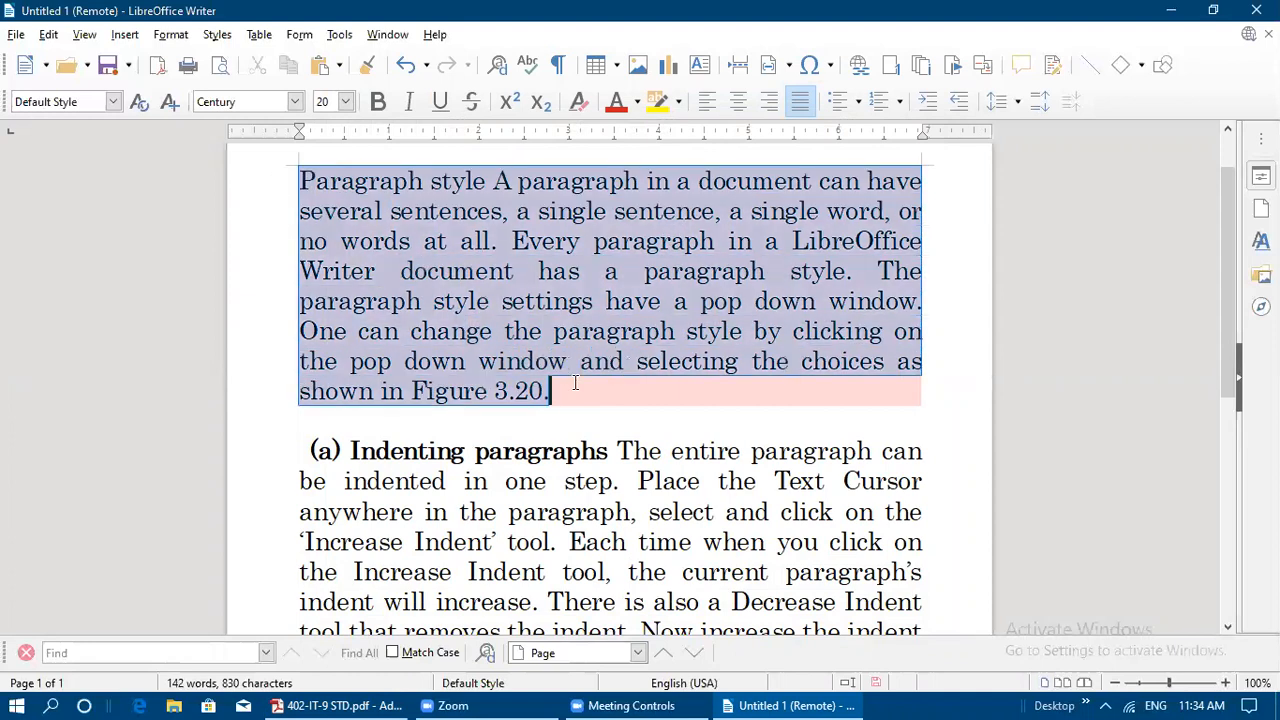
left_click(637, 102)
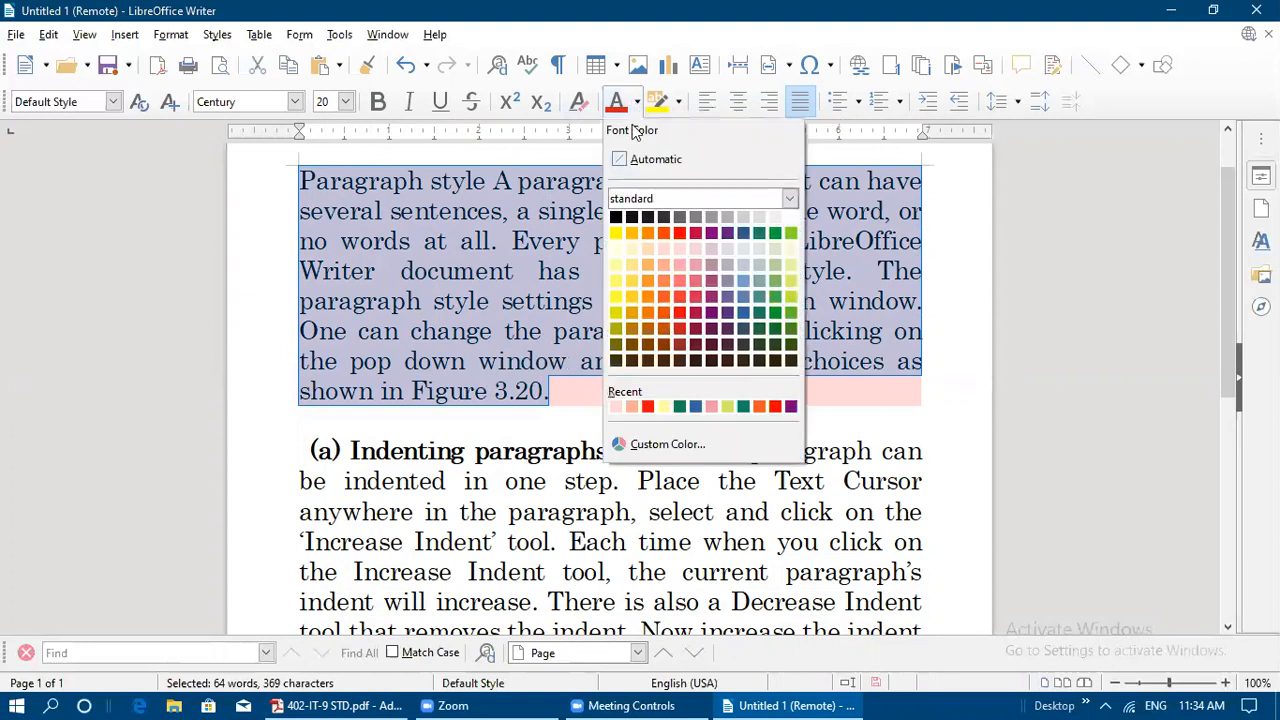
left_click(775, 297)
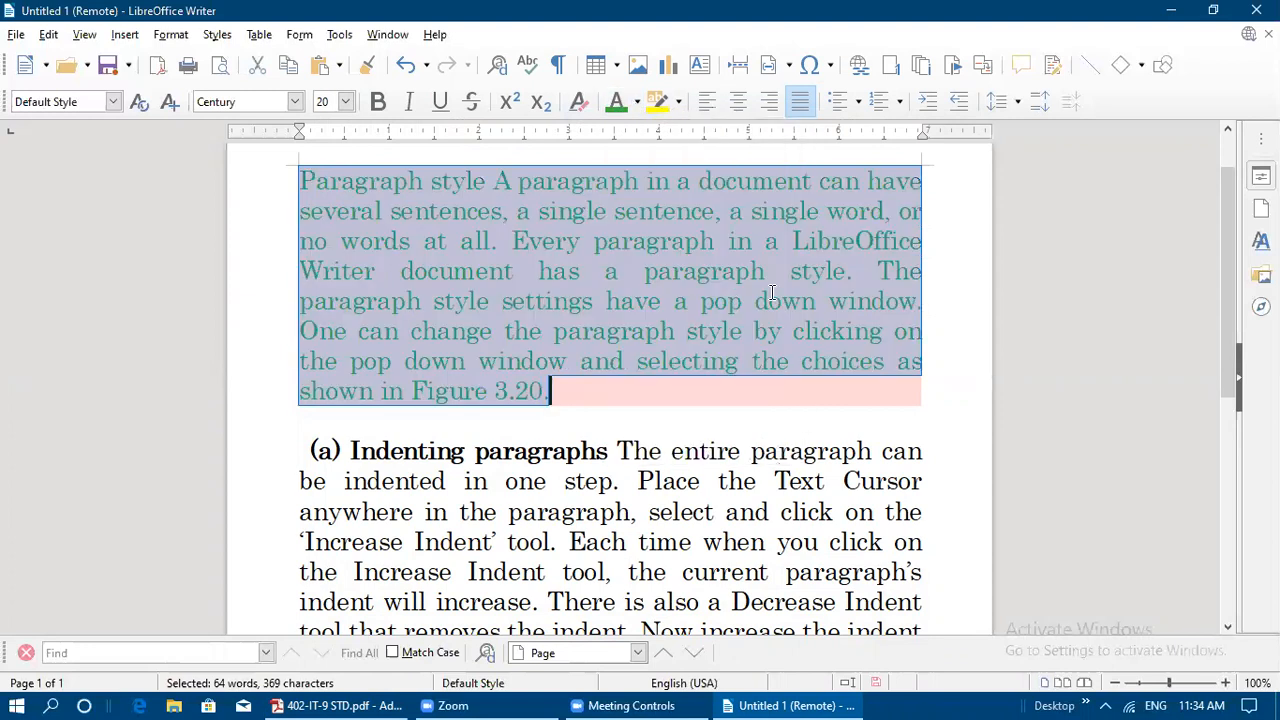
left_click(686, 325)
left_click(650, 108)
left_click_drag(493, 181, 653, 184)
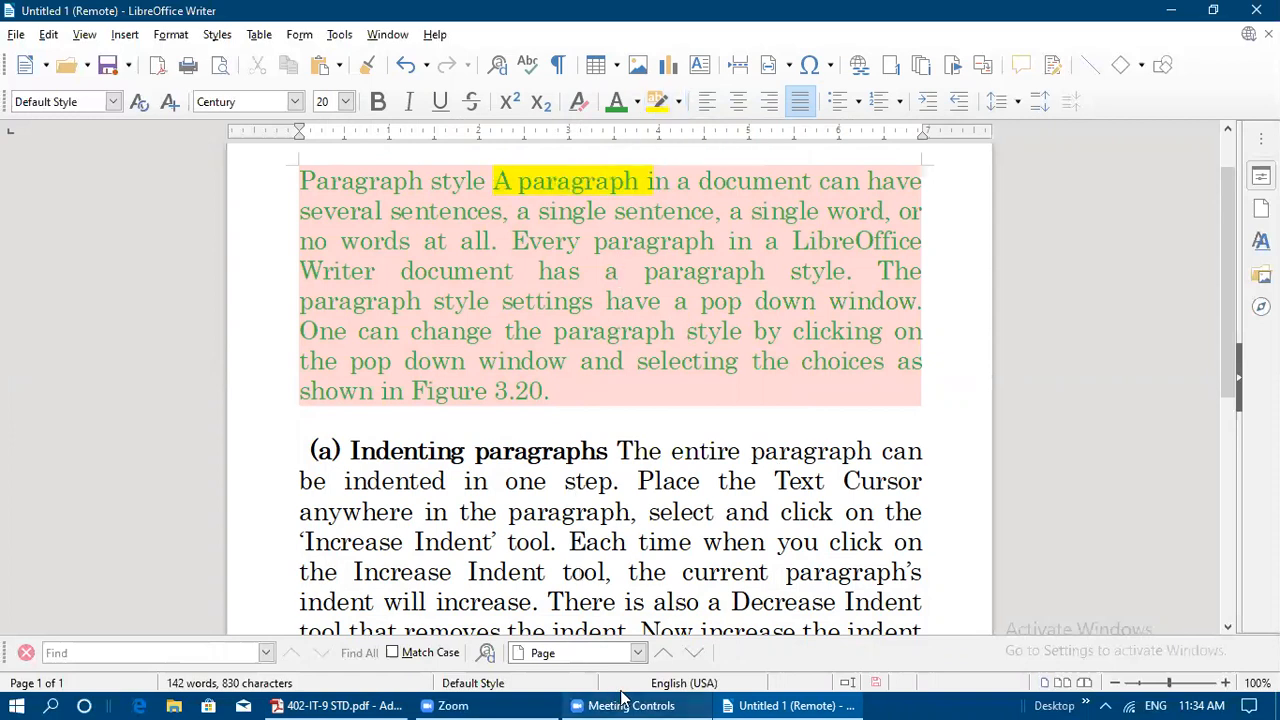
Switch to the textbook PDF, read on from the font colour section to "(d) Using the bullets and numbering", and return to the Writer document
left_click(315, 700)
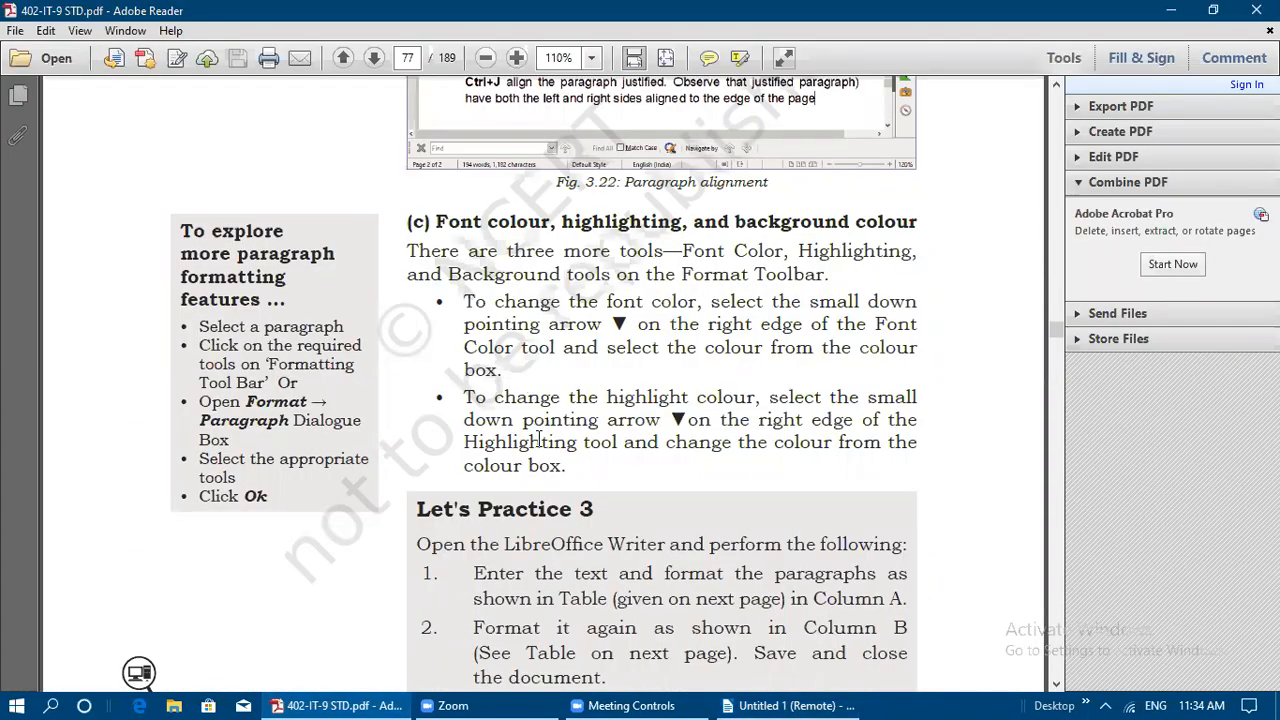
scroll(540, 440, "down", 3)
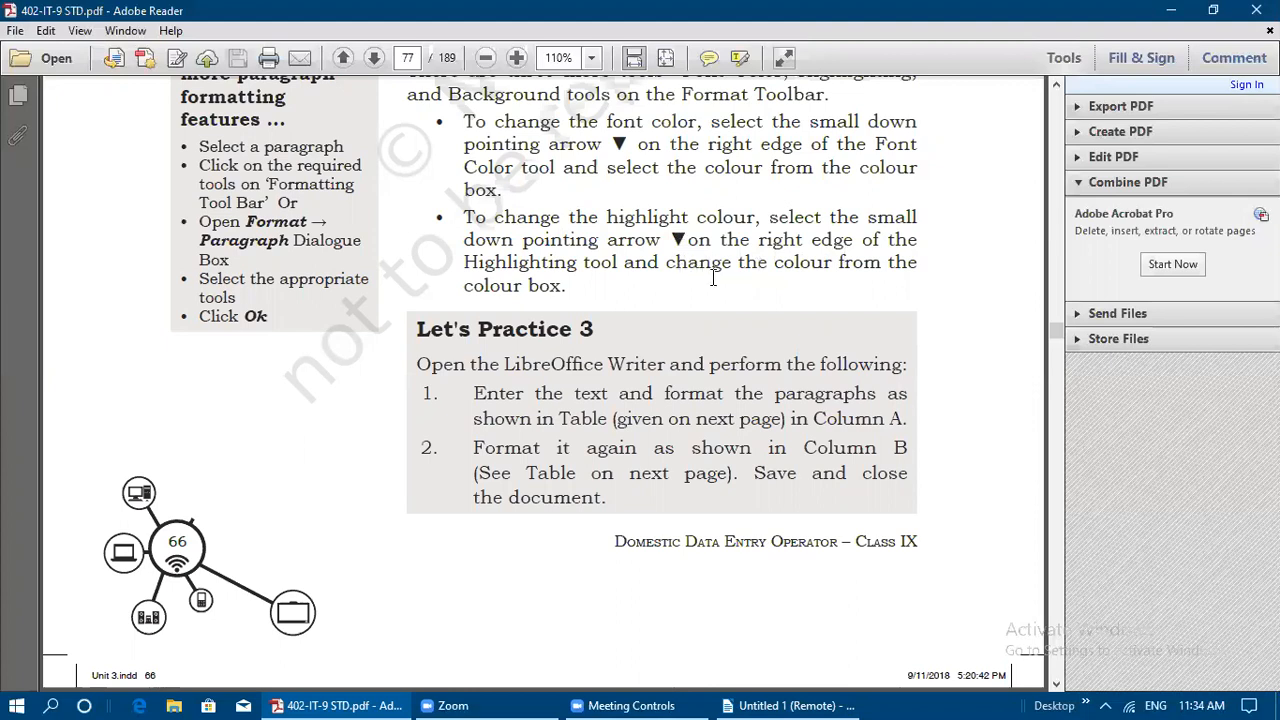
scroll(335, 393, "down", 15)
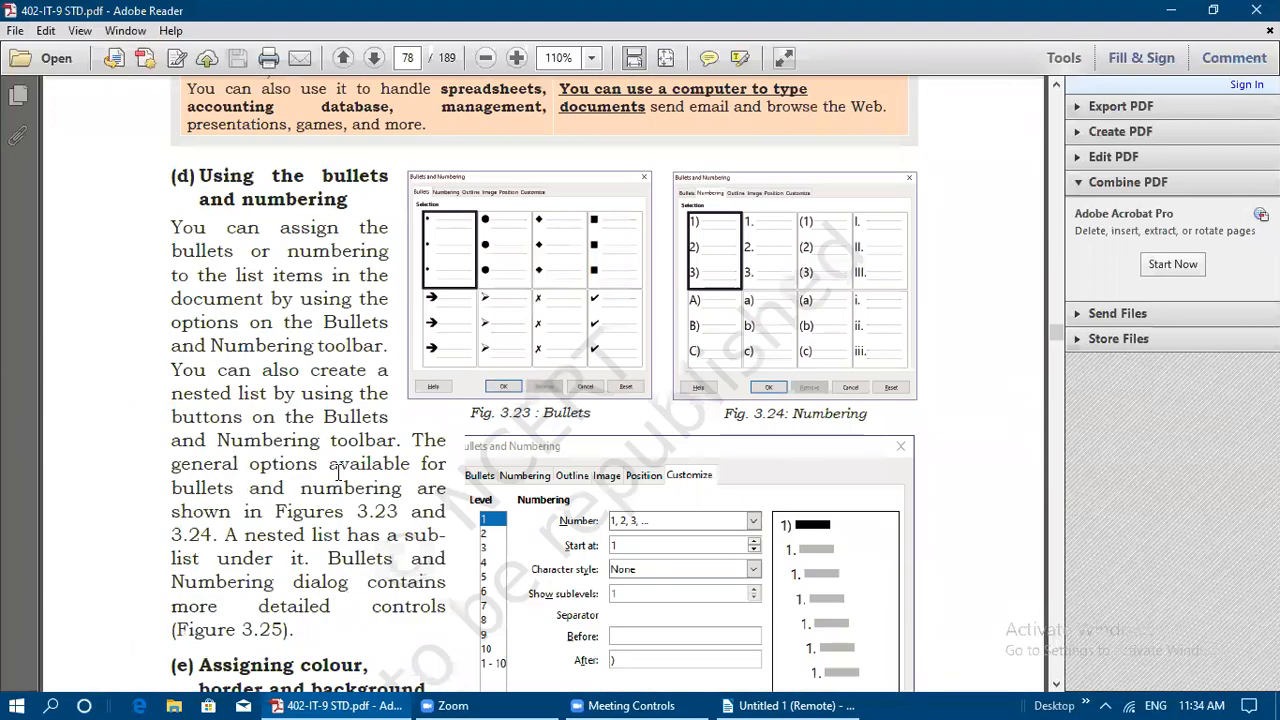
scroll(338, 472, "down", 3)
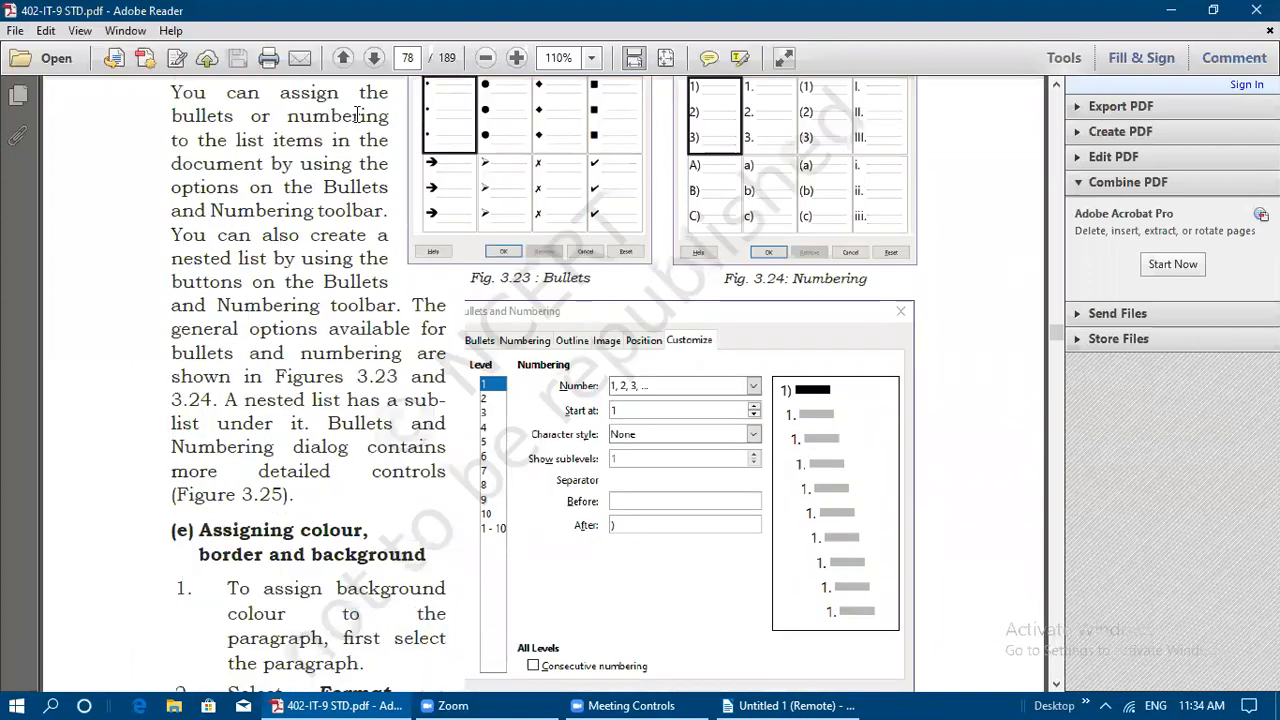
left_click(760, 705)
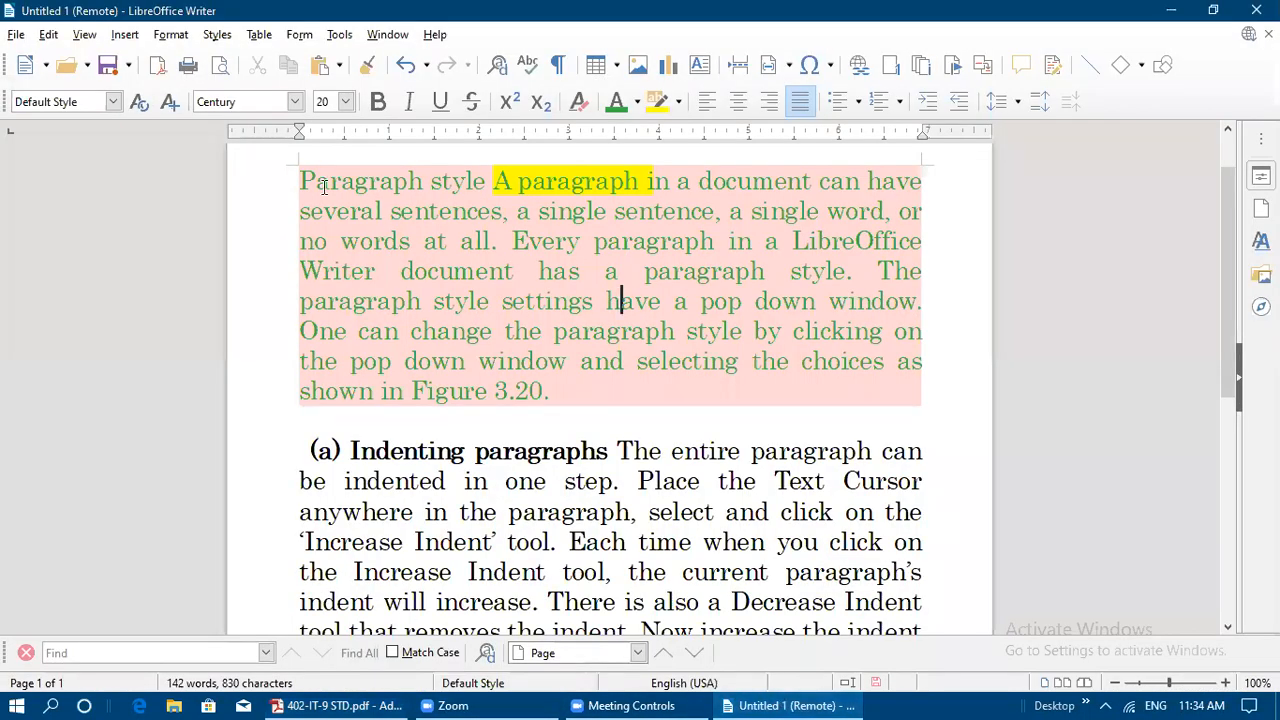
Undo the yellow highlight, the green font colour and the background fill of the first paragraph
left_click_drag(300, 180, 600, 400)
key("ctrl+z")
key("ctrl+z")
key("ctrl+z")
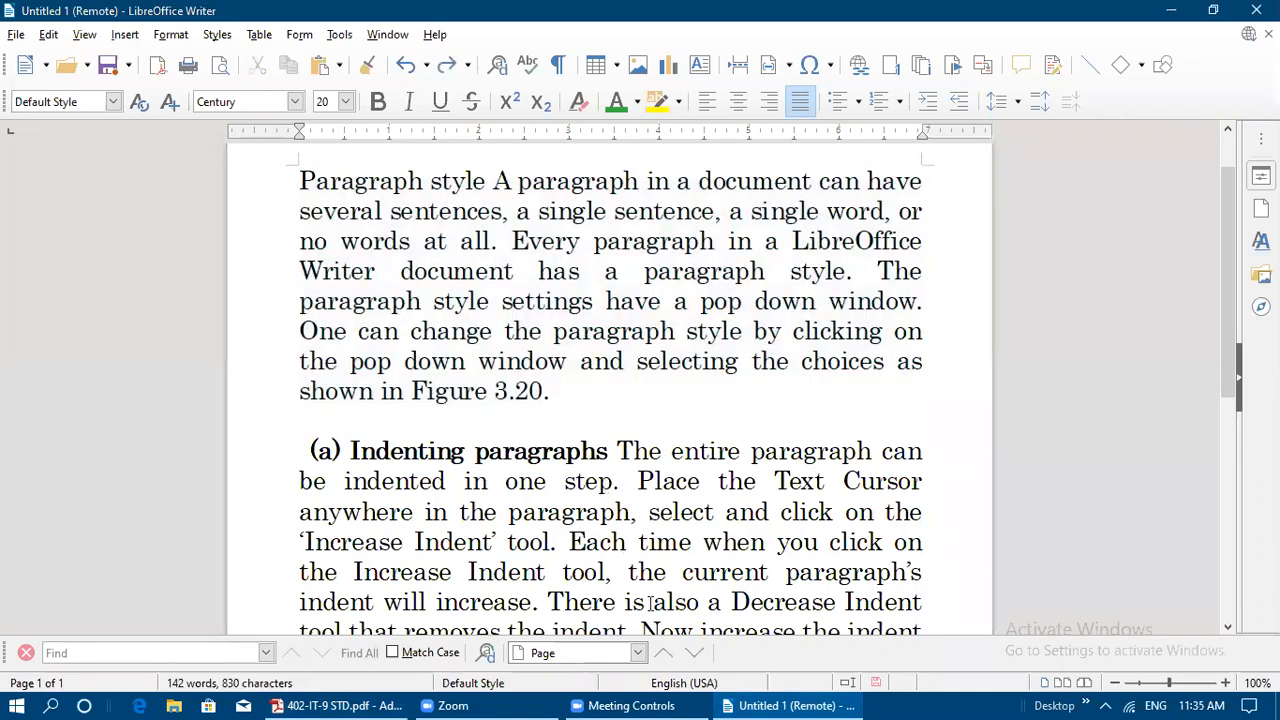
Examine Figure 3.25 and "(e) Assigning colour, border and background" in the textbook PDF, then return to the Writer document
left_click(762, 700)
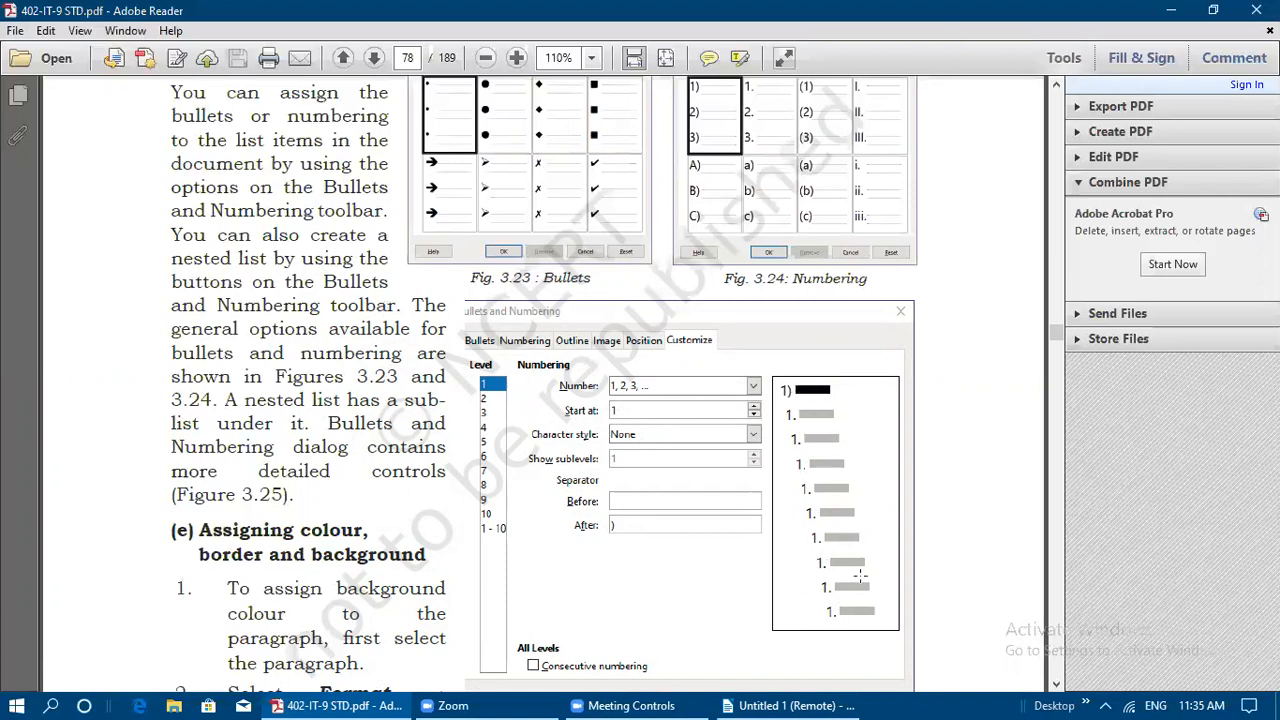
scroll(860, 575, "down", 2)
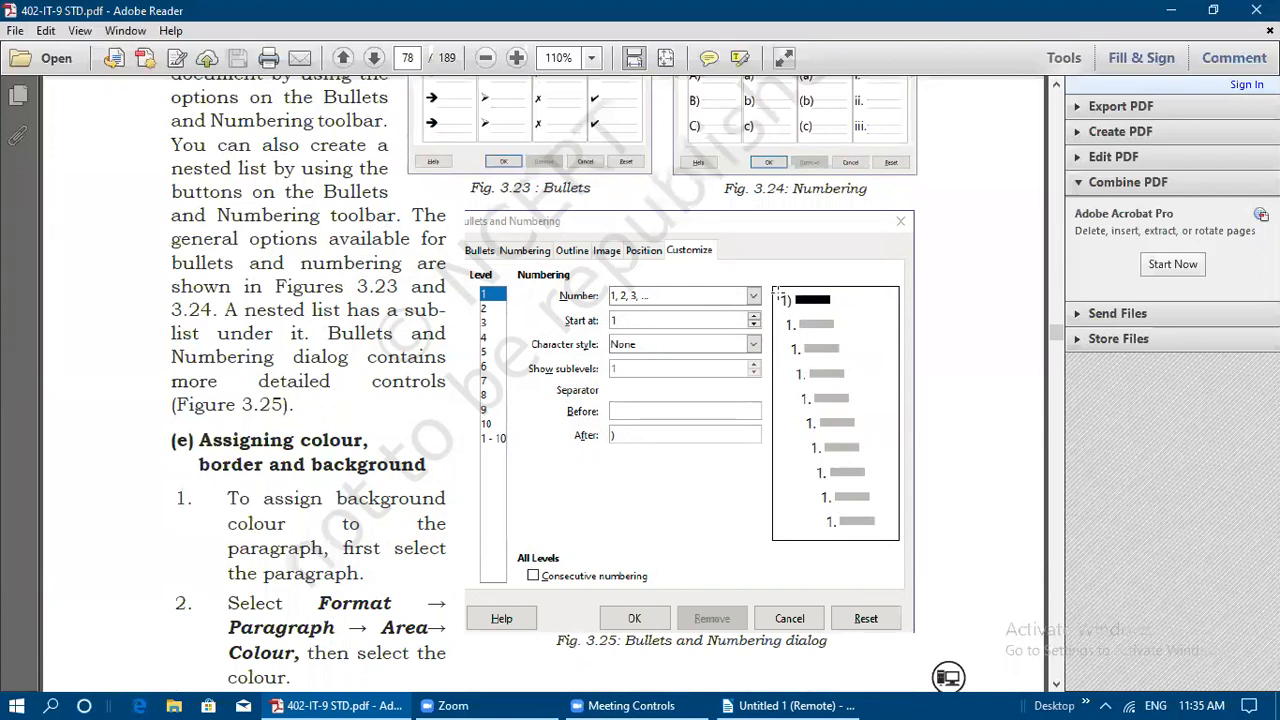
left_click_drag(776, 286, 909, 544)
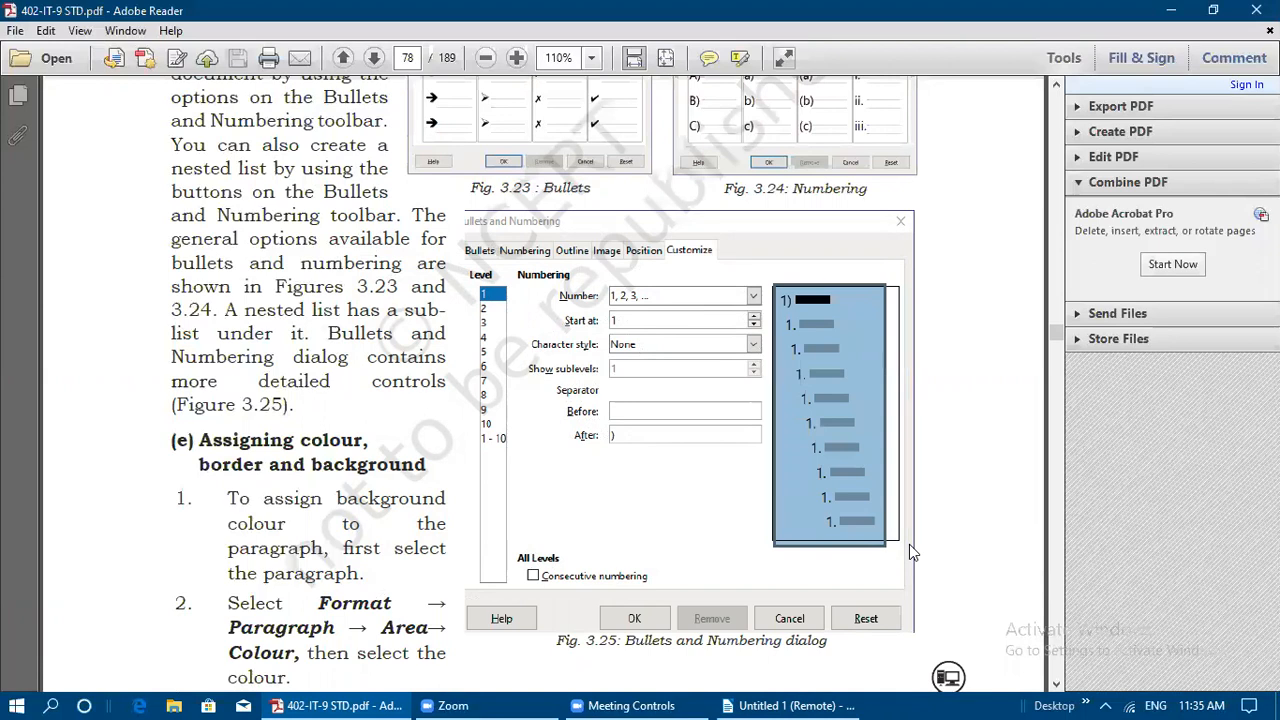
scroll(436, 452, "down", 3)
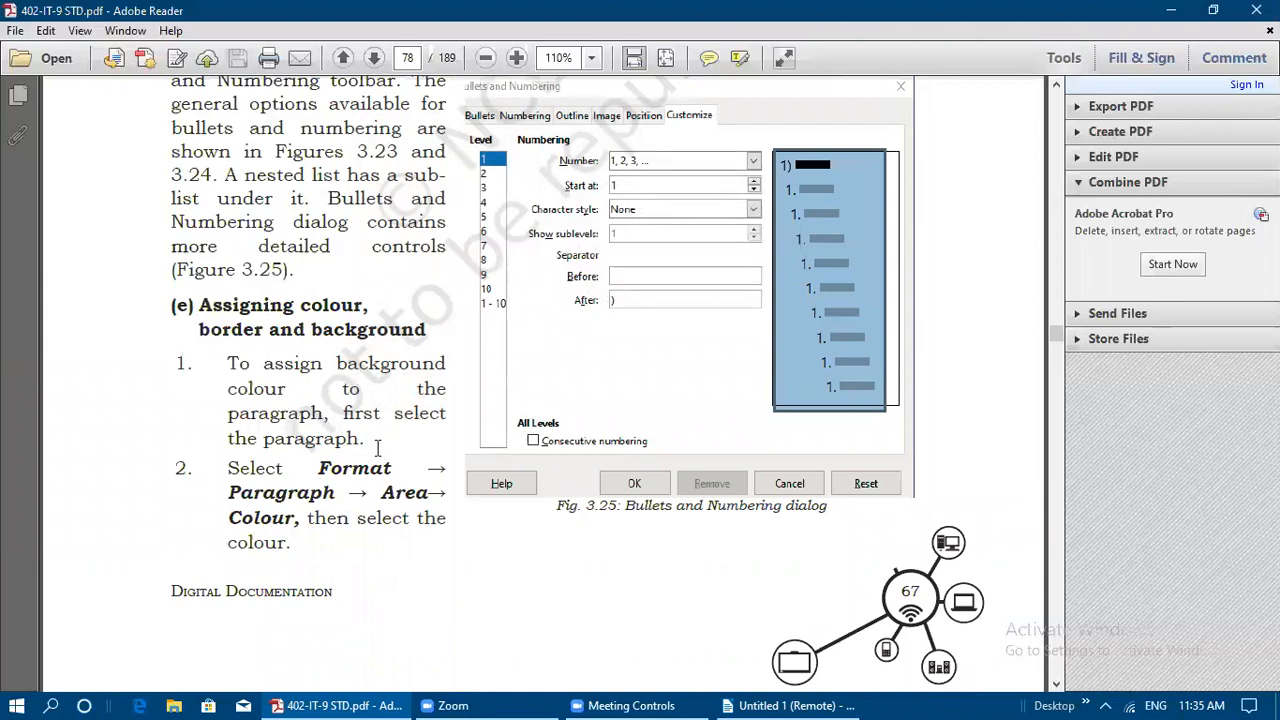
scroll(375, 455, "down", 2)
left_click(735, 703)
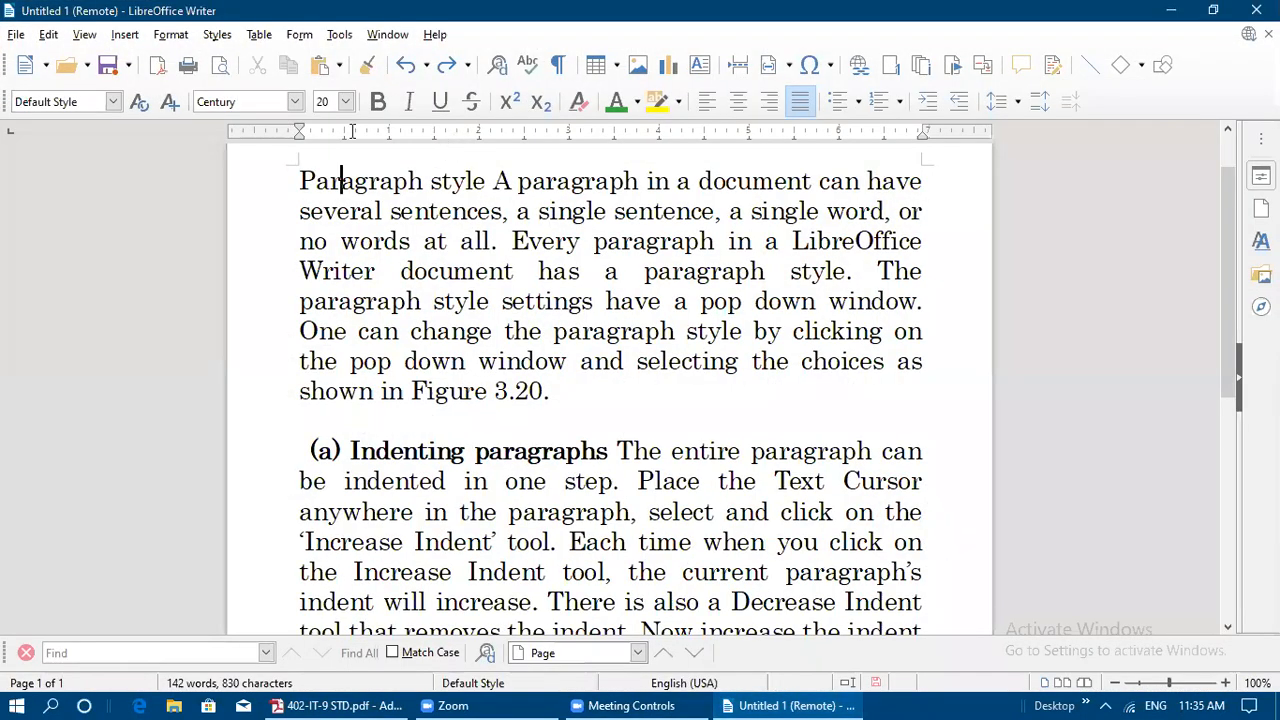
Select the whole first paragraph and fill its background area with the Deep Ocean gradient preset
left_click_drag(300, 180, 585, 385)
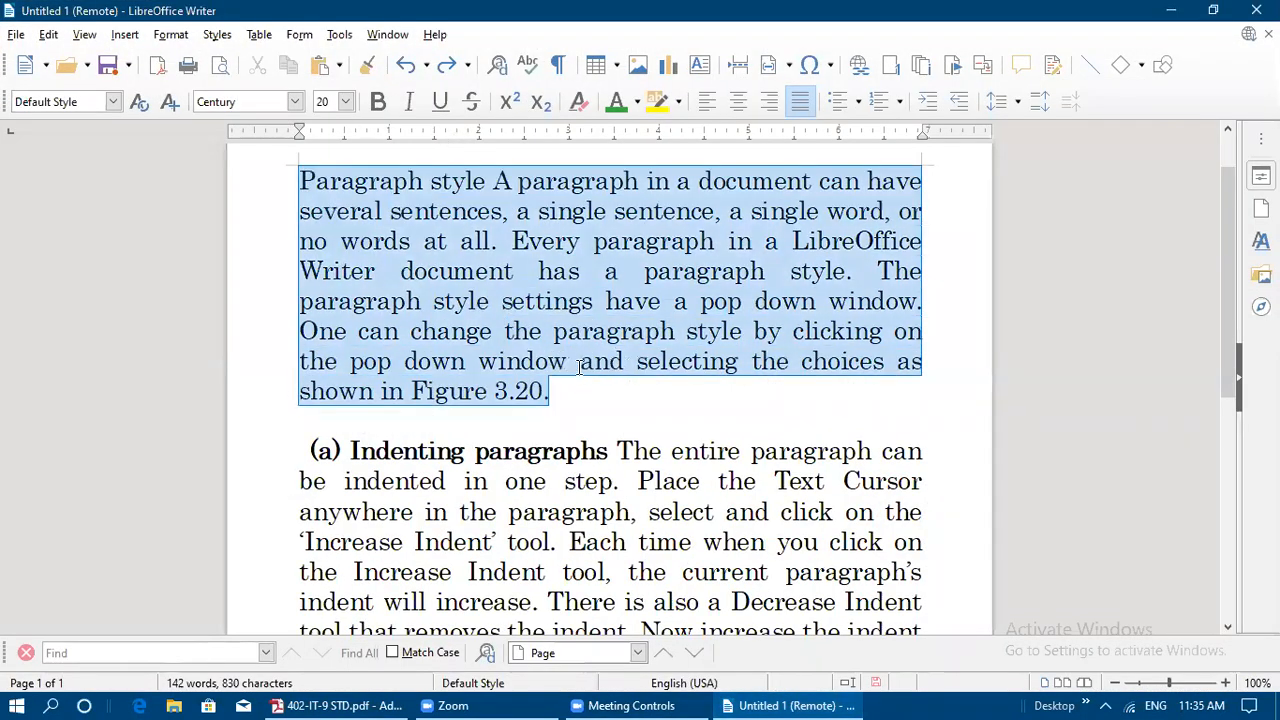
left_click(170, 35)
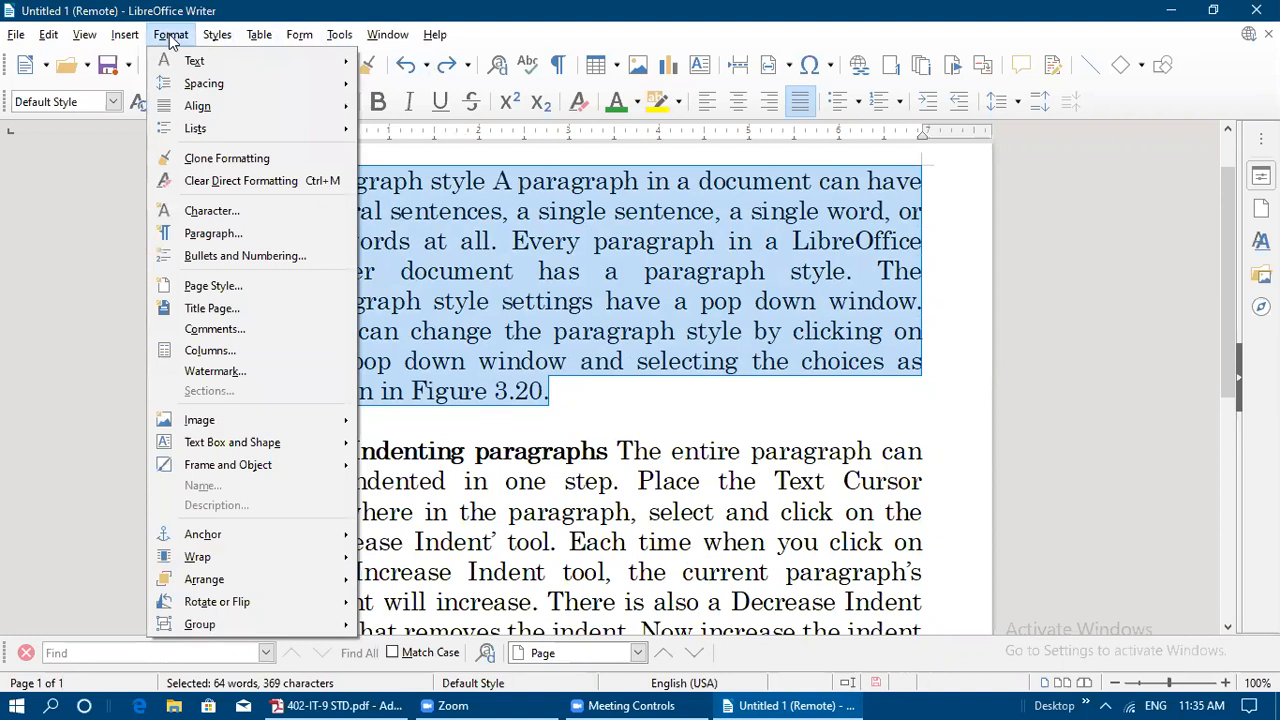
left_click(213, 233)
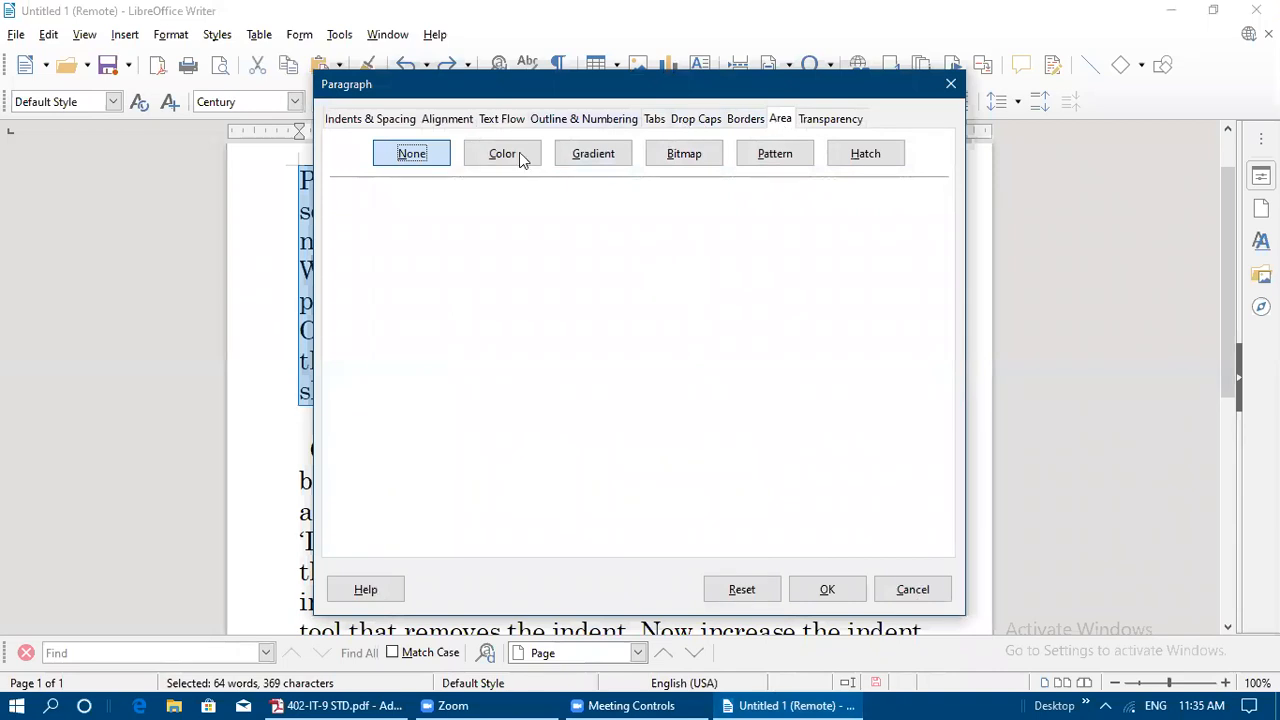
left_click(587, 158)
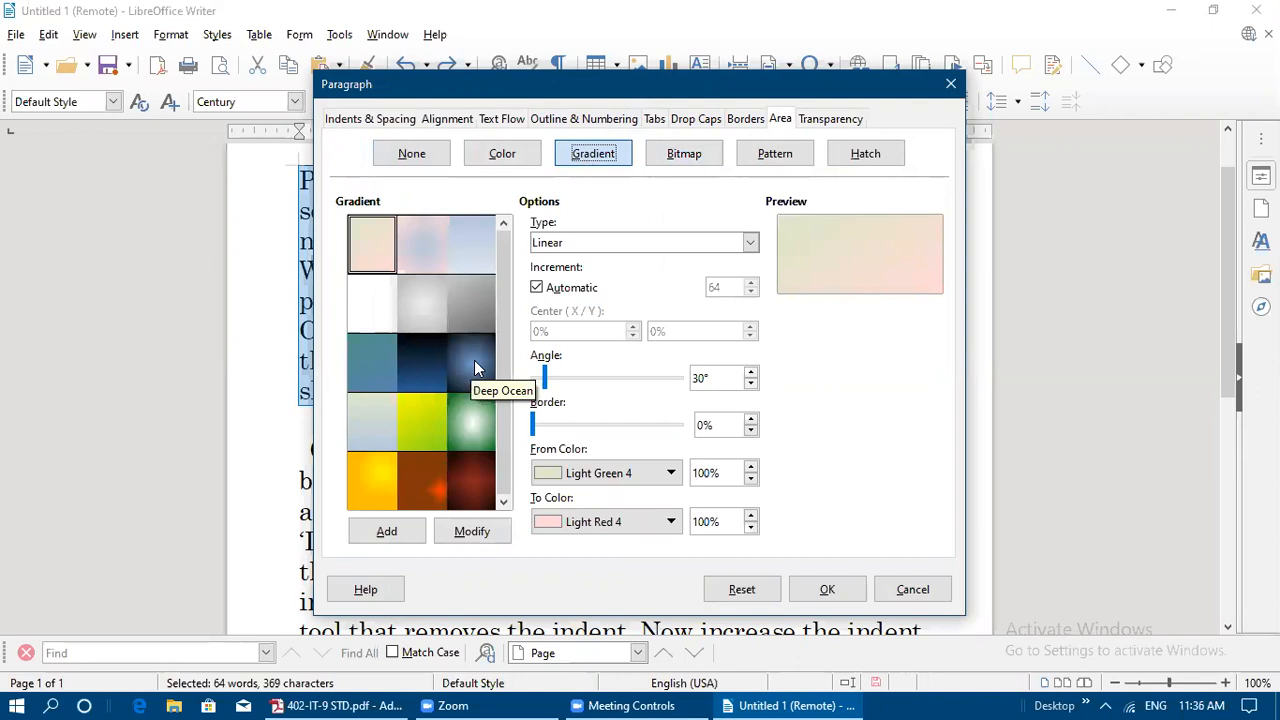
left_click(428, 420)
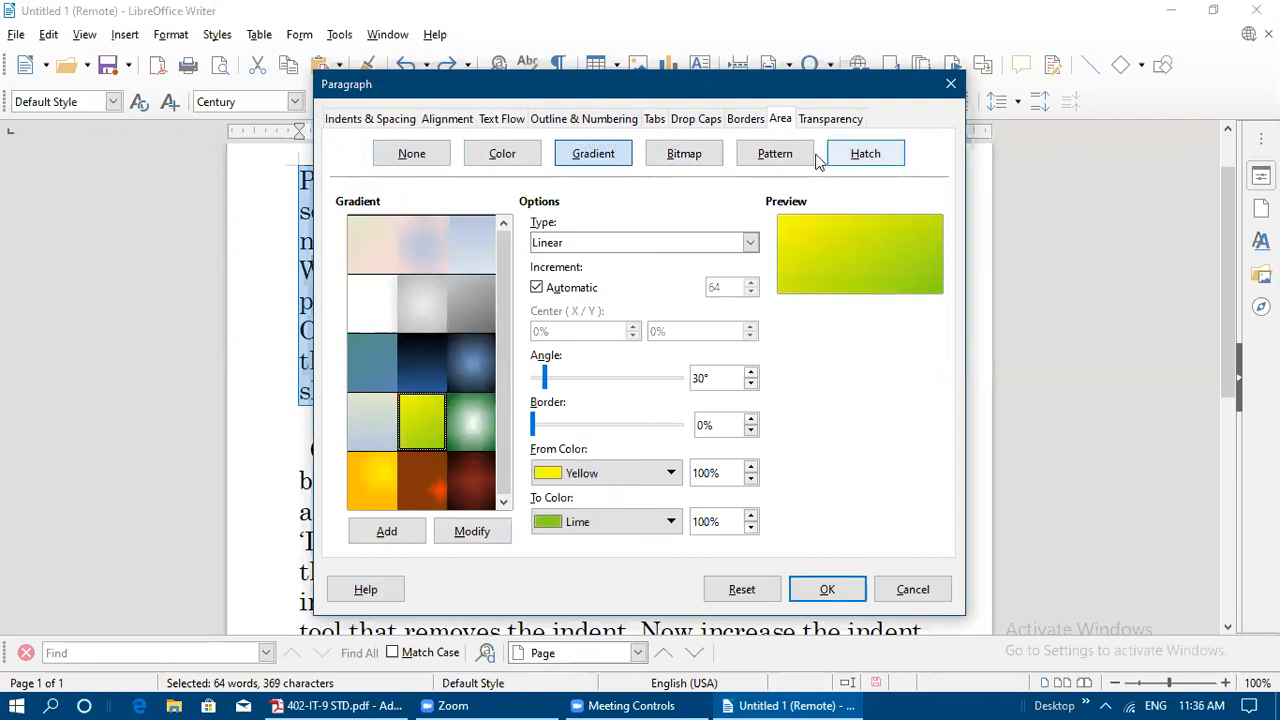
left_click(482, 366)
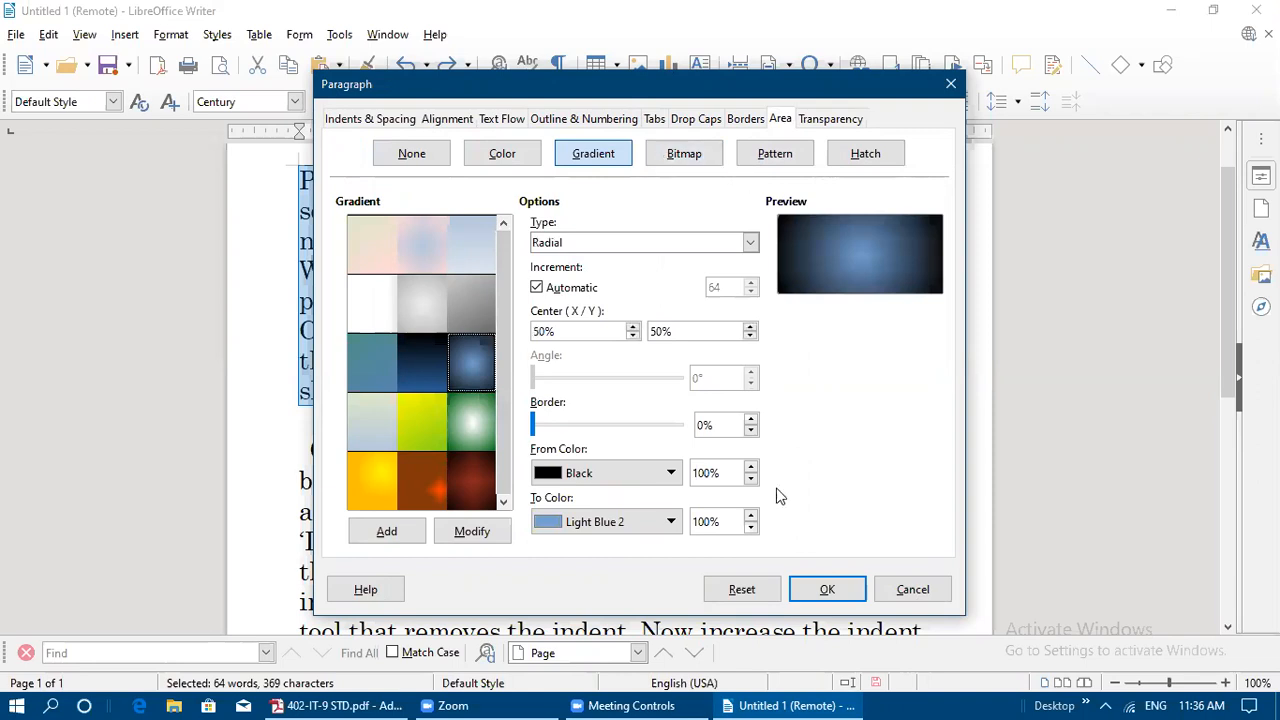
left_click(826, 589)
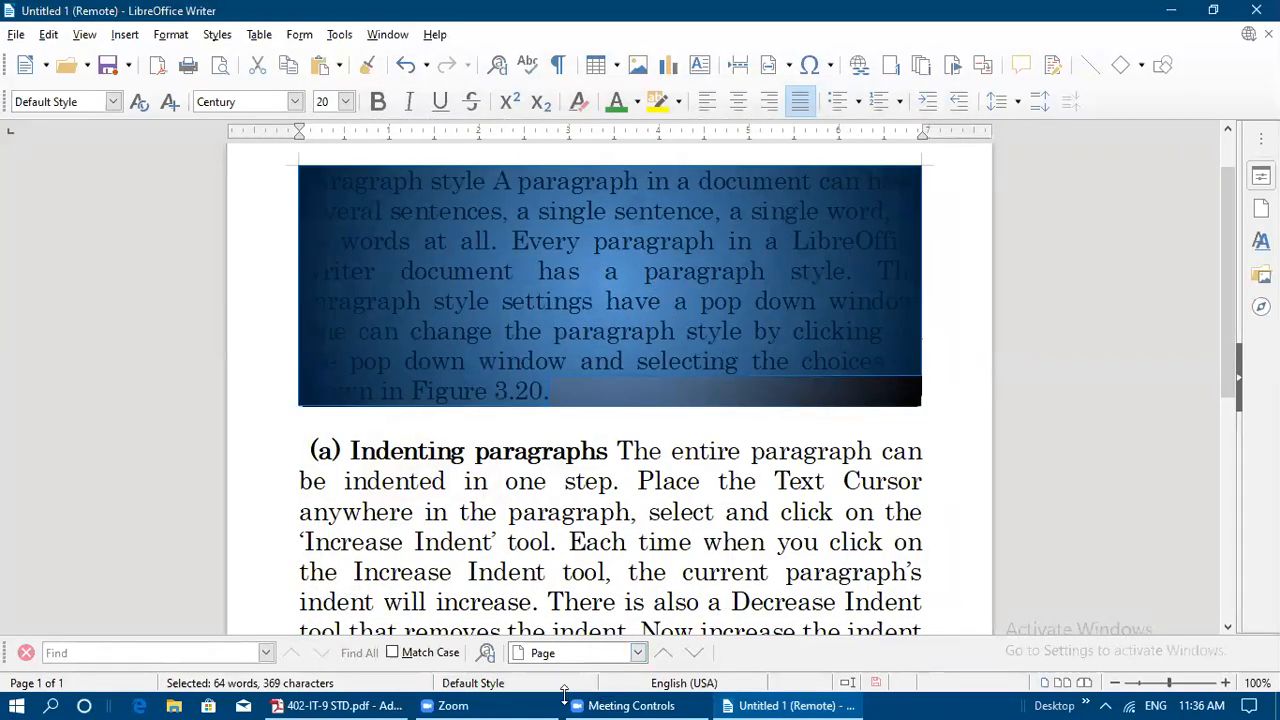
Read the textbook PDF's steps for assigning a border to a paragraph and return to the Writer document
left_click(336, 705)
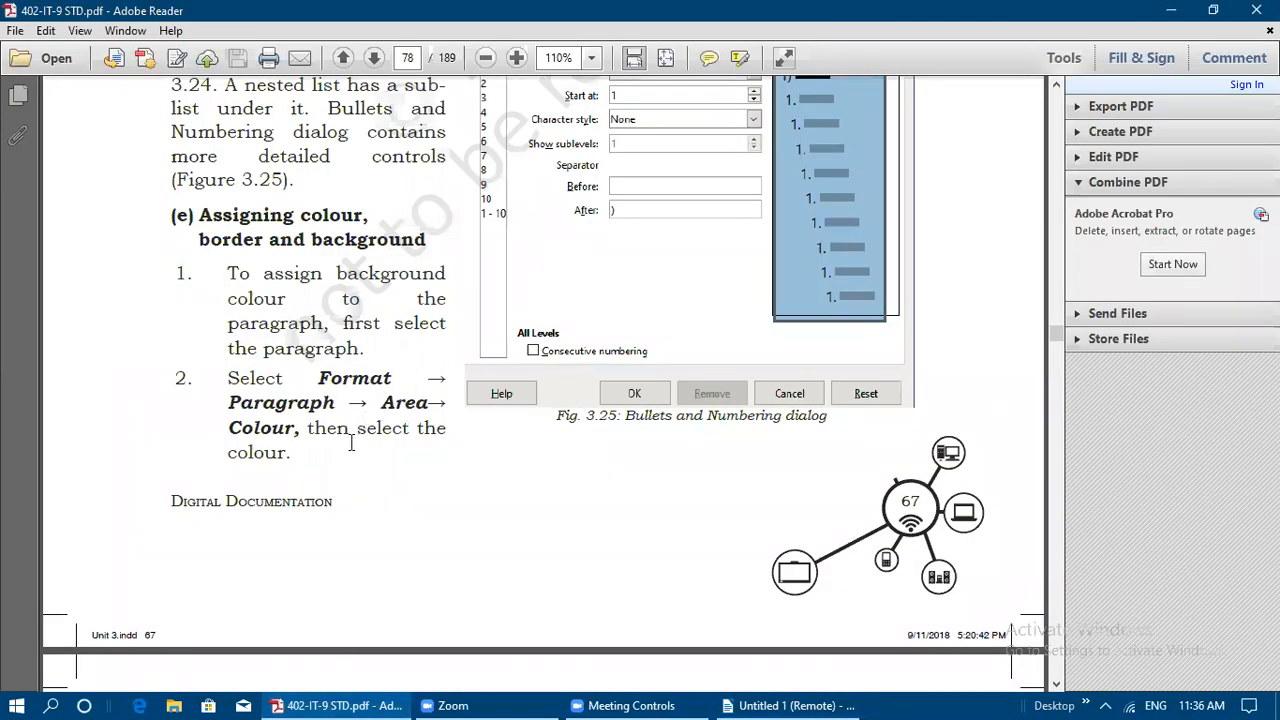
scroll(352, 446, "down", 5)
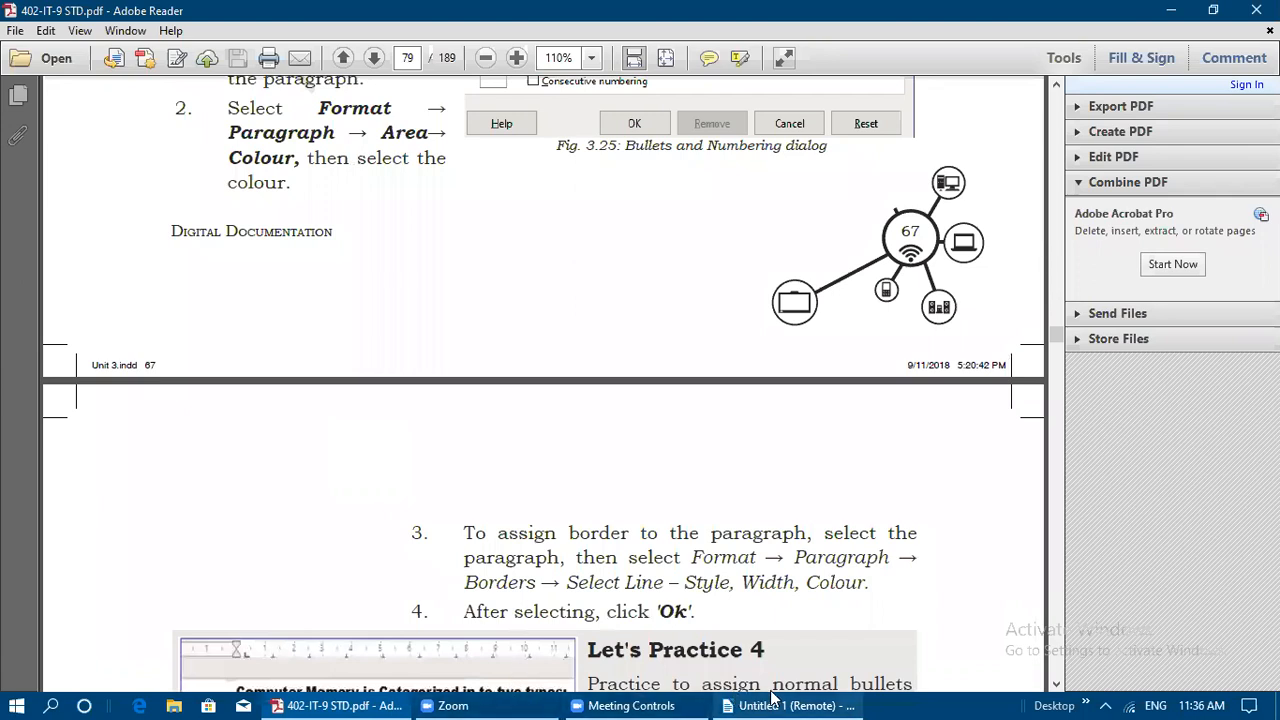
left_click(785, 705)
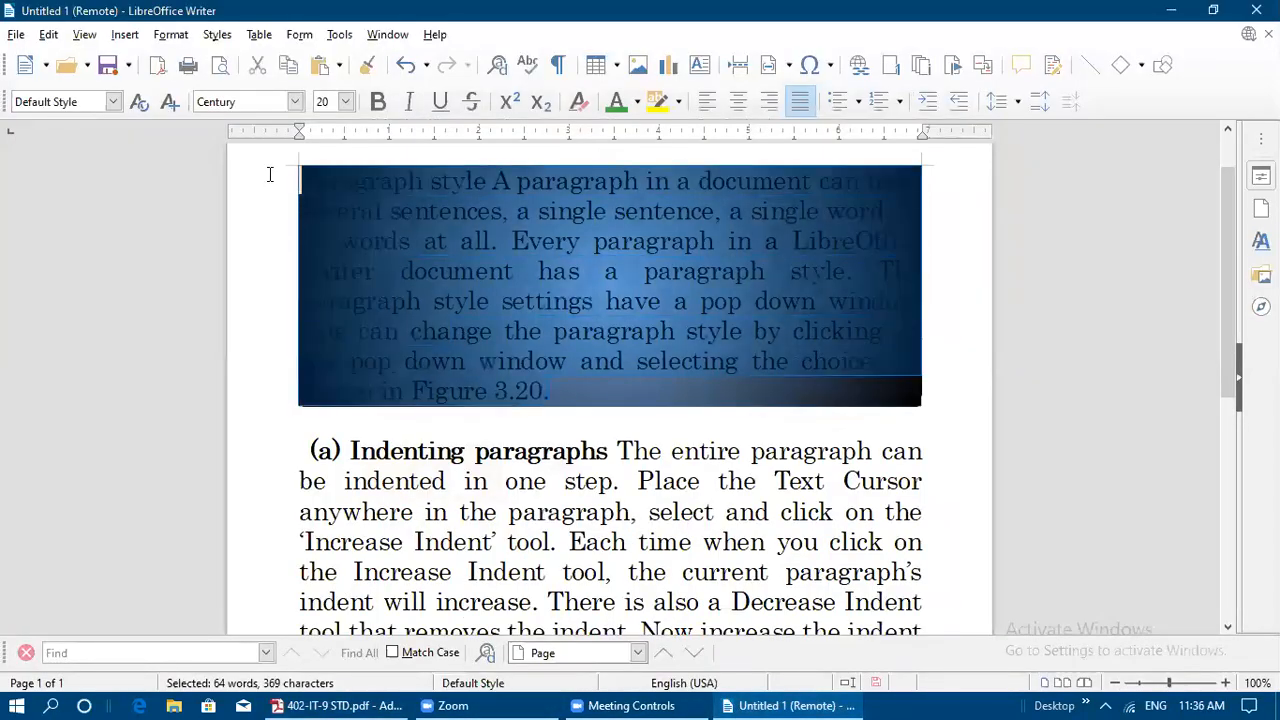
Set the first paragraph's area fill to None and deselect the paragraph
left_click(170, 34)
left_click(569, 304)
left_click(170, 34)
left_click(253, 222)
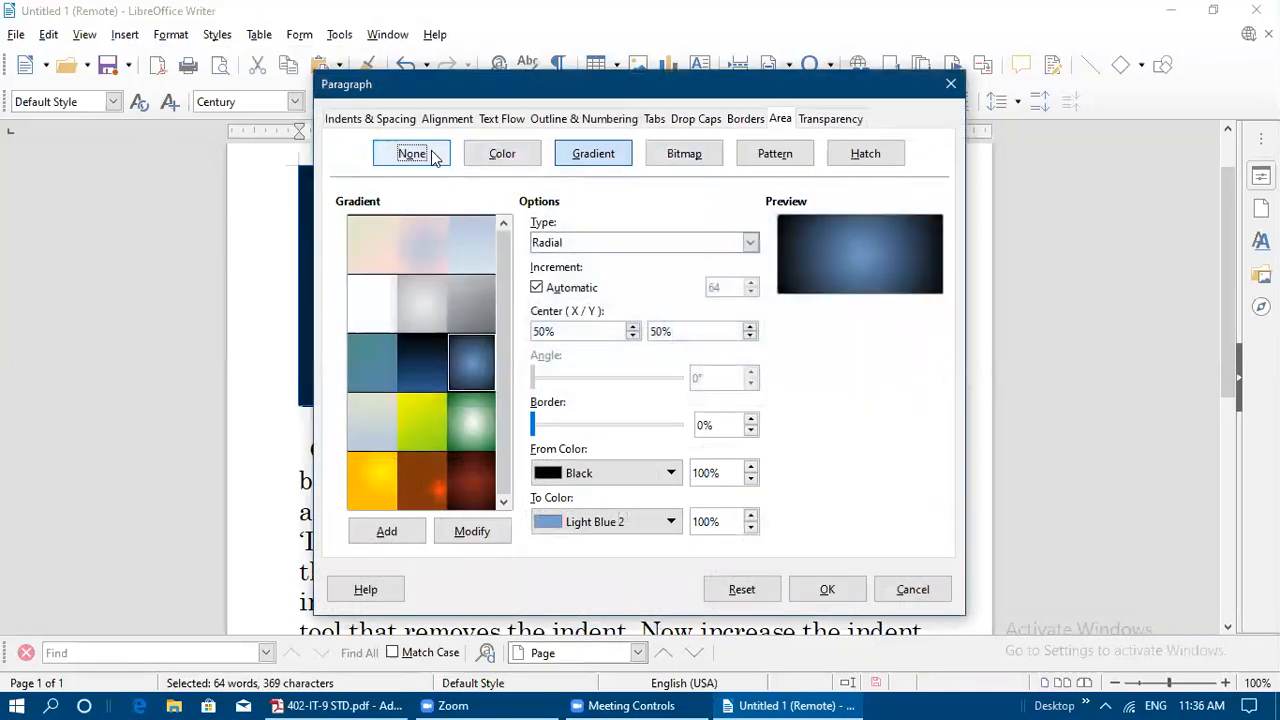
left_click(436, 158)
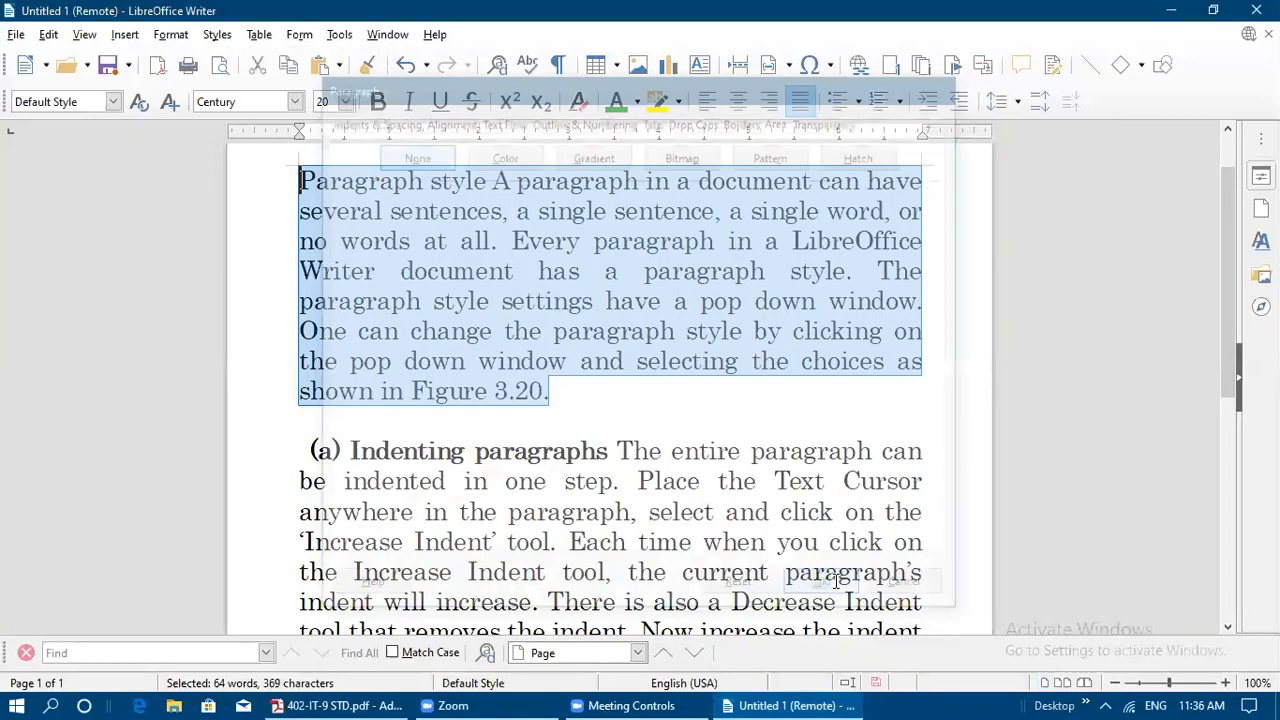
left_click(828, 592)
left_click(727, 427)
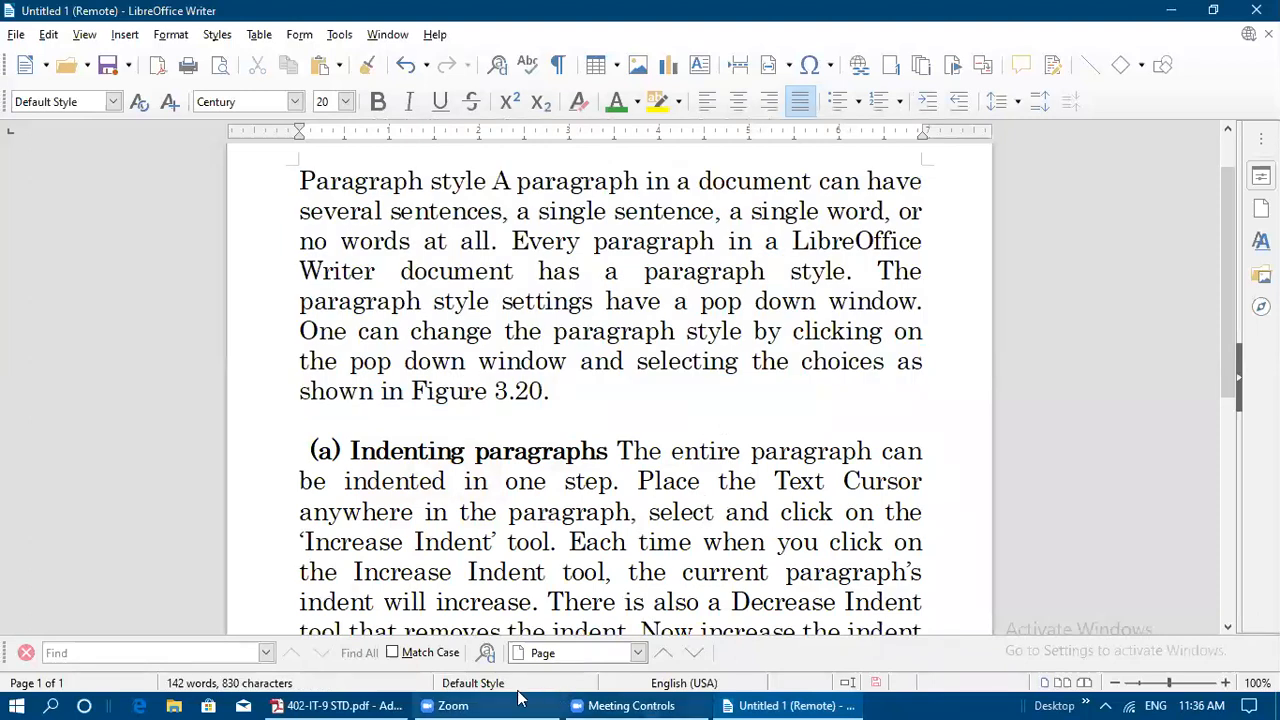
Review steps 3 and 4 on assigning a paragraph border in the textbook PDF and return to the Writer document
left_click(340, 705)
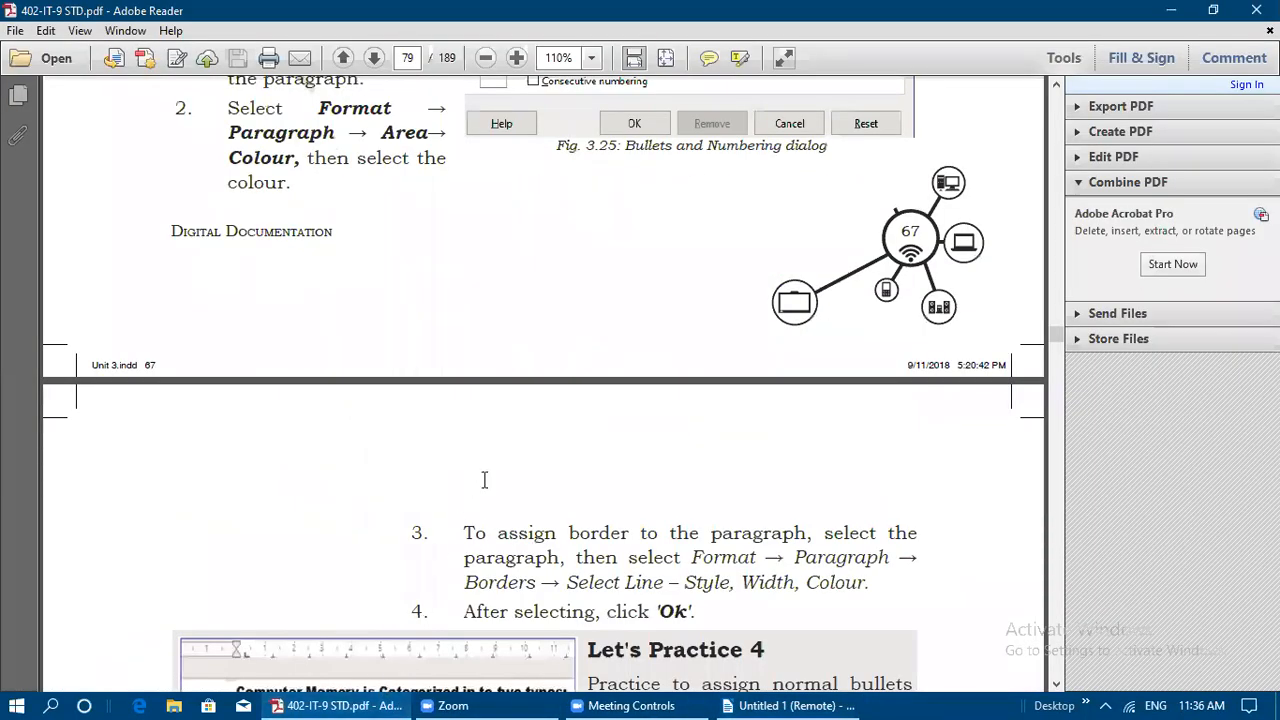
scroll(484, 480, "down", 3)
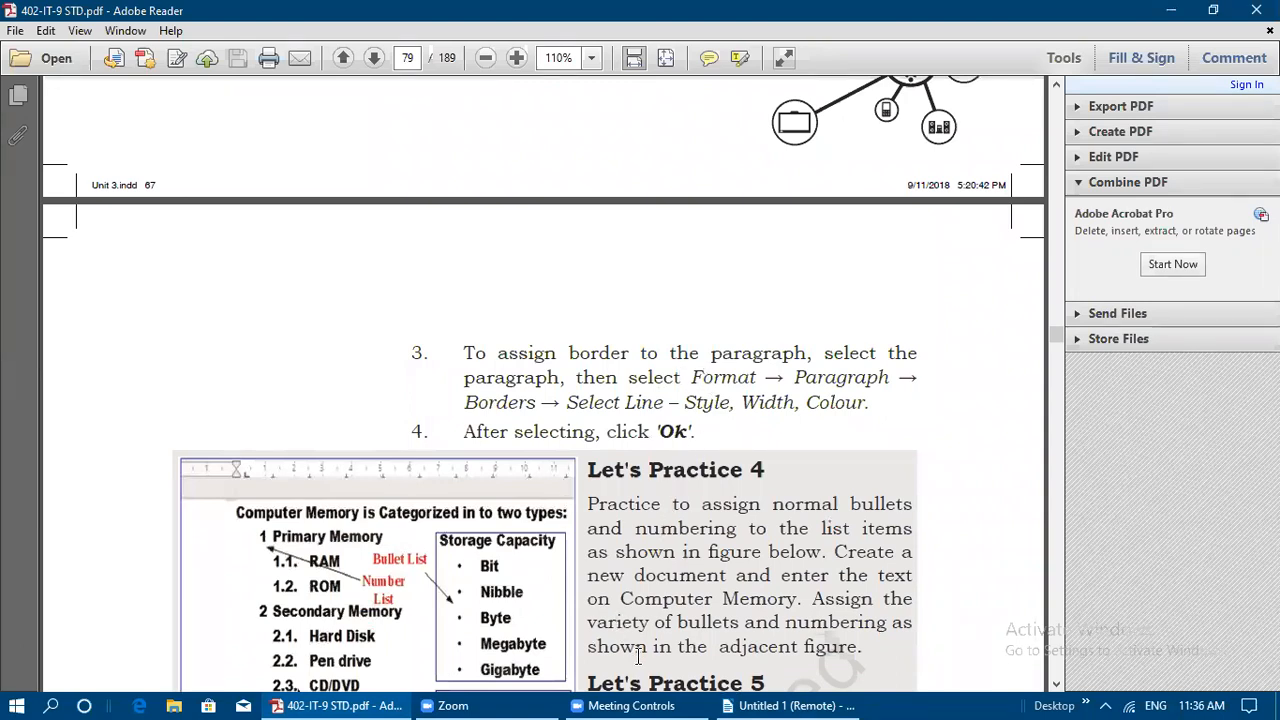
left_click(762, 703)
Select the whole first paragraph and give it a border on all four sides with a double line style in its paragraph settings
left_click_drag(300, 181, 558, 383)
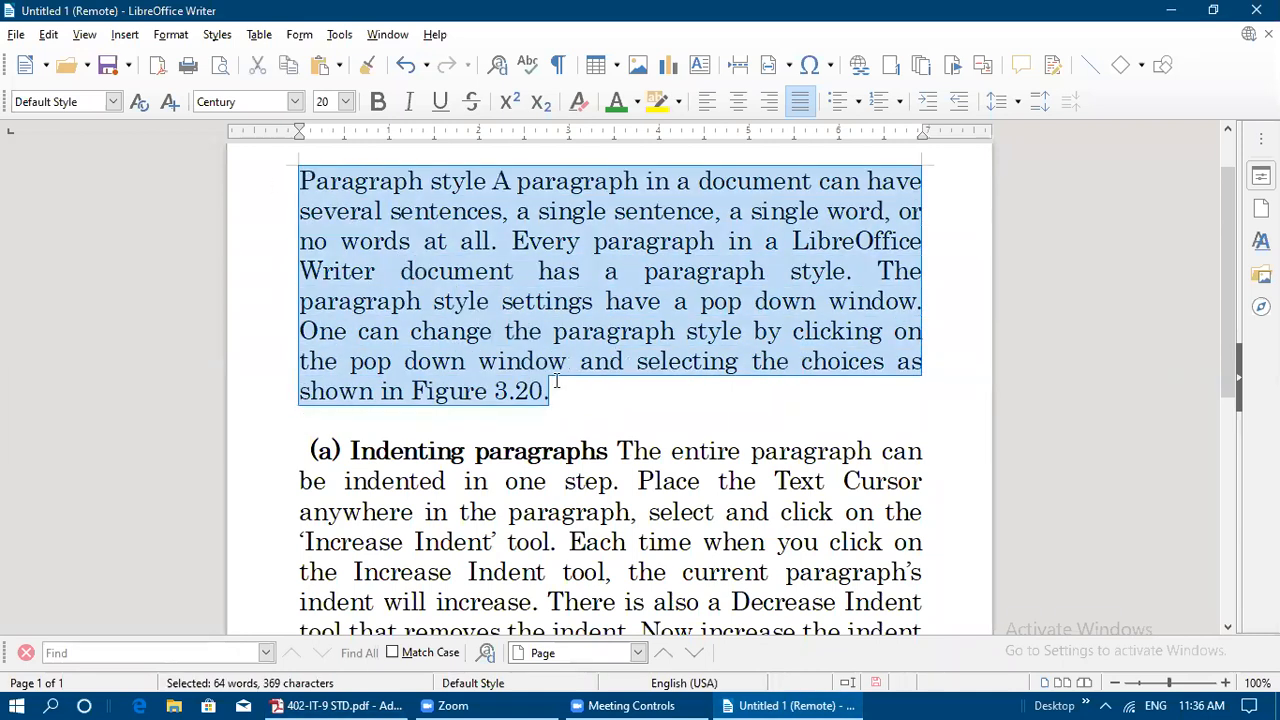
left_click(171, 34)
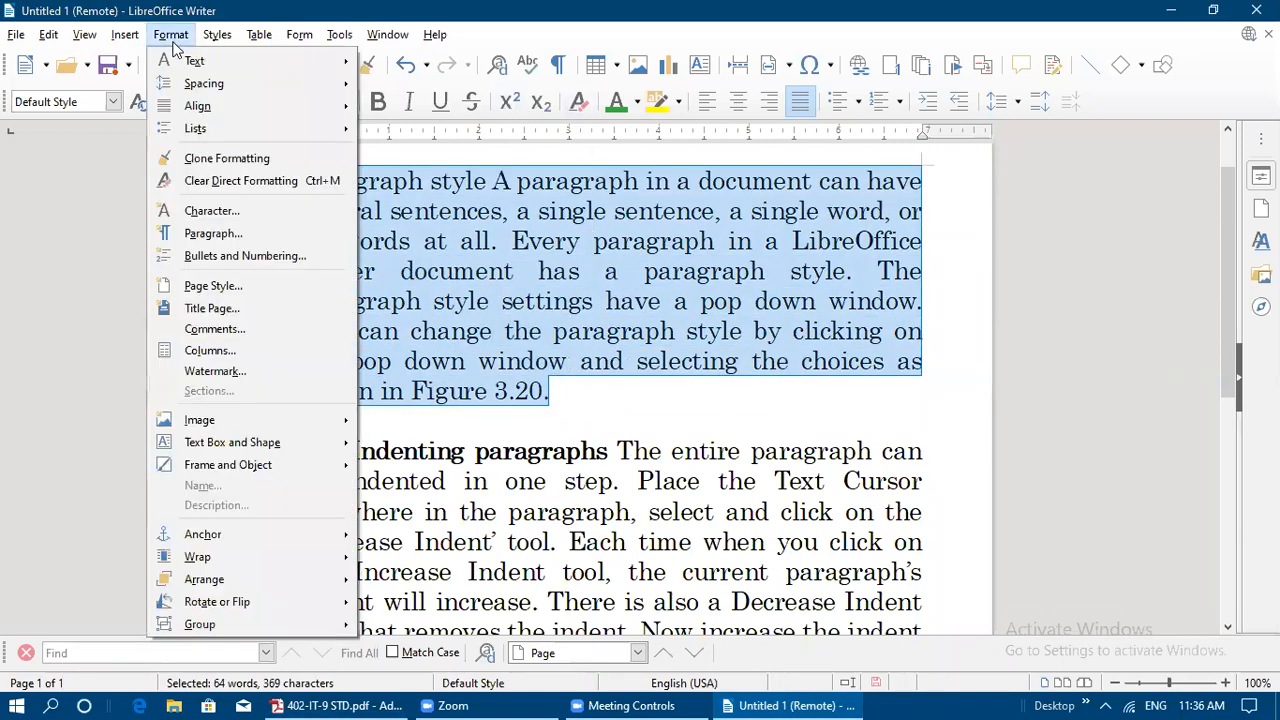
left_click(217, 231)
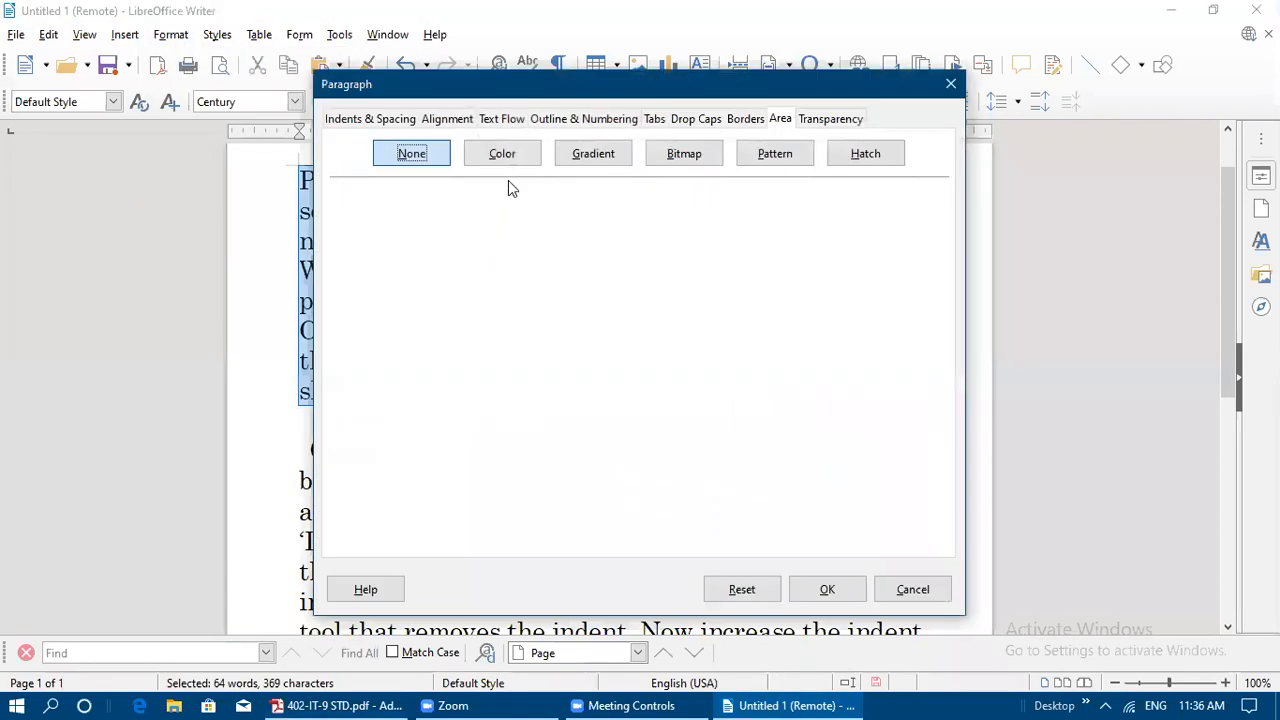
left_click(752, 123)
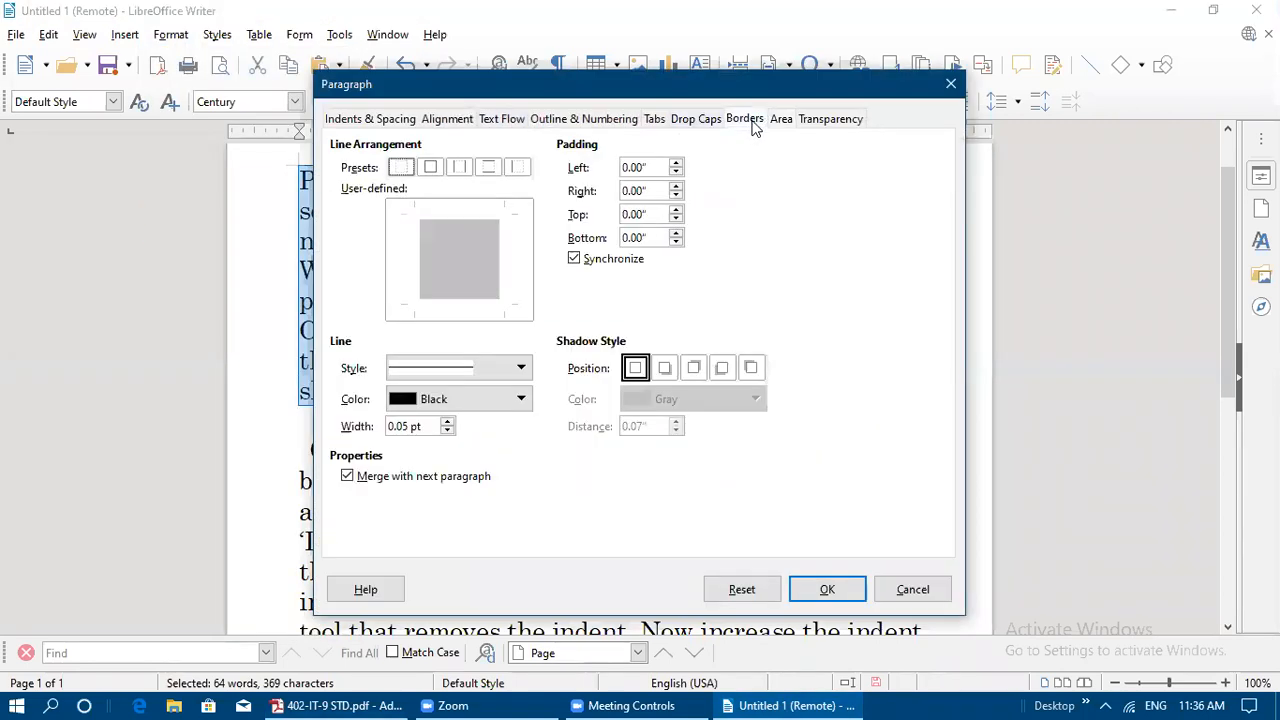
left_click(431, 168)
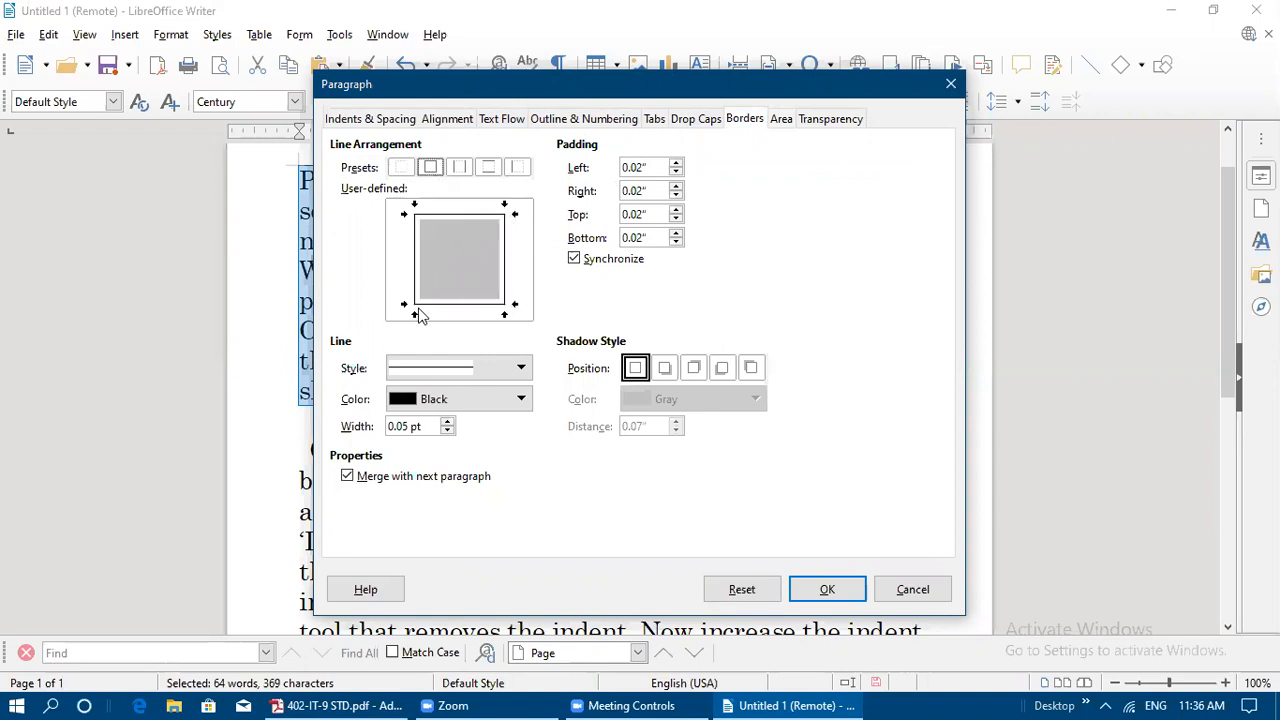
left_click(524, 368)
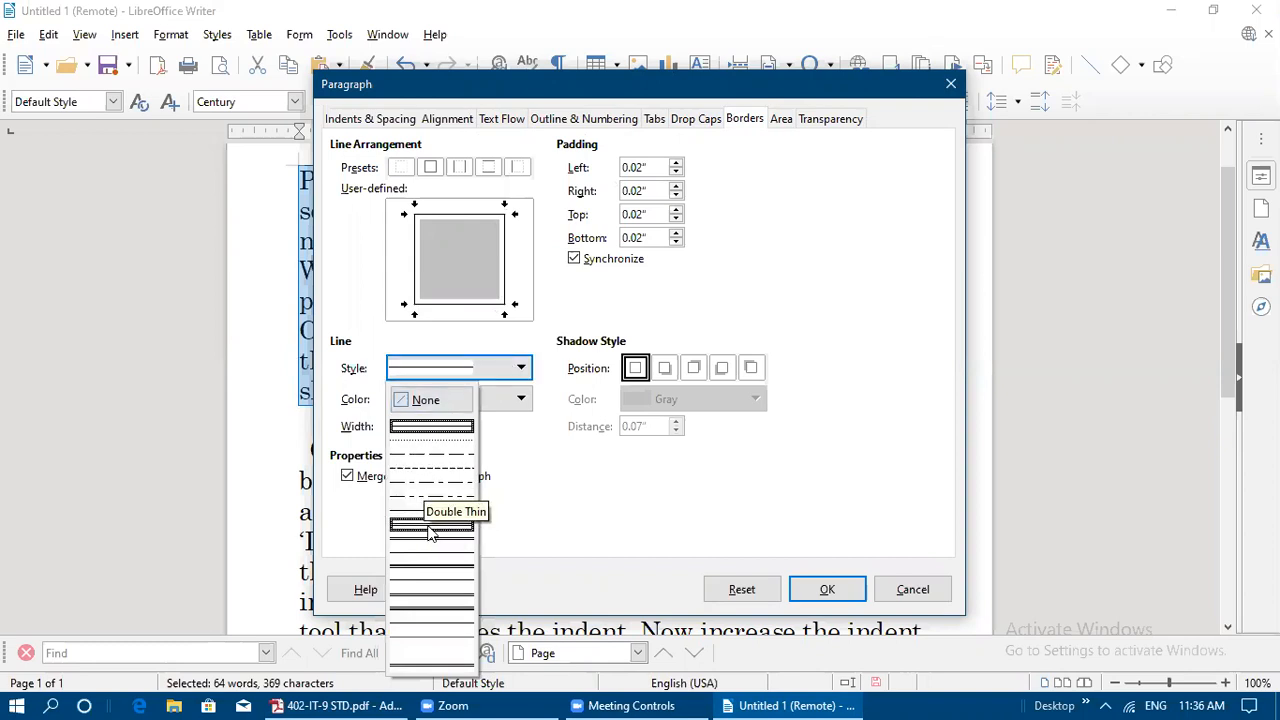
left_click(452, 609)
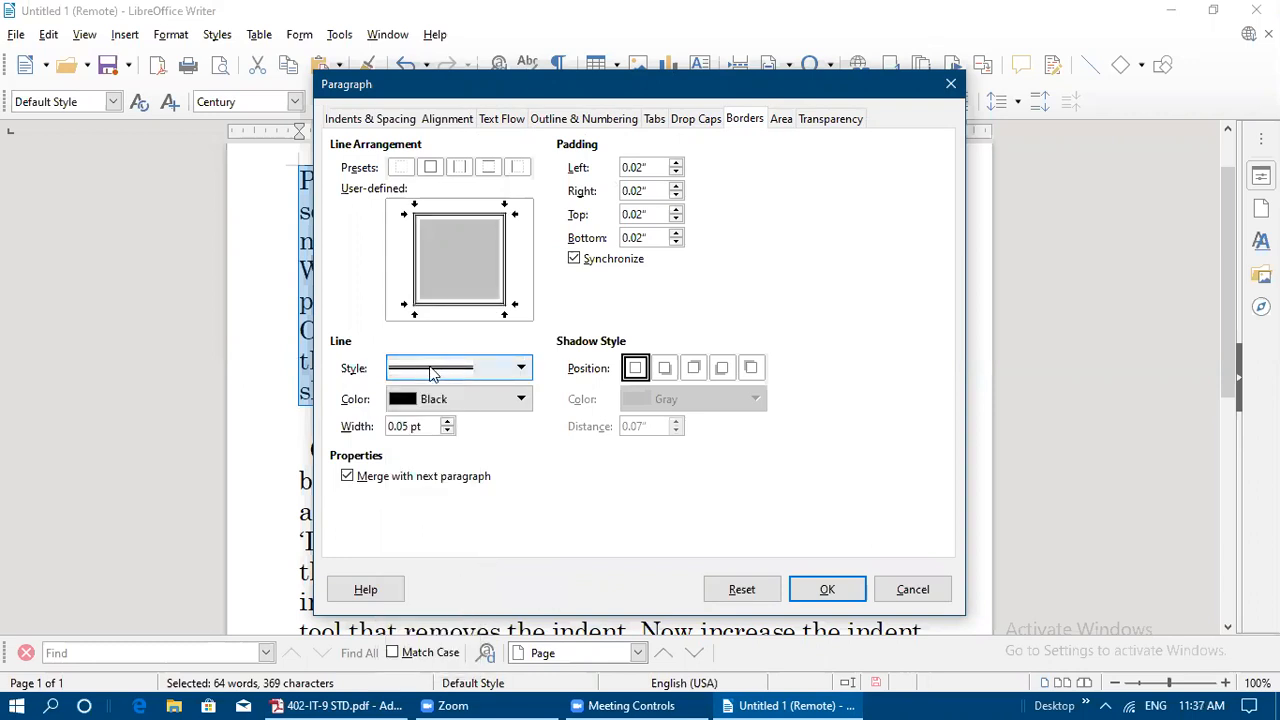
Try Dark Red 1 and Dark Blue 1 as the border line colour and settle on Purple
left_click(521, 399)
left_click(462, 236)
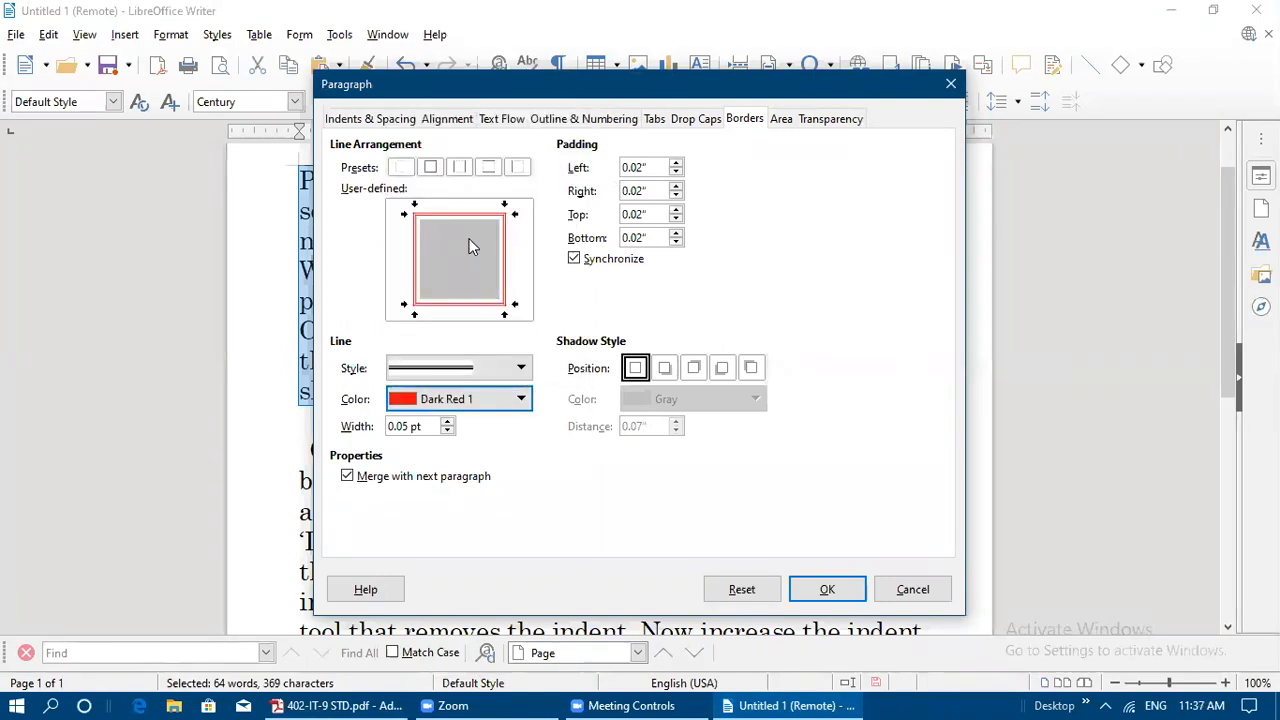
left_click(519, 398)
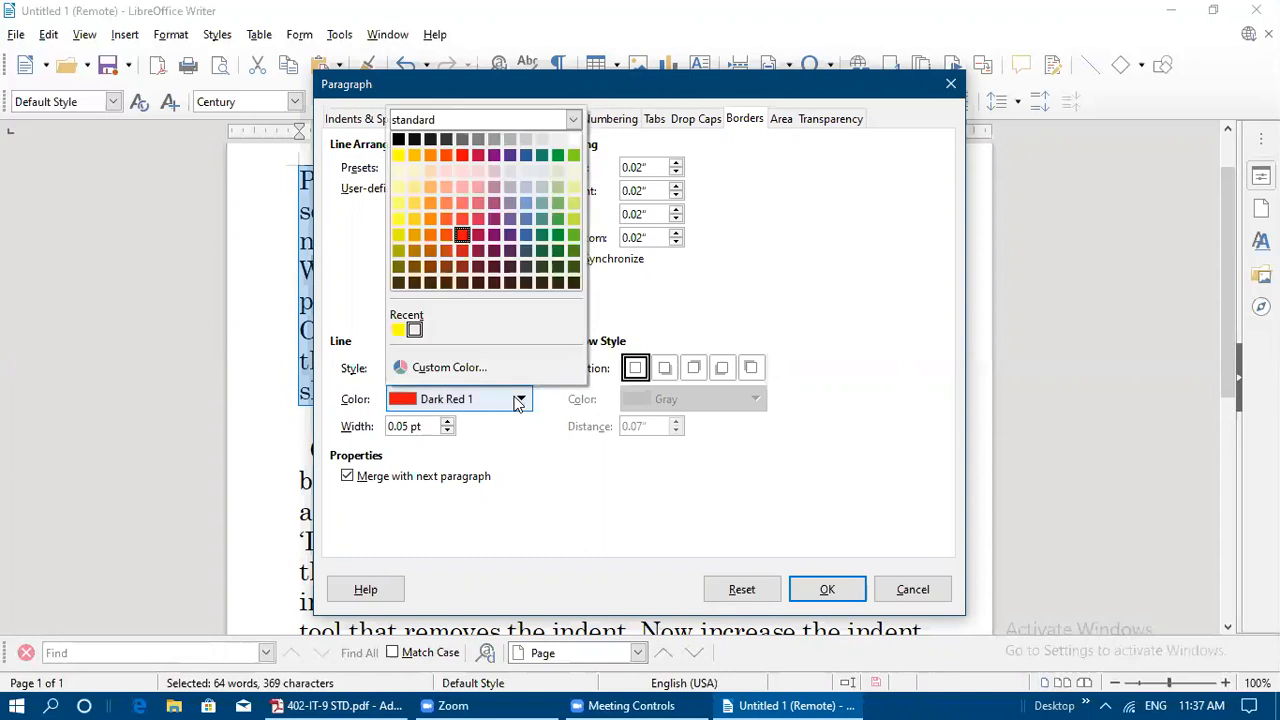
left_click(526, 235)
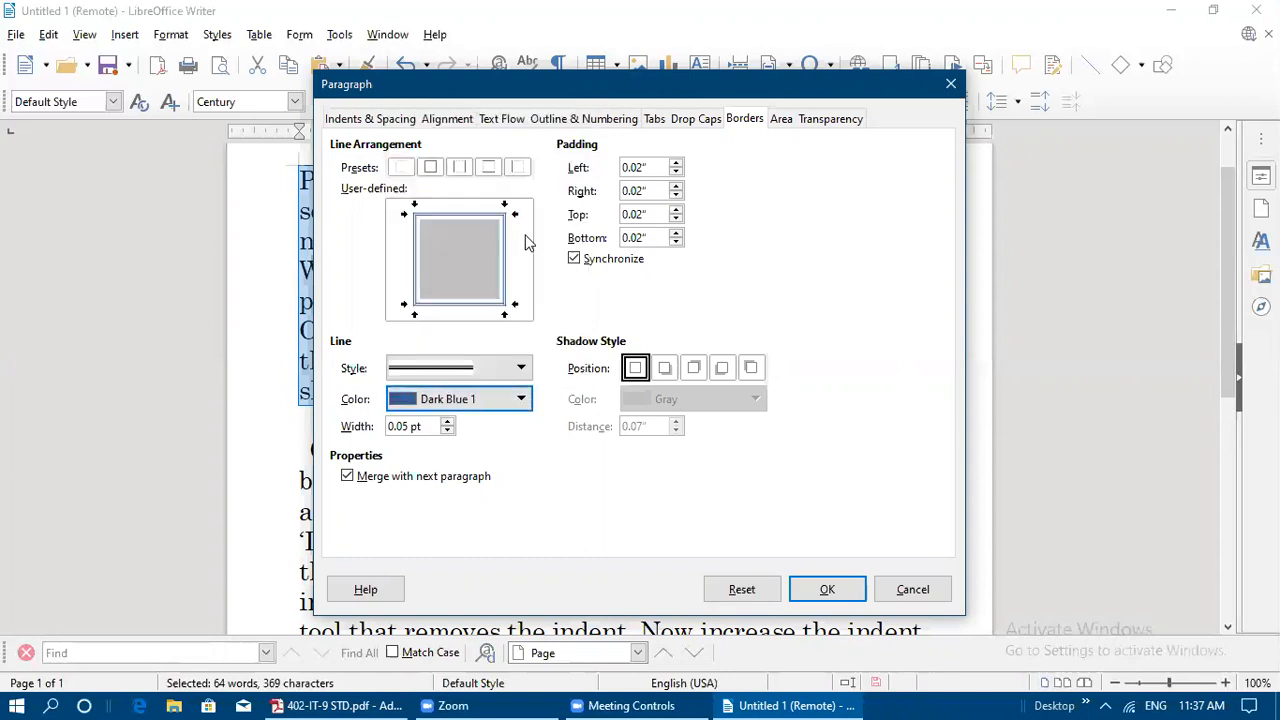
left_click(519, 399)
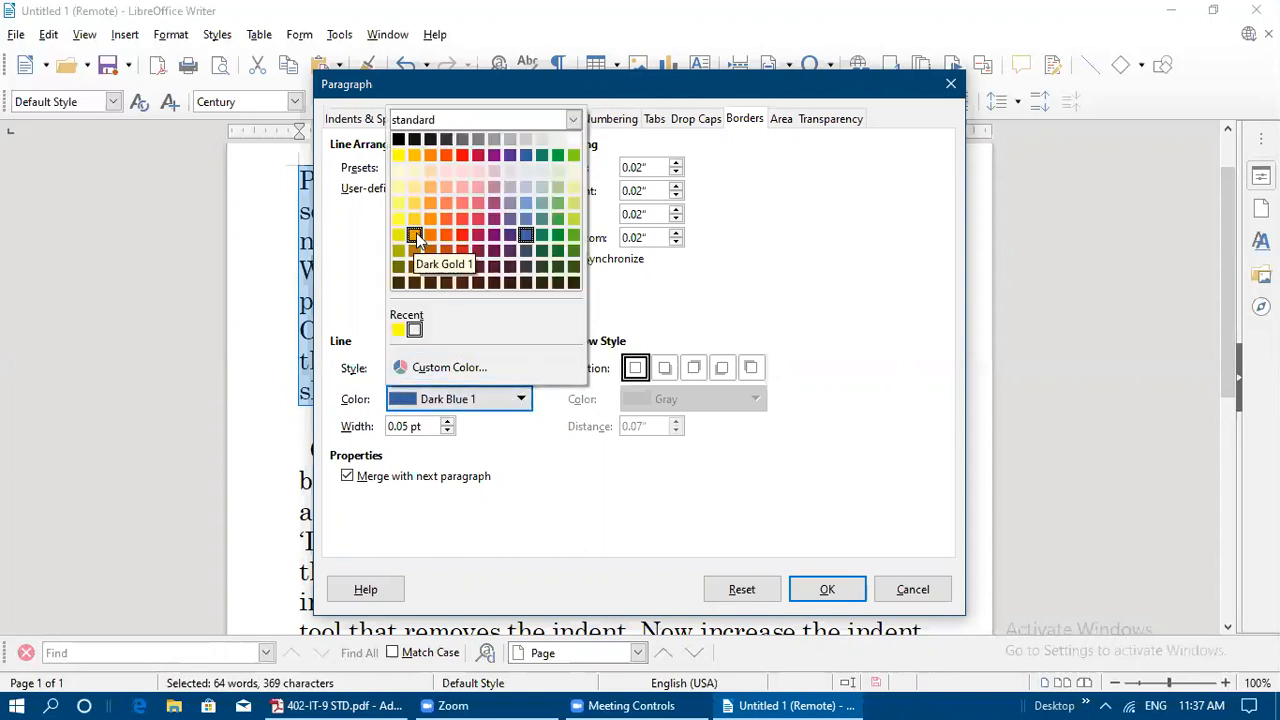
left_click(493, 154)
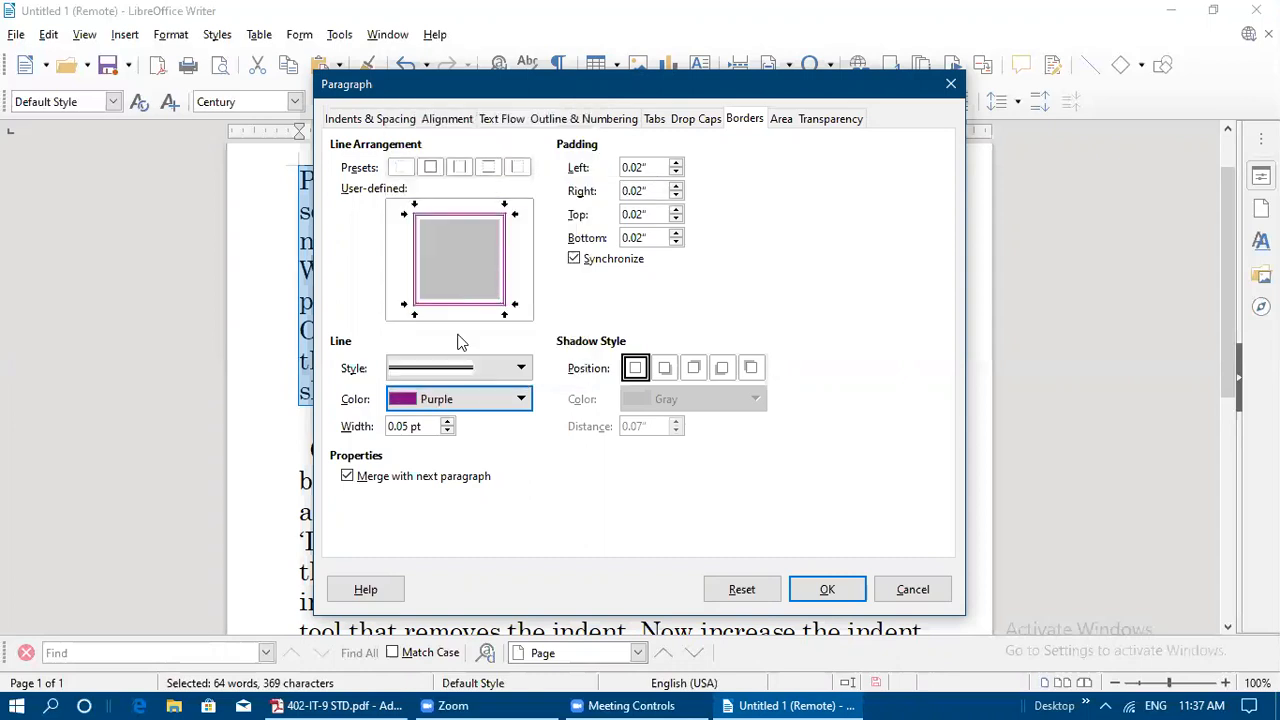
Increase the border's line width, apply the border to the first paragraph and deselect the text
left_click(444, 427)
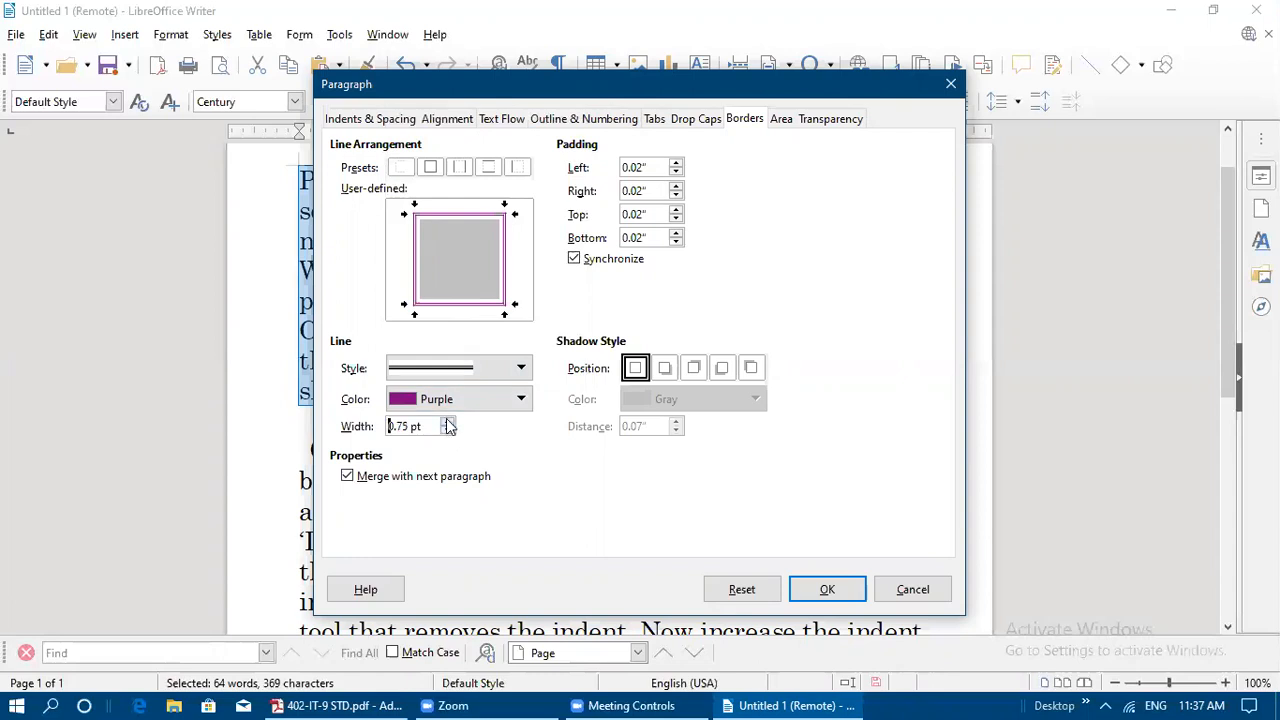
left_click(447, 421)
left_click(449, 430)
left_click(833, 589)
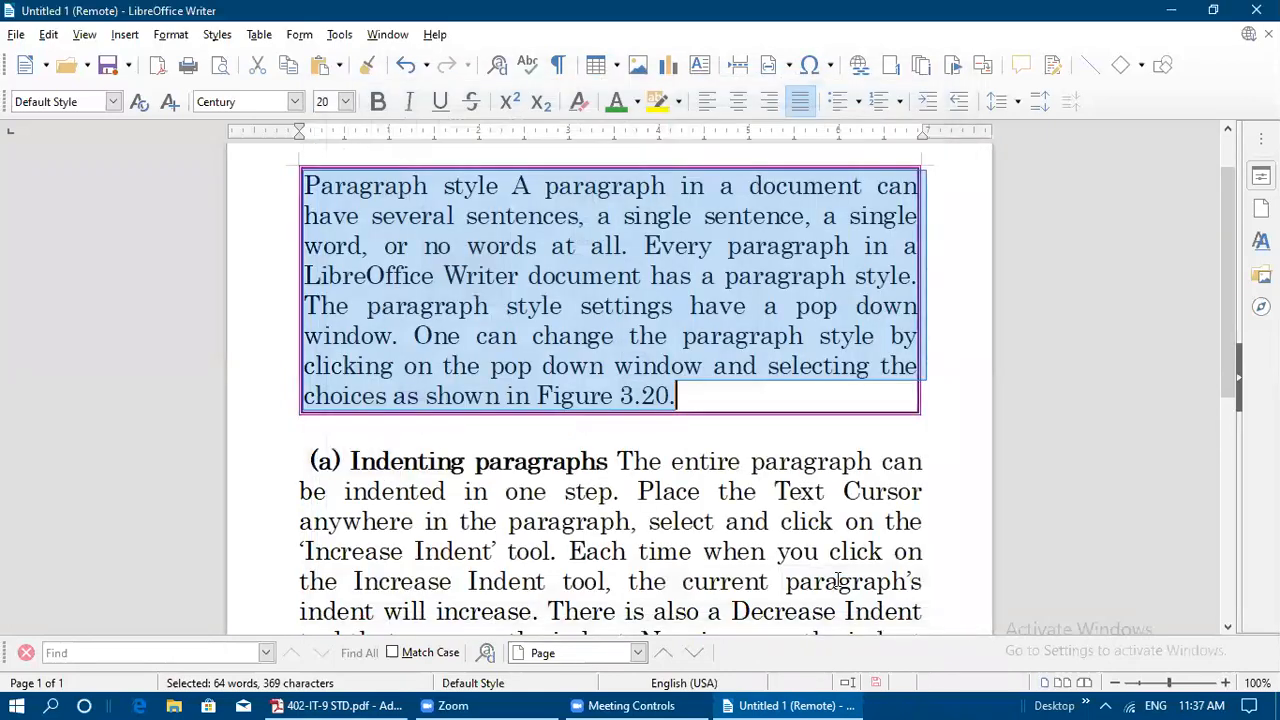
left_click(829, 483)
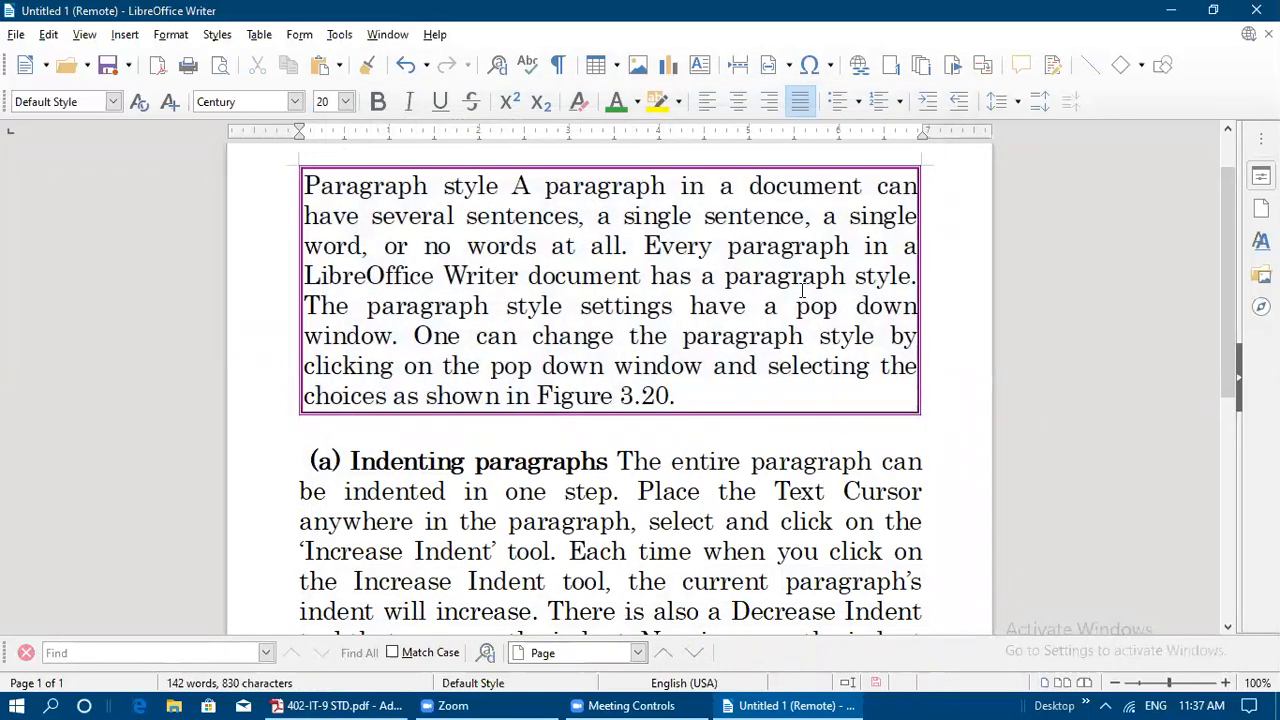
Switch to the textbook PDF and read Let's Practice 4 and 5 and the "Page formatting" section with Figure 3.26
left_click(375, 700)
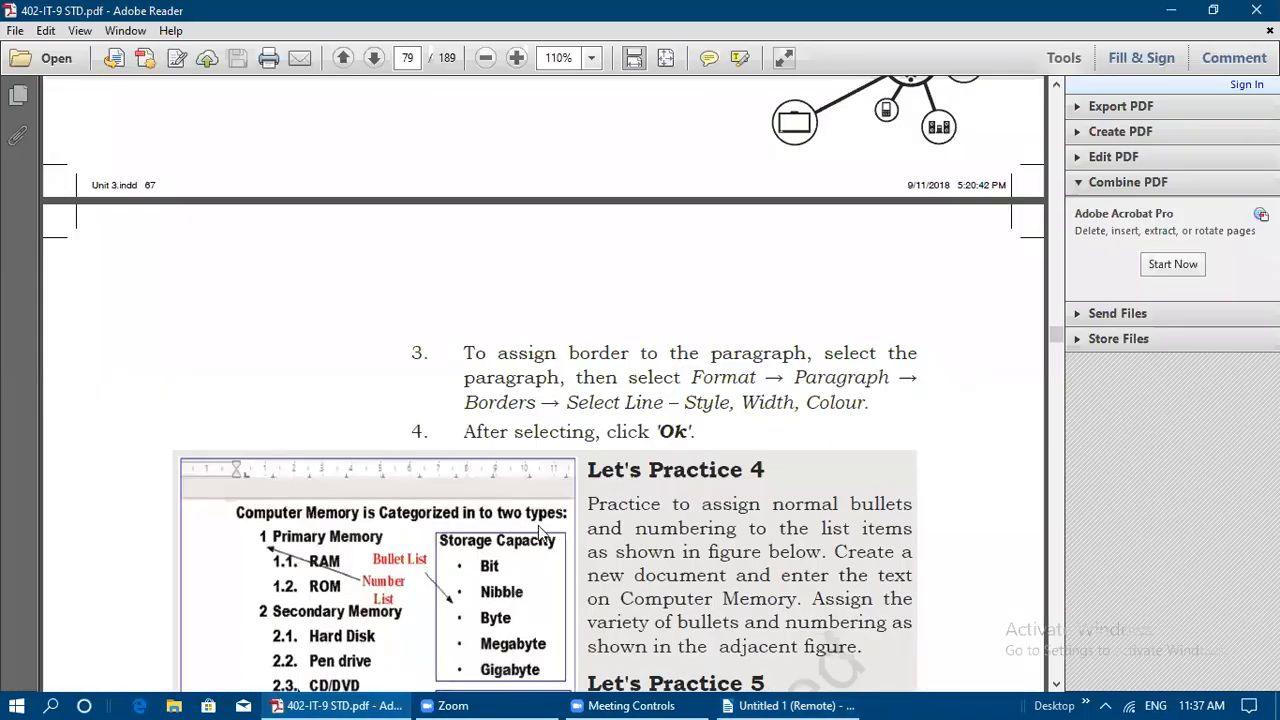
scroll(618, 450, "down", 5)
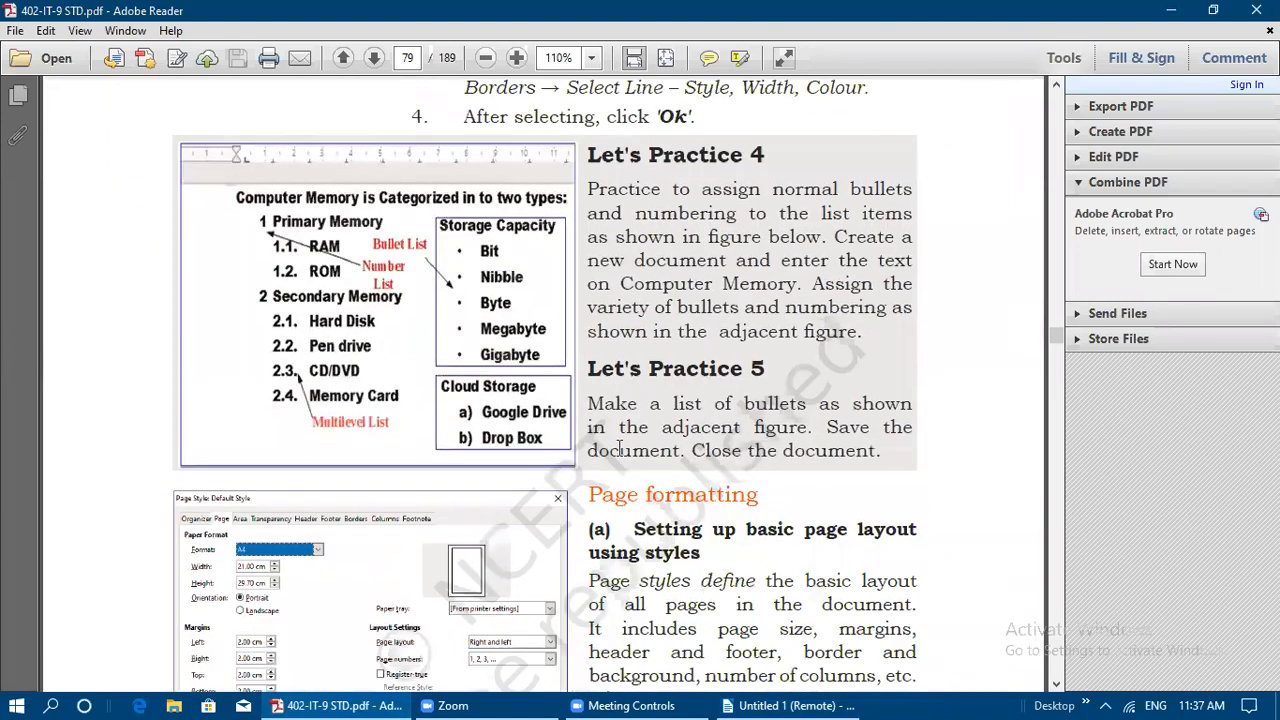
scroll(620, 456, "down", 2)
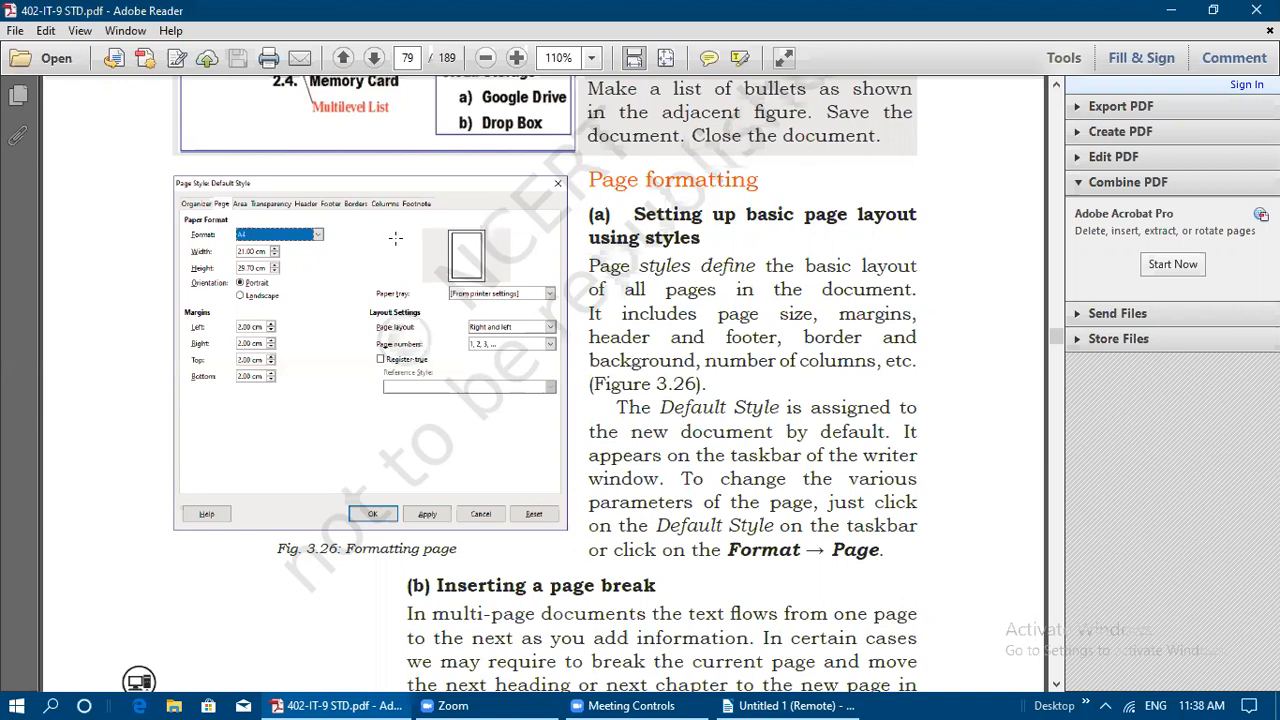
scroll(399, 247, "down", 1)
scroll(399, 248, "down", 2)
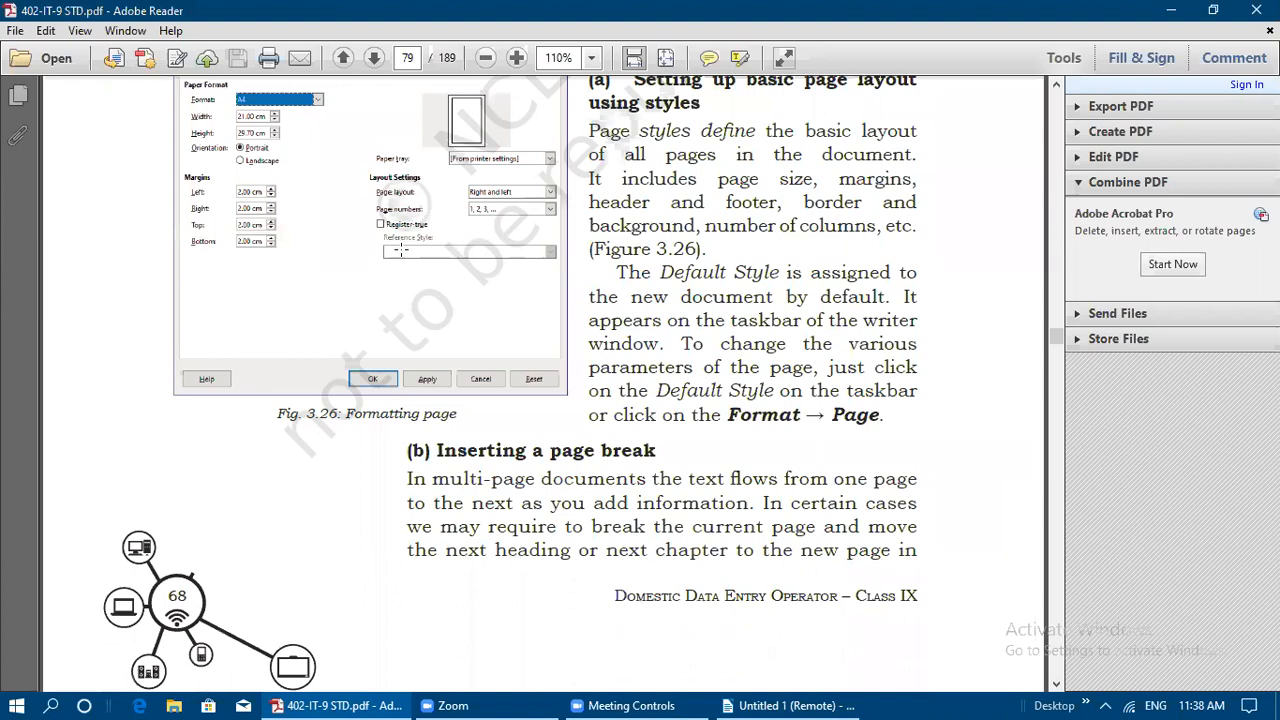
scroll(399, 250, "down", 2)
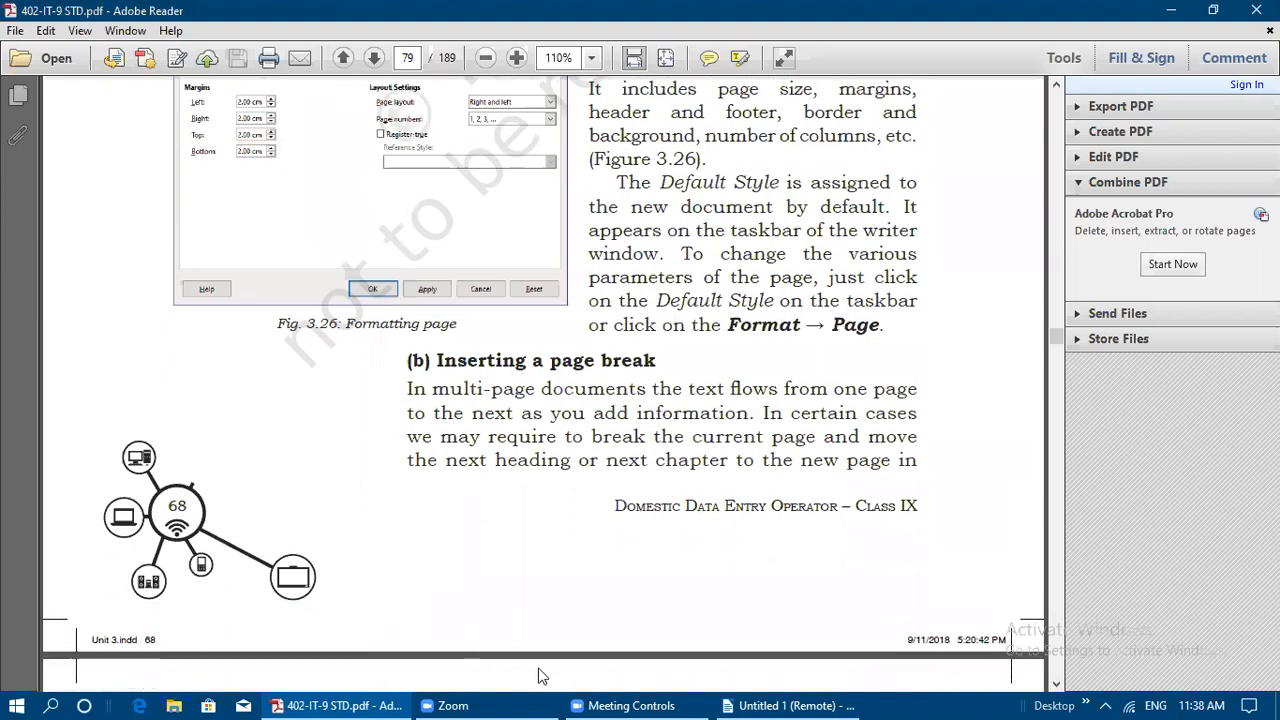
Return to the Writer document and set the Default Style page's paper format to Legal
left_click(786, 705)
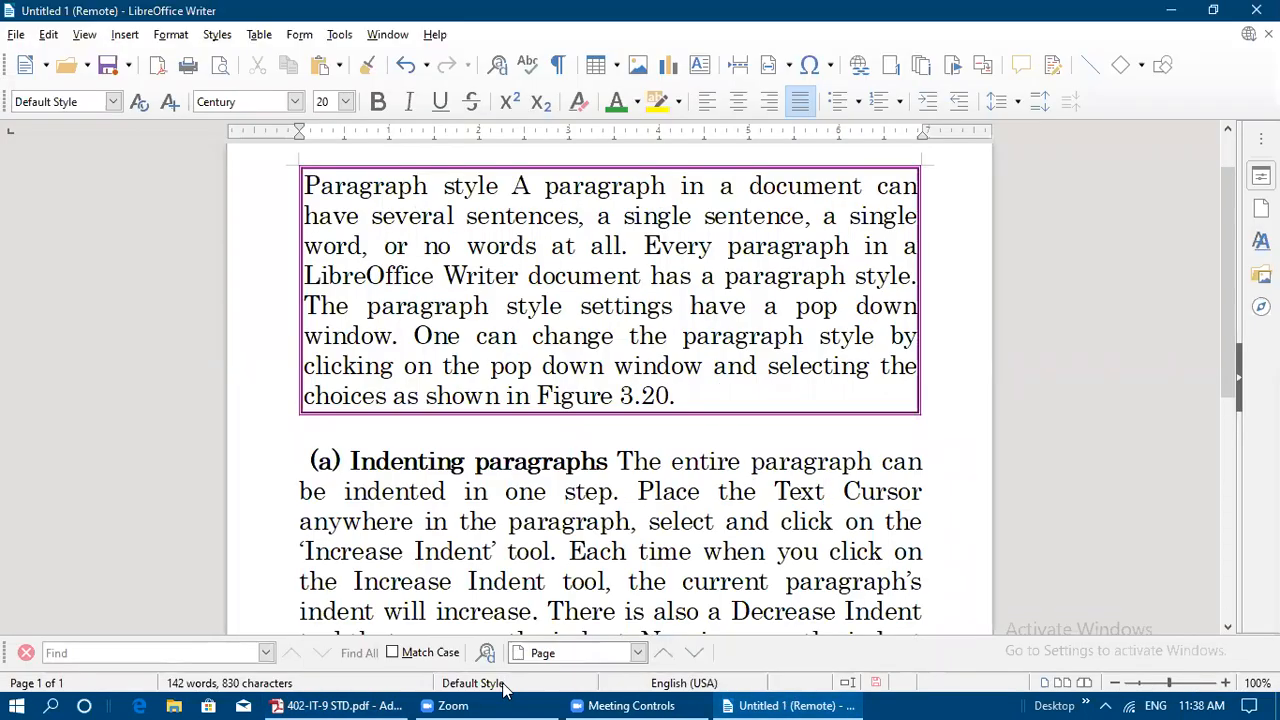
double_click(503, 686)
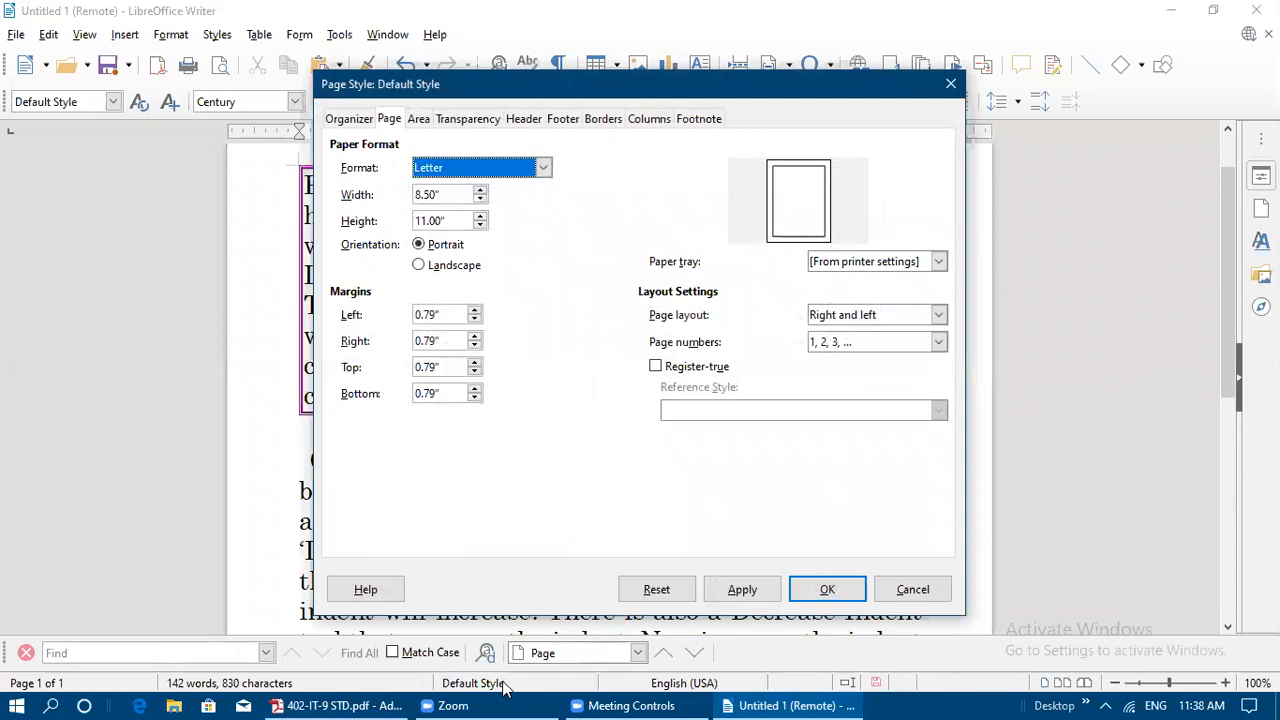
left_click(543, 169)
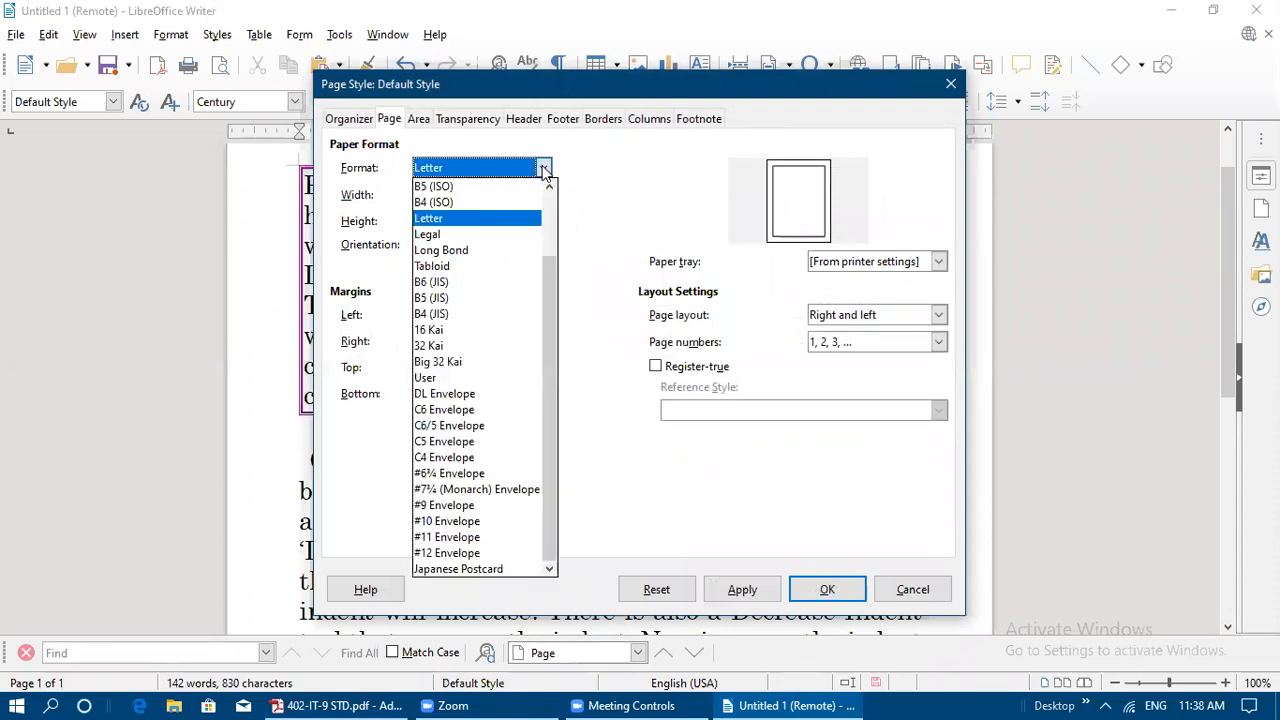
left_click(440, 236)
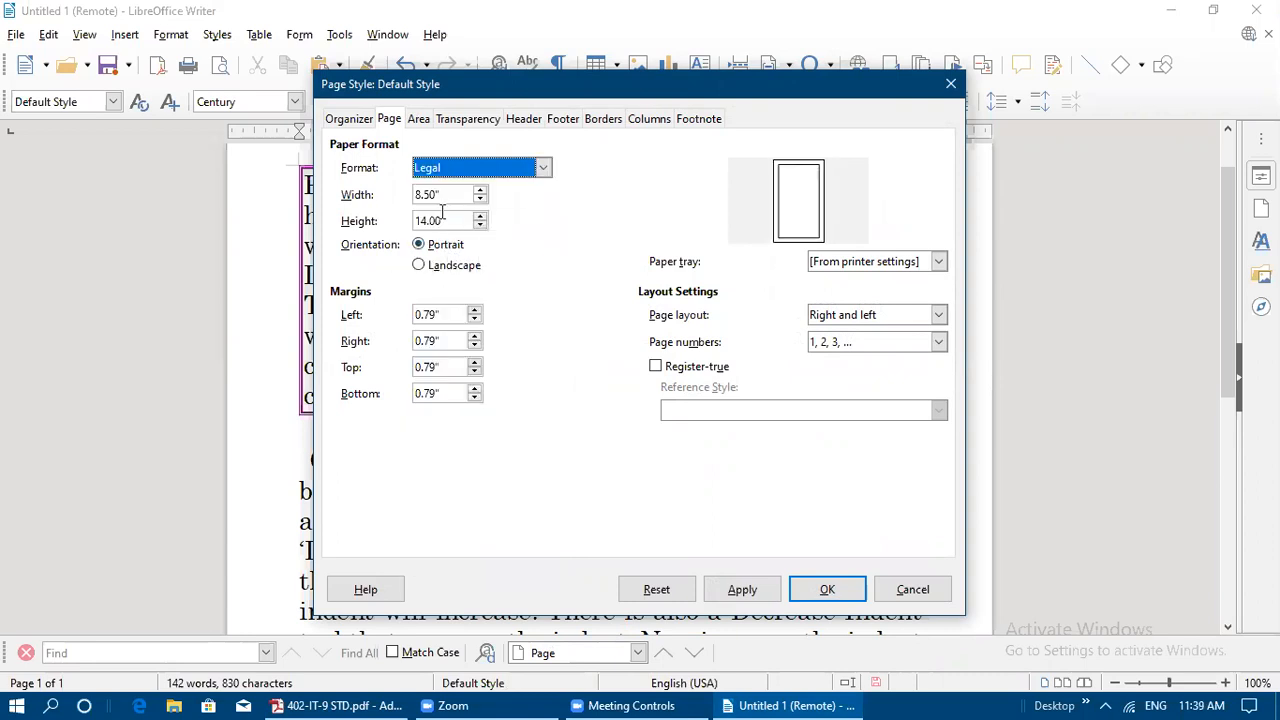
left_click(822, 588)
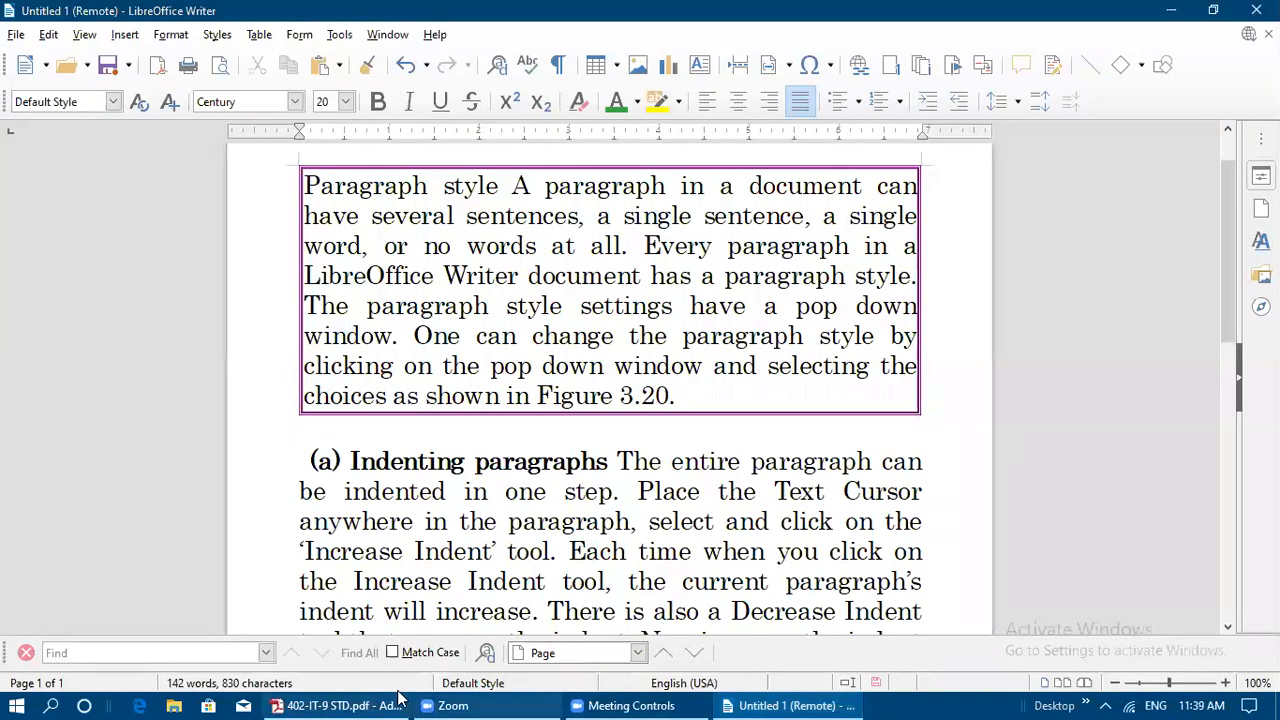
Check the PDF's alternative route to the page settings, view the Page Style settings in Writer that way and close them without changes
mouse_move(400, 700)
left_click(357, 697)
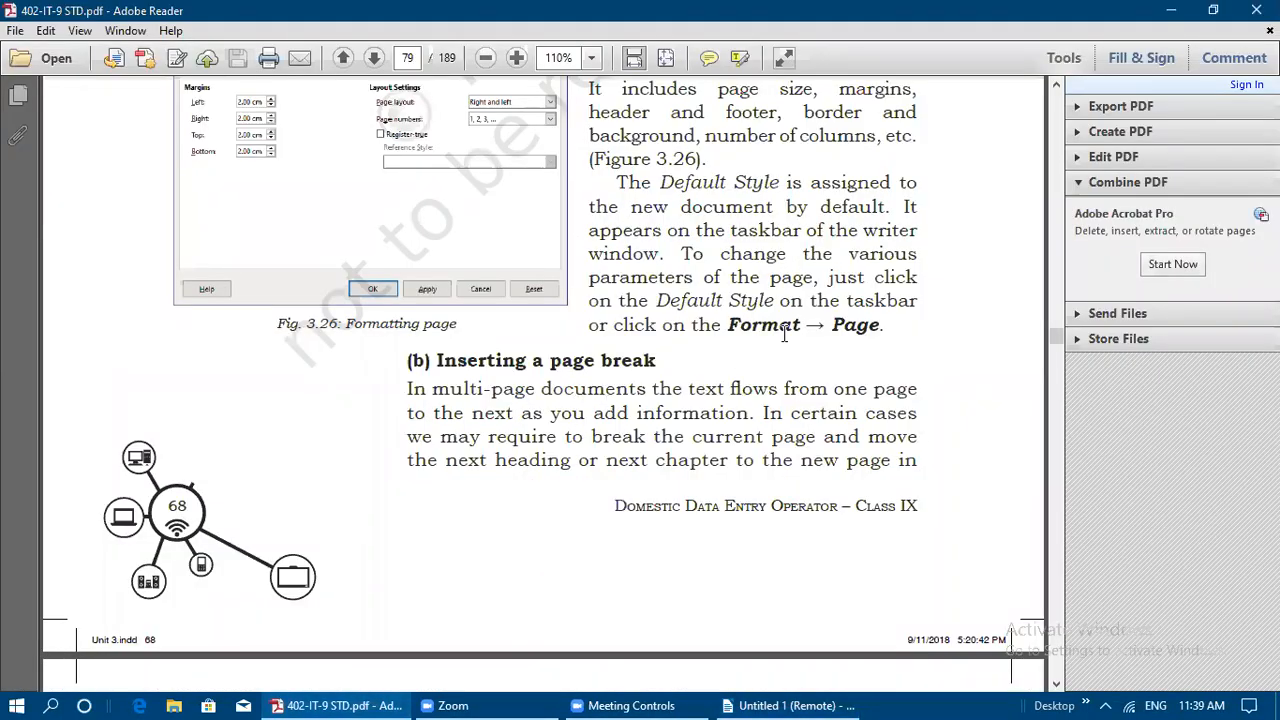
left_click(800, 700)
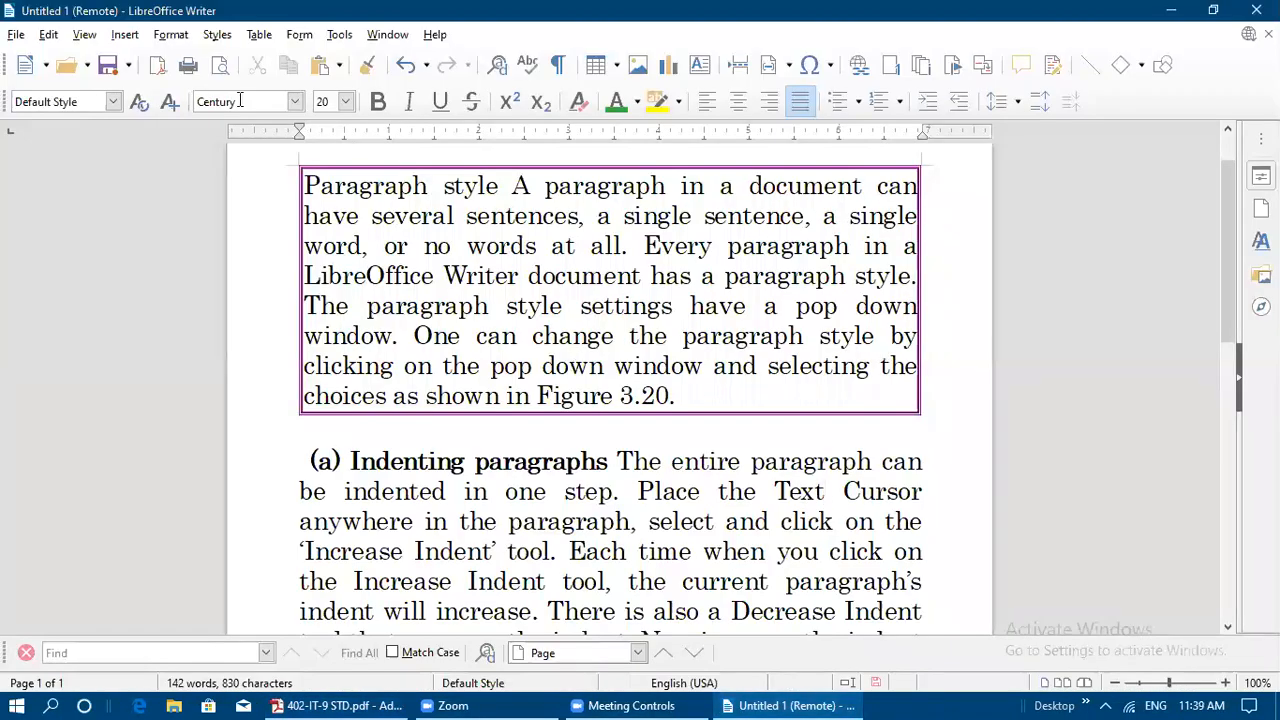
left_click(170, 36)
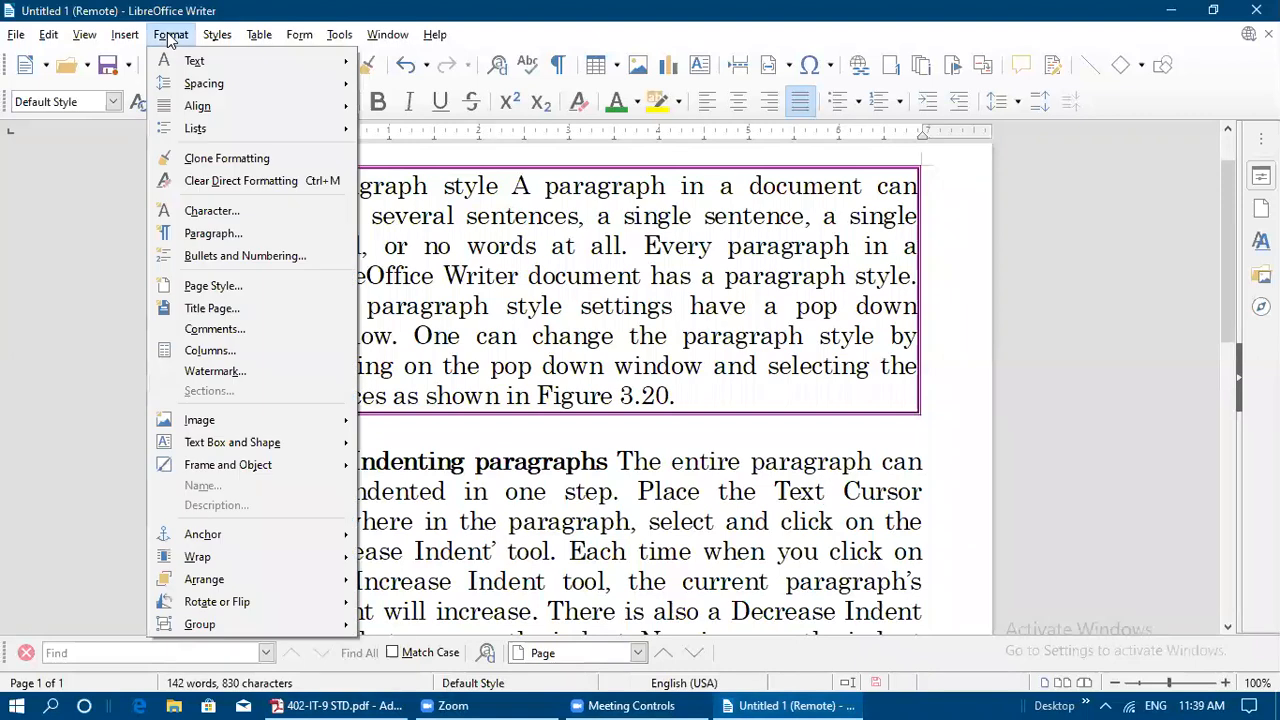
left_click(221, 287)
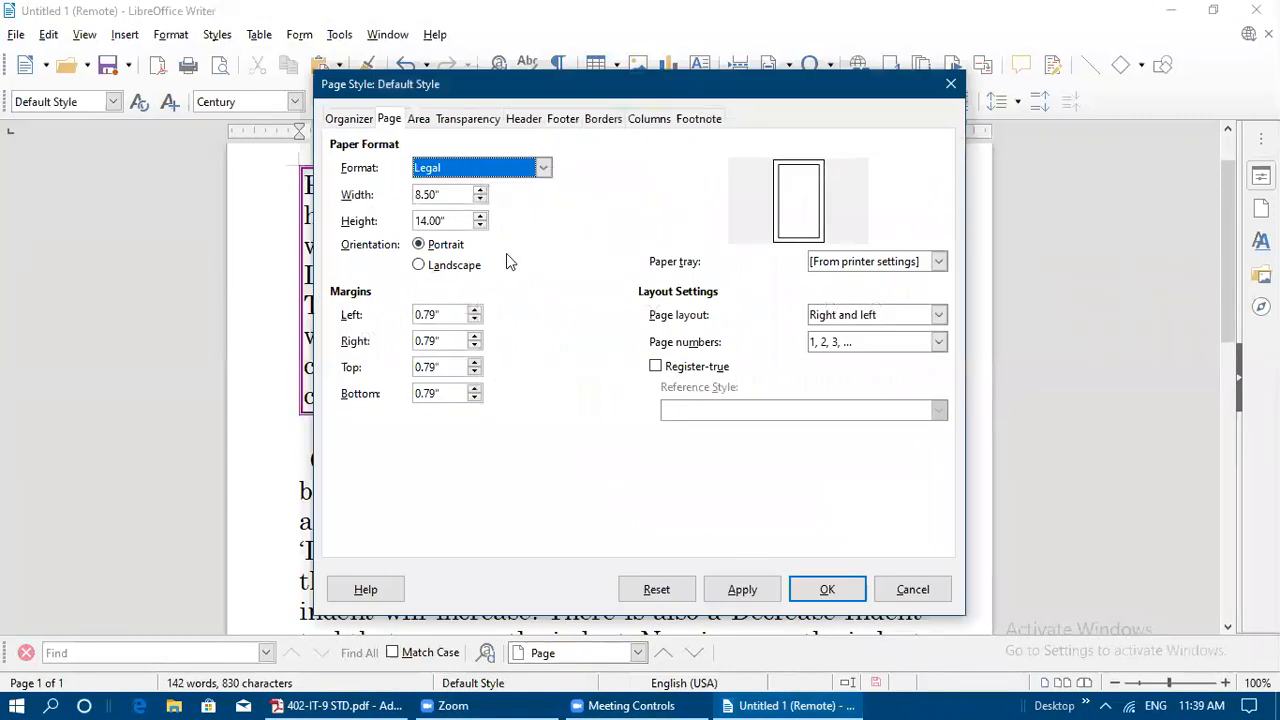
left_click(949, 86)
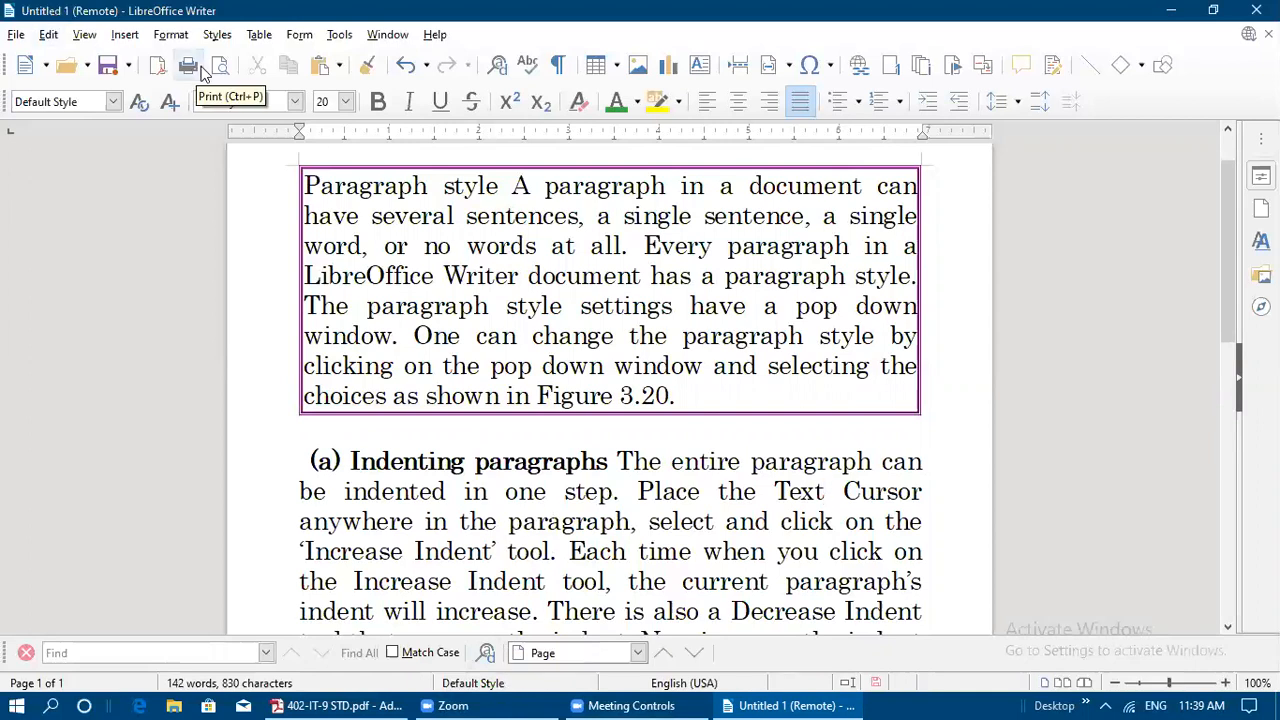
Switch to the textbook PDF and read the "Inserting a page break" section through Figure 3.27
left_click(171, 34)
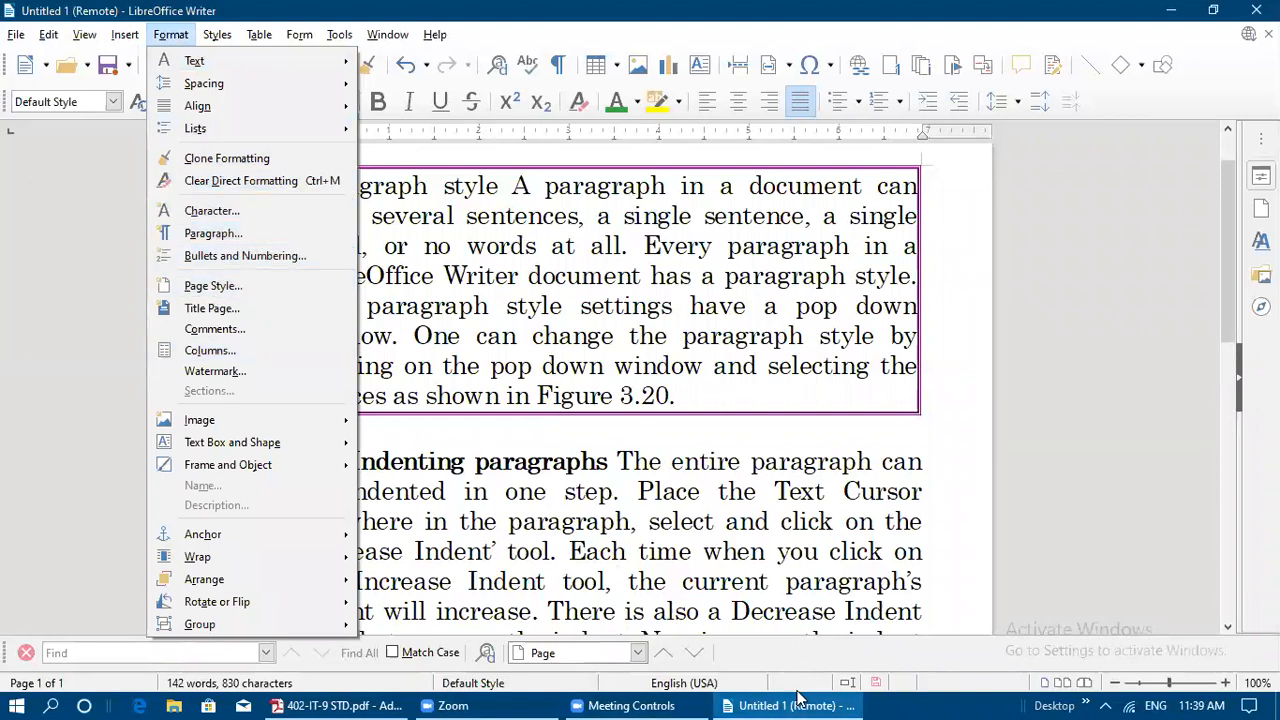
left_click(362, 700)
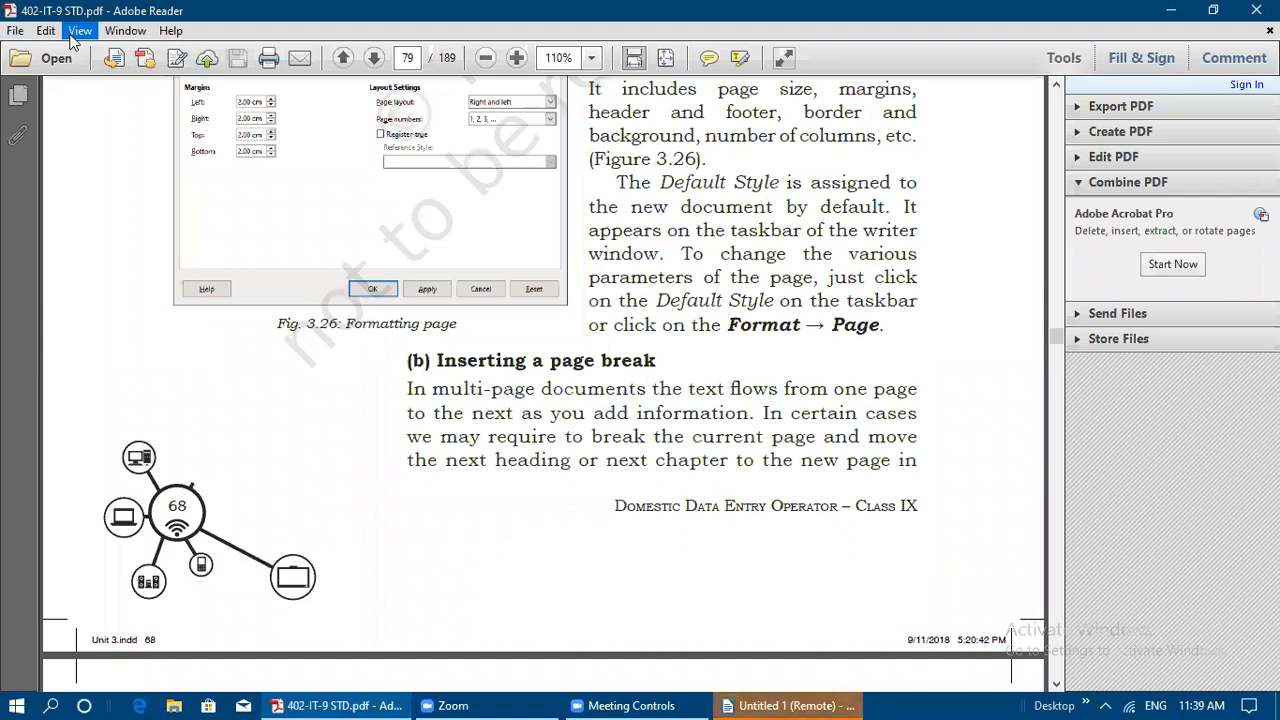
scroll(187, 198, "down", 2)
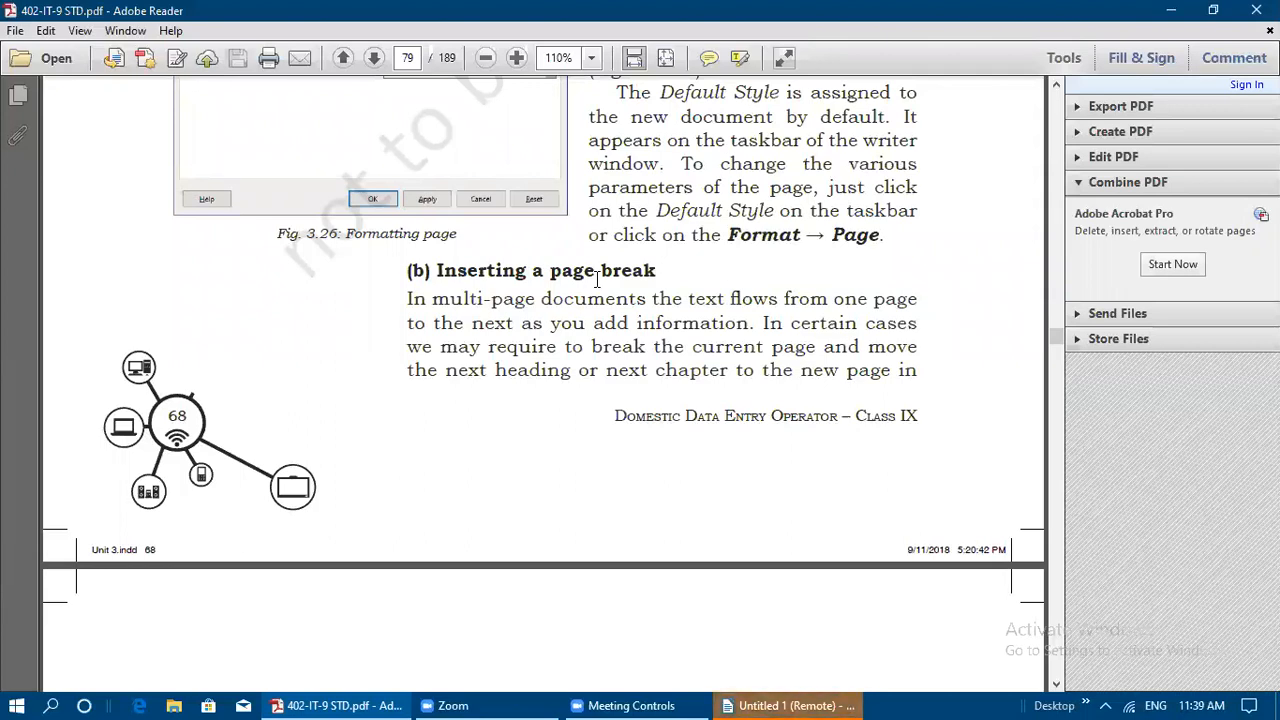
left_click(805, 704)
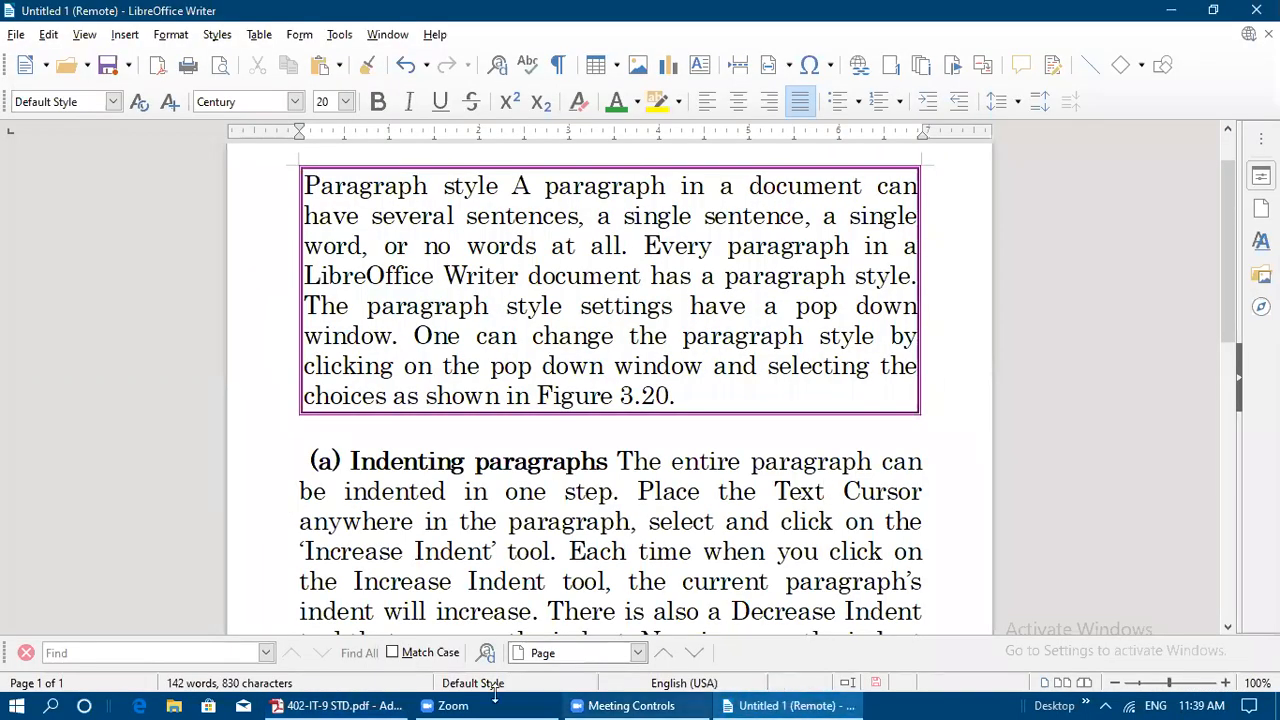
left_click(340, 705)
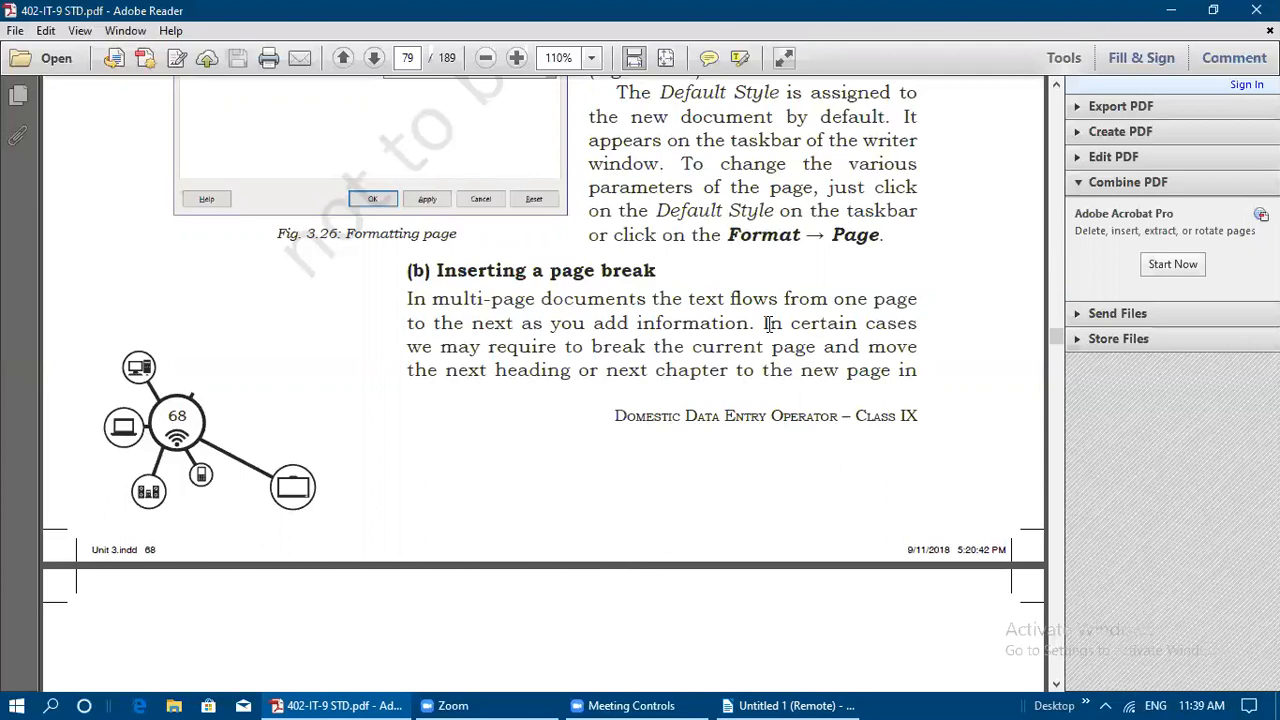
scroll(580, 360, "down", 2)
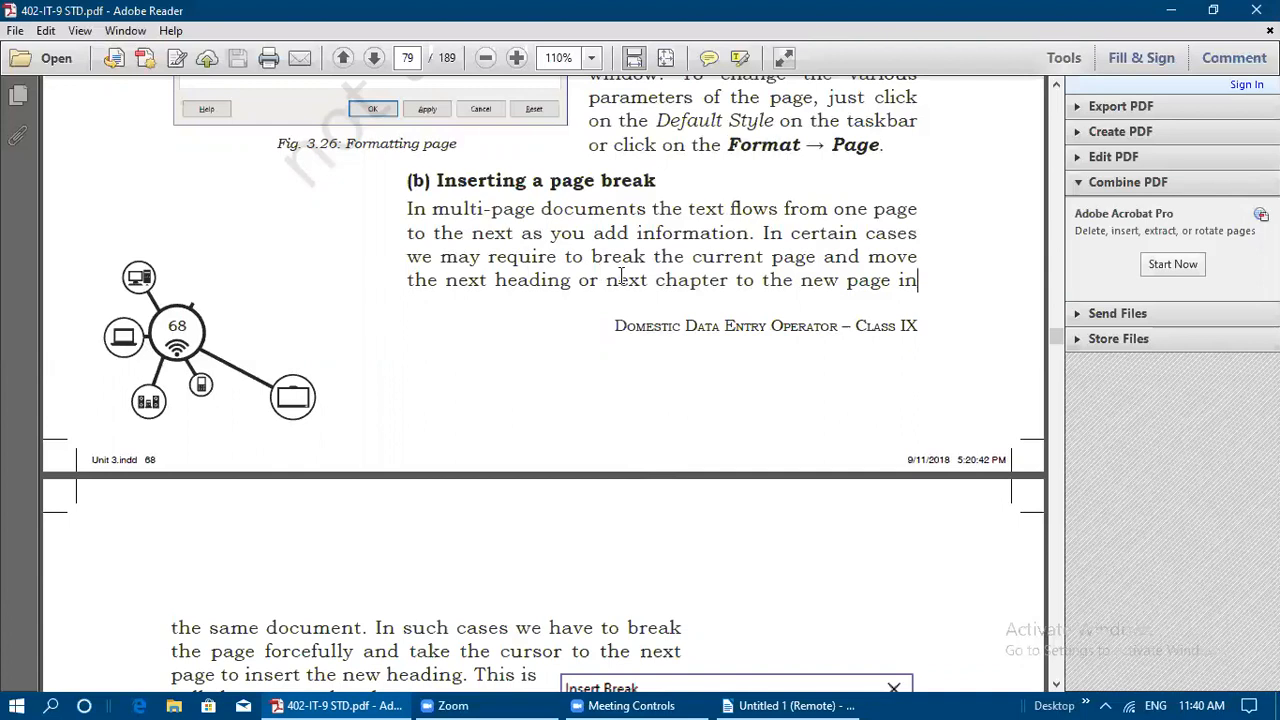
left_click(407, 181)
scroll(655, 312, "down", 5)
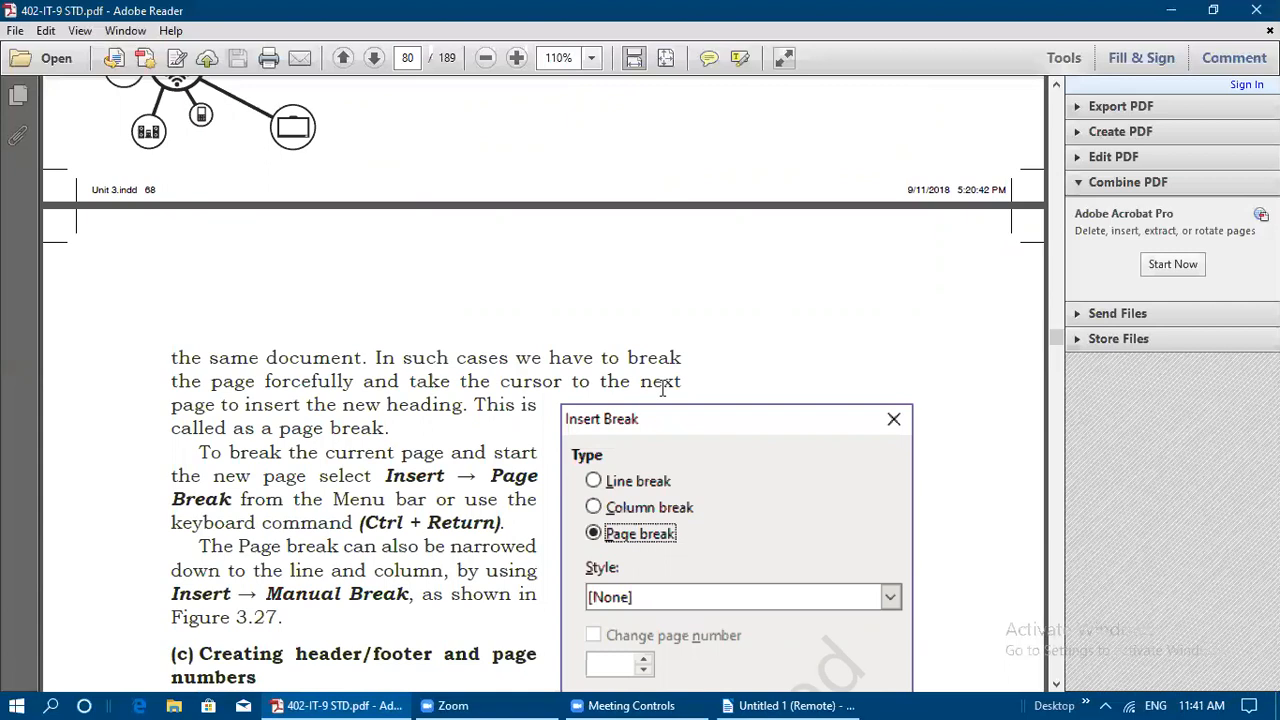
scroll(664, 390, "down", 3)
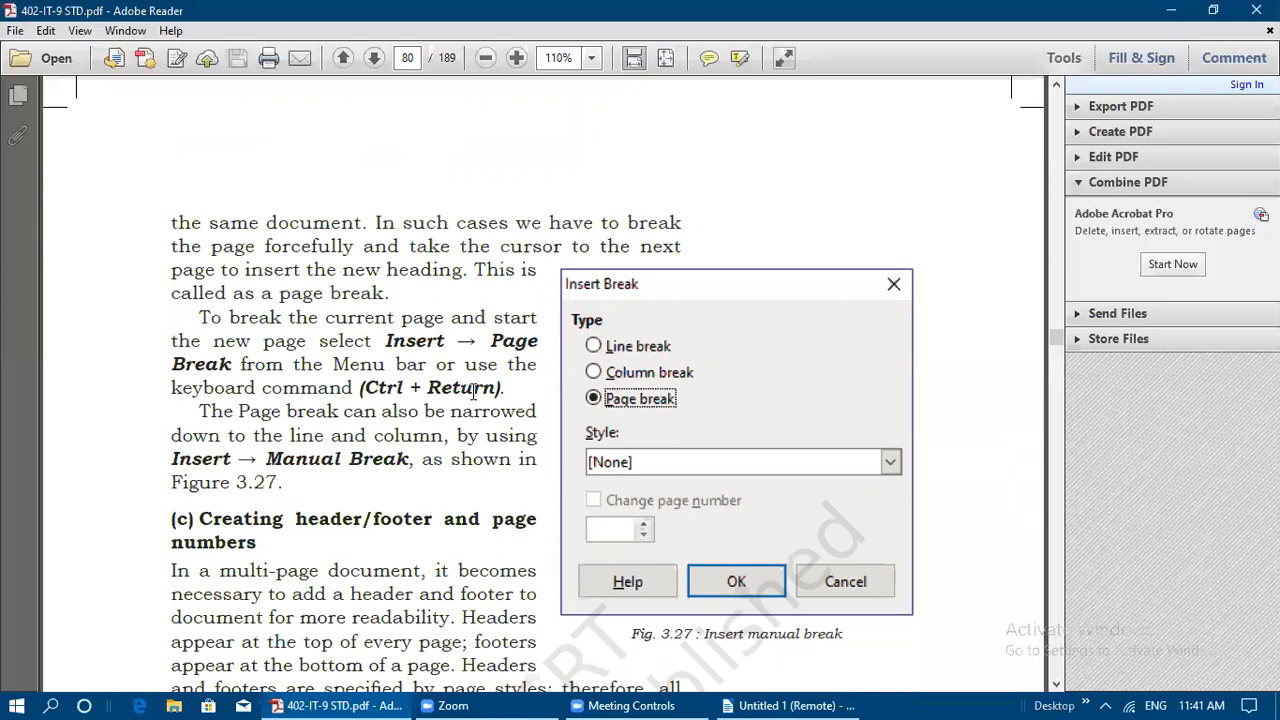
Return to the Writer document and insert a page break before "Now increase the indent" in the second paragraph
left_click(800, 697)
scroll(648, 466, "down", 3)
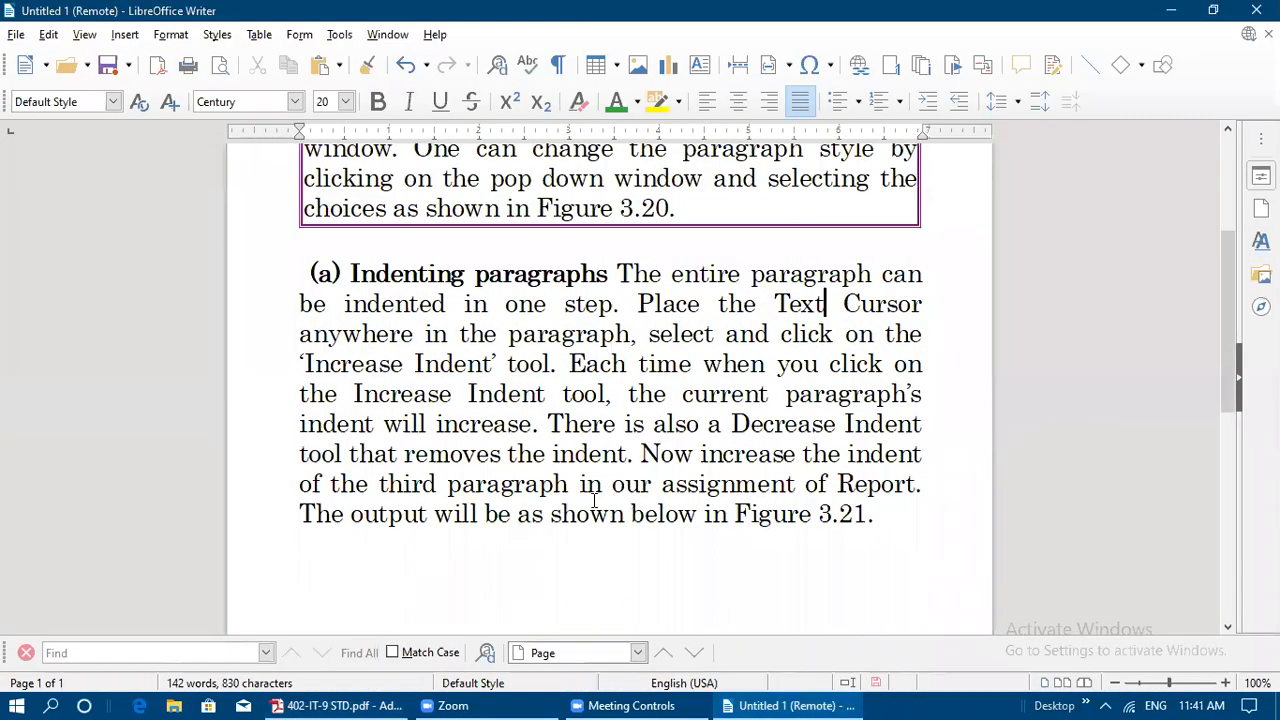
left_click(641, 455)
left_click(126, 36)
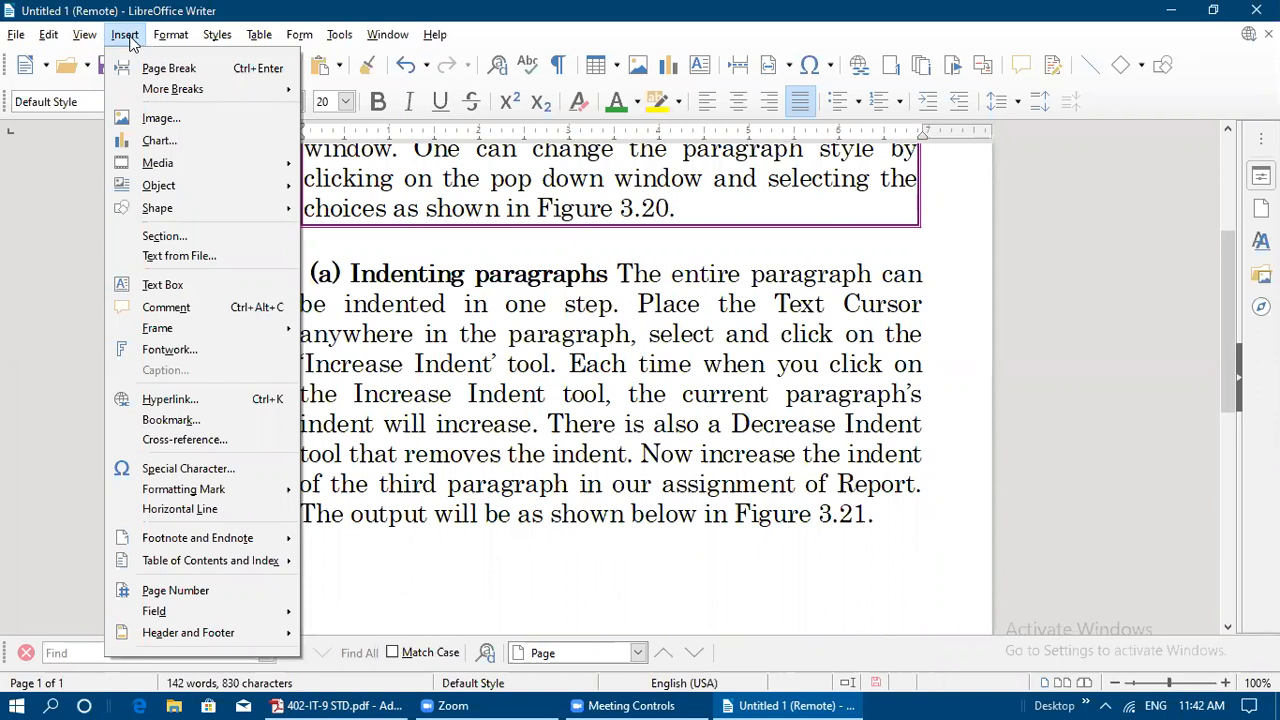
left_click(157, 68)
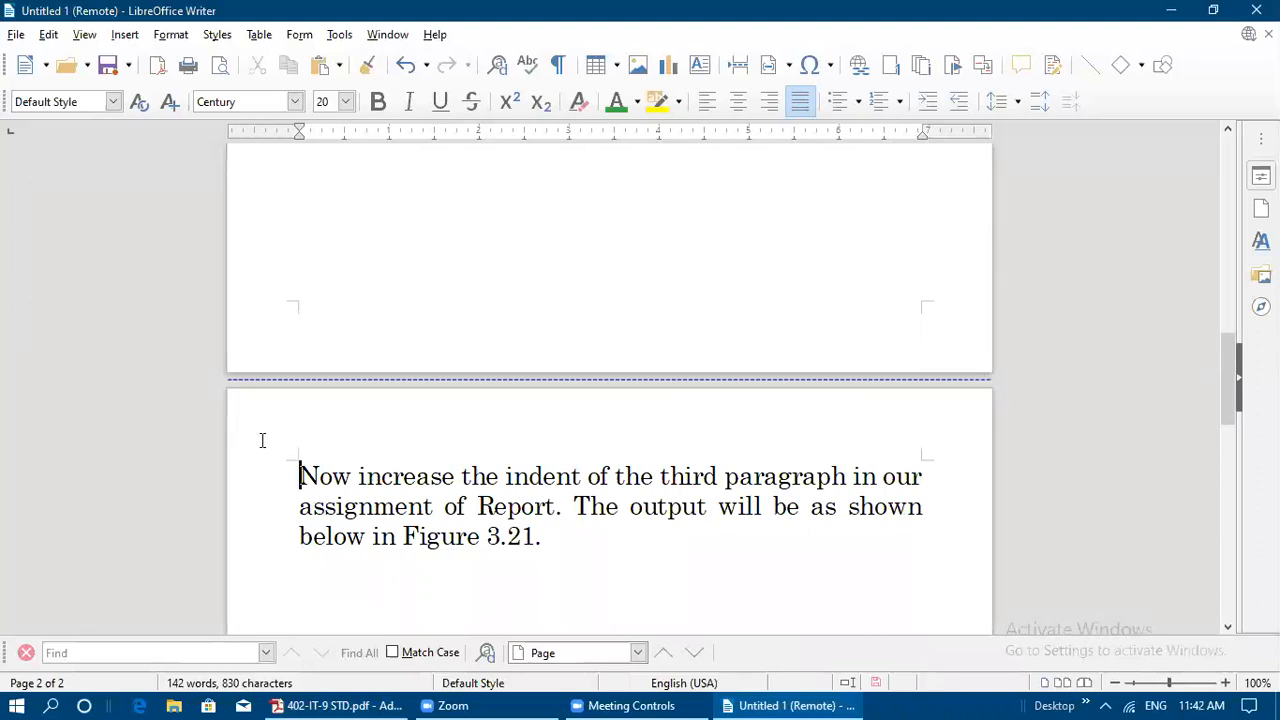
Check the PDF's manual break figure, view the line and column break options in Writer's Insert Break dialog and close it without inserting anything
left_click(325, 699)
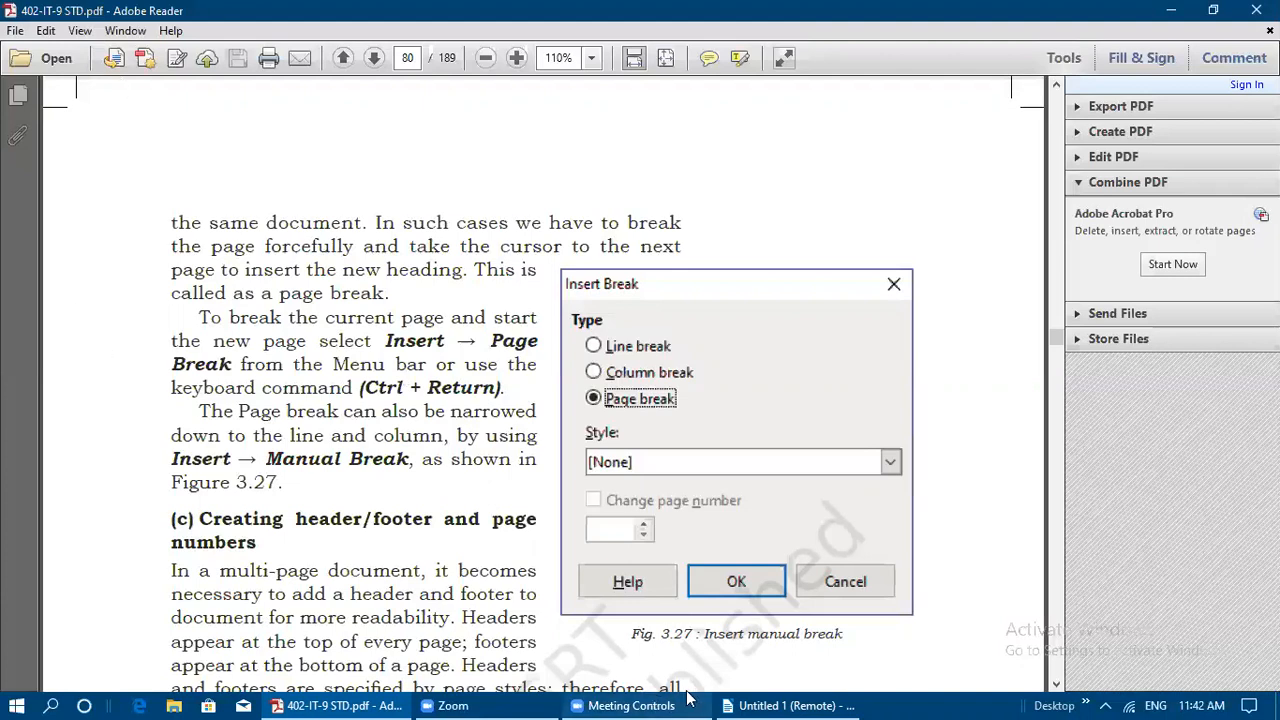
left_click(780, 705)
left_click(125, 35)
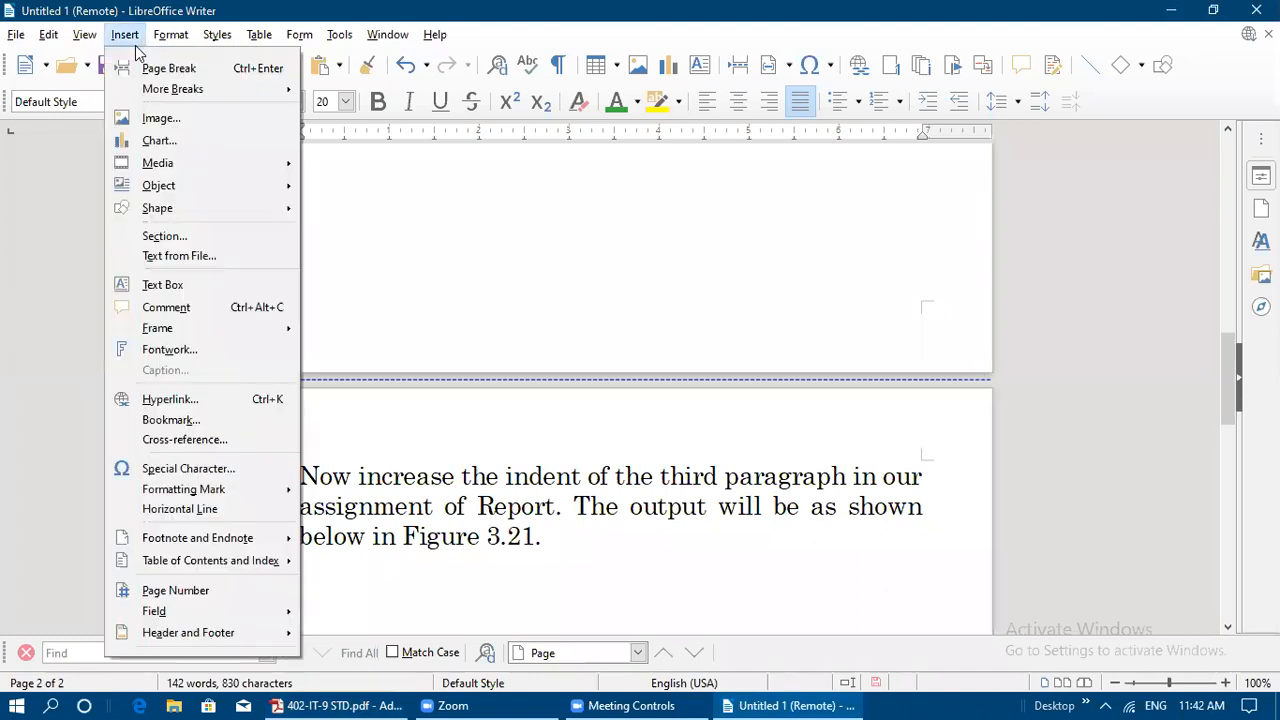
mouse_move(158, 91)
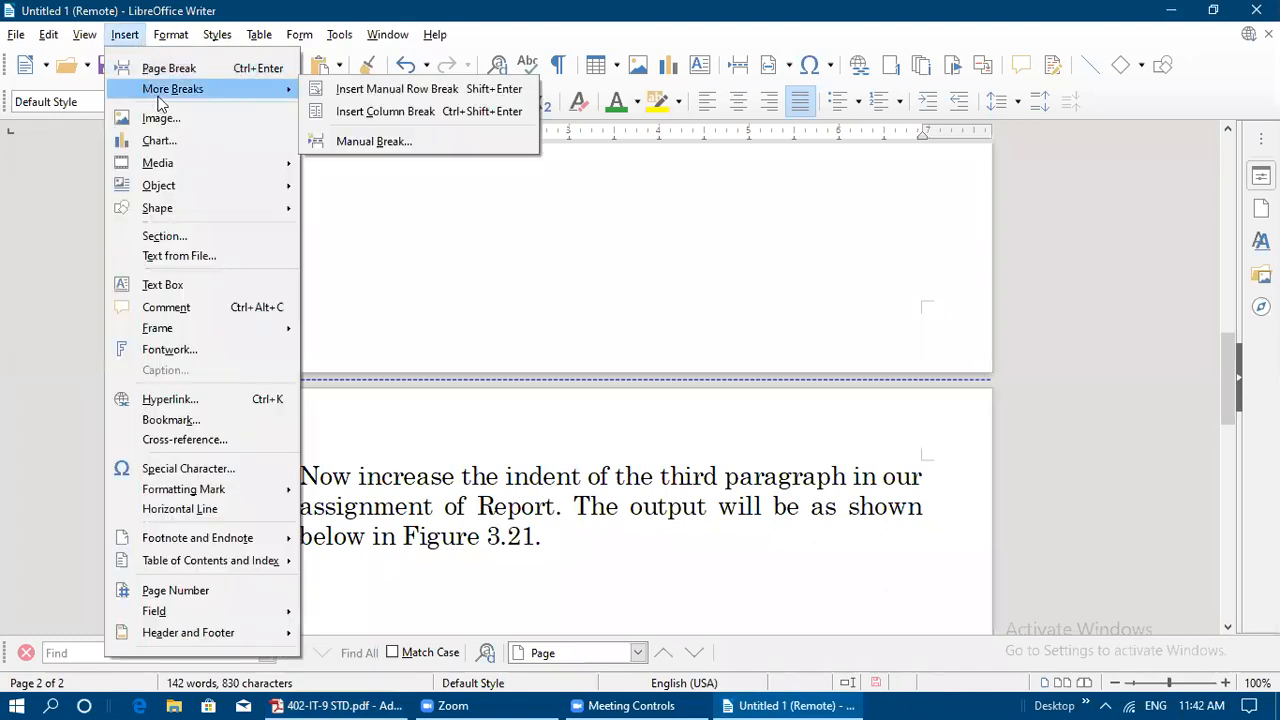
left_click(349, 142)
left_click(527, 269)
left_click(527, 290)
left_click(724, 454)
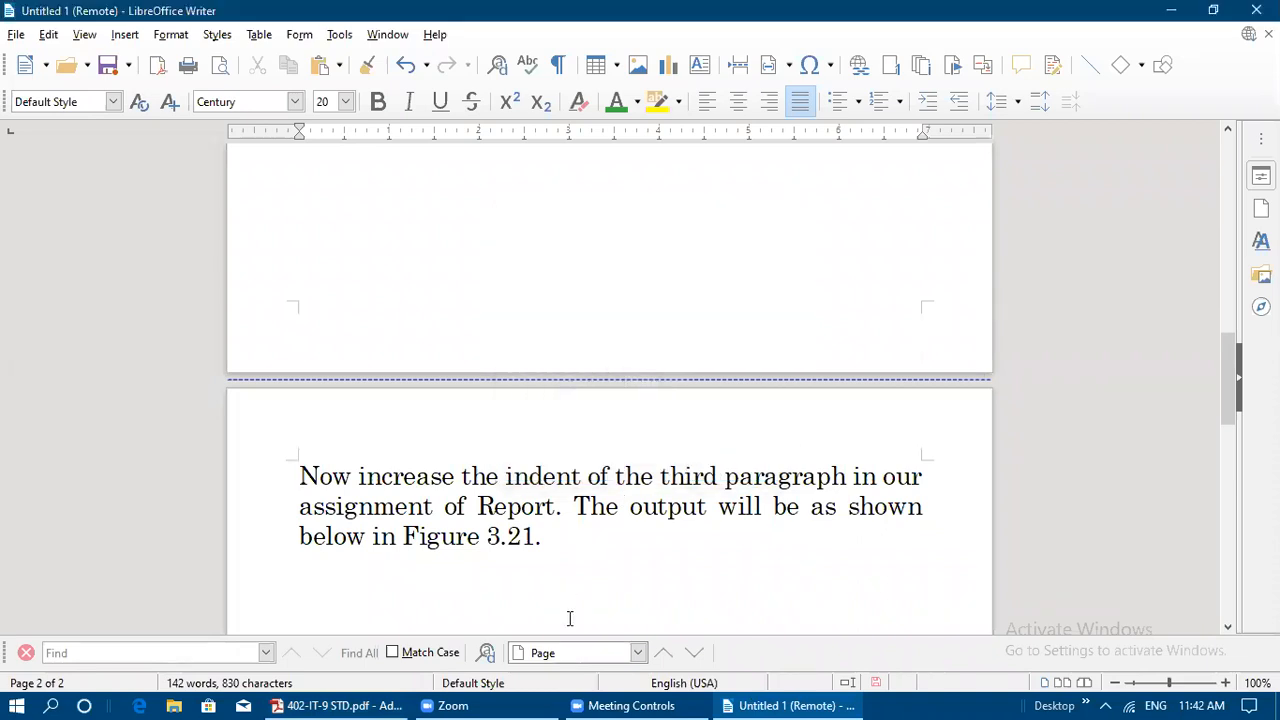
Switch to the textbook PDF and read the "Creating header/footer and page numbers" section
left_click(336, 705)
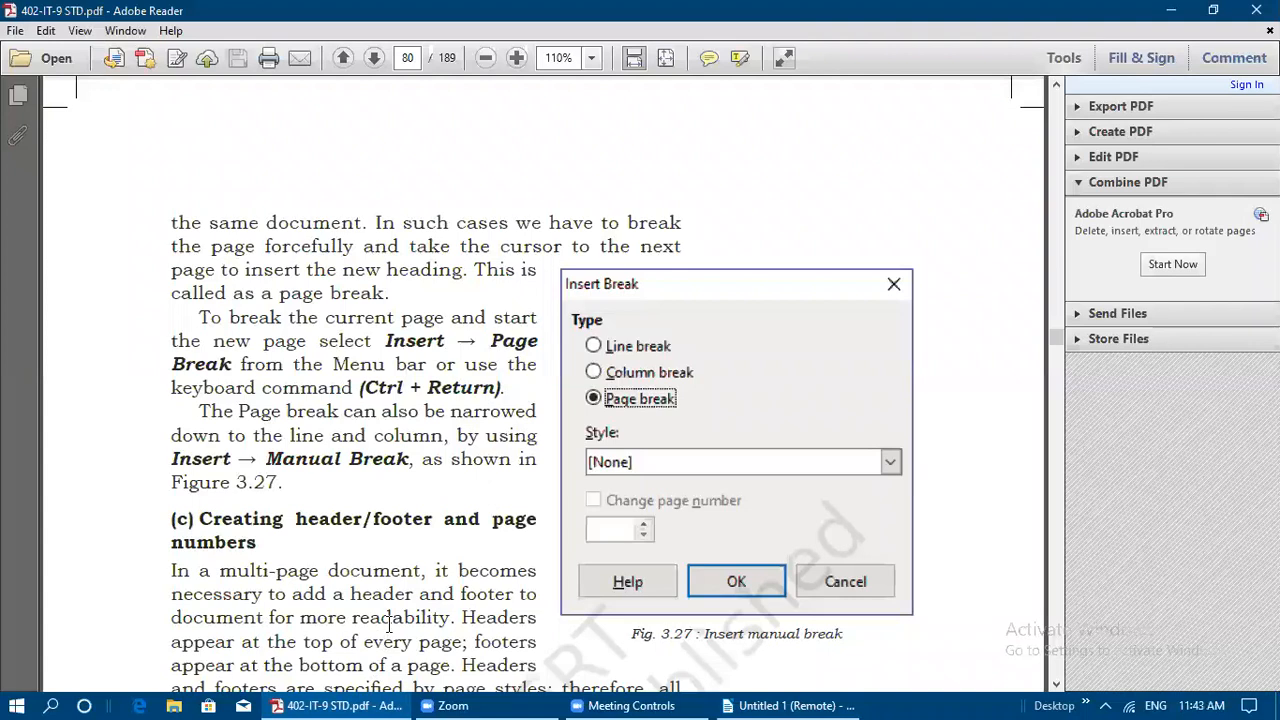
scroll(400, 595, "down", 5)
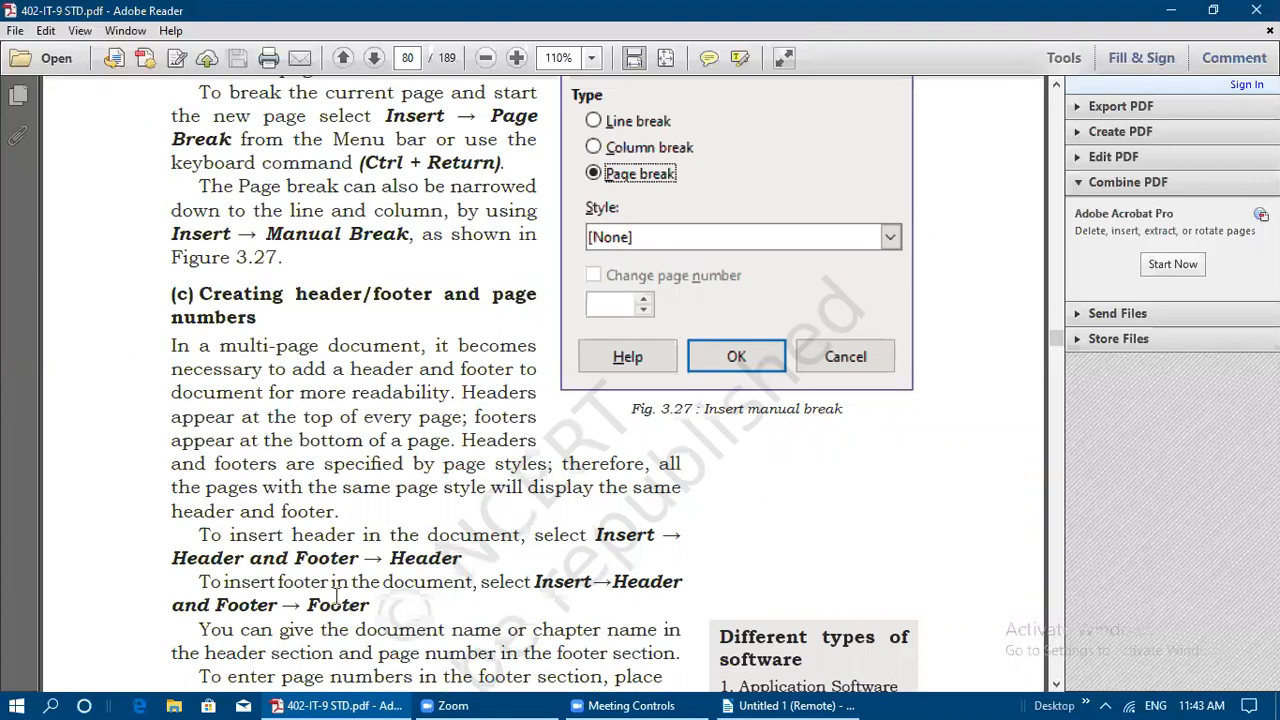
left_click_drag(168, 345, 357, 362)
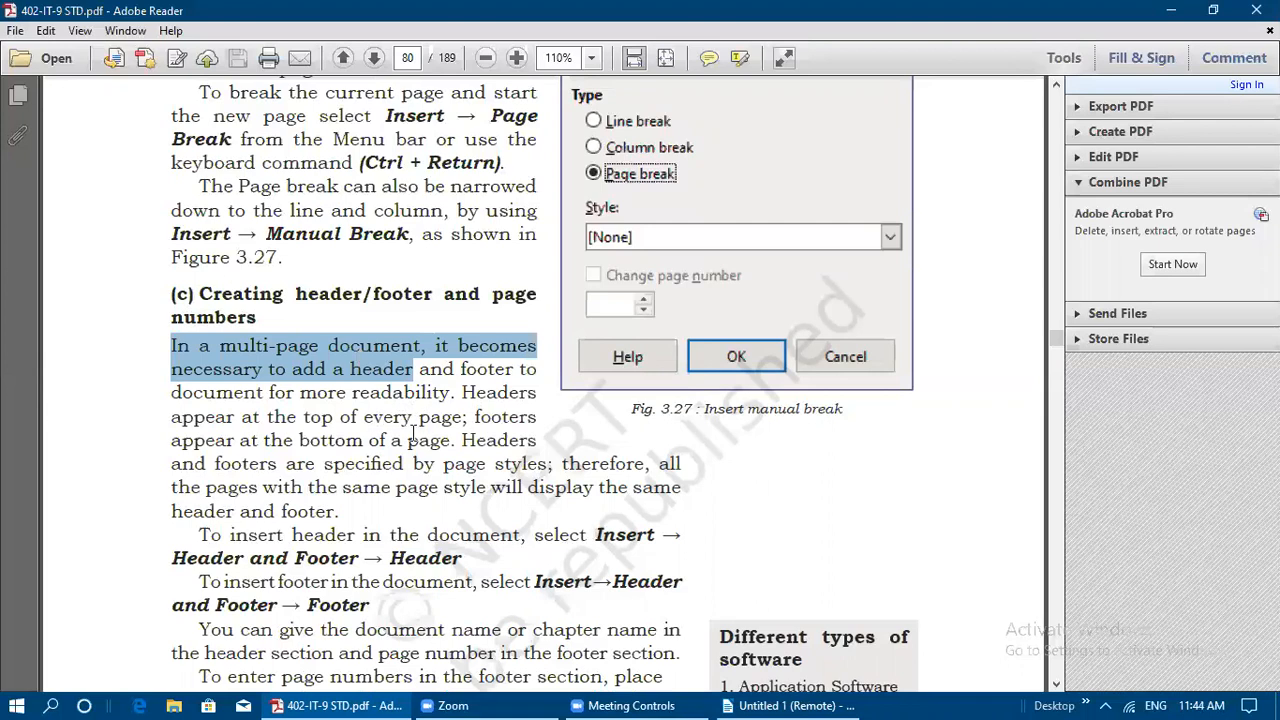
Return to the Writer document and turn on the header in the Default Style page settings
left_click(770, 700)
scroll(731, 583, "up", 10)
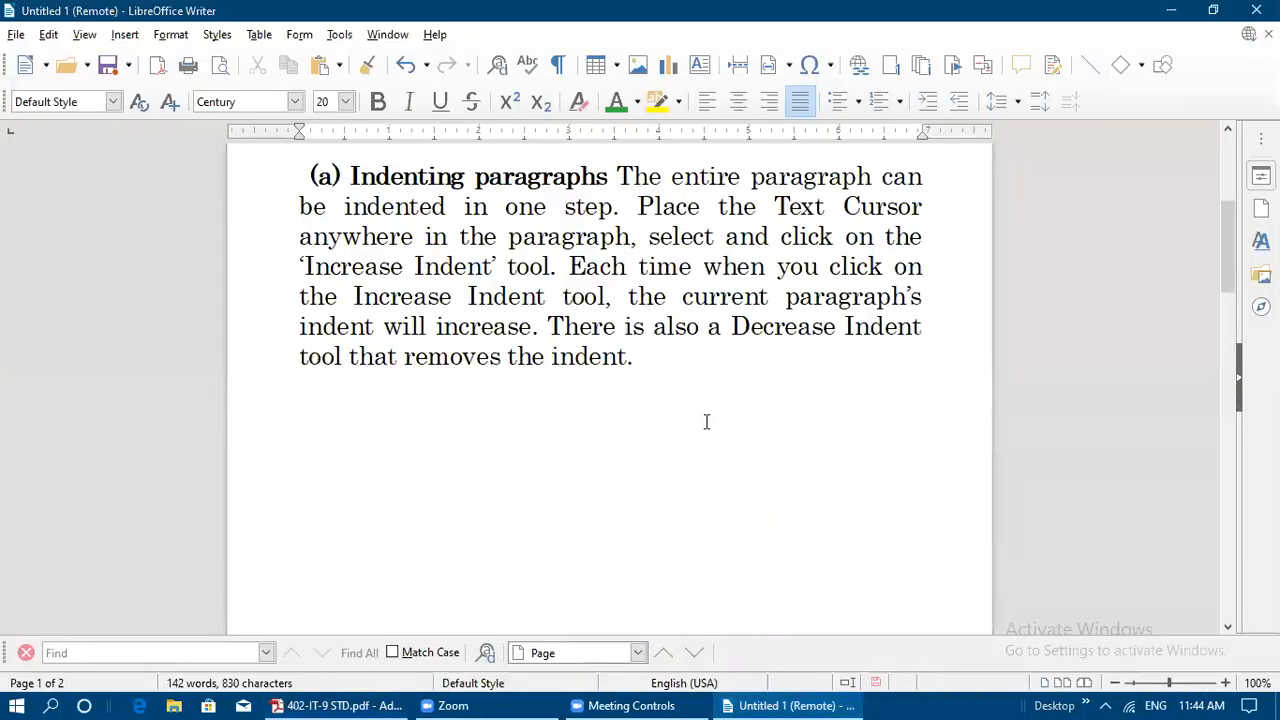
scroll(705, 422, "up", 2)
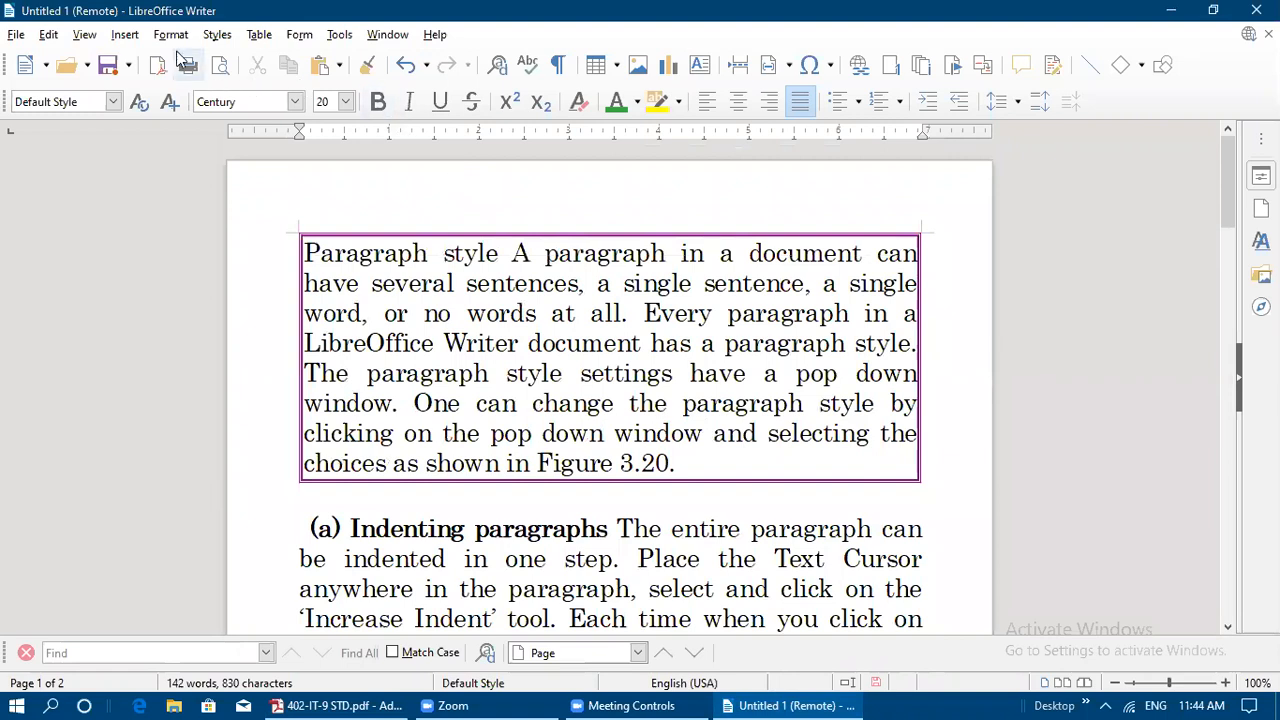
left_click(137, 40)
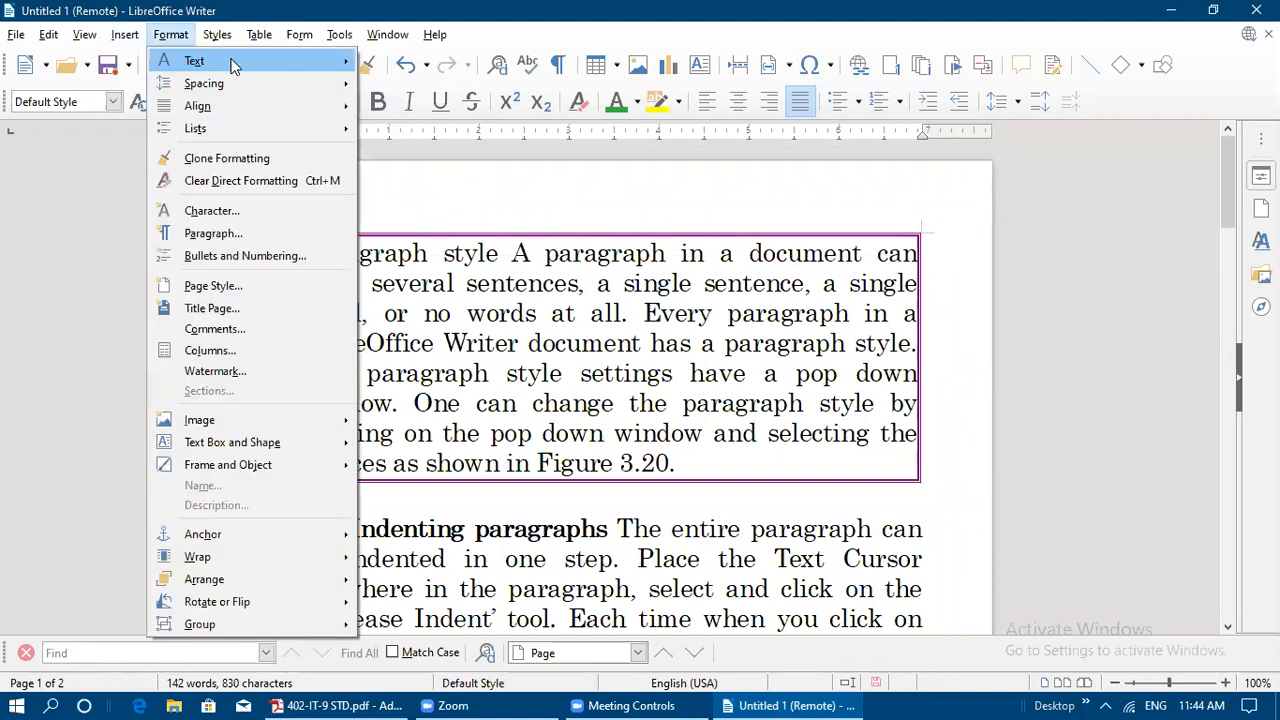
mouse_move(250, 38)
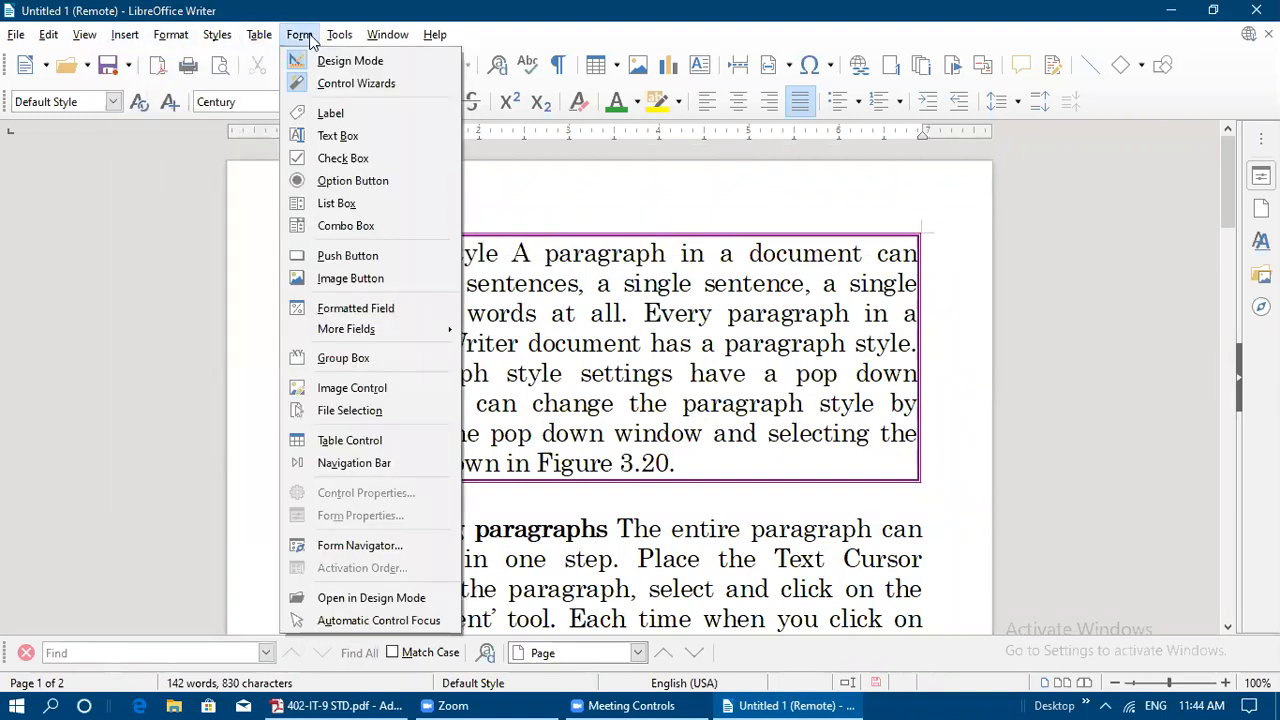
left_click(171, 36)
left_click(171, 36)
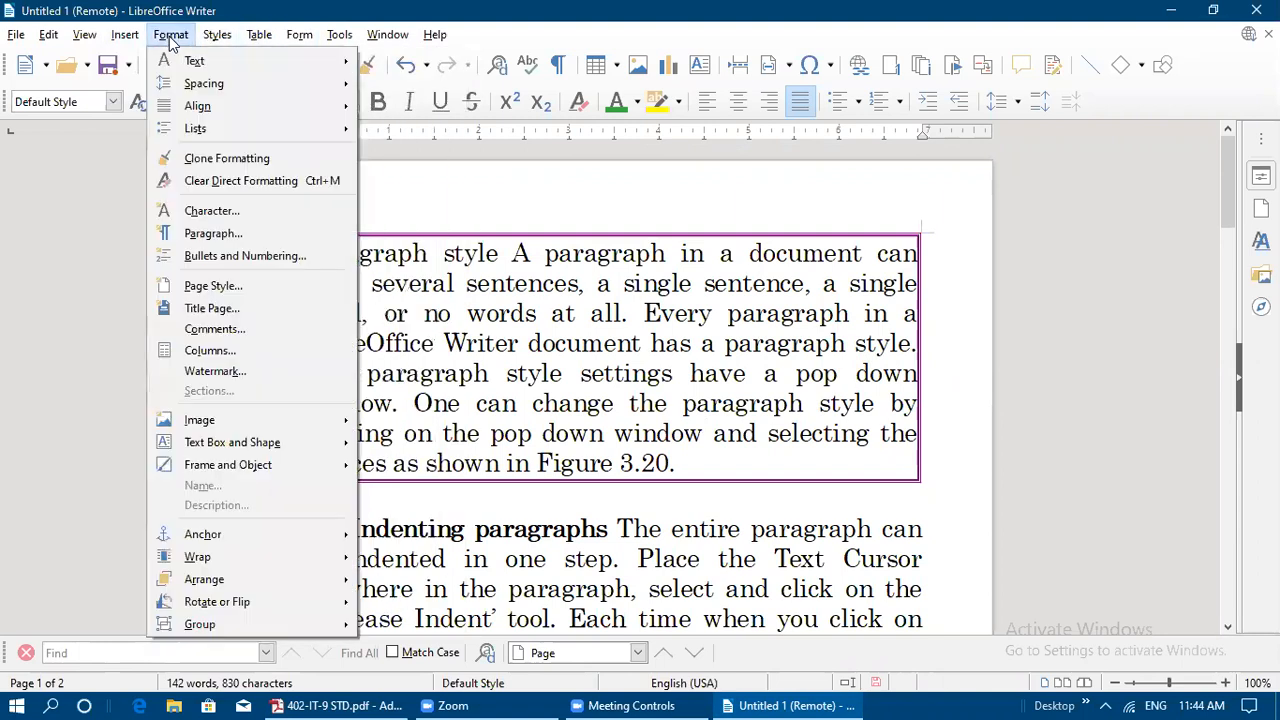
left_click(212, 292)
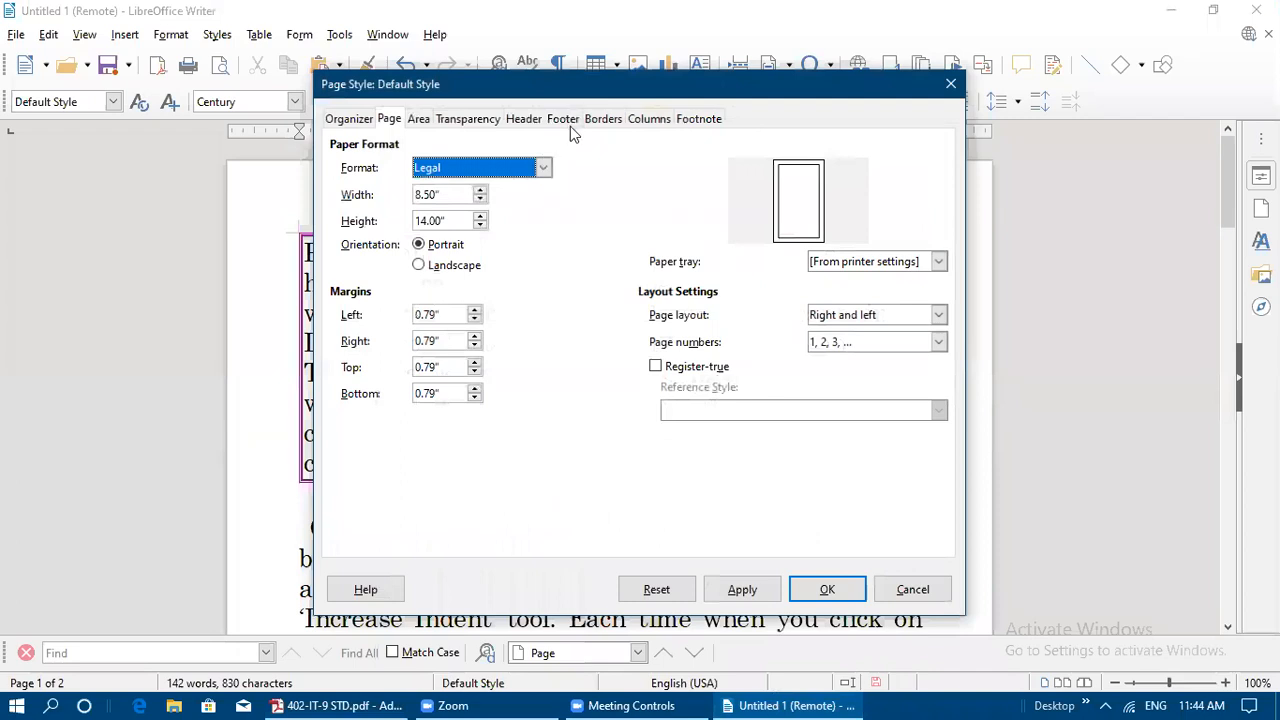
left_click(525, 120)
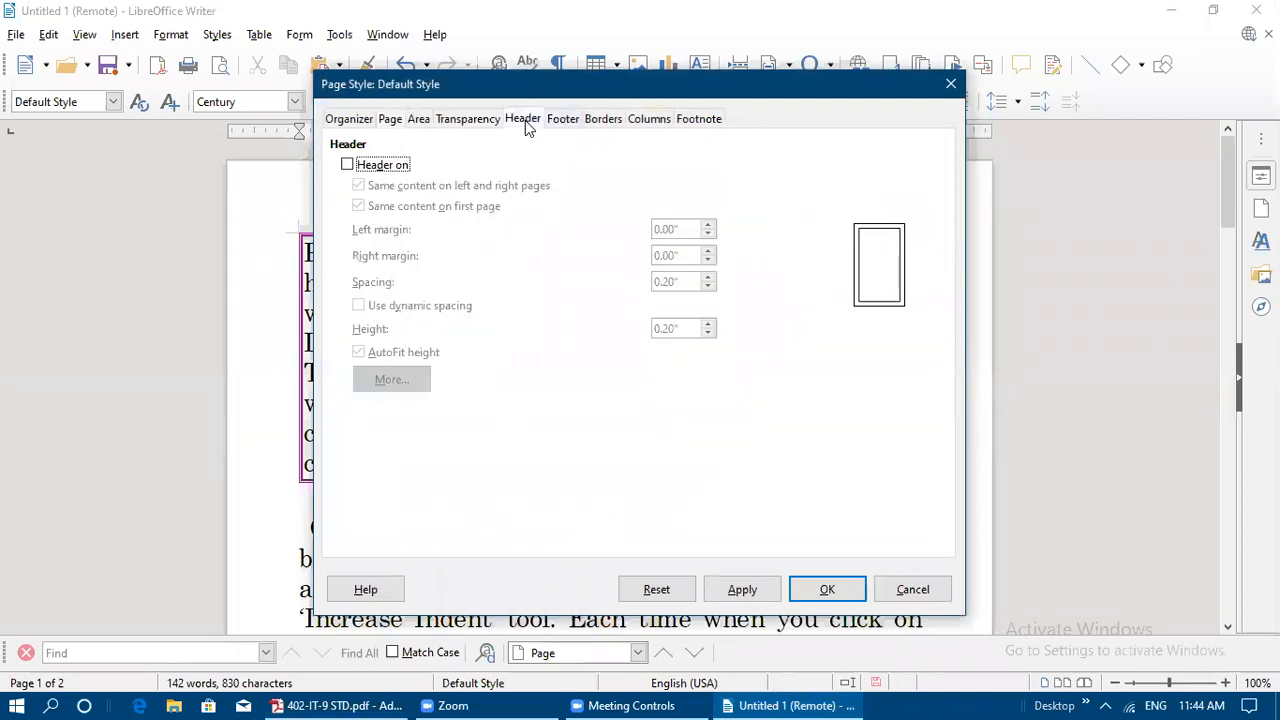
left_click(363, 171)
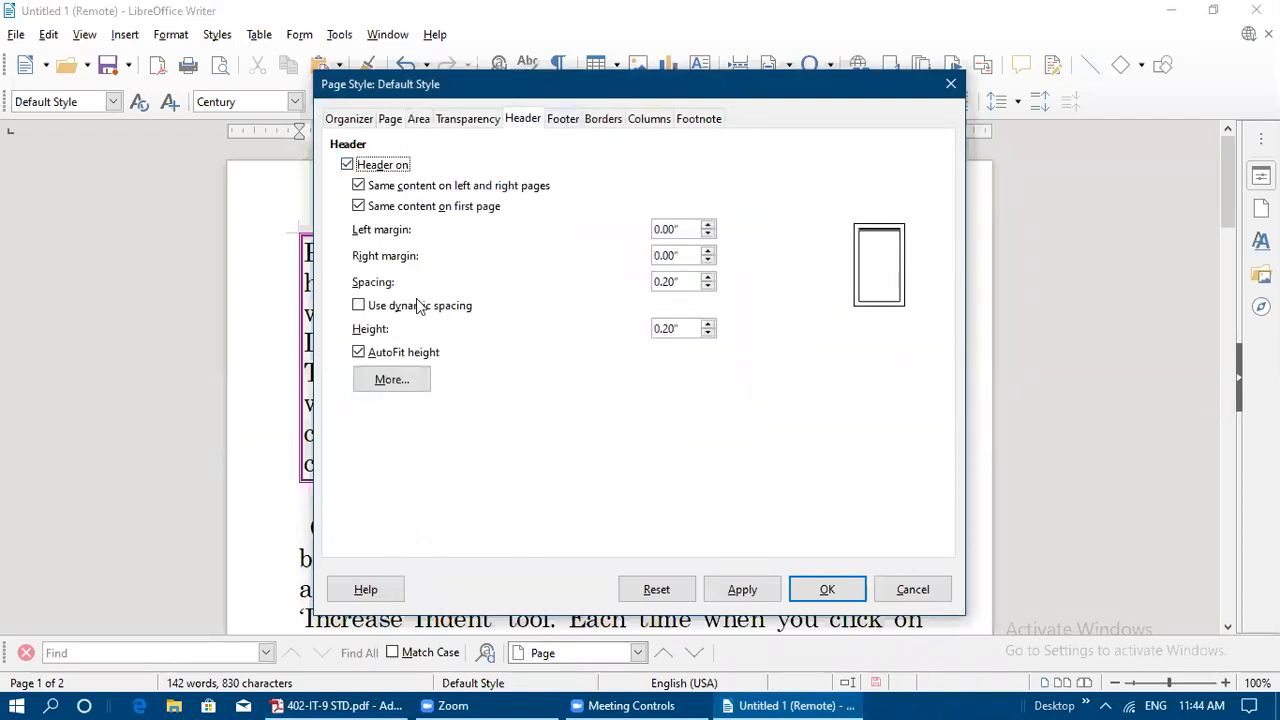
View the header's border and background options, close them unchanged and apply the page style settings
left_click(391, 380)
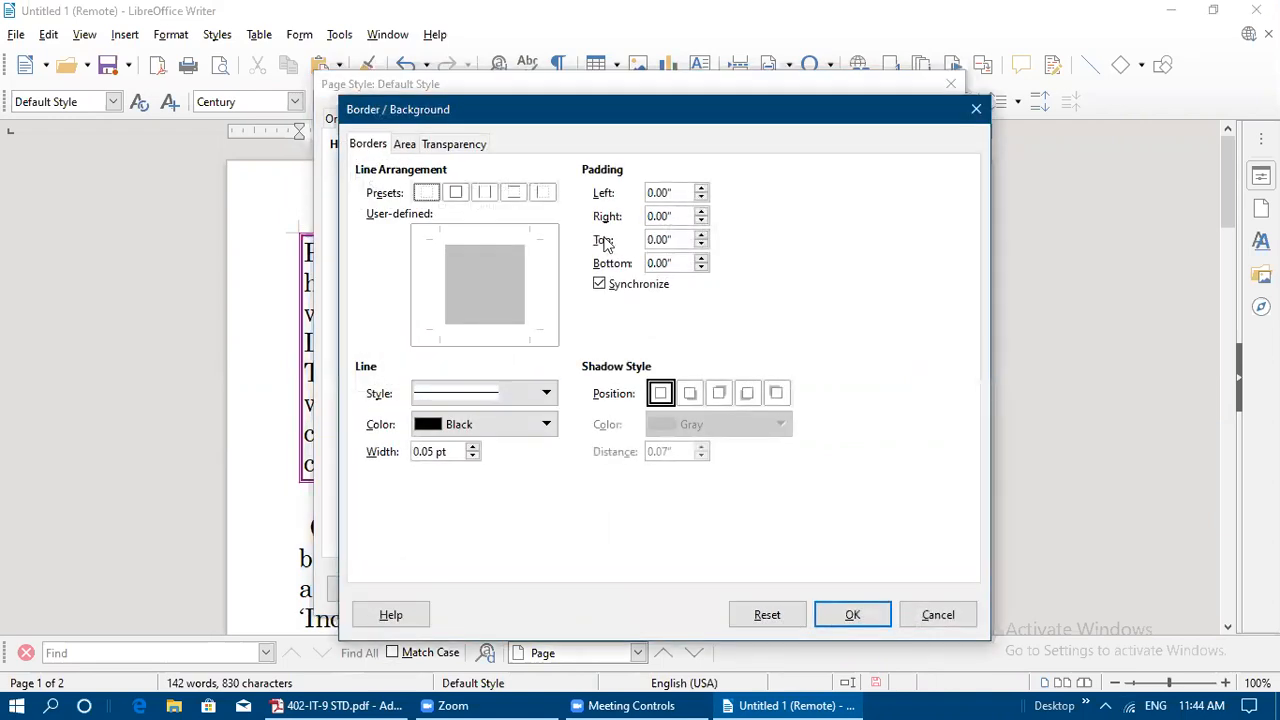
left_click(975, 110)
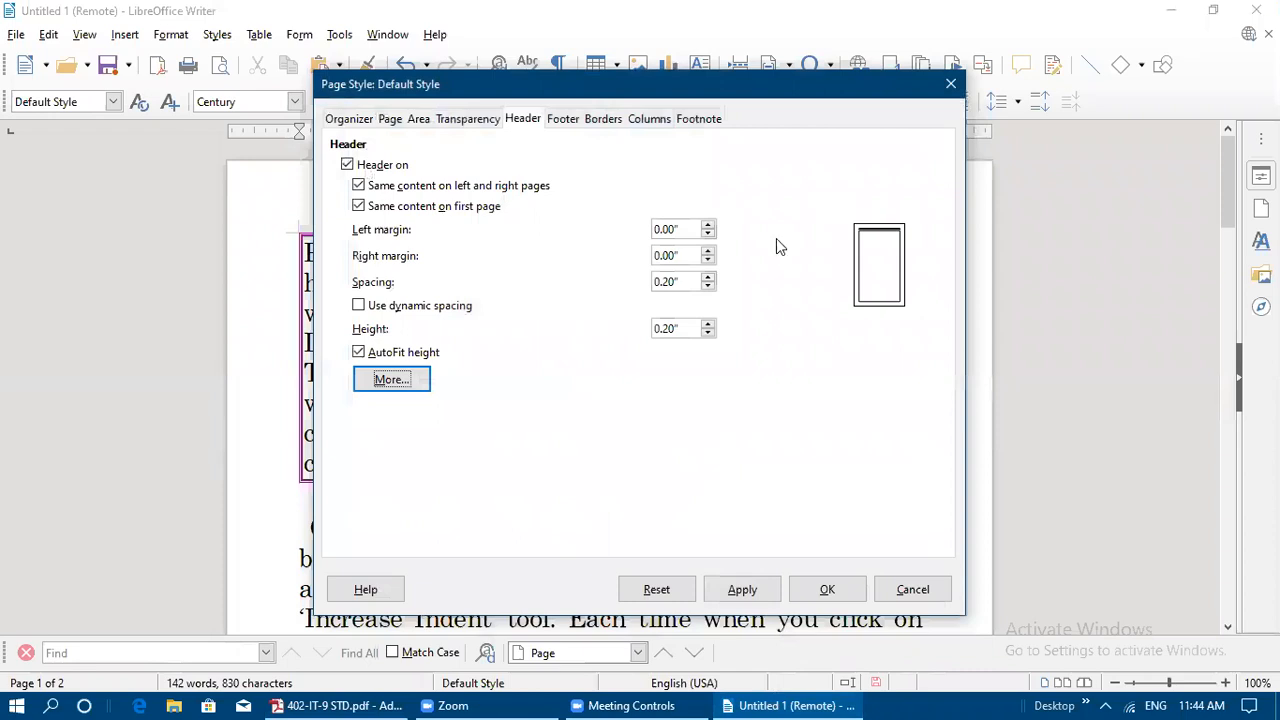
left_click(757, 592)
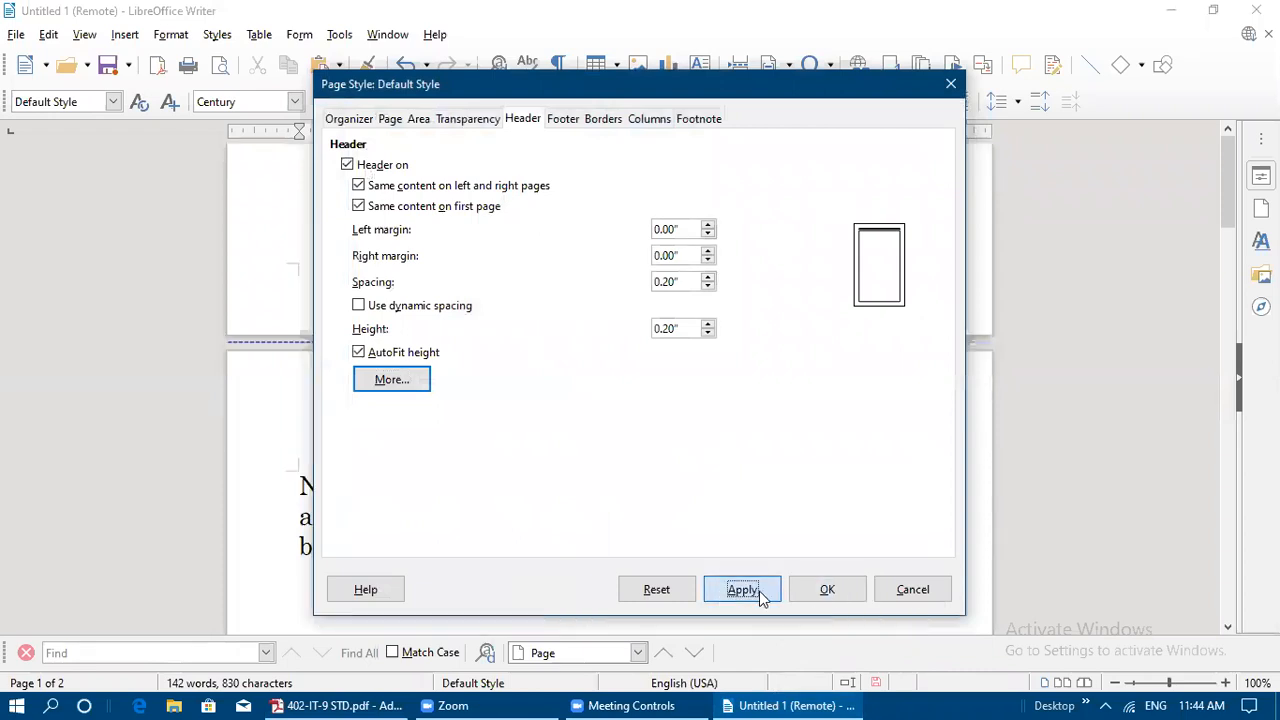
left_click(811, 589)
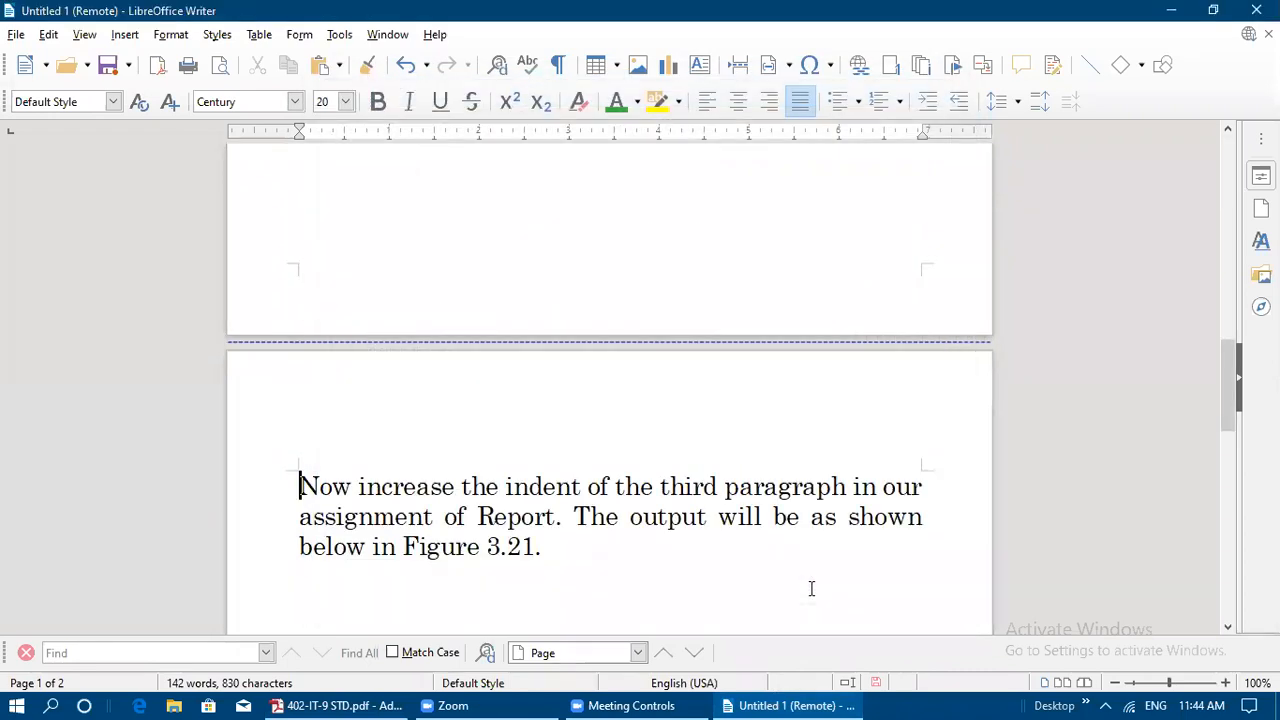
Enter "Page styles" in the header of the second page
left_click(444, 375)
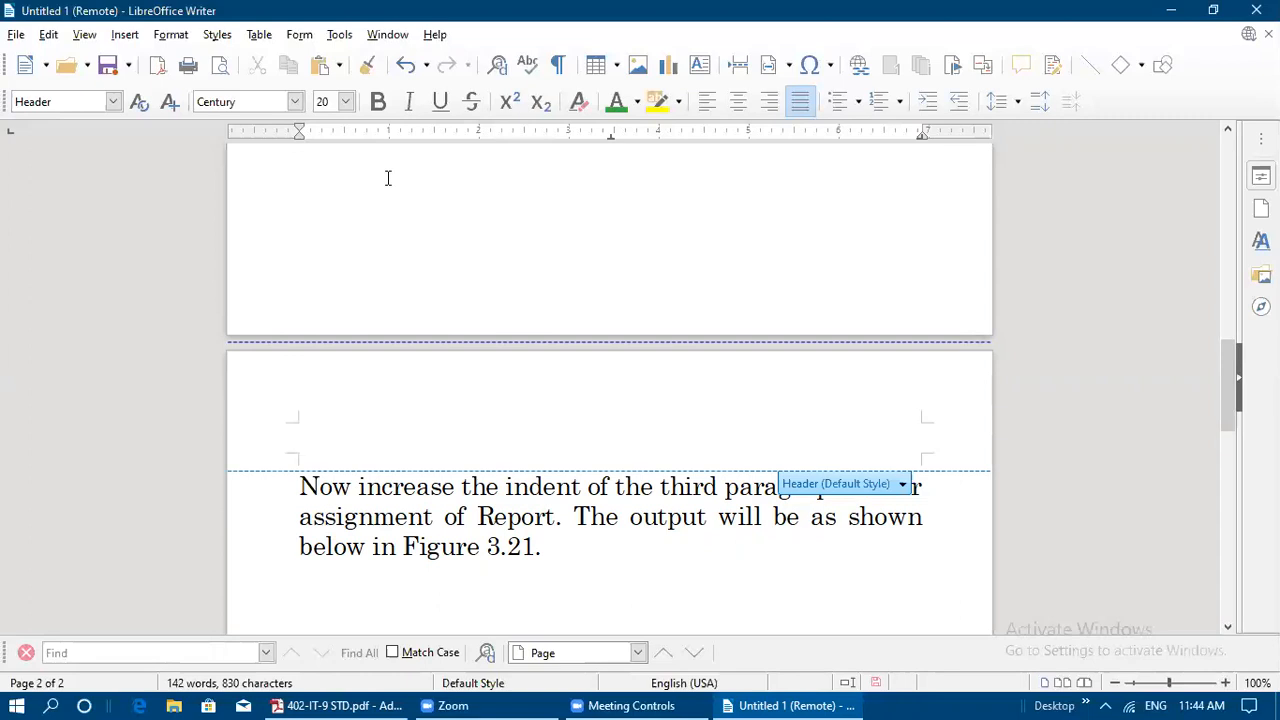
type("pa")
type("age")
key("BackSpace")
key("BackSpace")
key("BackSpace")
key("BackSpace")
type("ge ")
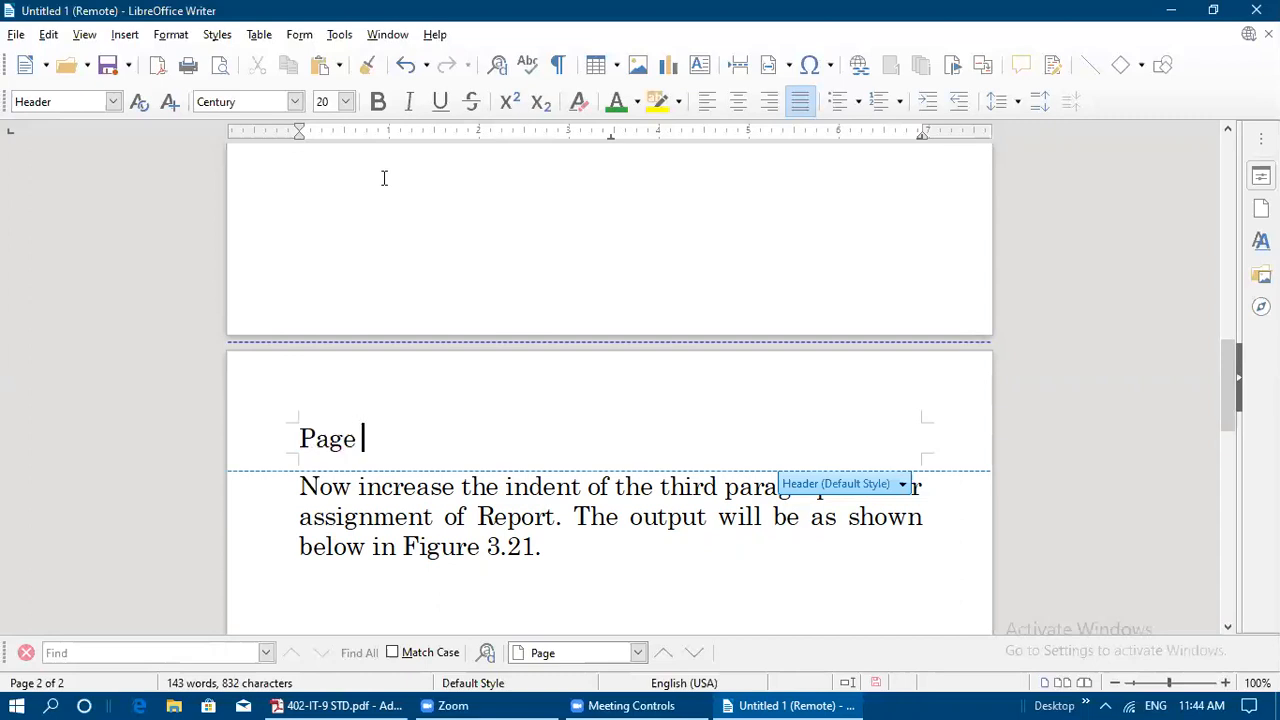
type("styles")
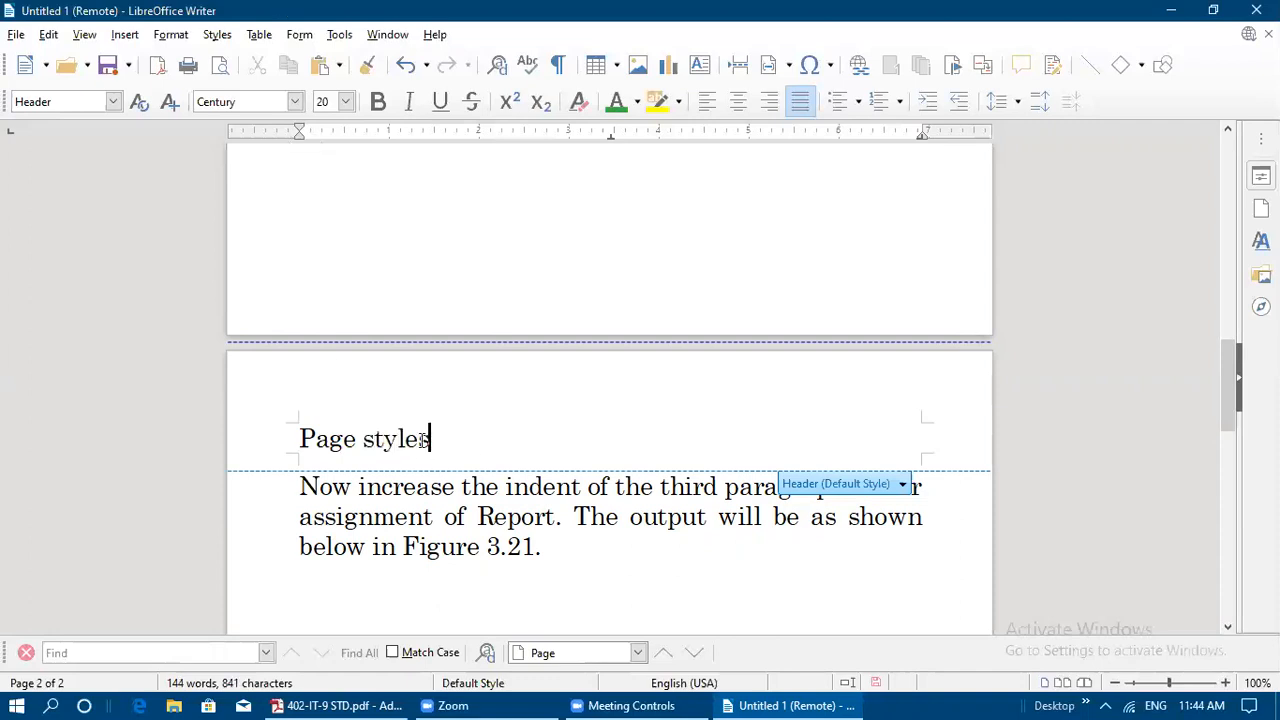
Make the header text "Page styles" red and center it
left_click_drag(430, 438, 301, 438)
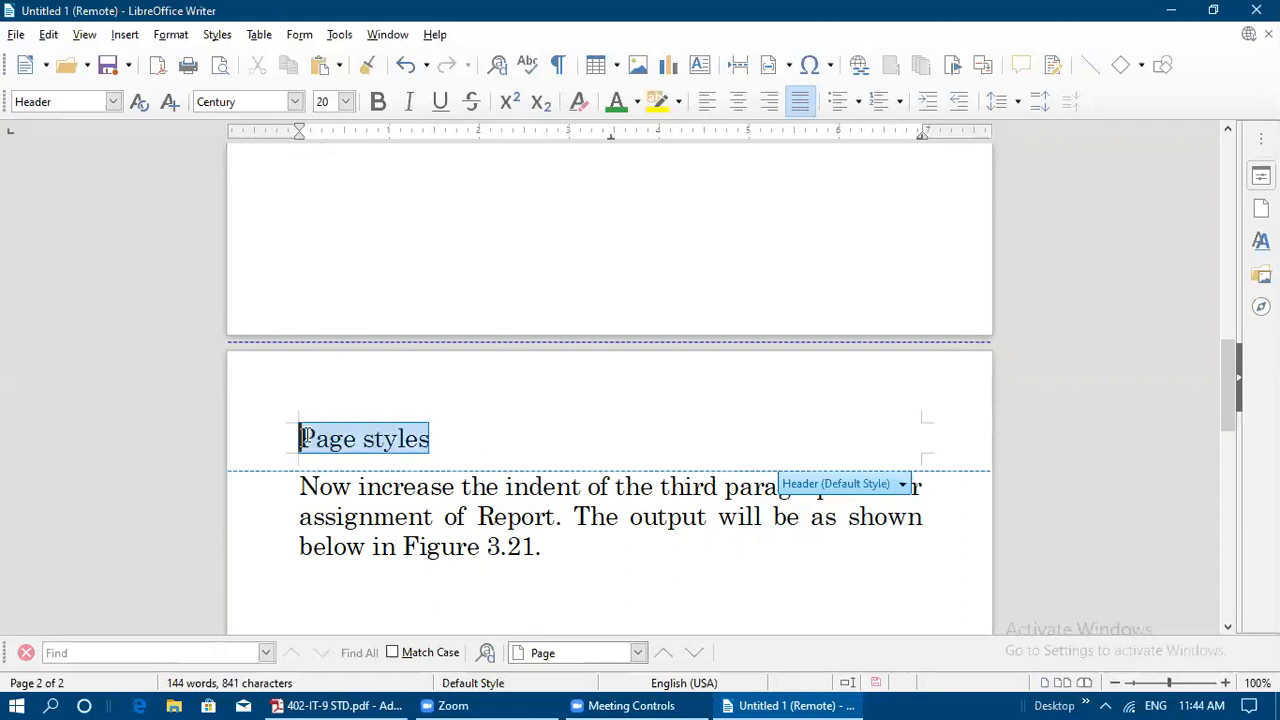
left_click(638, 105)
left_click(694, 234)
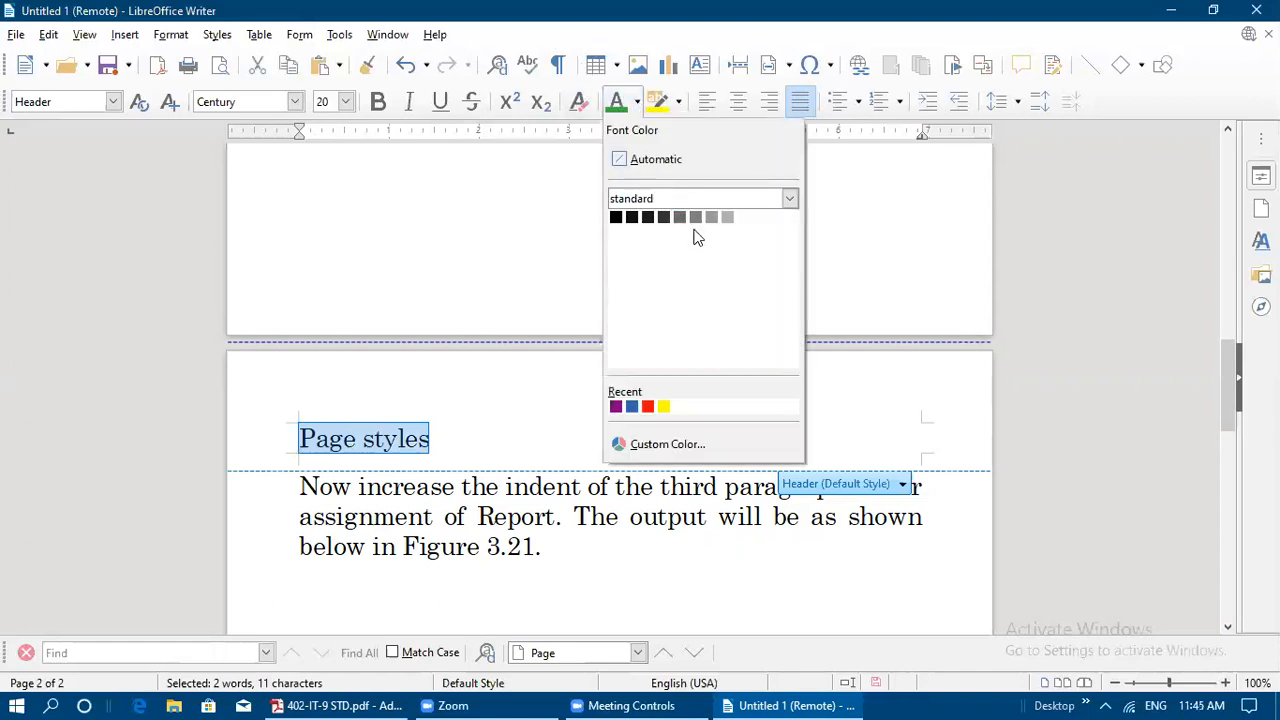
left_click(637, 102)
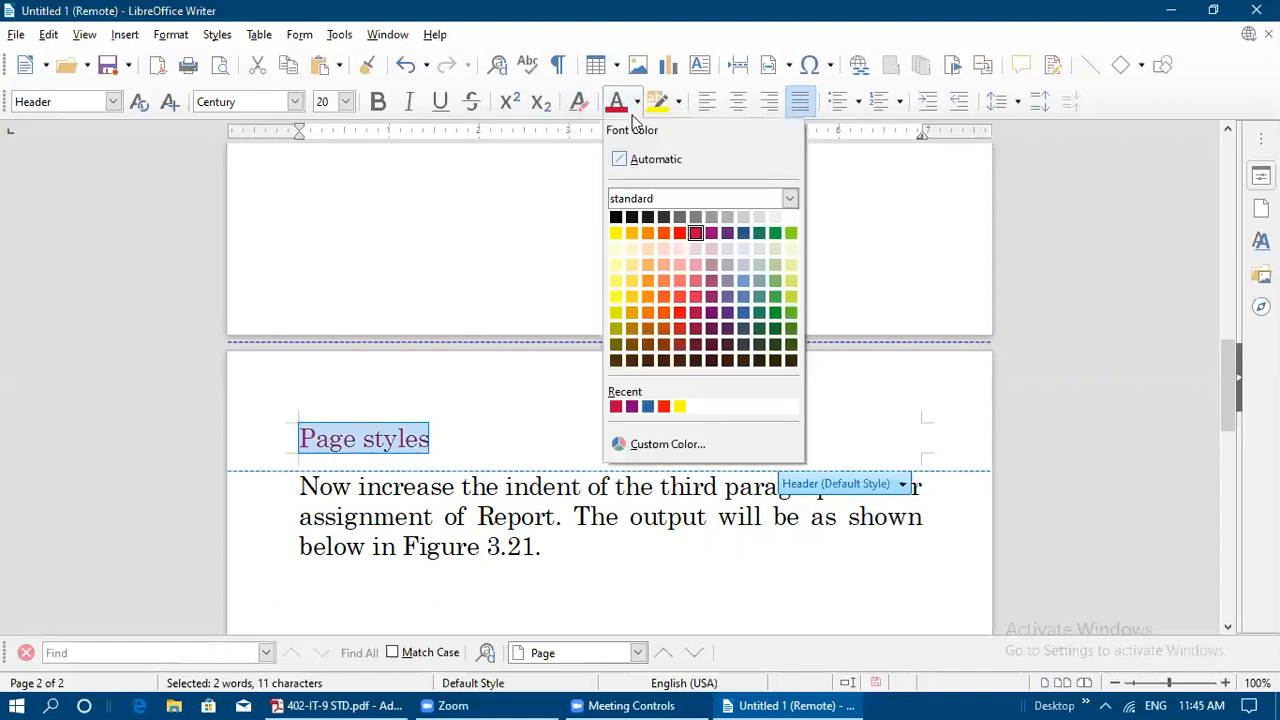
left_click(679, 314)
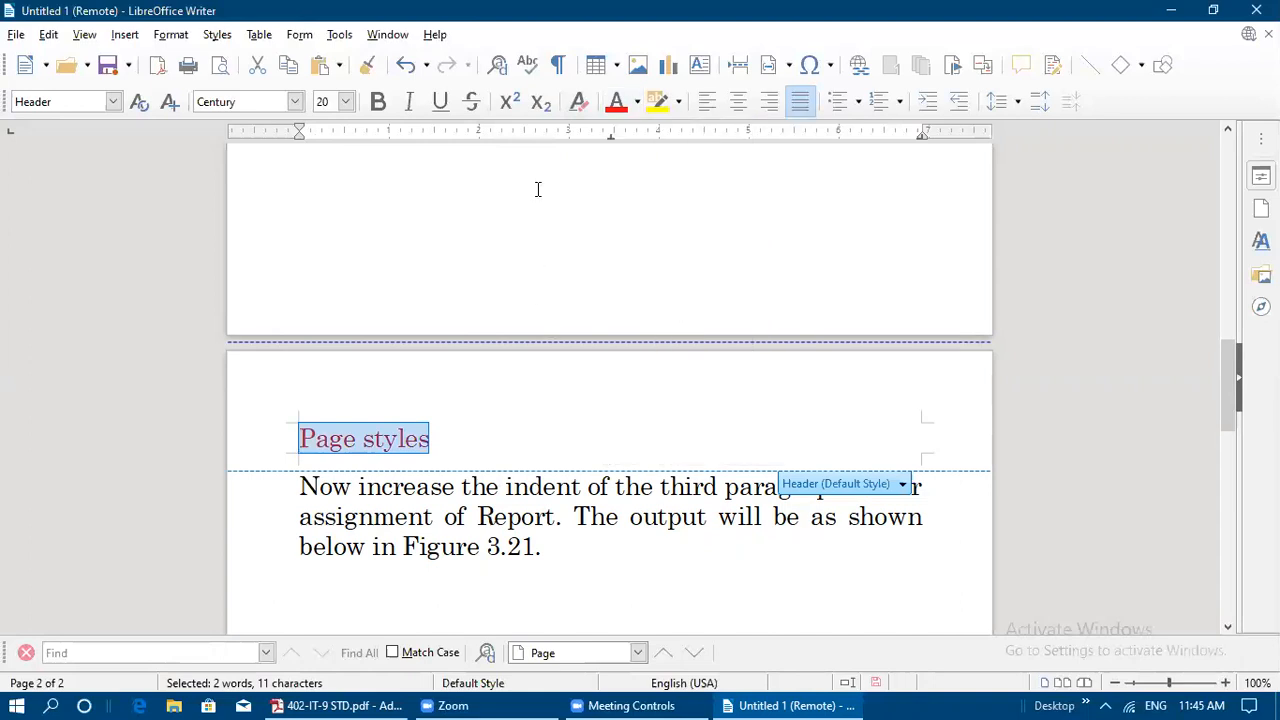
left_click(738, 101)
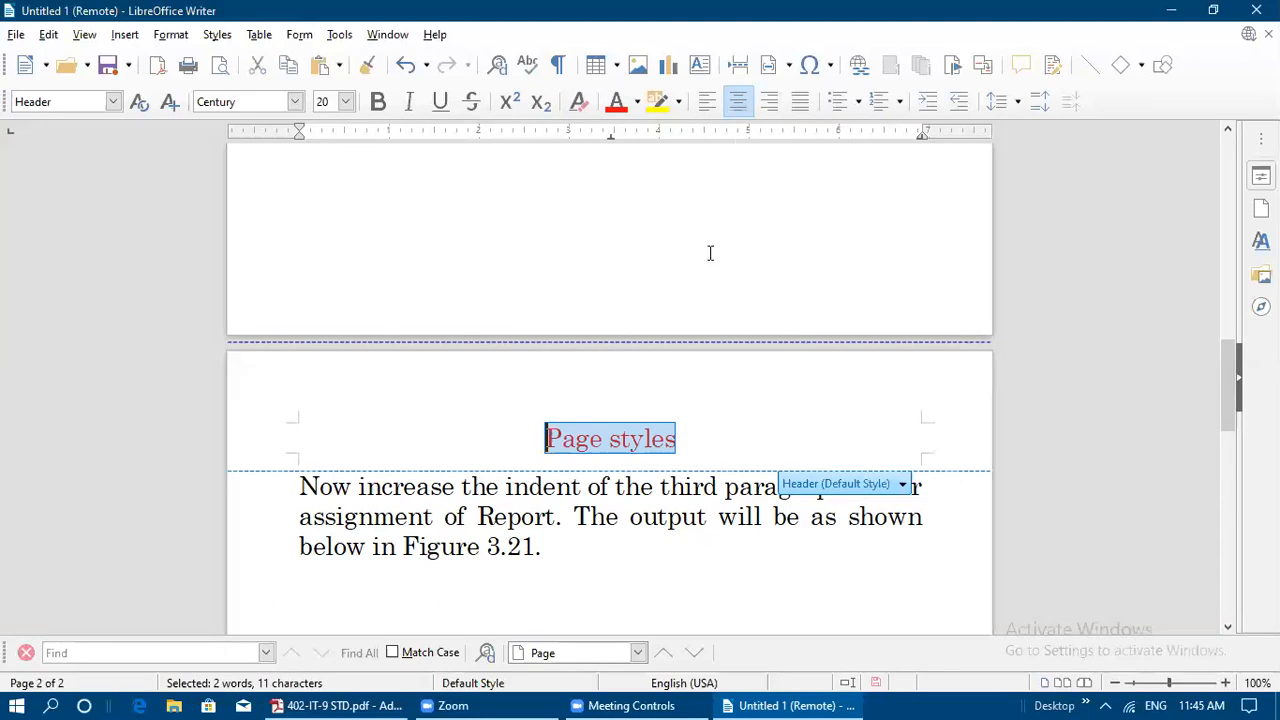
left_click(723, 408)
Turn on the footer in the Default Style page settings and apply the change
scroll(720, 390, "up", 6)
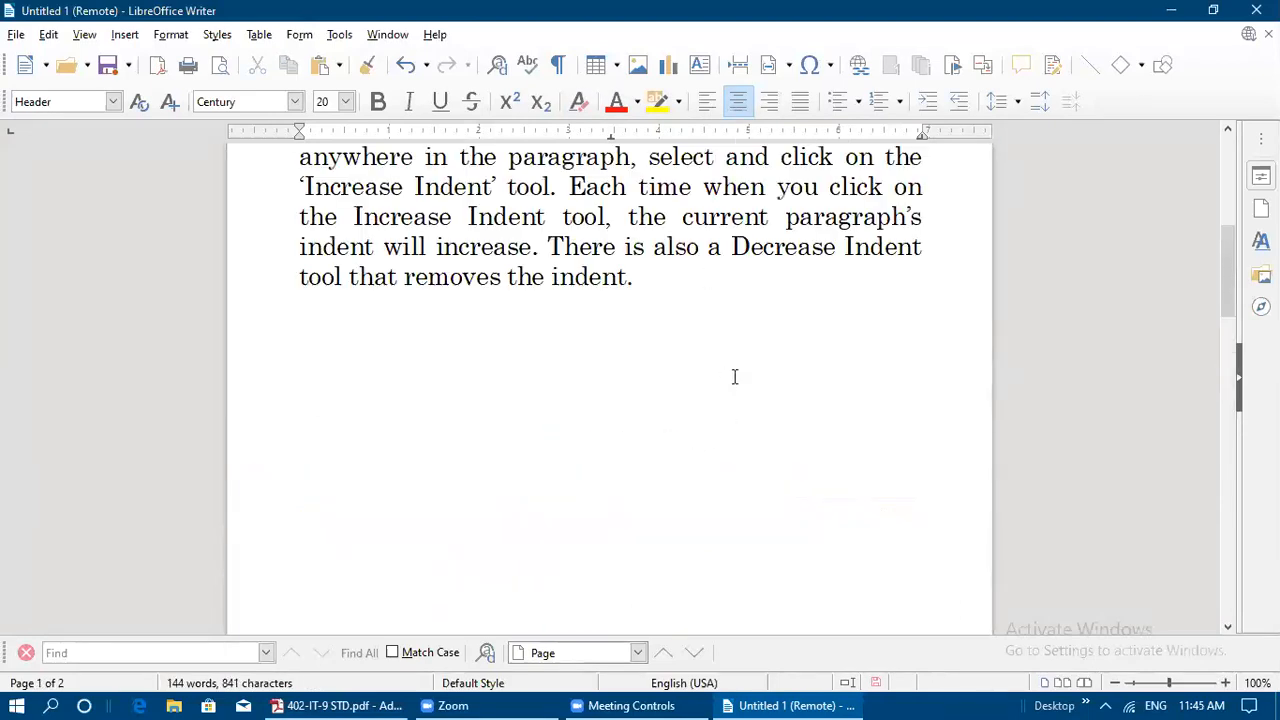
left_click(738, 367)
scroll(738, 367, "up", 8)
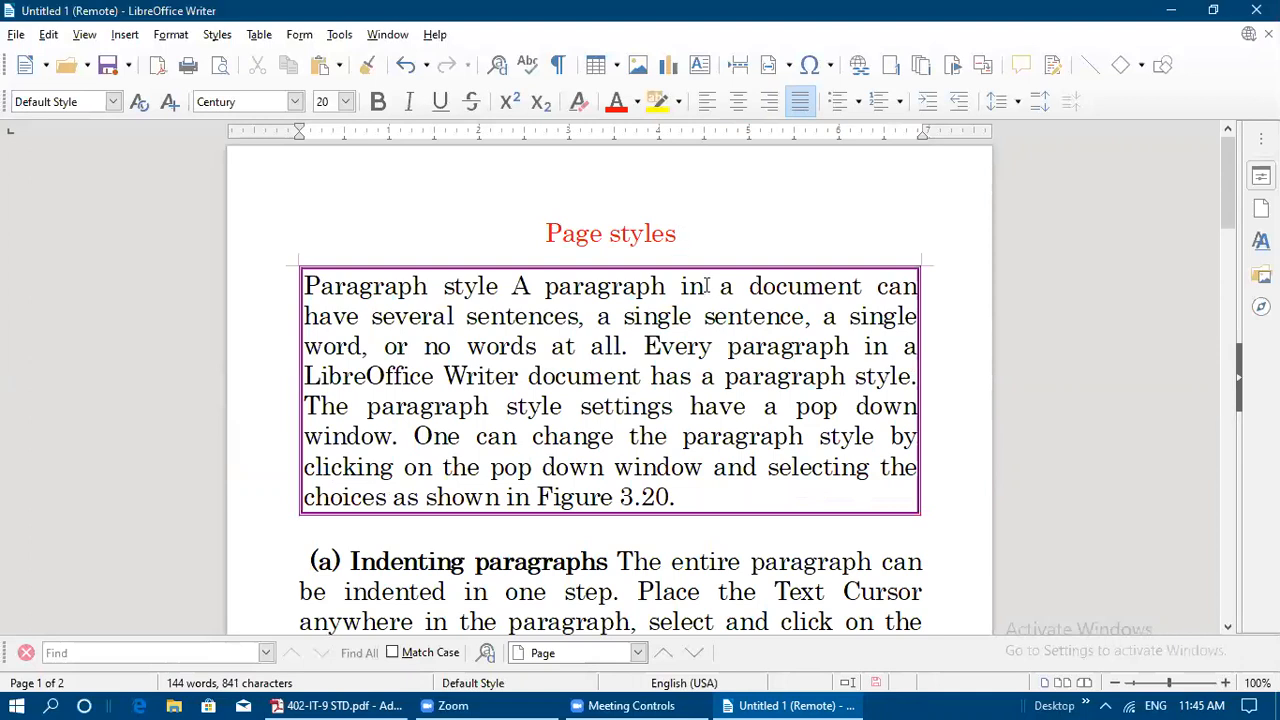
left_click(172, 35)
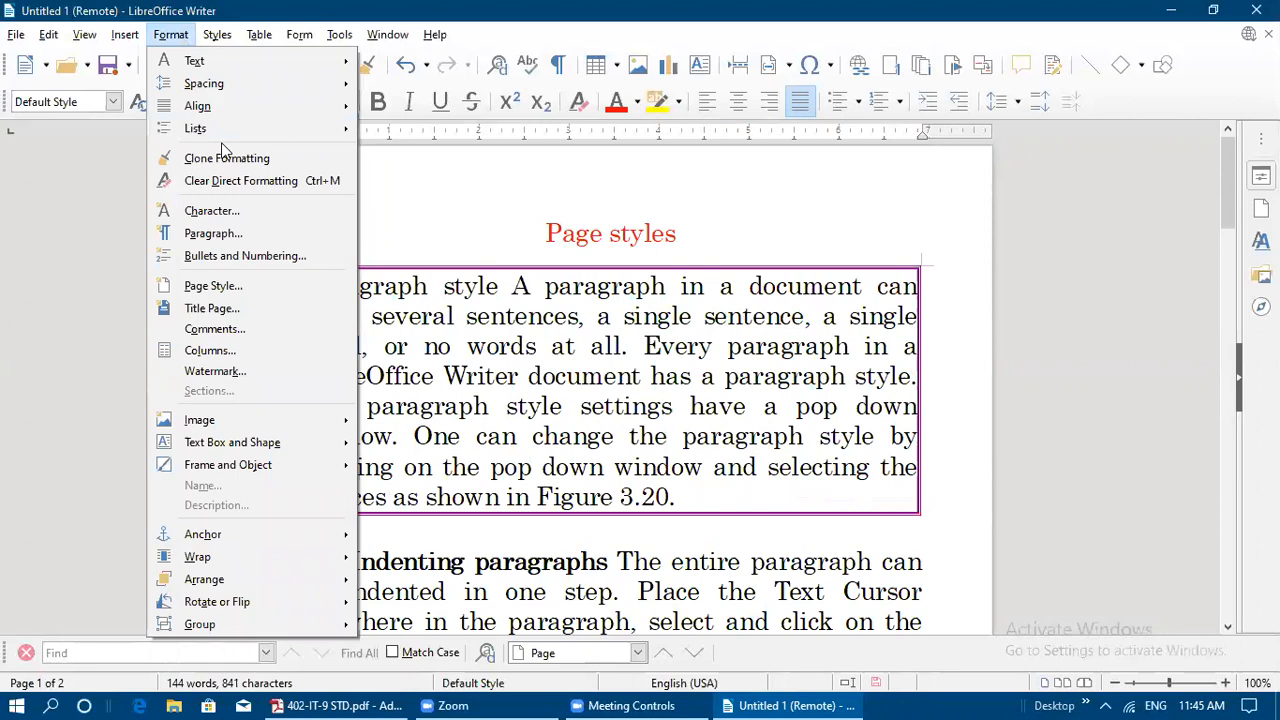
left_click(235, 292)
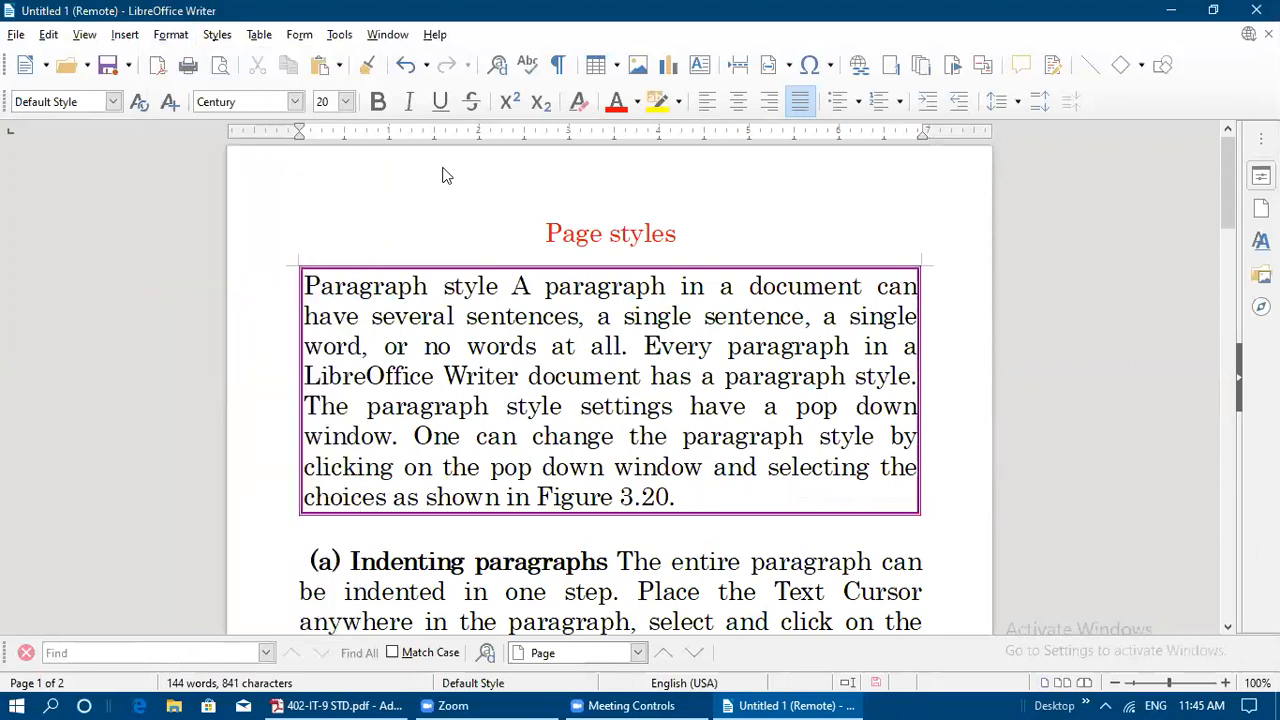
left_click(553, 120)
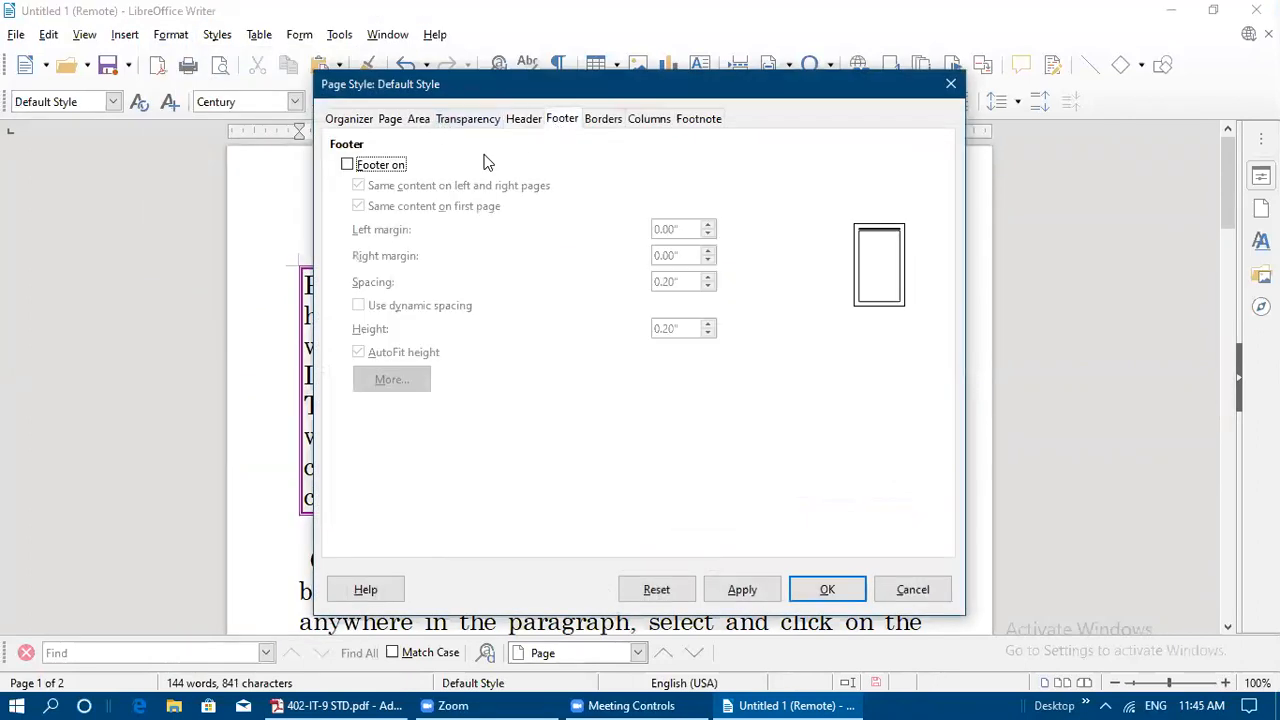
left_click(347, 165)
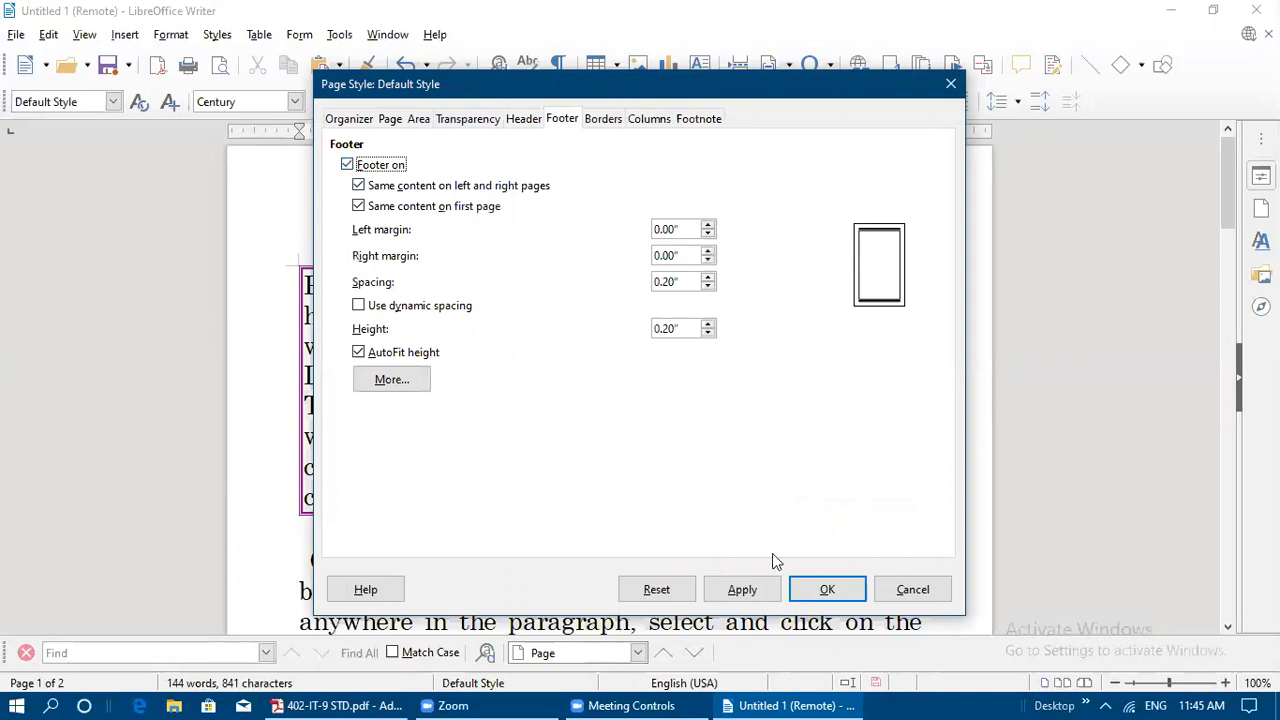
left_click(827, 589)
Center-align the first page's footer and insert an automatic page number field in it
scroll(590, 320, "down", 5)
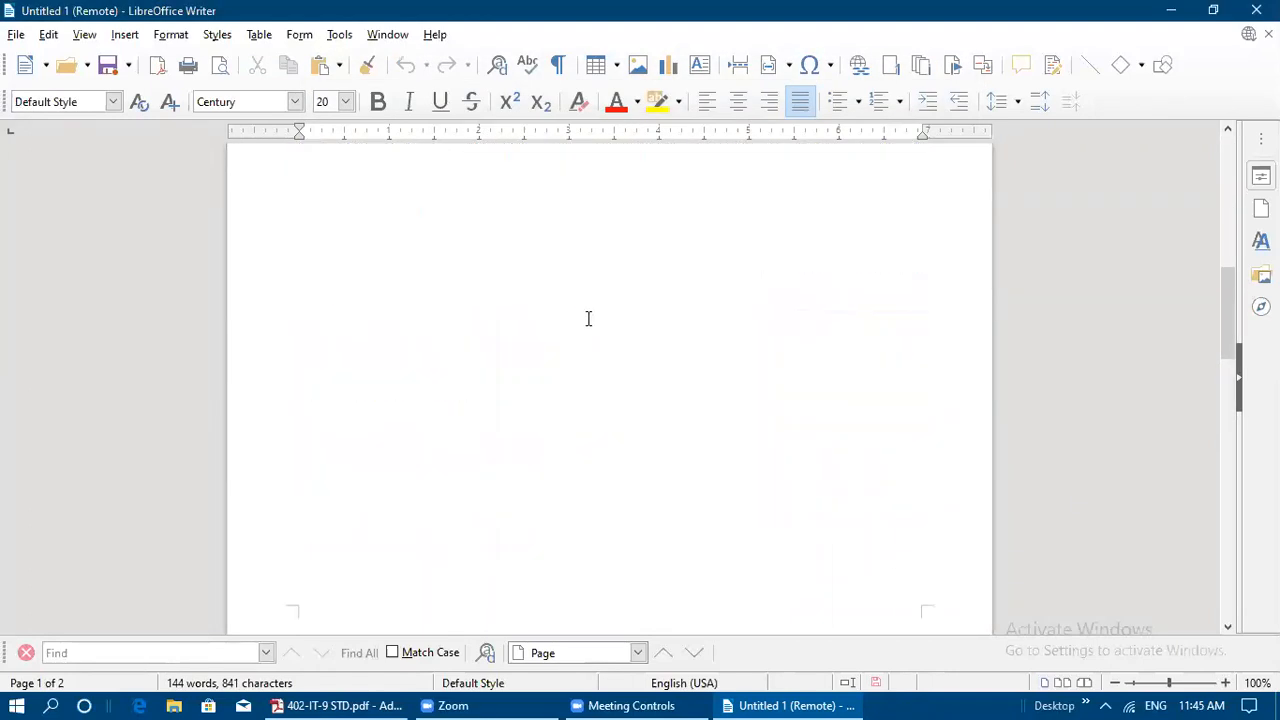
left_click(579, 446)
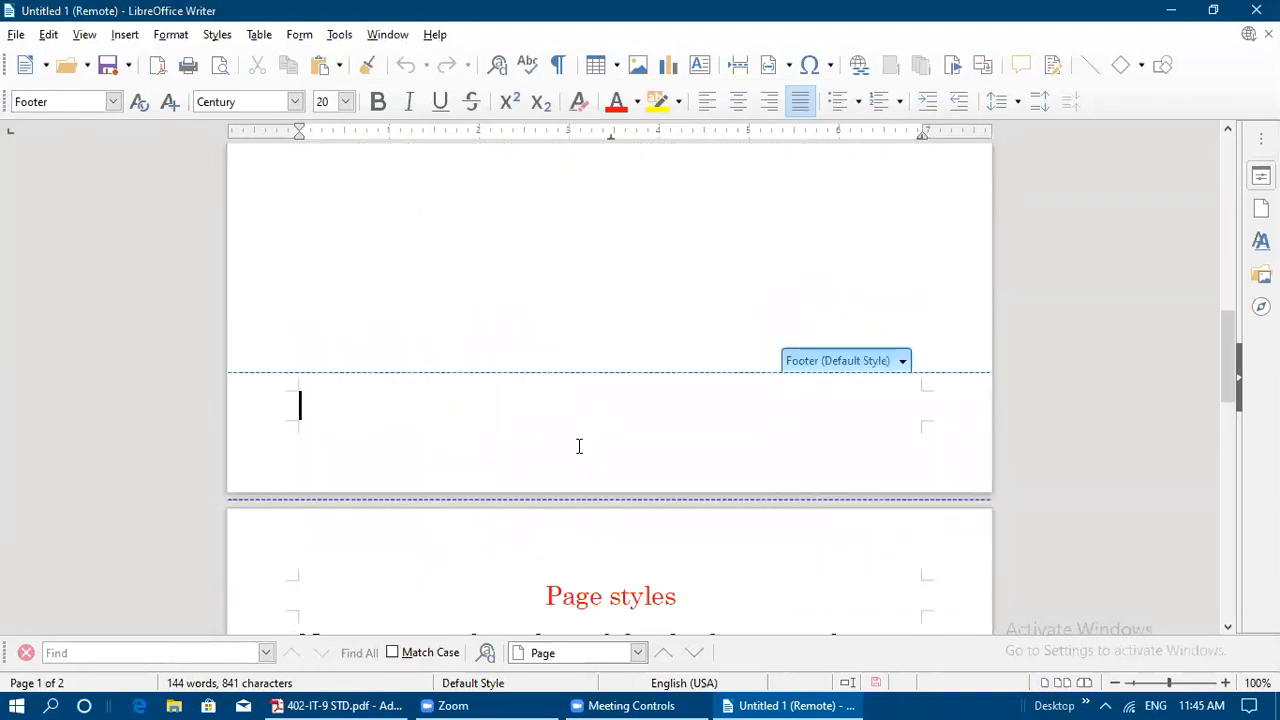
left_click(737, 104)
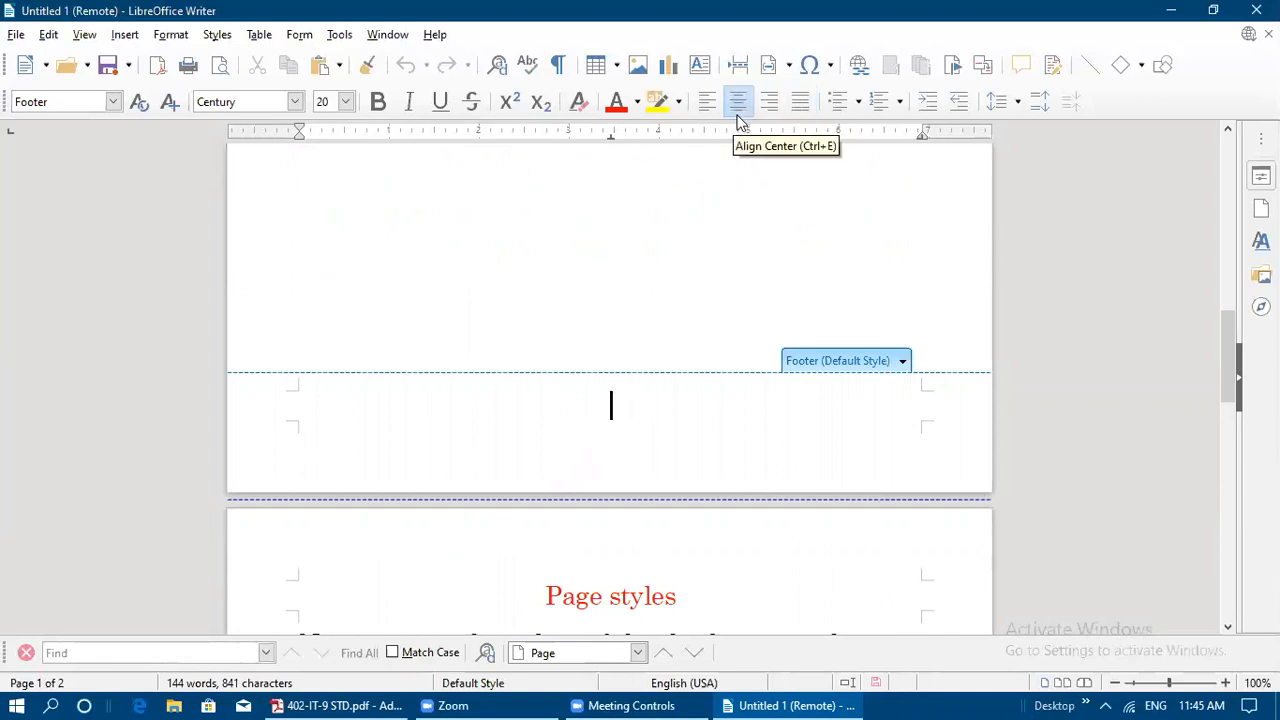
type("1")
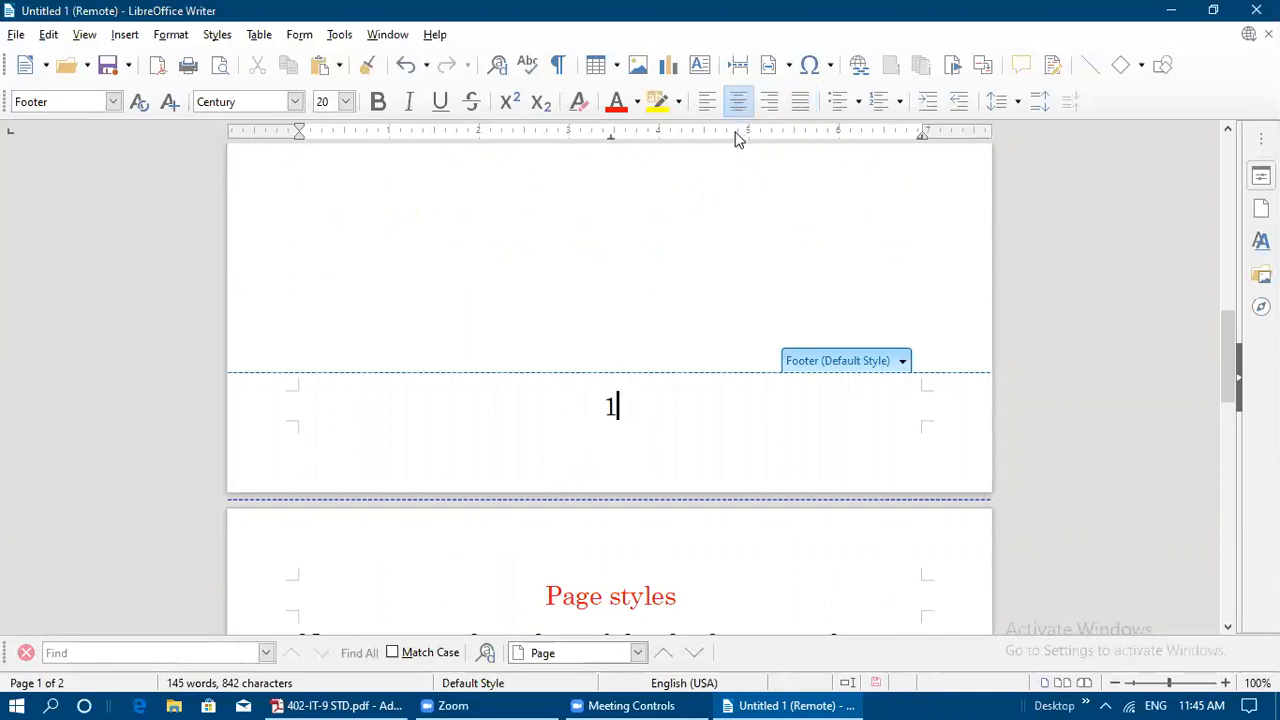
key("BackSpace")
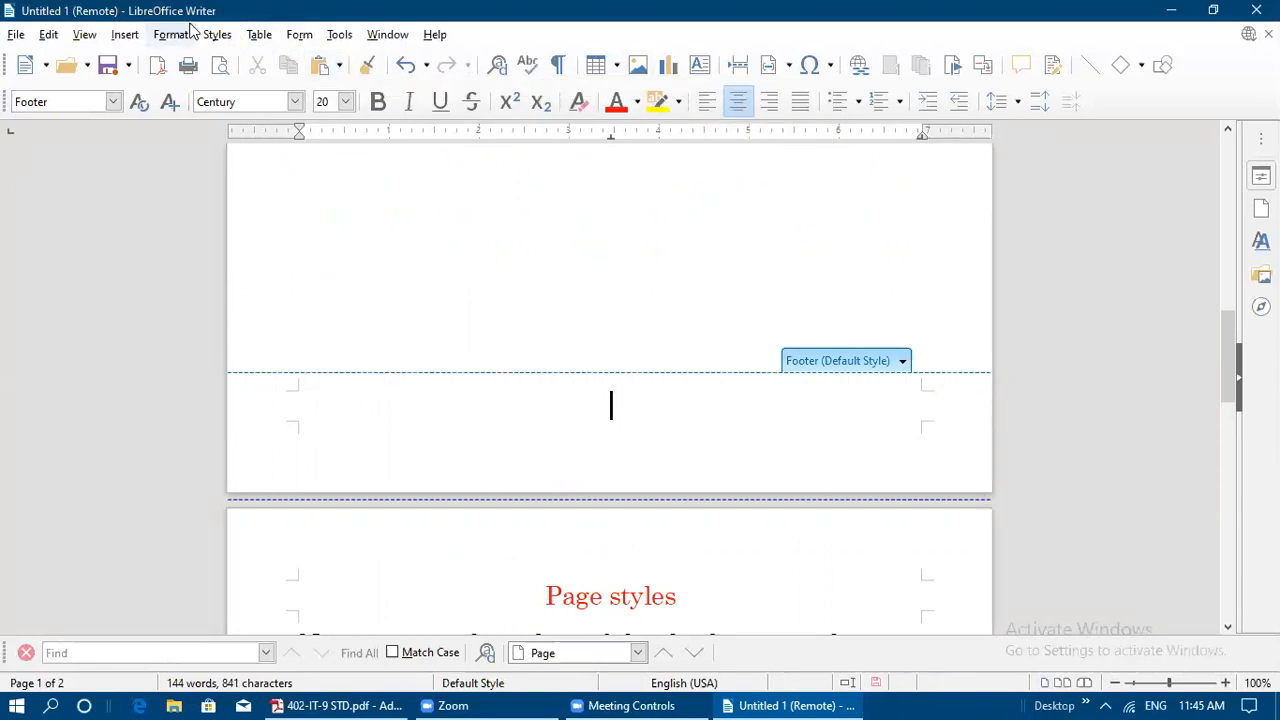
left_click(129, 37)
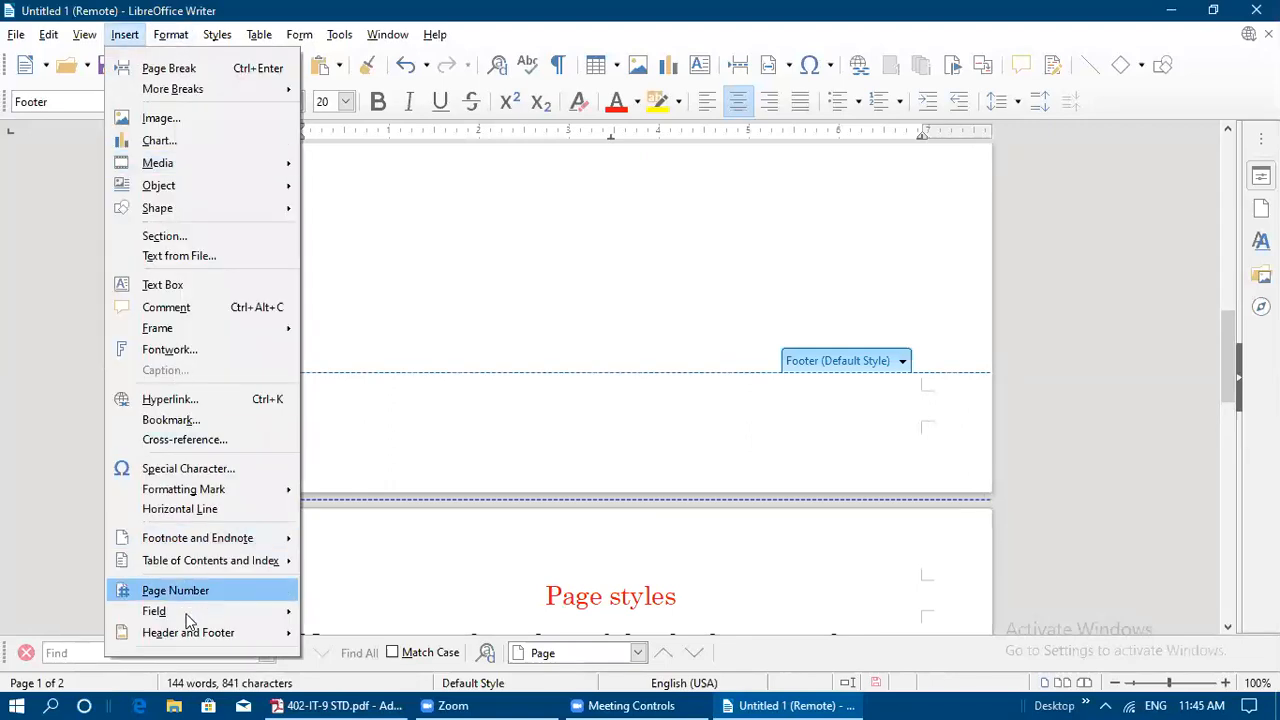
mouse_move(187, 635)
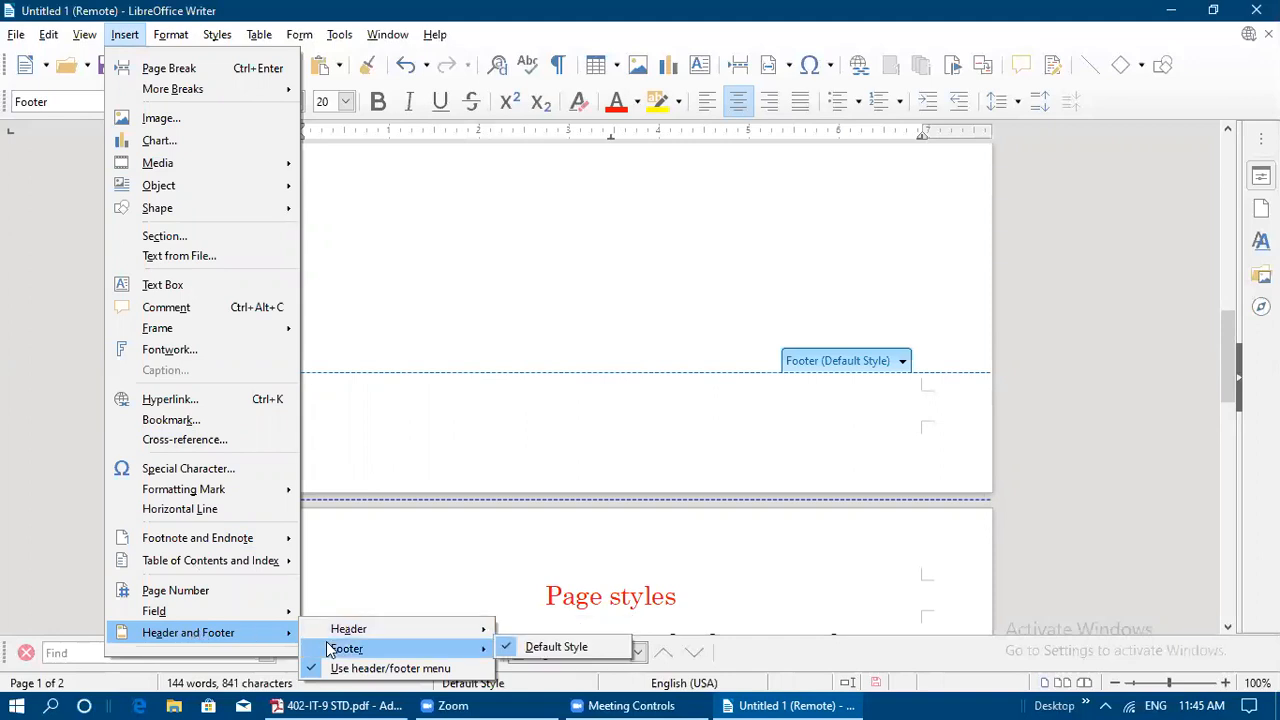
left_click(218, 588)
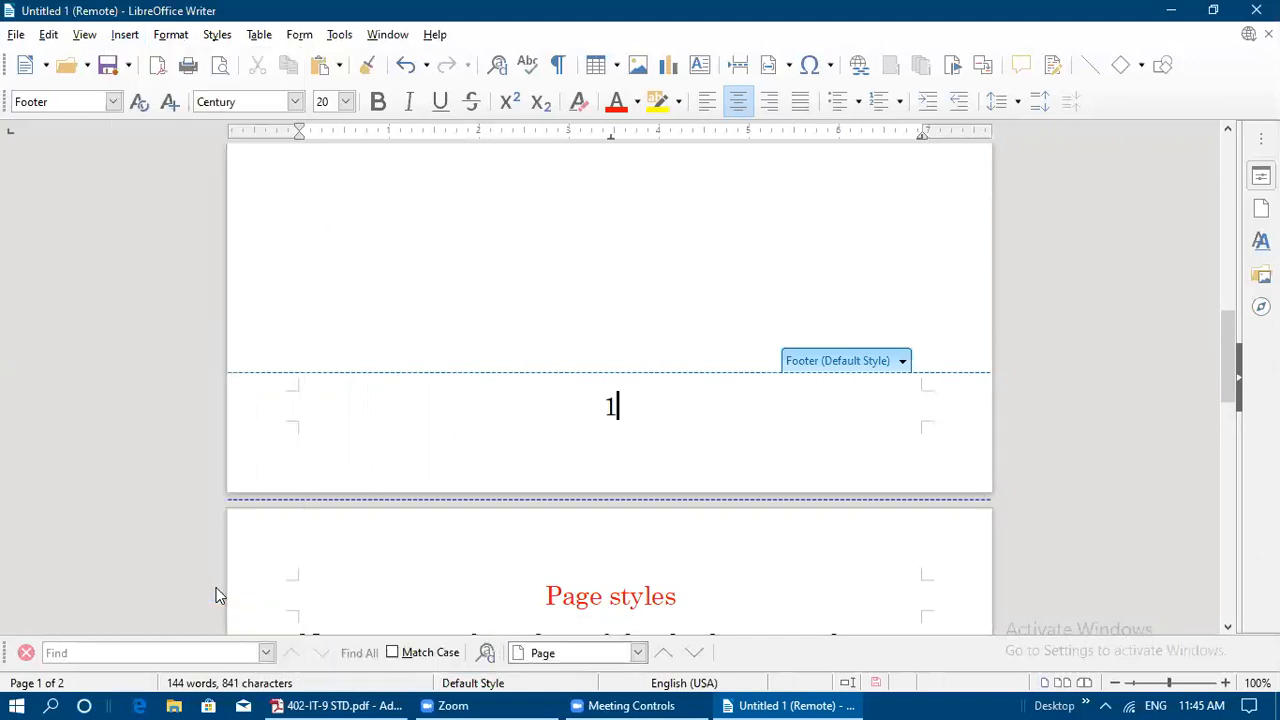
Check the header text and the footer page numbers on both pages, and review the page number insertion command
left_click(400, 351)
scroll(548, 283, "up", 5)
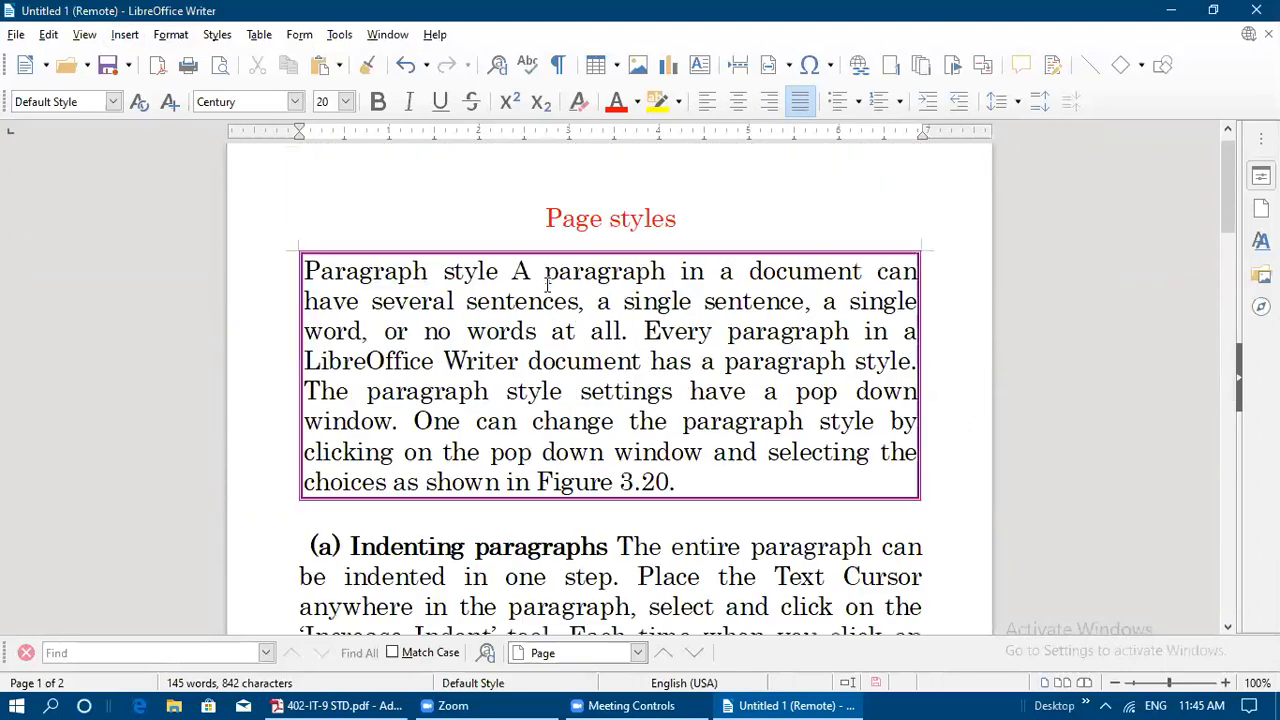
scroll(552, 300, "down", 12)
scroll(557, 317, "down", 18)
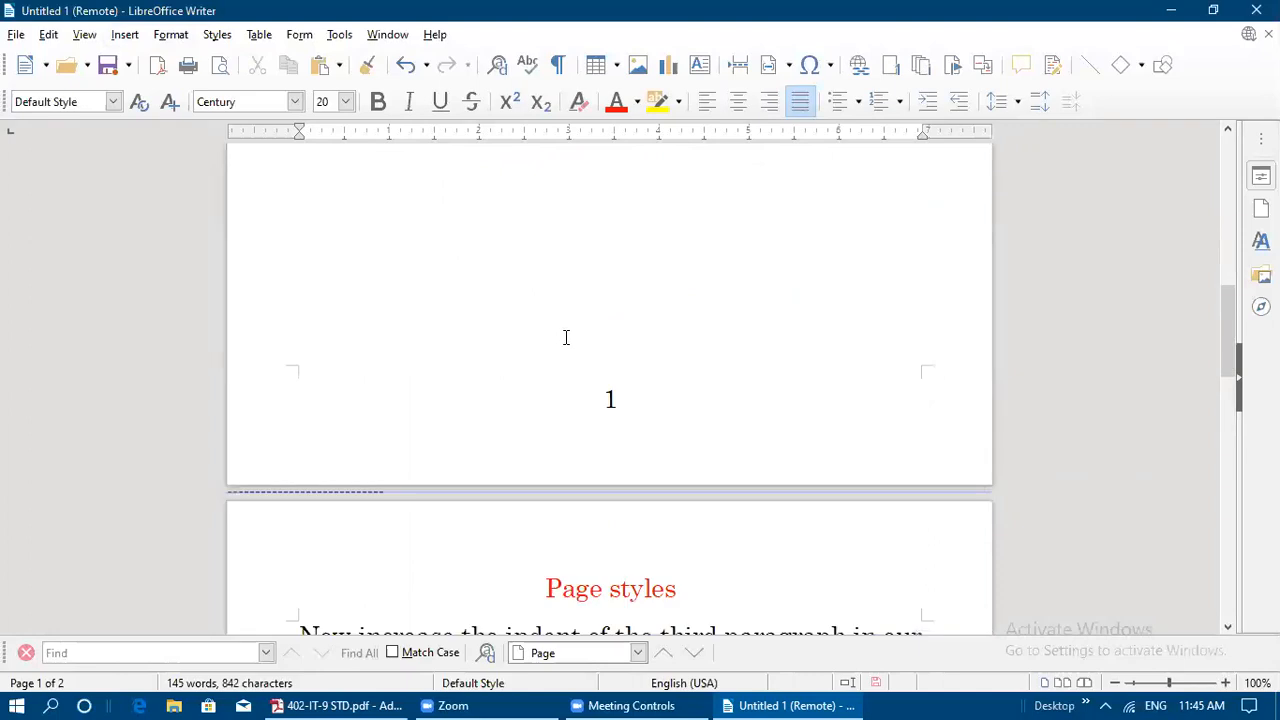
scroll(571, 345, "down", 1)
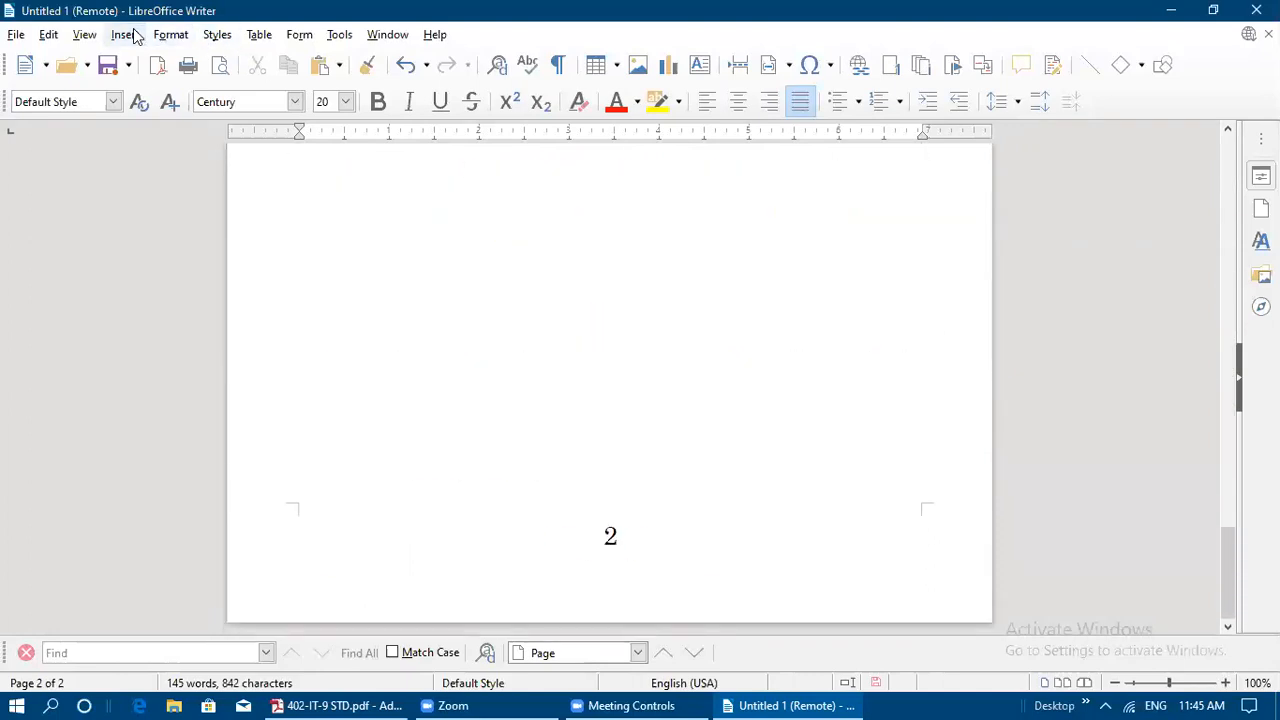
left_click(621, 538)
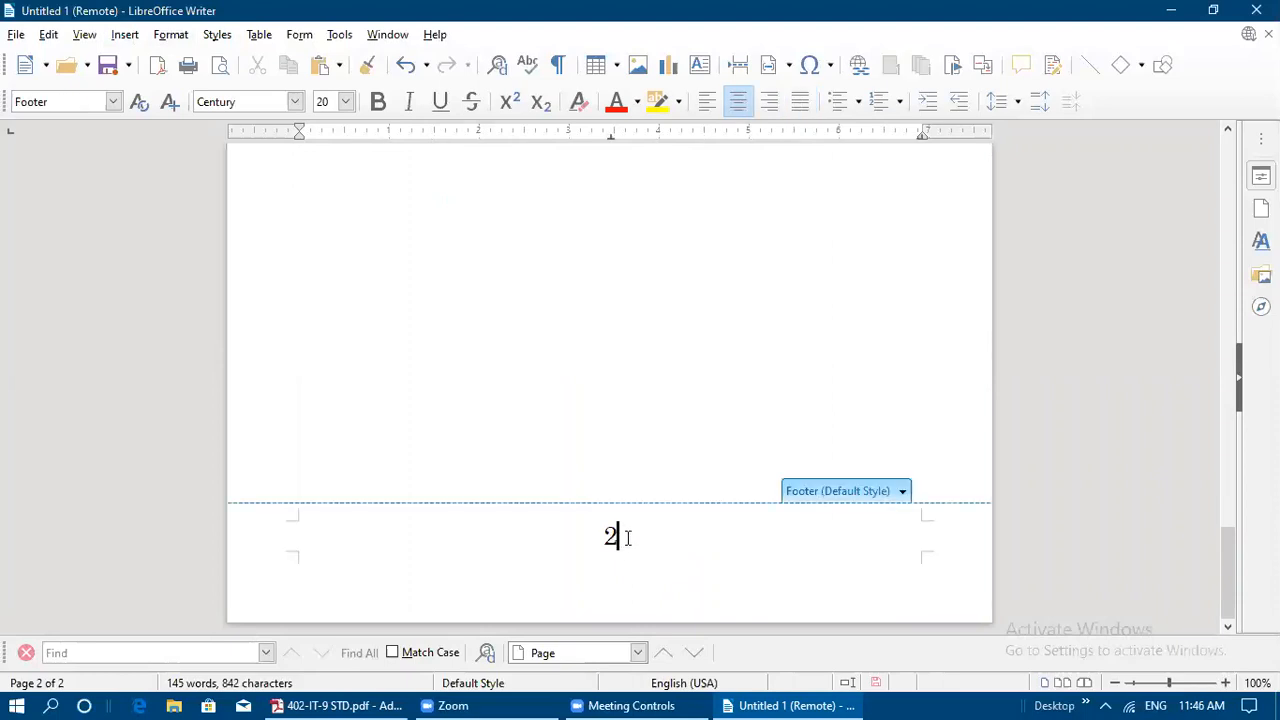
left_click(125, 34)
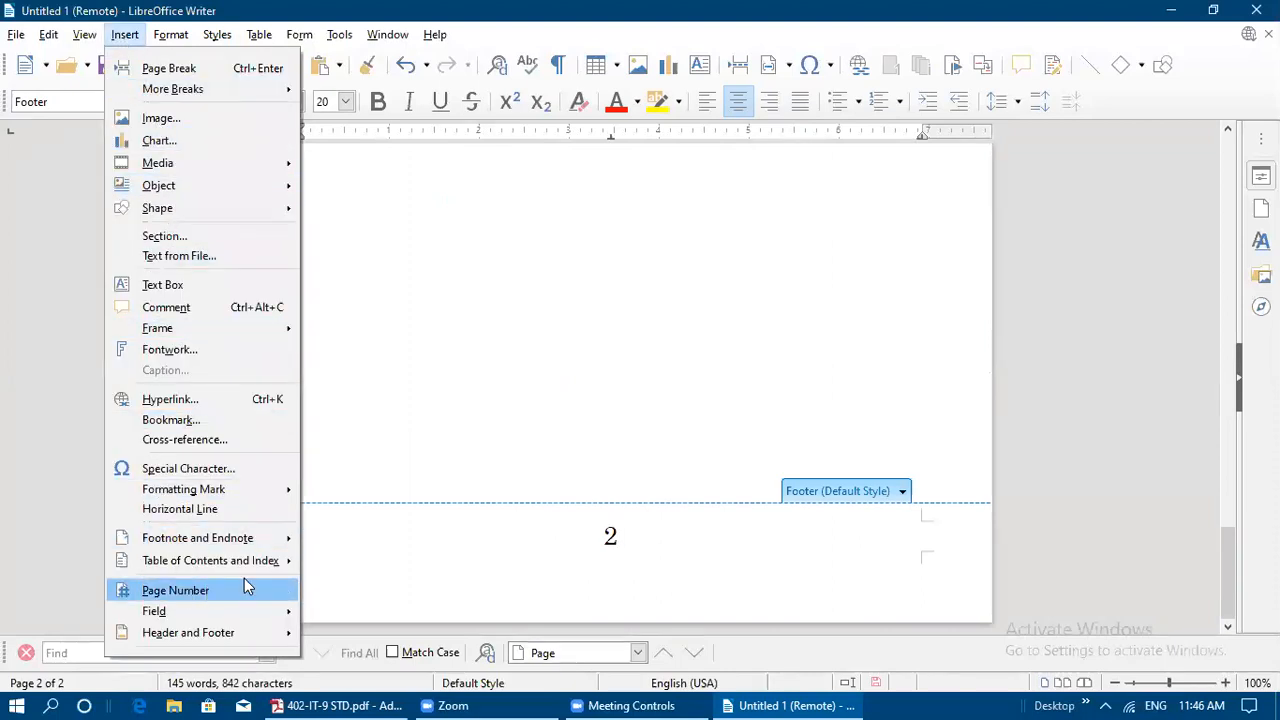
left_click(510, 362)
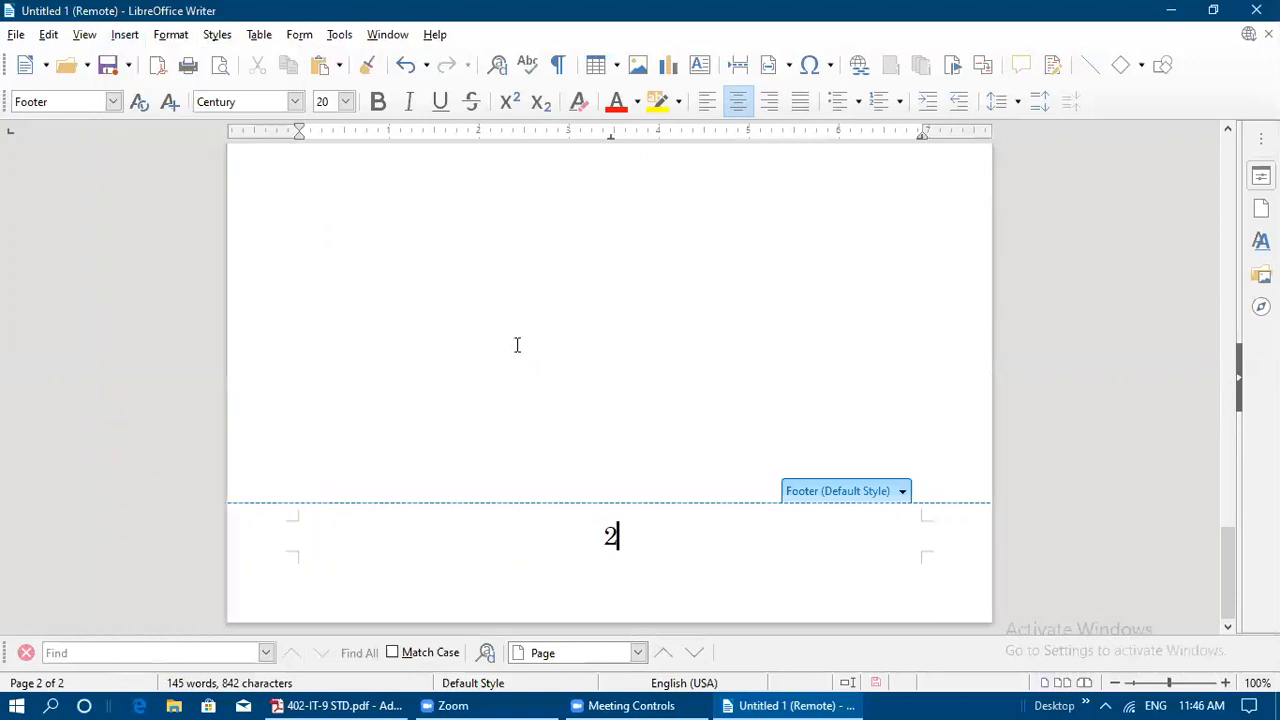
scroll(517, 345, "up", 5)
scroll(517, 345, "up", 5)
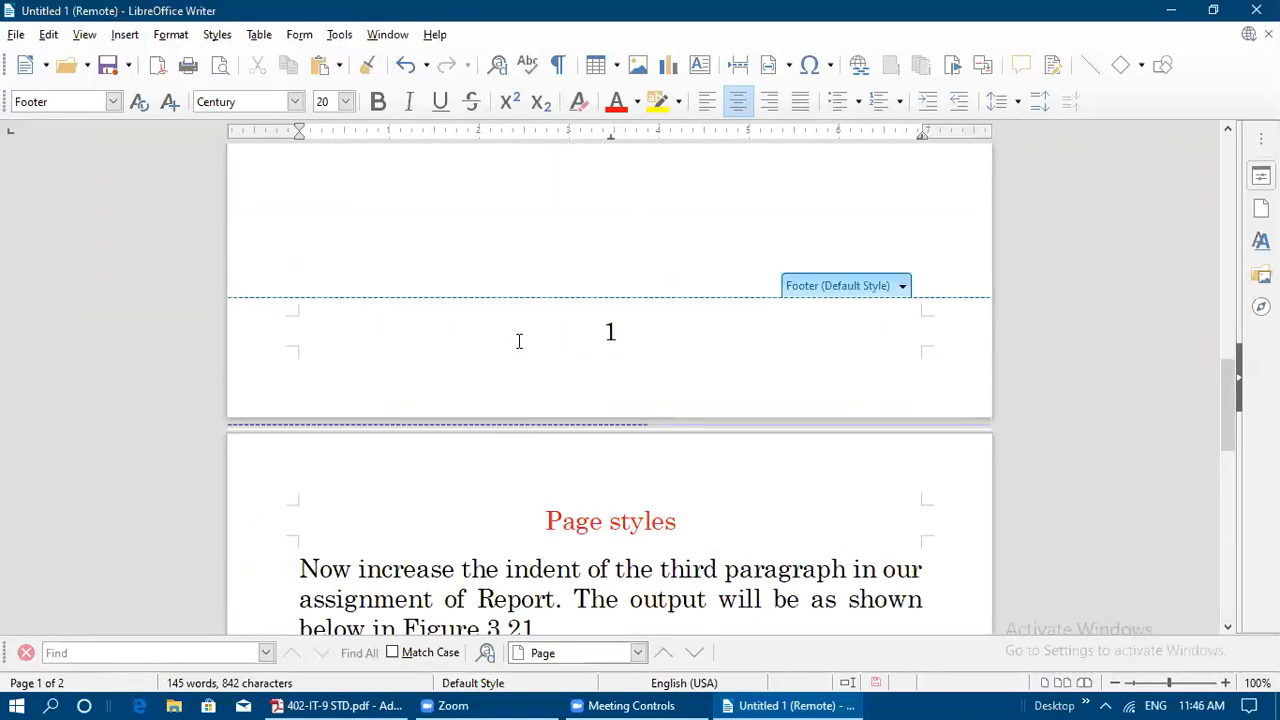
left_click(626, 334)
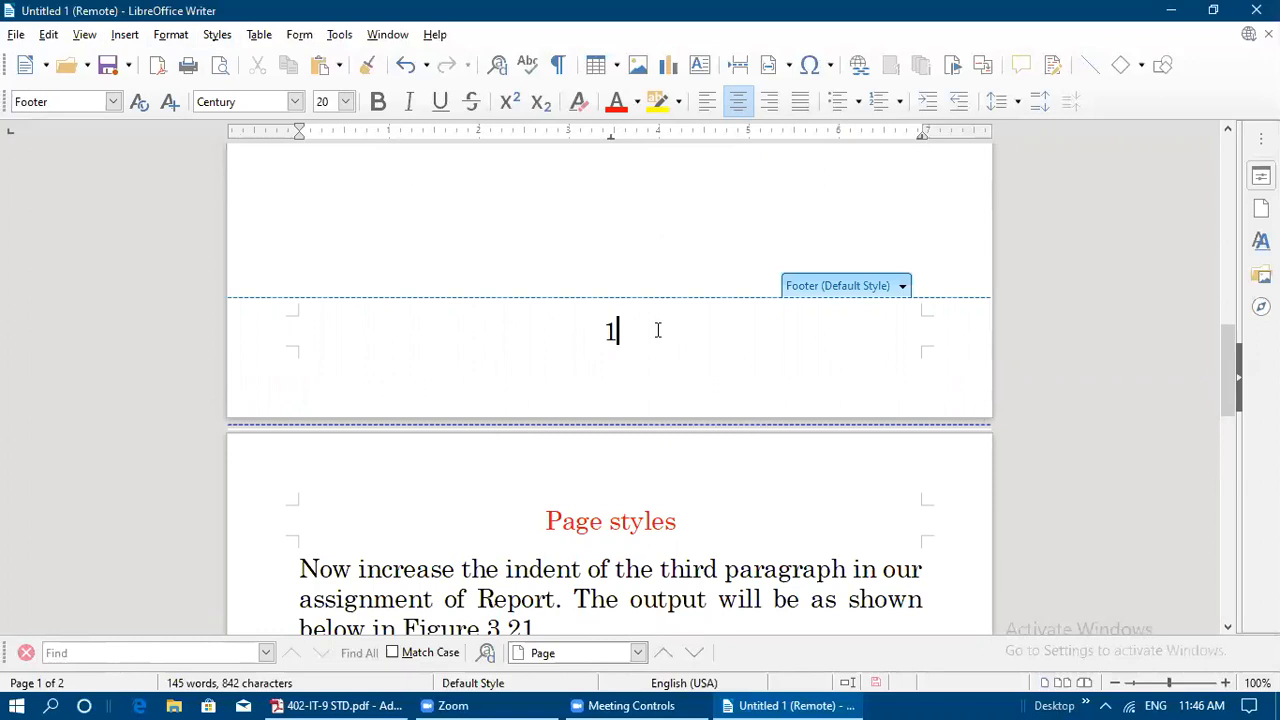
Switch to the textbook PDF and read from the header/footer instructions through "Defining borders and backgrounds" to the page Borders dialog figure
left_click(362, 700)
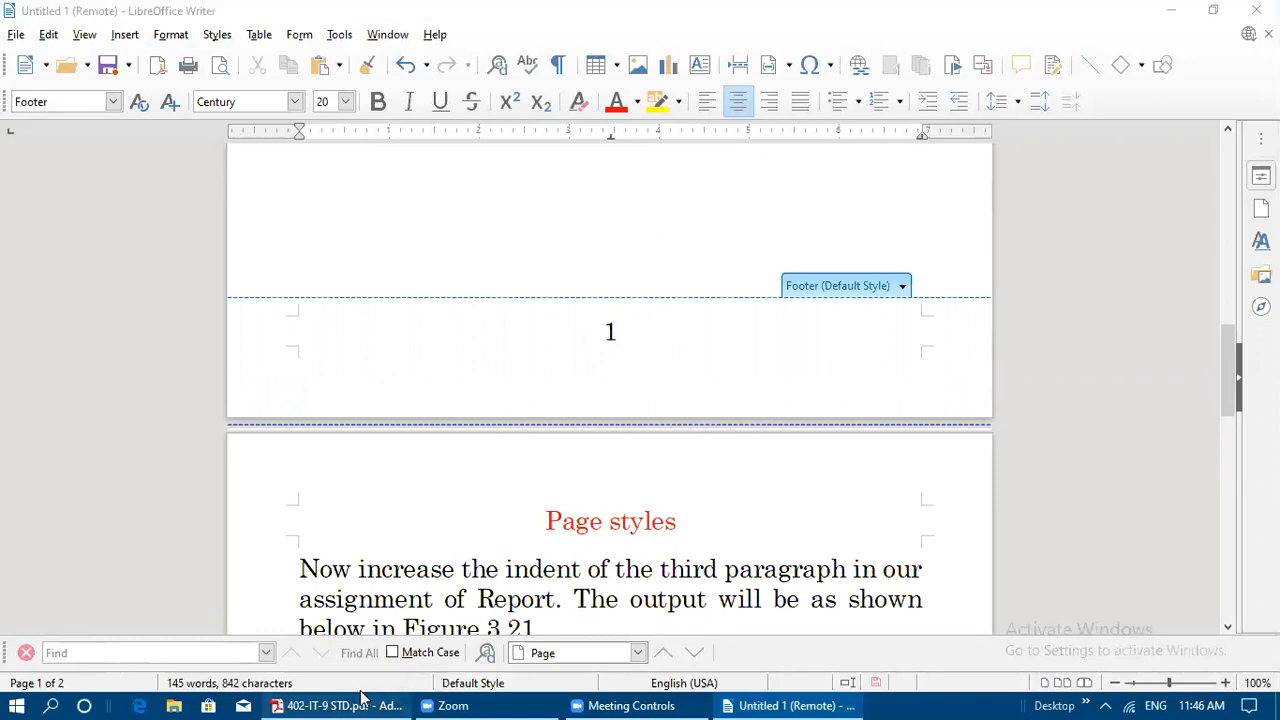
scroll(518, 522, "down", 3)
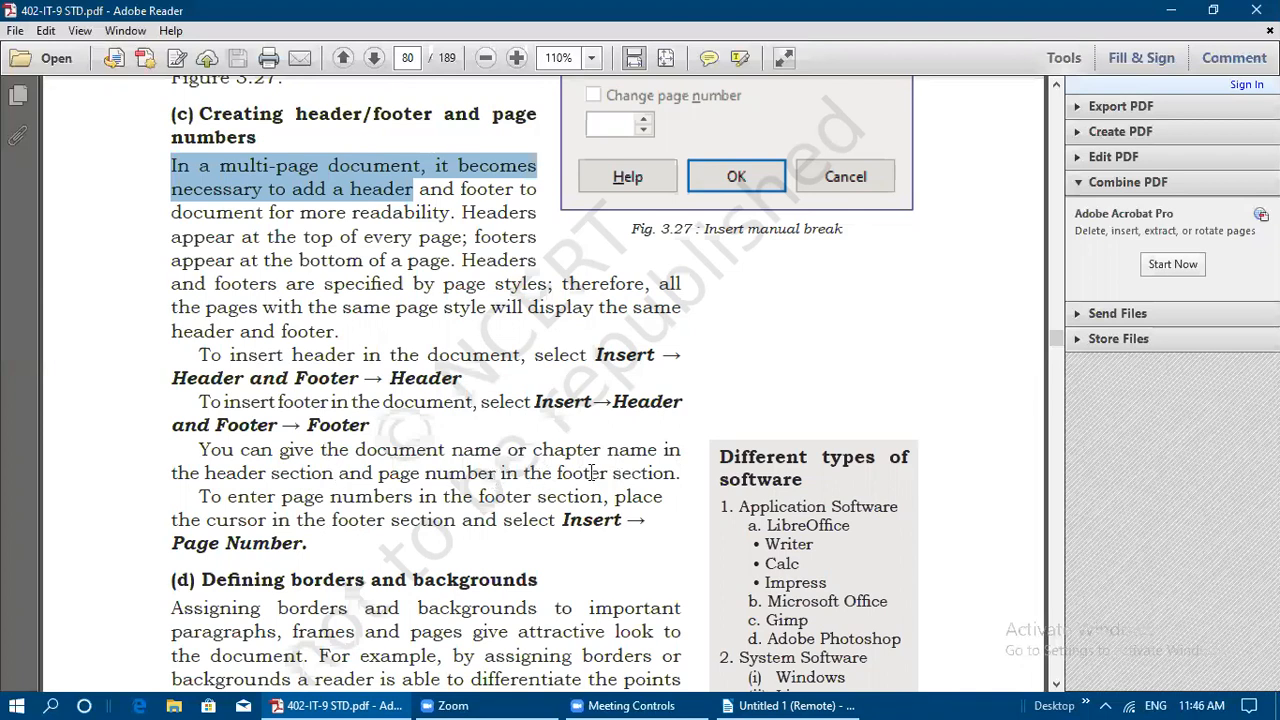
scroll(592, 472, "down", 3)
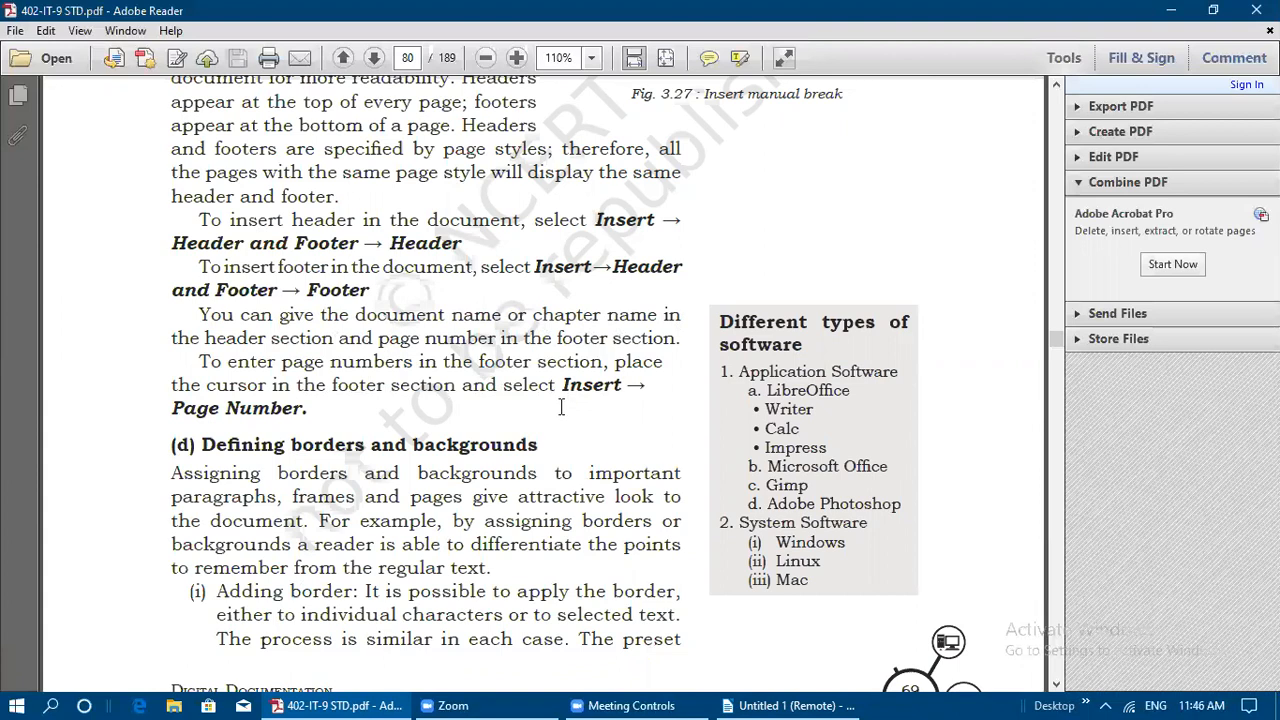
scroll(552, 400, "down", 3)
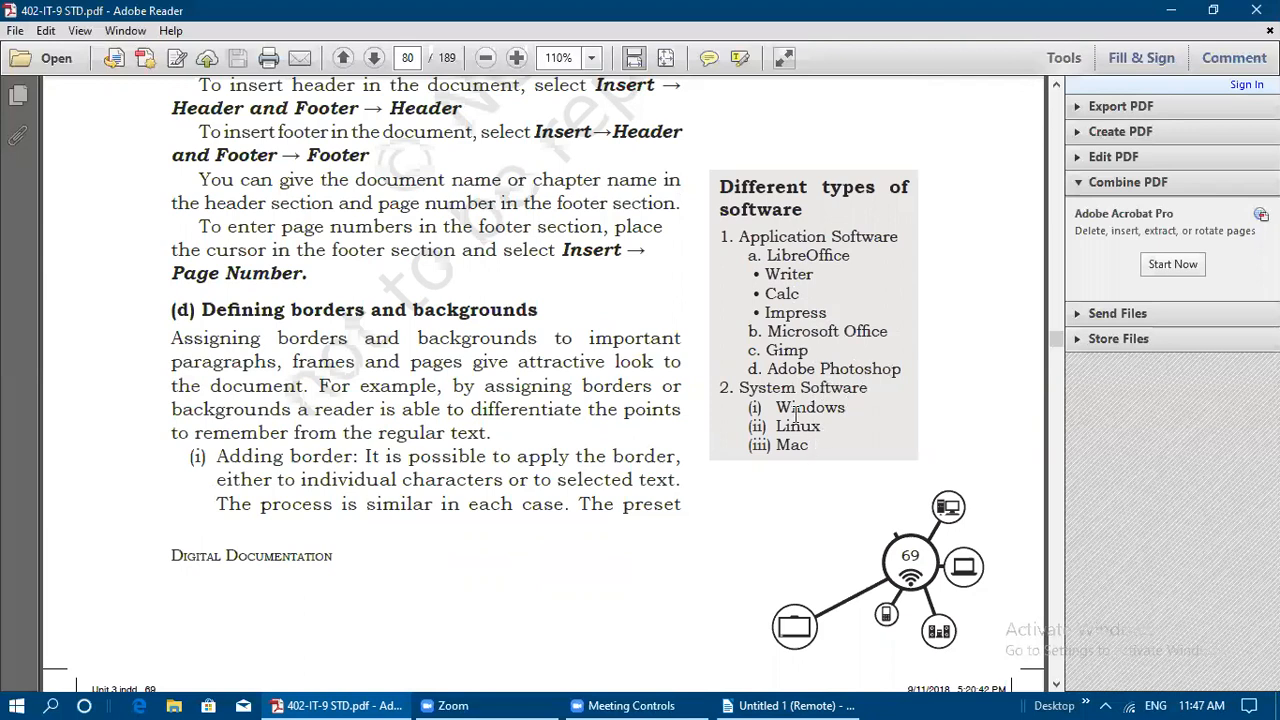
scroll(245, 343, "down", 1)
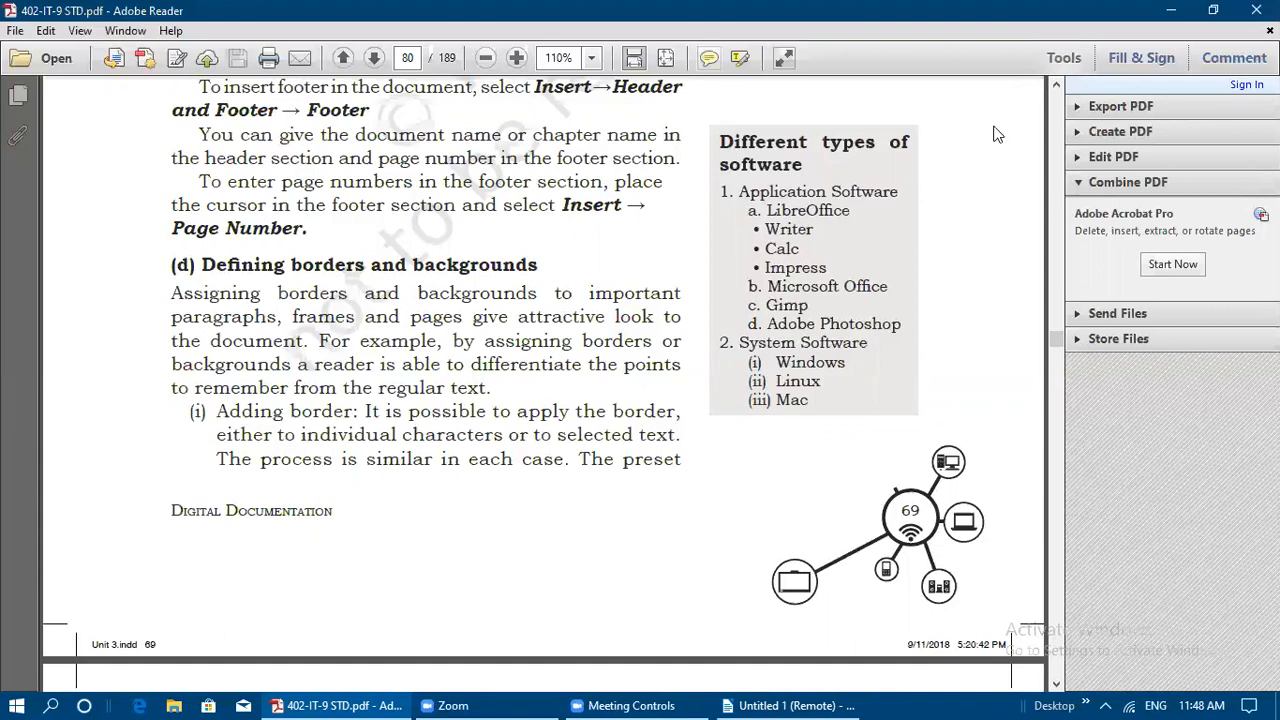
left_click_drag(720, 137, 889, 416)
left_click(893, 340)
scroll(590, 415, "down", 2)
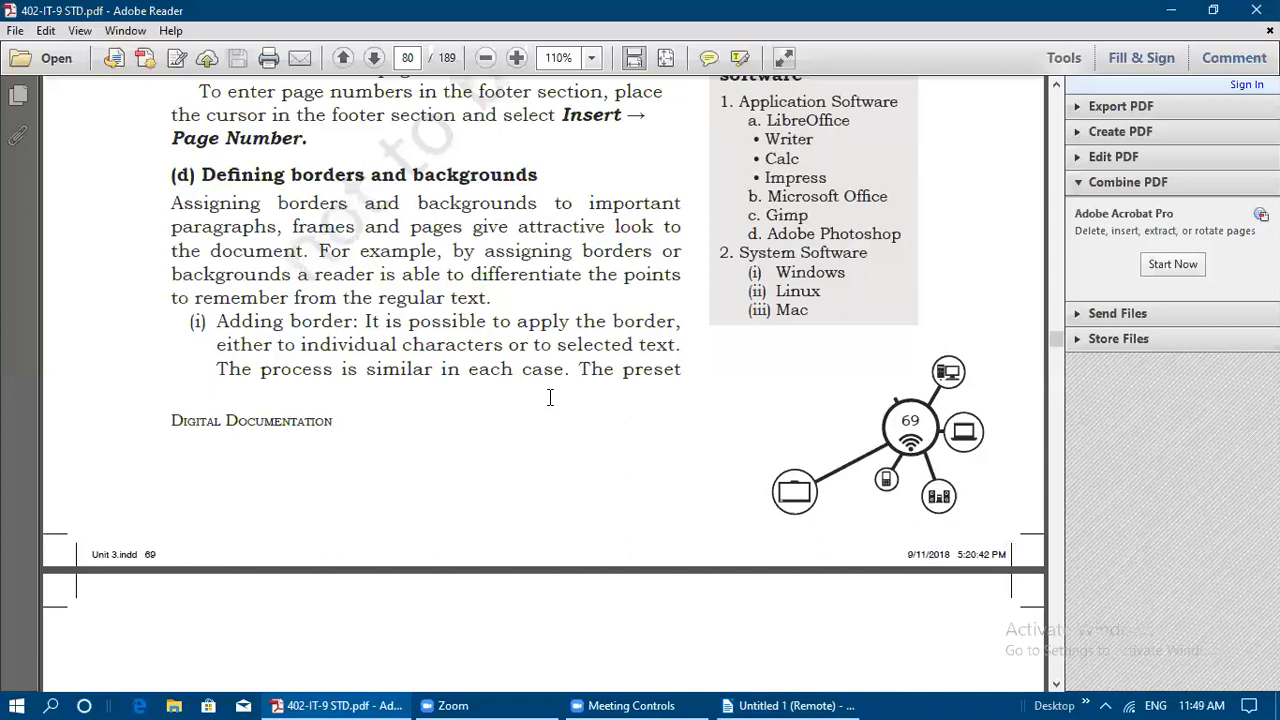
scroll(577, 447, "down", 5)
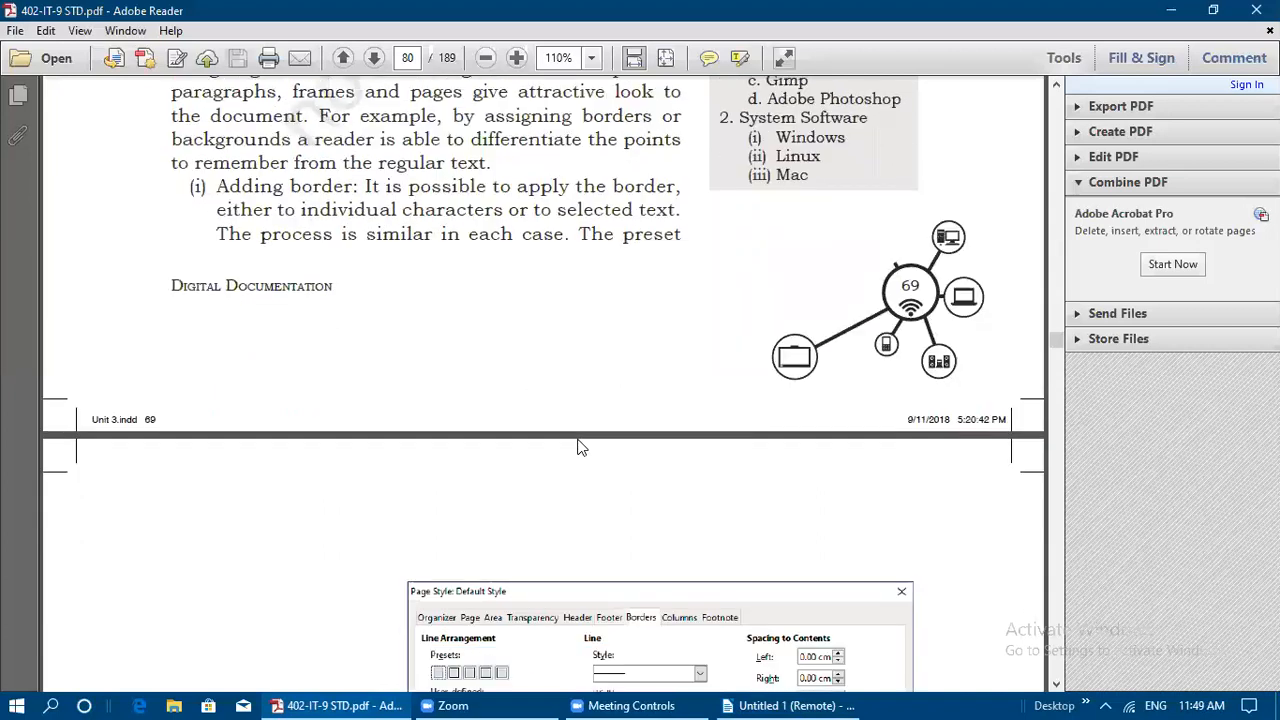
scroll(577, 447, "down", 6)
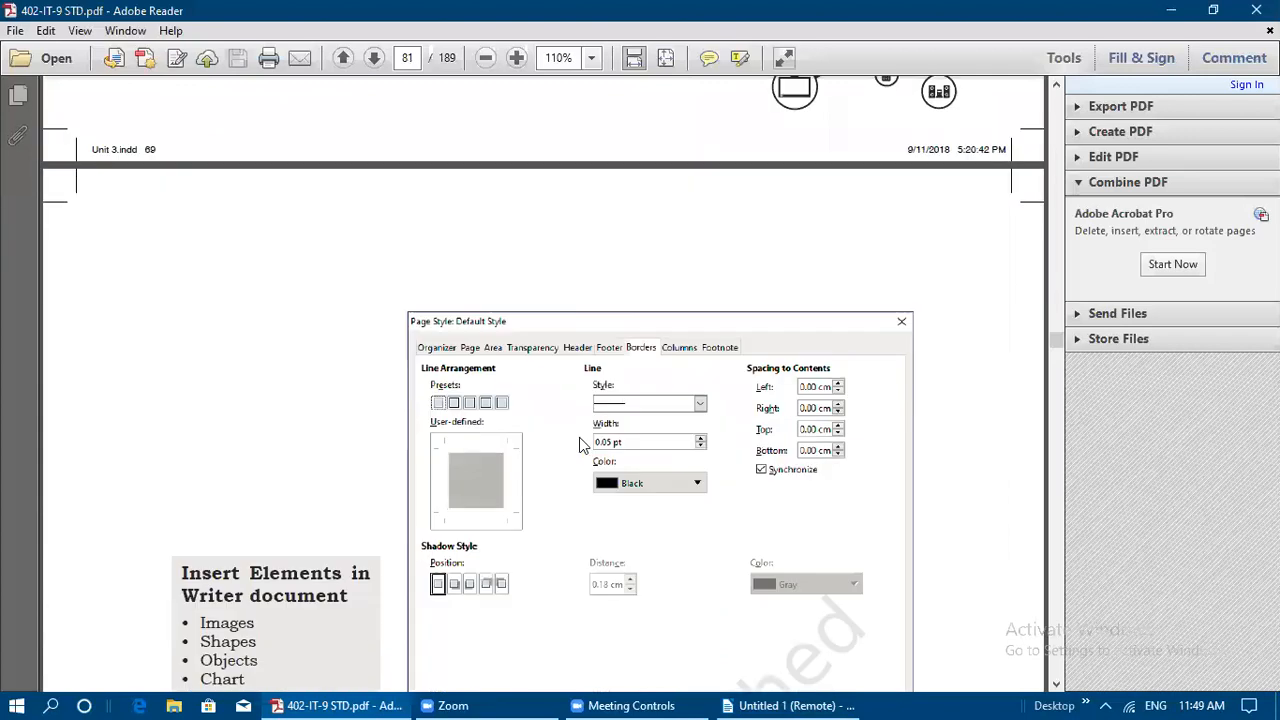
Read the textbook's page Borders dialog figure and the "Adding background colour" section with its Area dialog figure
scroll(581, 437, "down", 6)
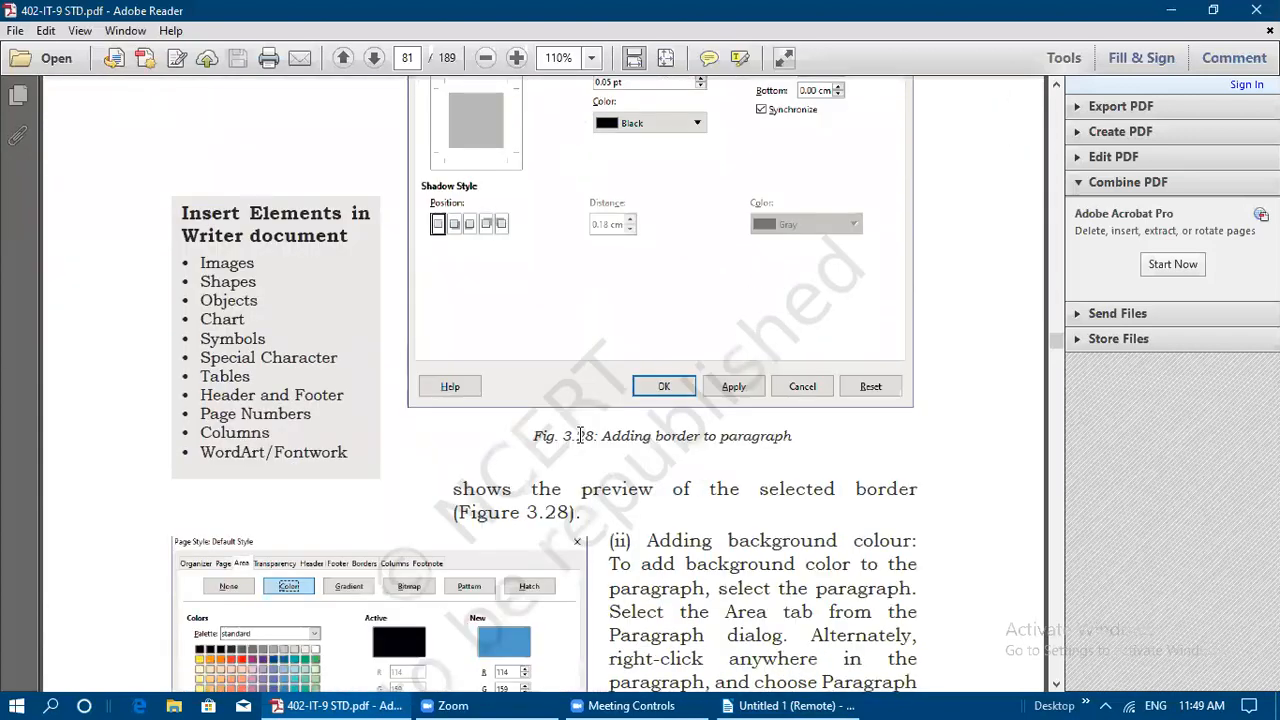
scroll(583, 435, "up", 4)
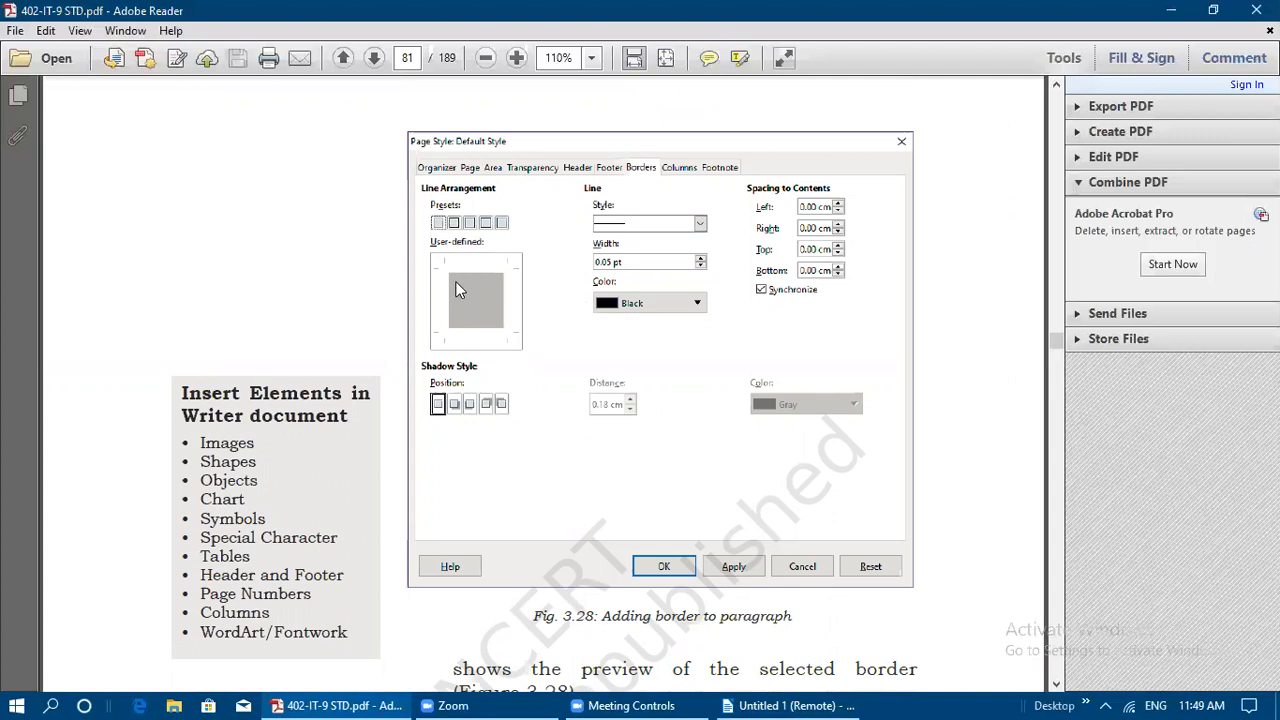
scroll(441, 422, "down", 5)
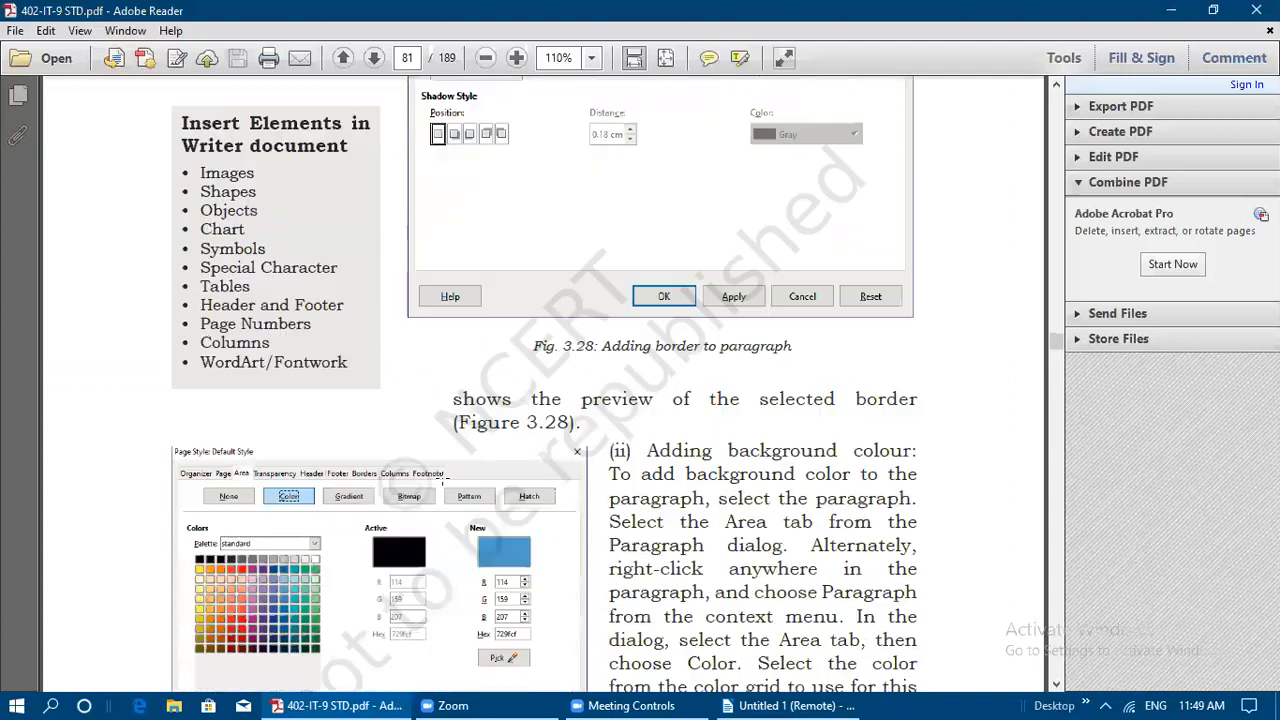
scroll(442, 480, "down", 2)
scroll(443, 476, "up", 7)
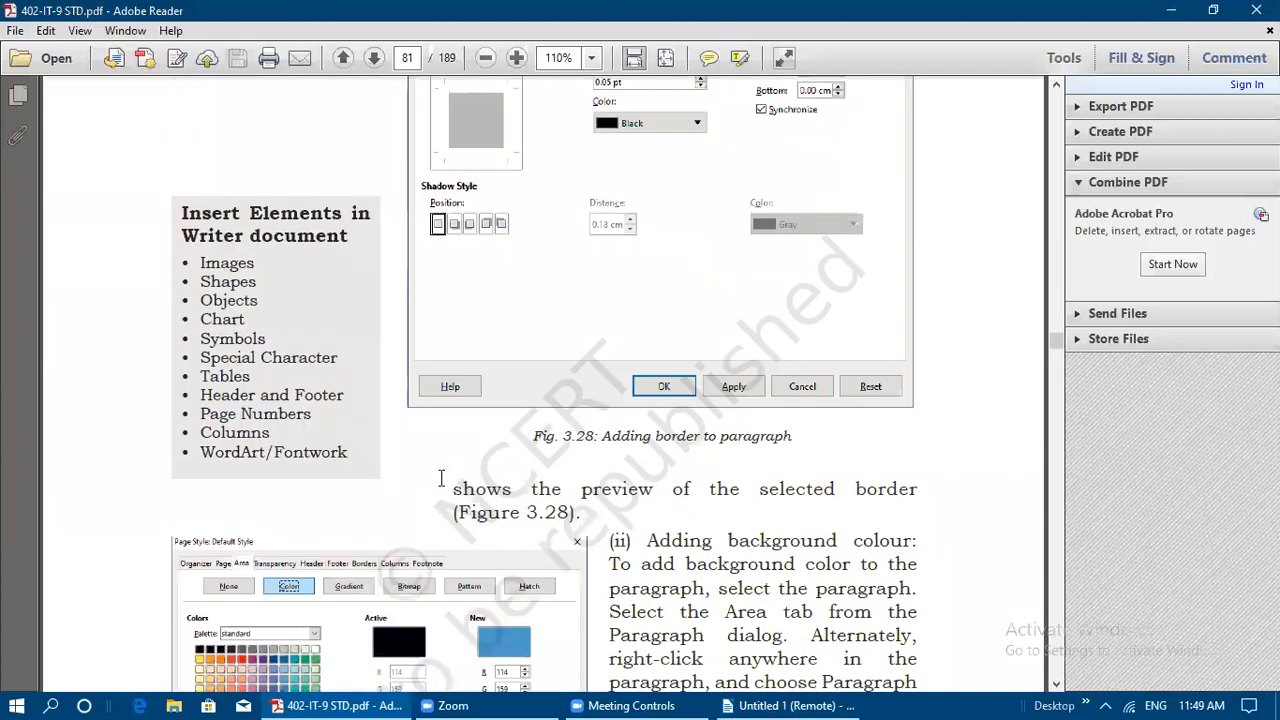
scroll(444, 474, "up", 1)
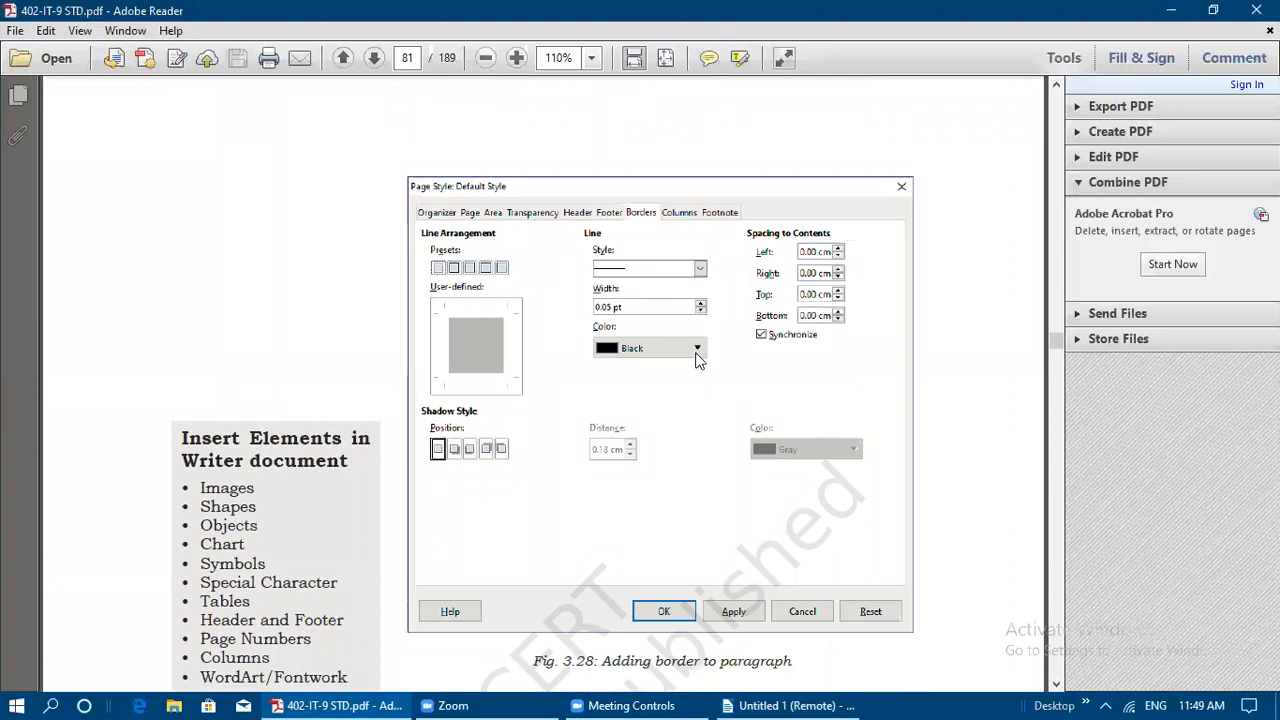
scroll(632, 560, "down", 1)
scroll(632, 560, "down", 7)
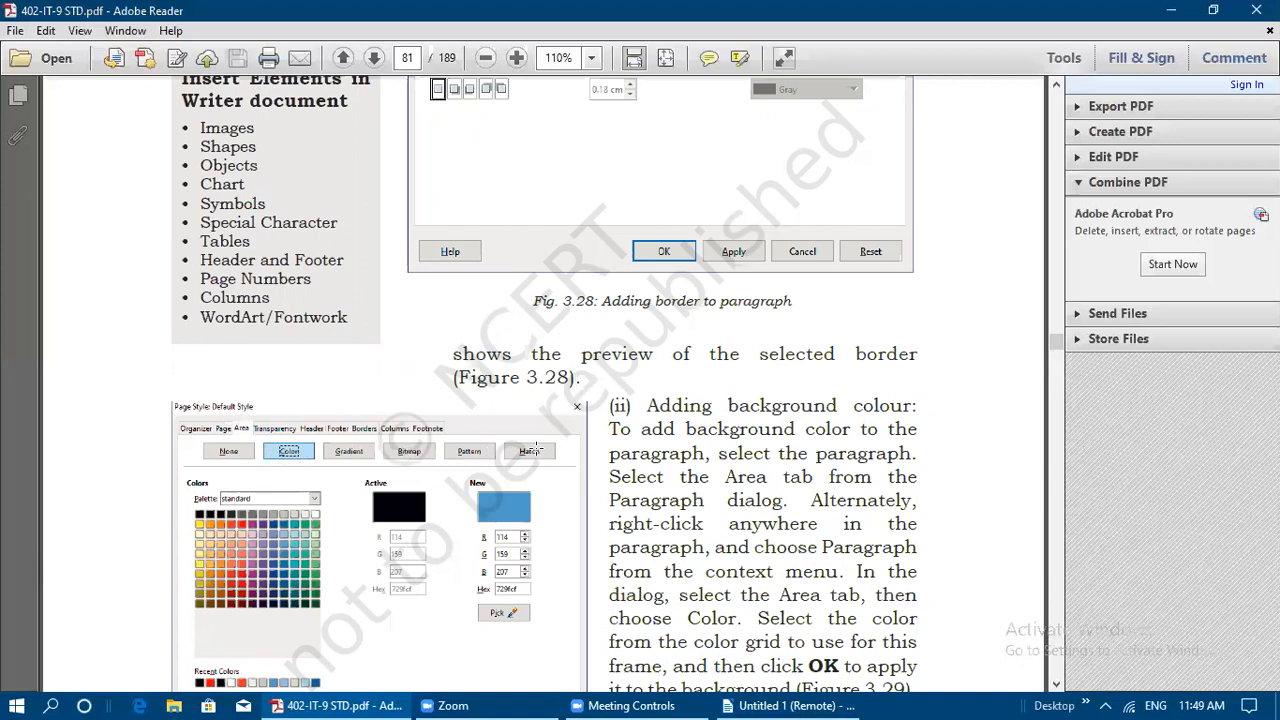
scroll(744, 625, "down", 3)
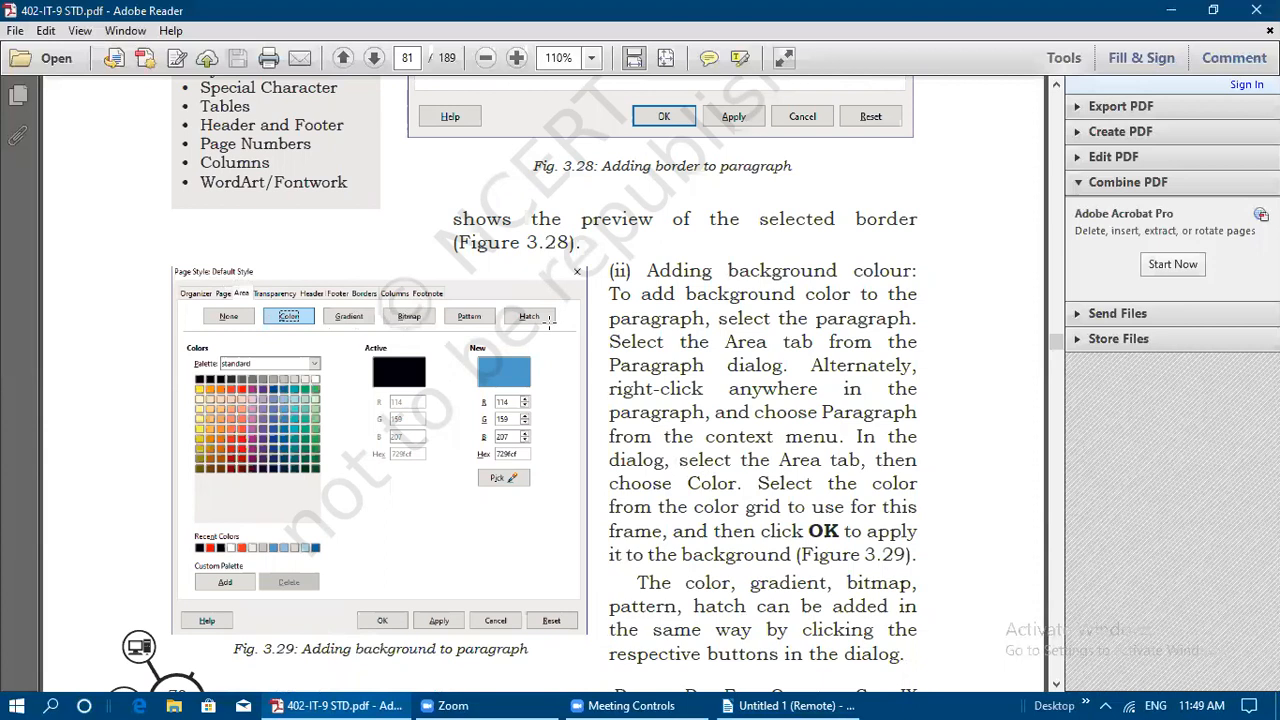
Switch to LibreOffice Writer, select the "(a) Indenting paragraphs" paragraph and apply the solid background color ec9ba4 to the Default Style page
left_click(756, 703)
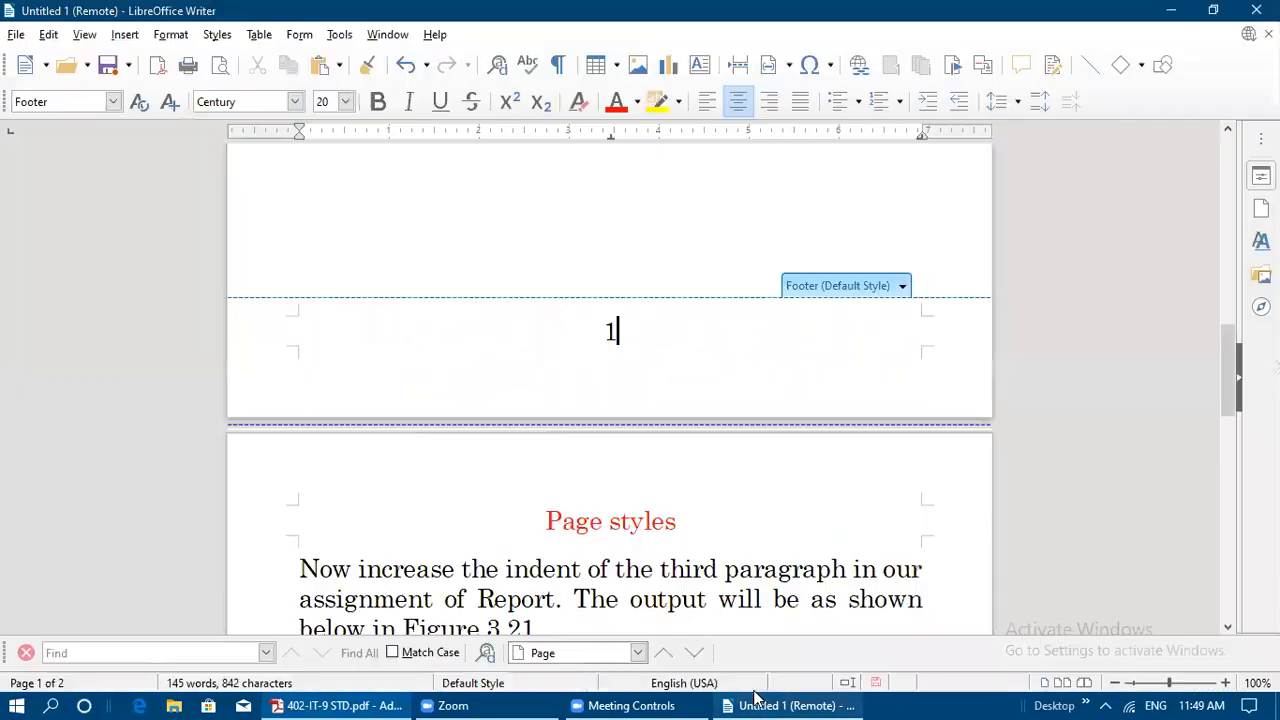
left_click(515, 238)
left_click_drag(311, 361, 674, 537)
left_click(171, 34)
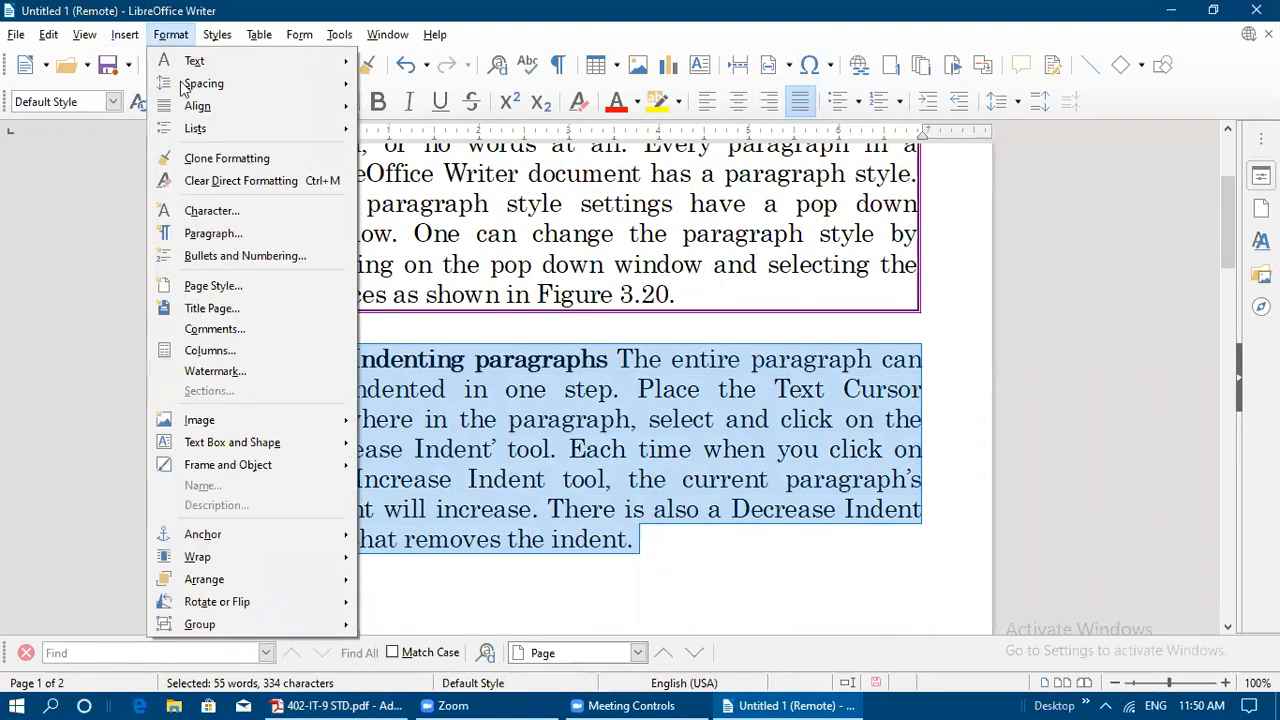
left_click(208, 288)
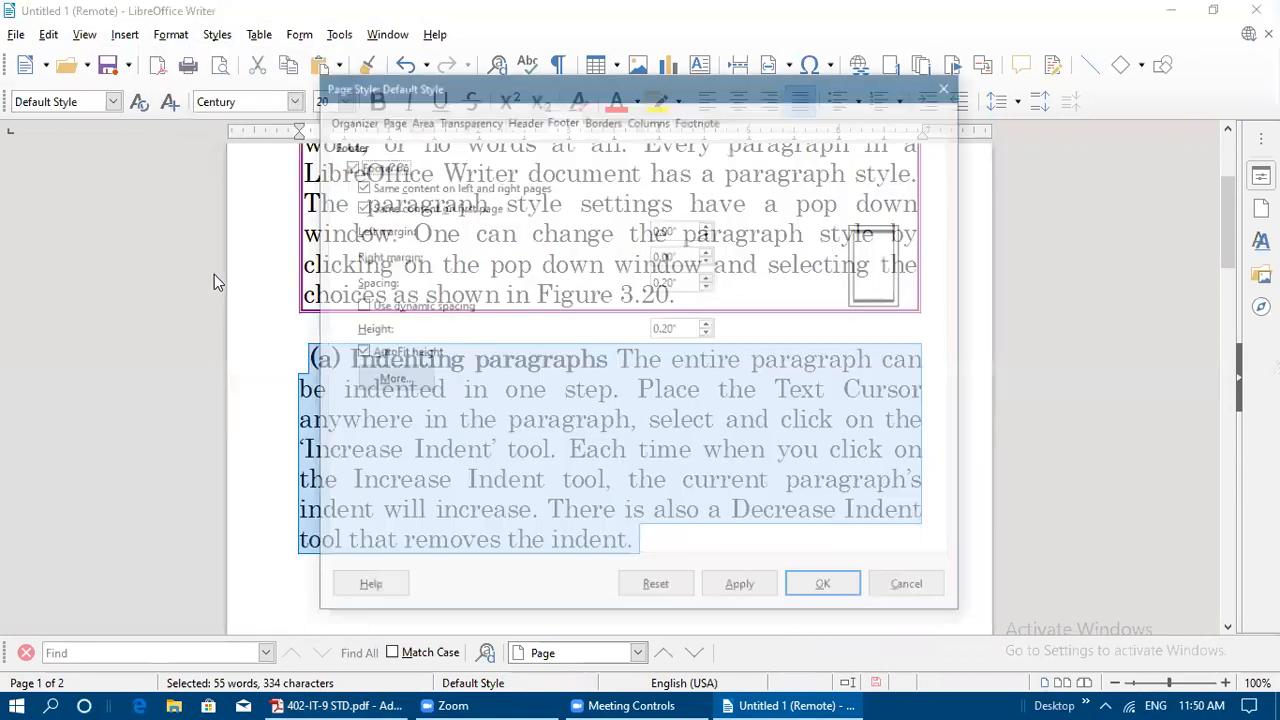
left_click(418, 119)
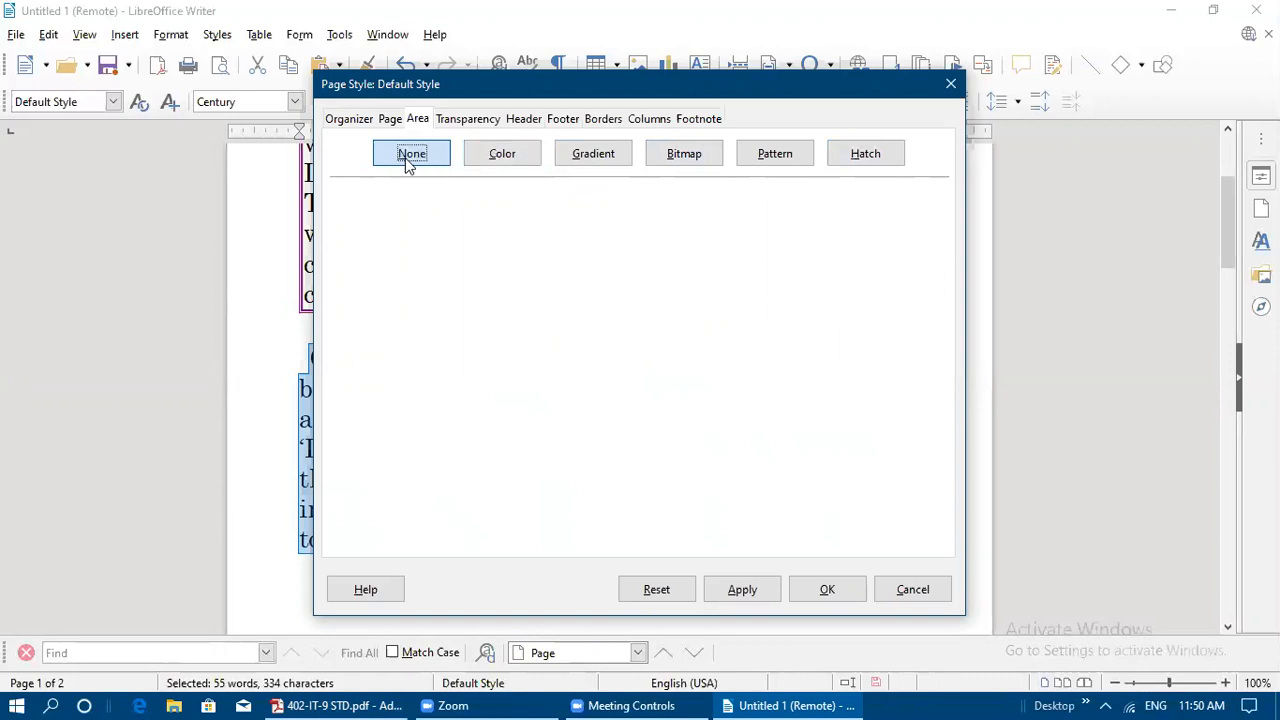
left_click(503, 160)
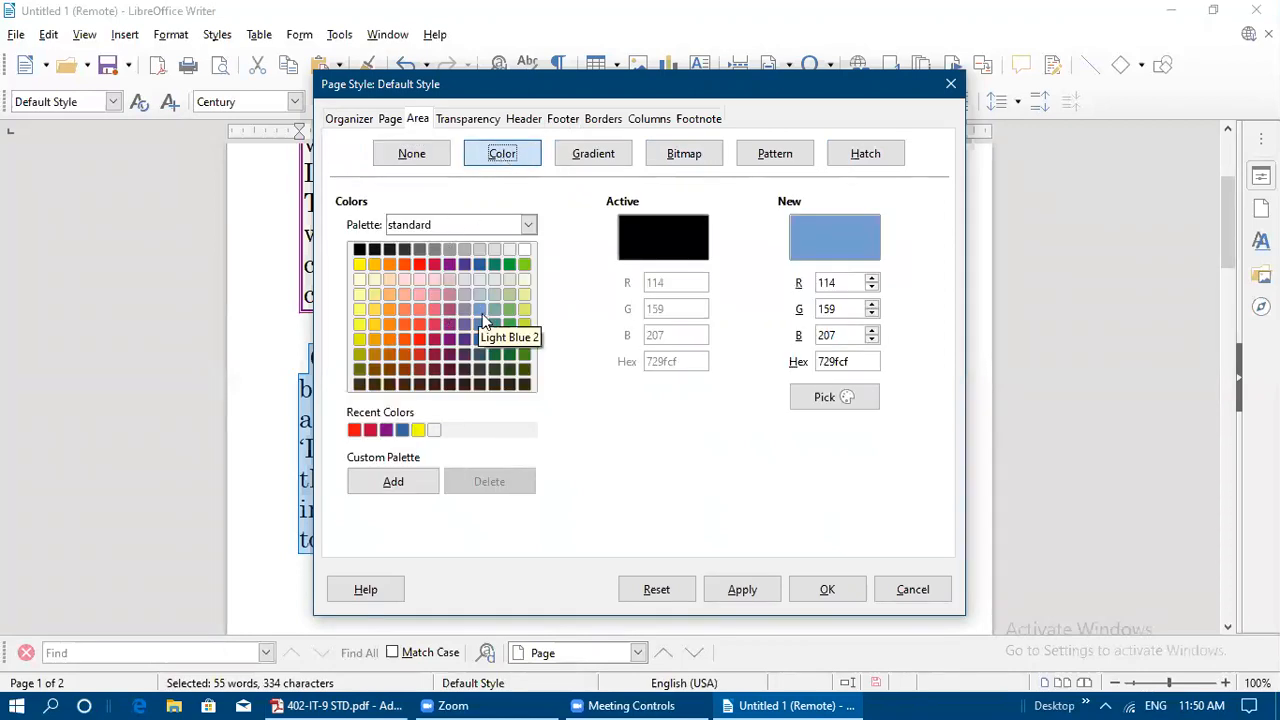
left_click(528, 227)
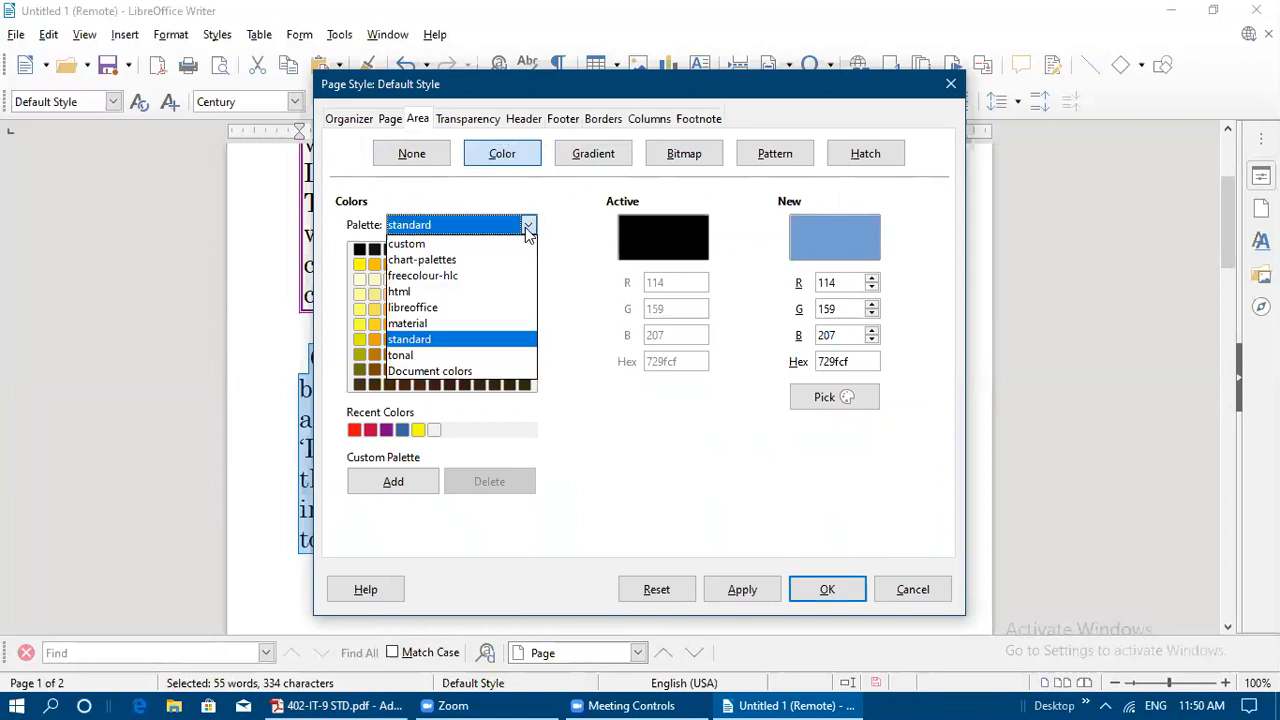
left_click(357, 337)
left_click(420, 339)
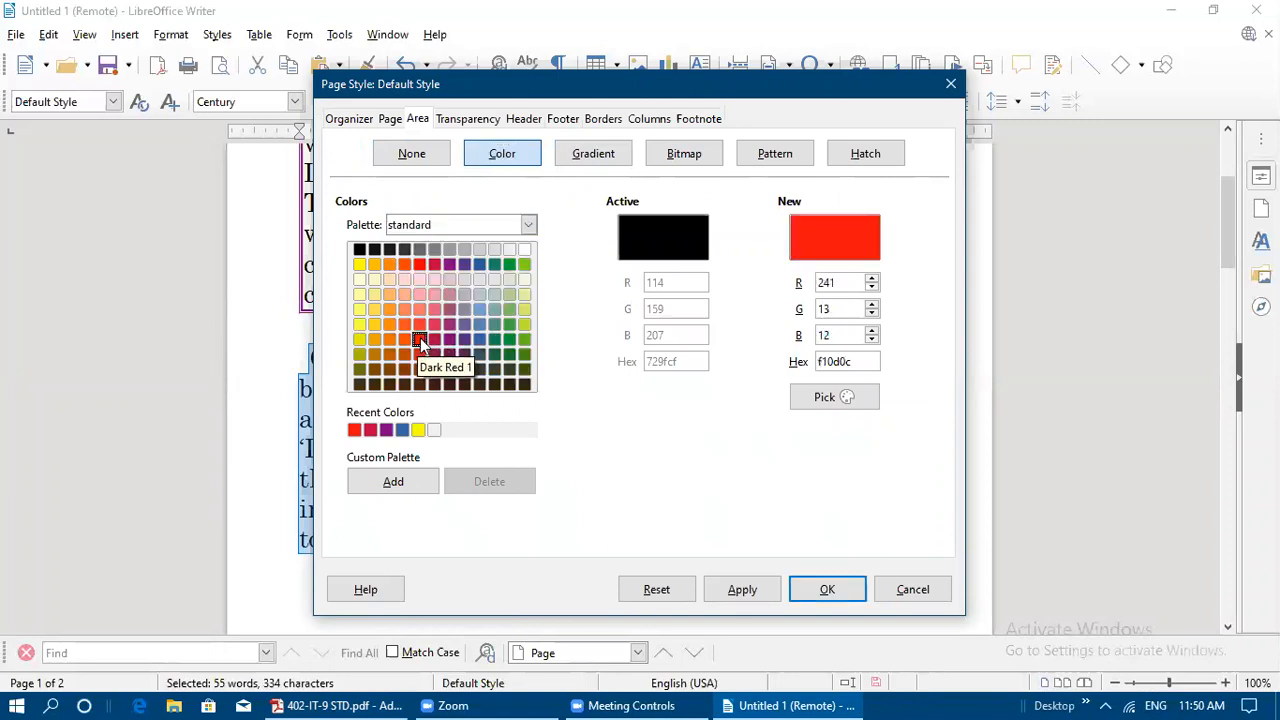
left_click(432, 294)
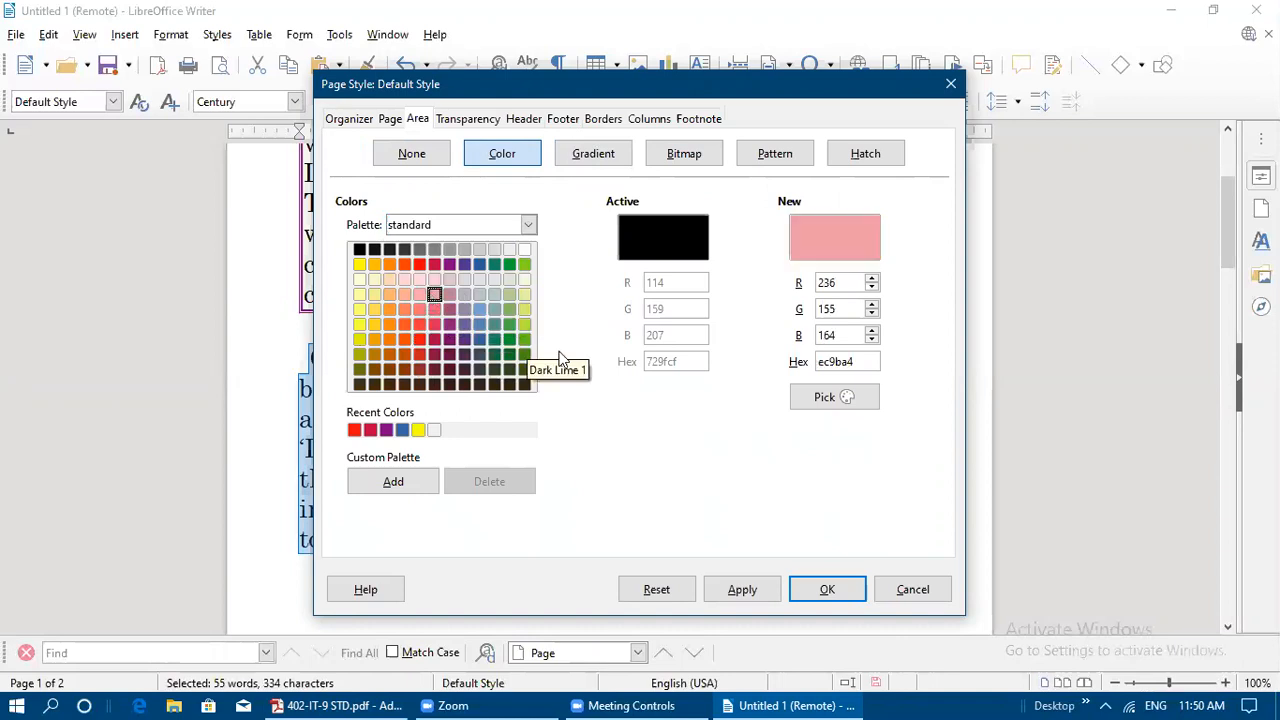
left_click(742, 590)
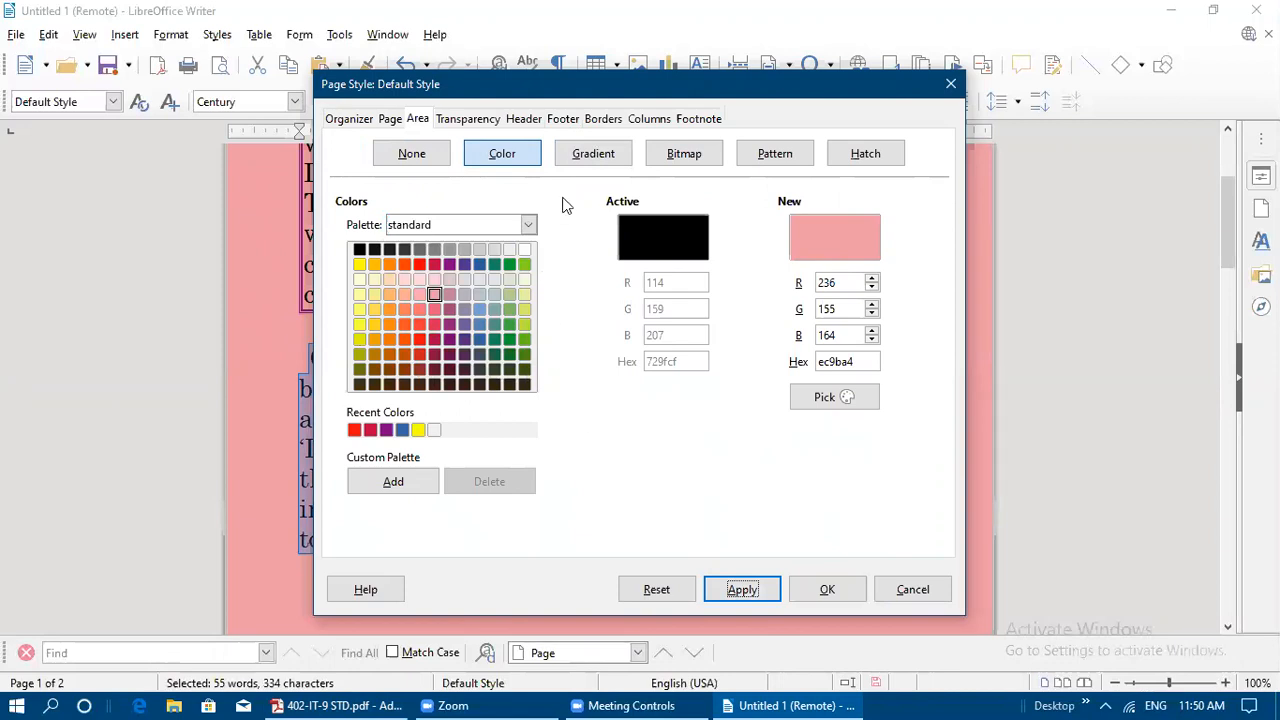
Apply the square Light Red 4 to Light Blue 3 gradient as page background, followed by the linear Yellow to Lime gradient
left_click(588, 153)
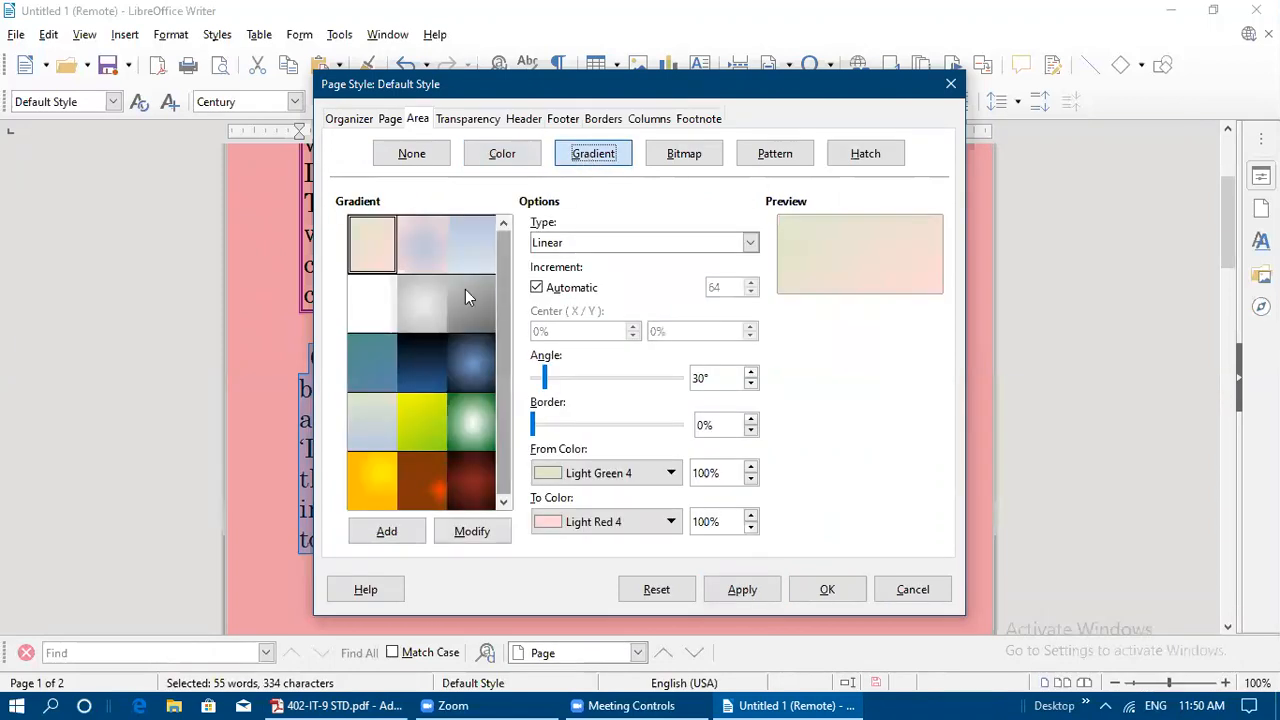
left_click(416, 253)
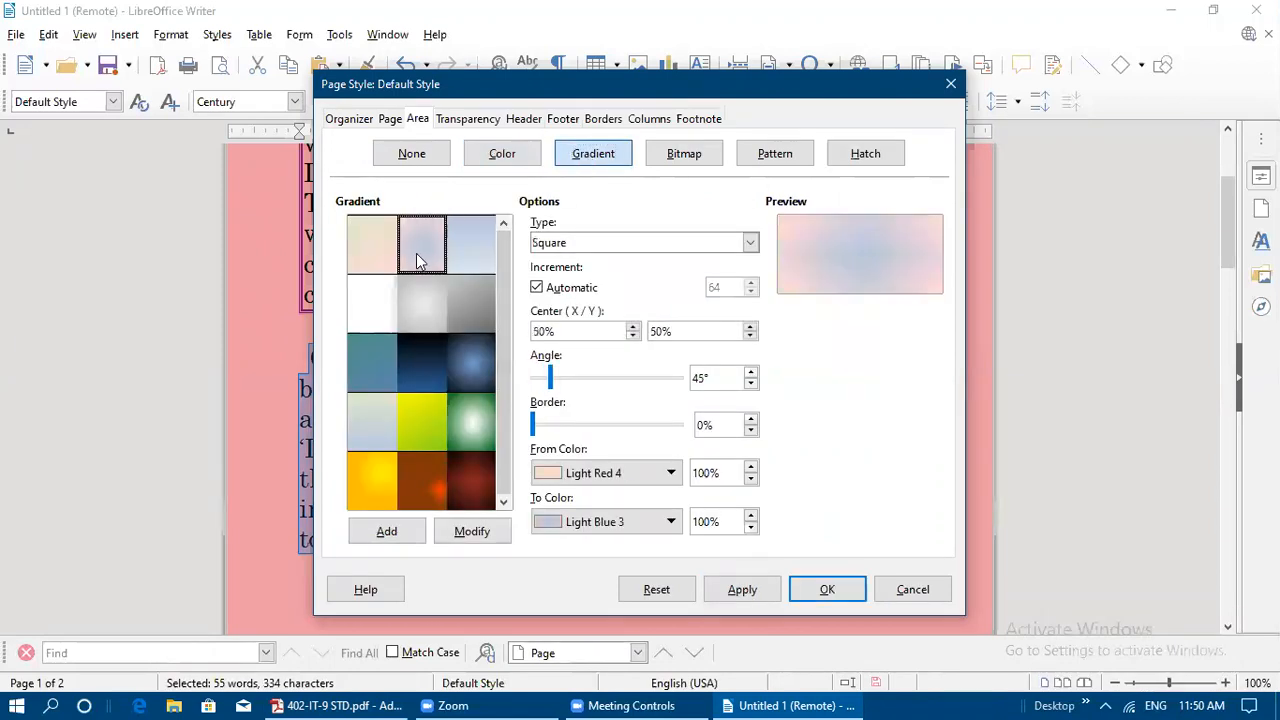
left_click(767, 600)
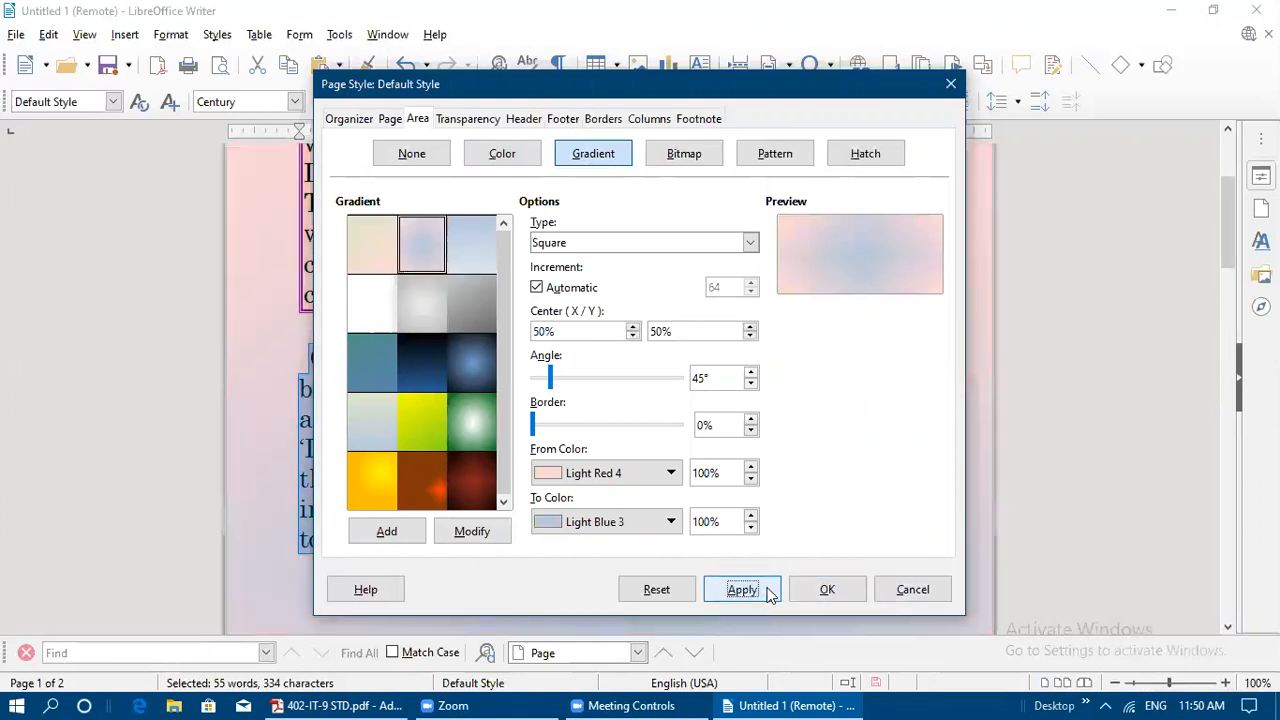
left_click(427, 432)
left_click(763, 589)
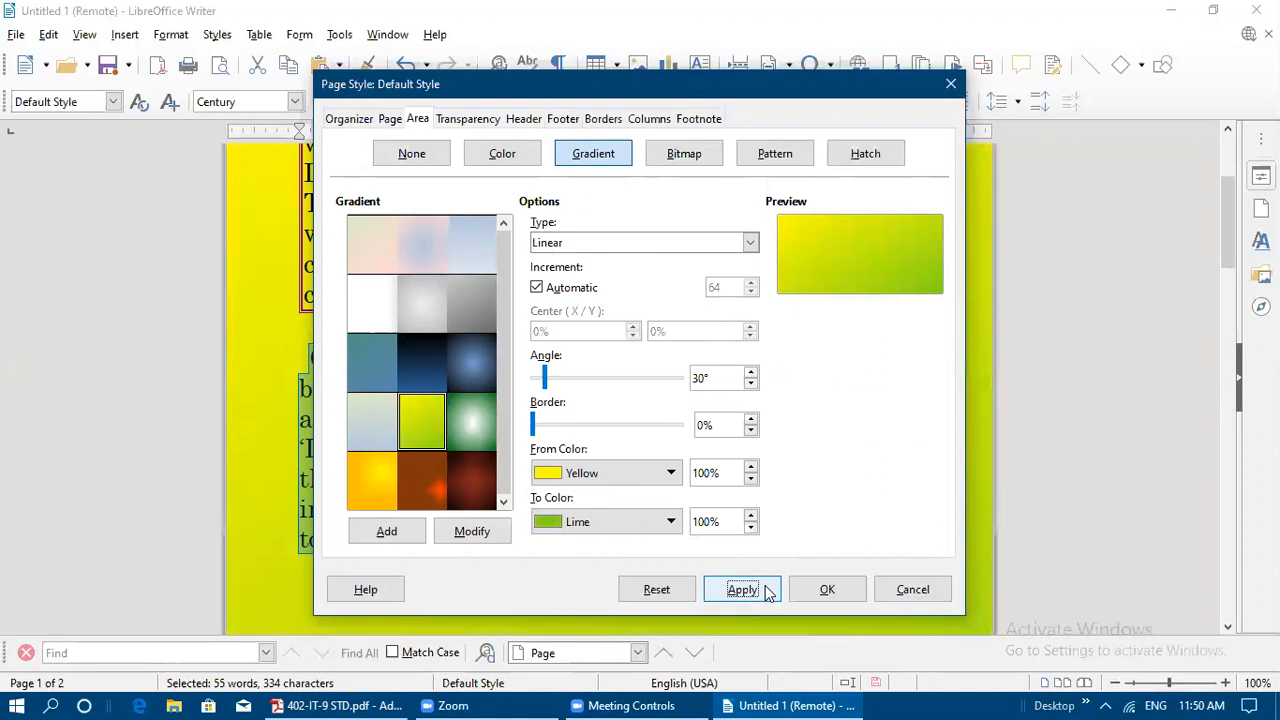
Apply the brown wood-grain bitmap, tiled, as the page background
left_click(666, 157)
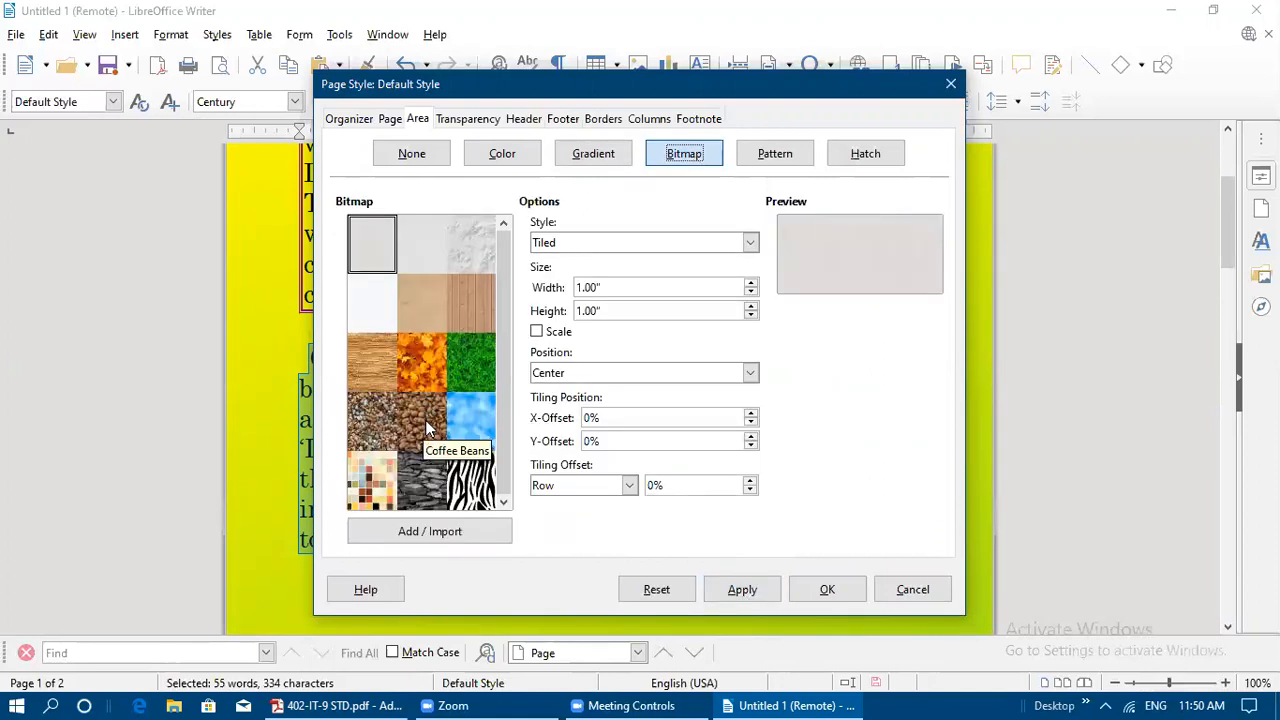
left_click(371, 364)
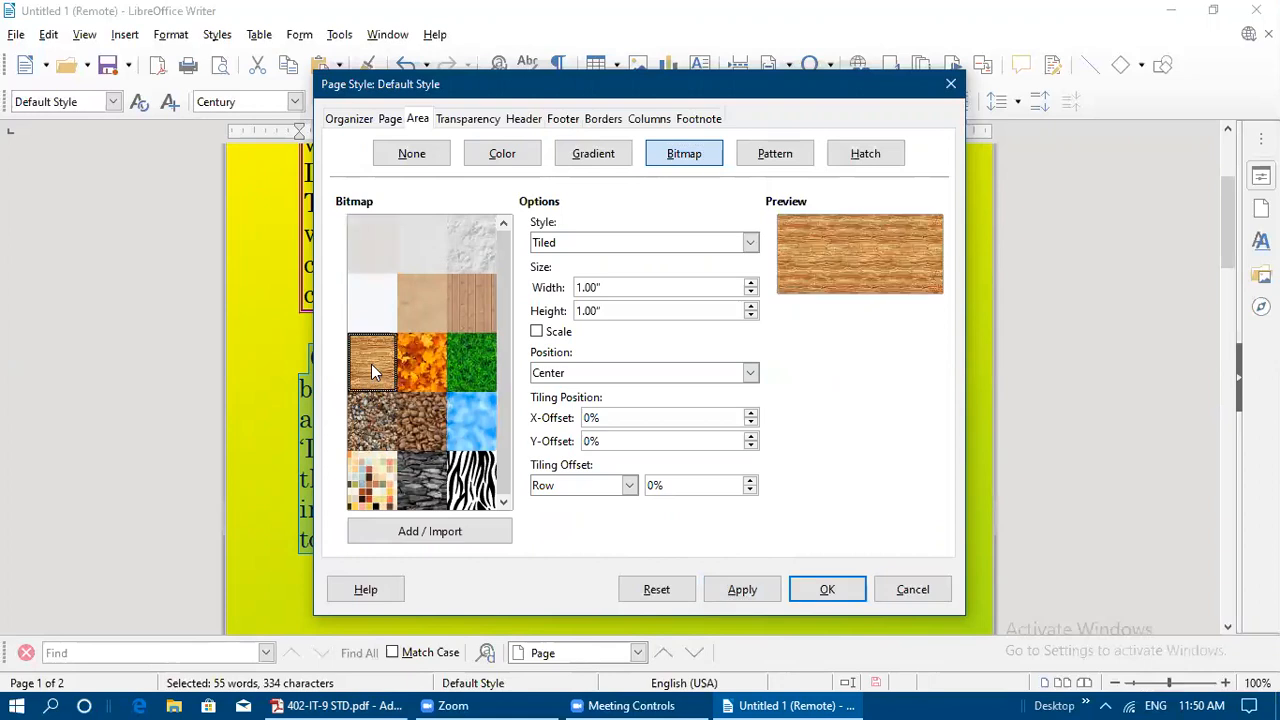
left_click(750, 592)
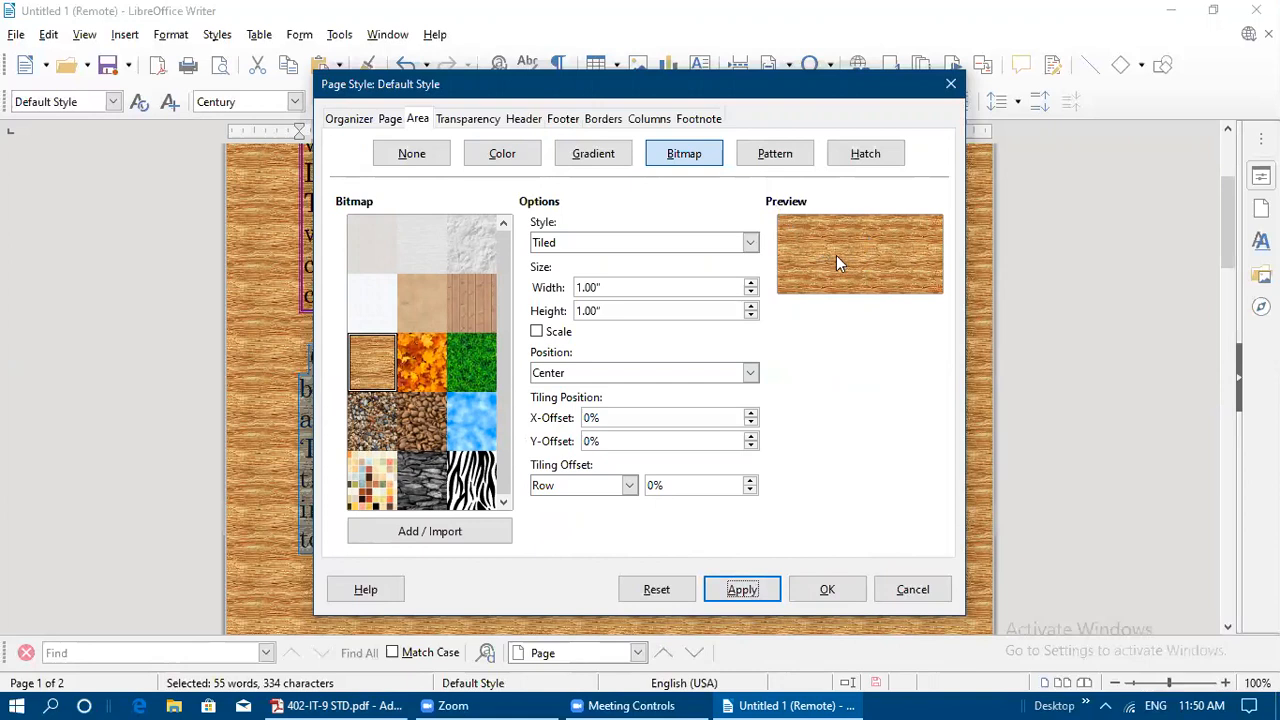
Apply the gray pattern with white dots as the page background and close the page style settings
left_click(776, 160)
left_click(784, 162)
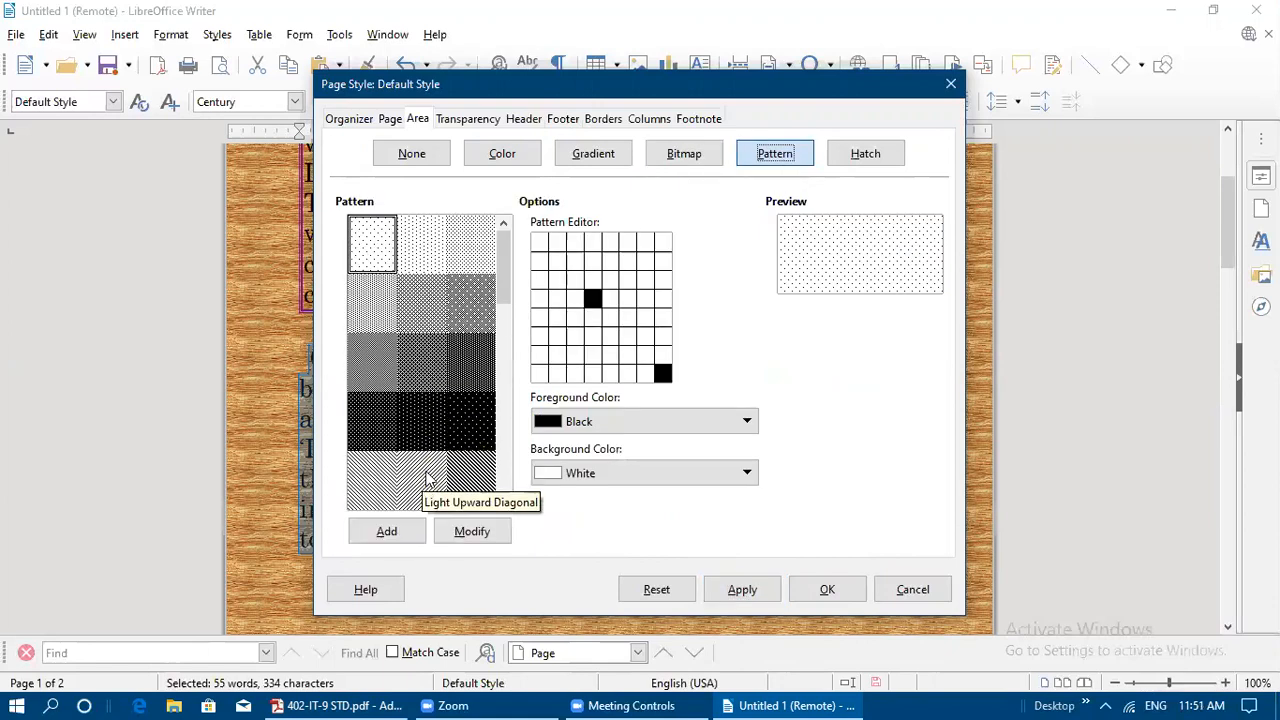
left_click(476, 420)
left_click(487, 311)
left_click(810, 592)
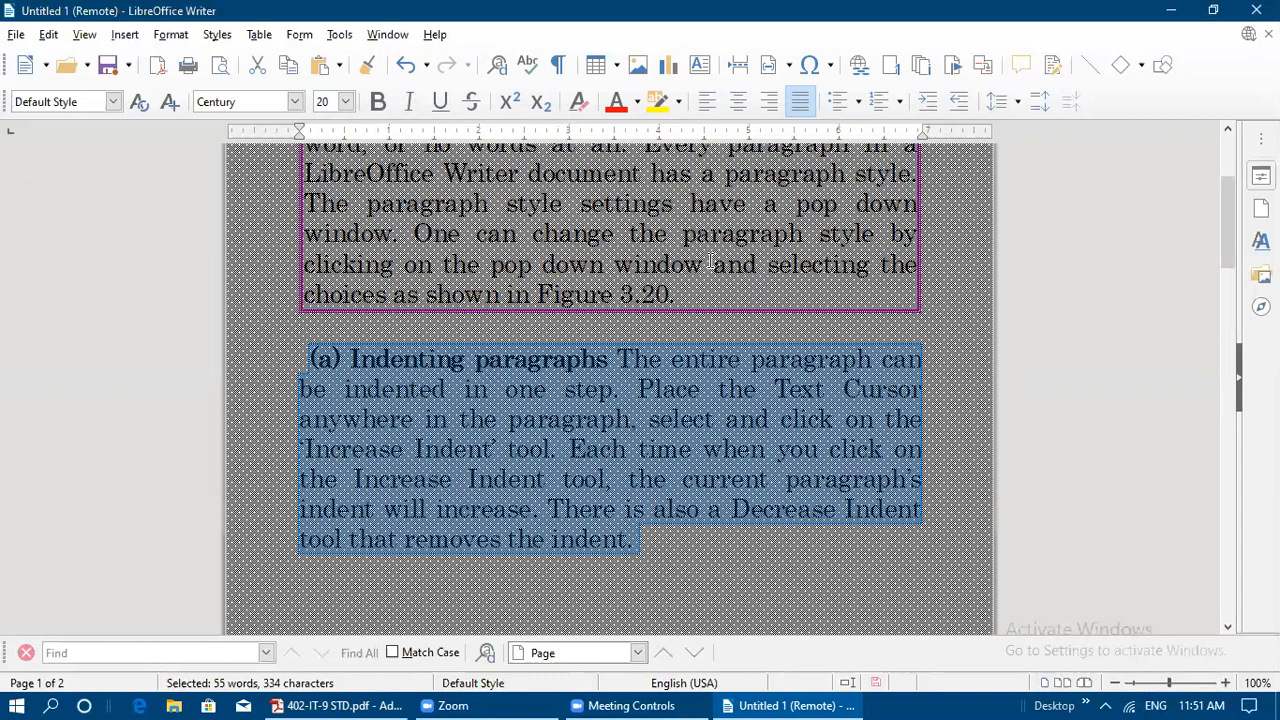
Undo all the page background changes, from the pattern back to the solid color
key("ctrl+z")
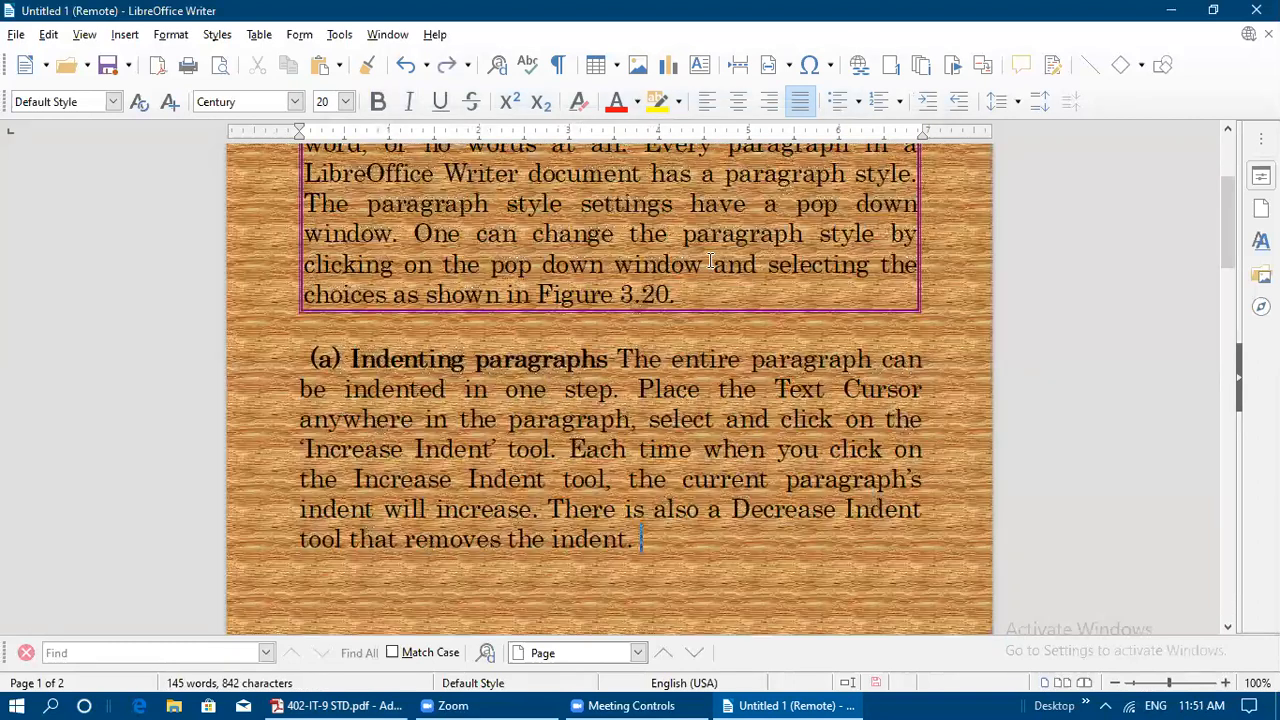
key("ctrl+z")
key("ctrl+z")
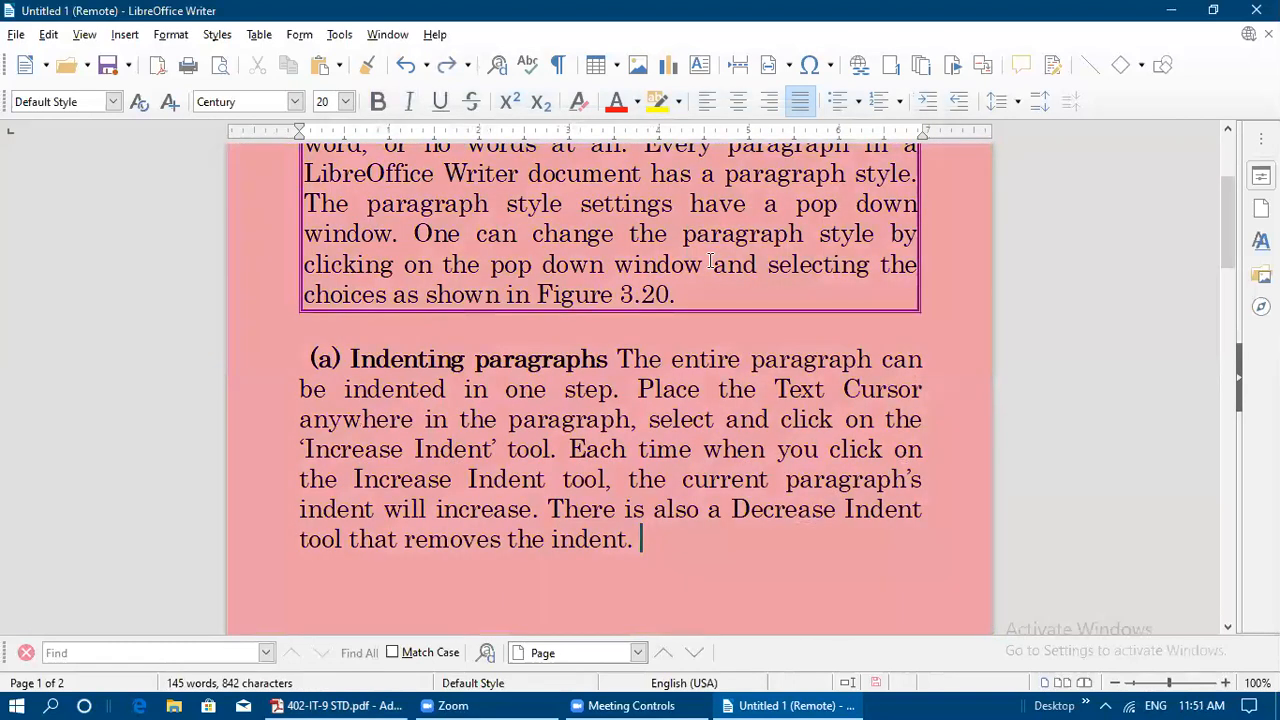
key("ctrl+z")
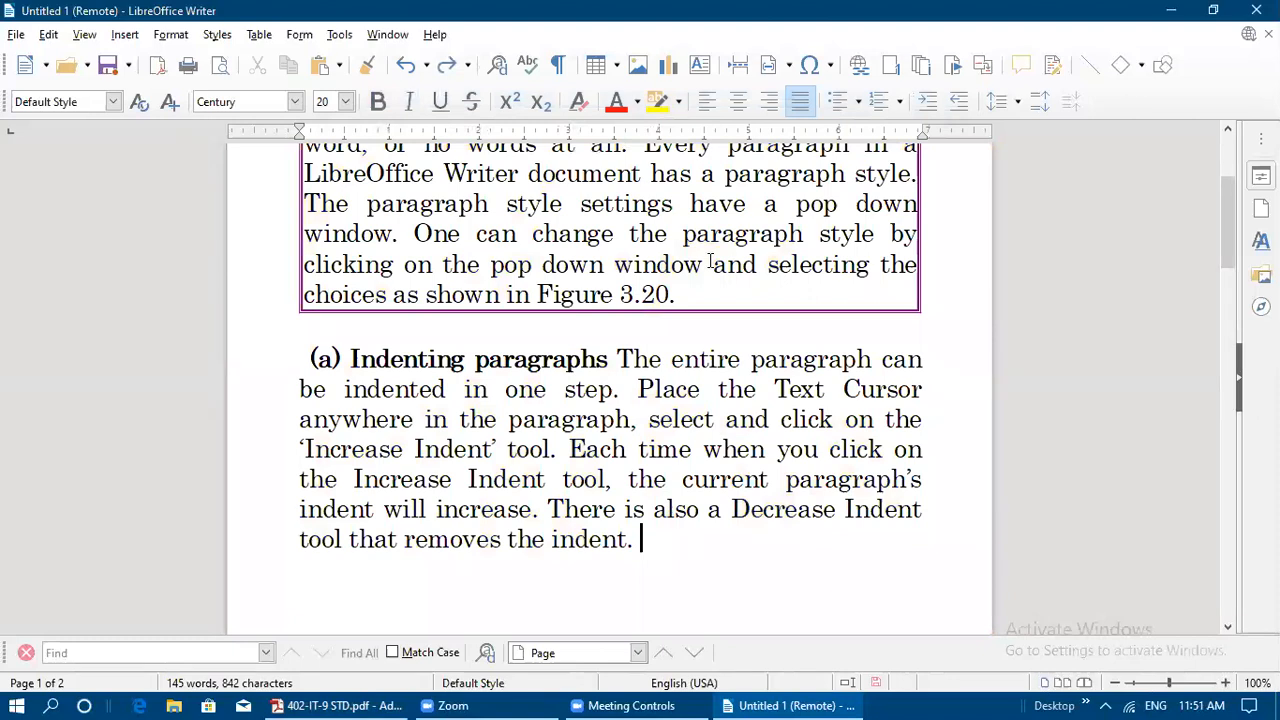
Switch to the textbook PDF and read from deleting backgrounds to the section on inserting images, shapes and special characters
left_click(787, 704)
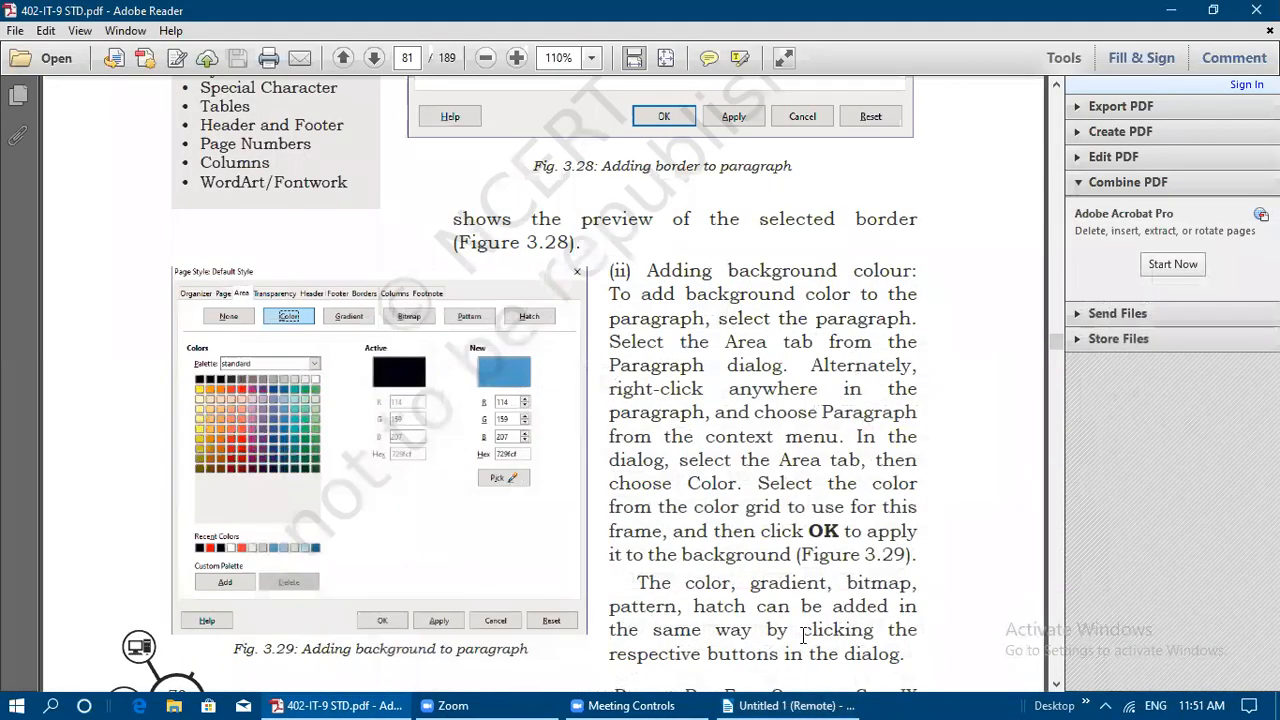
scroll(812, 573, "down", 3)
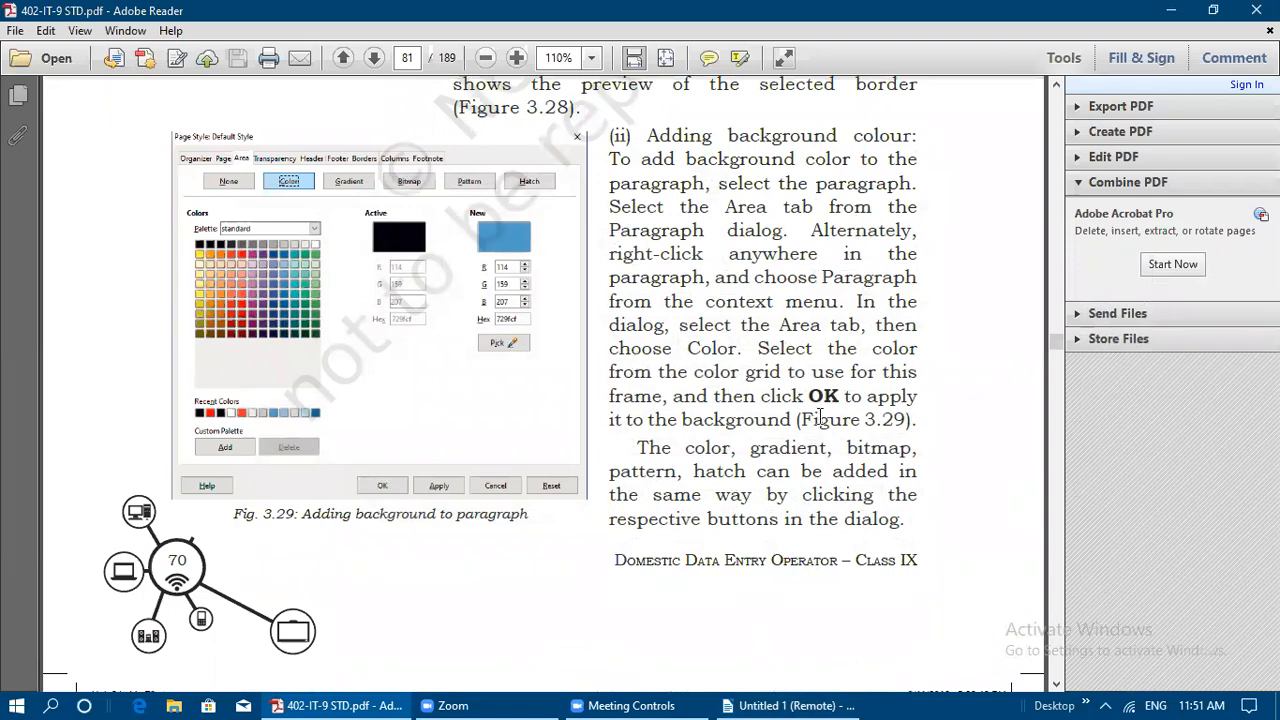
scroll(750, 410, "down", 6)
scroll(746, 410, "down", 8)
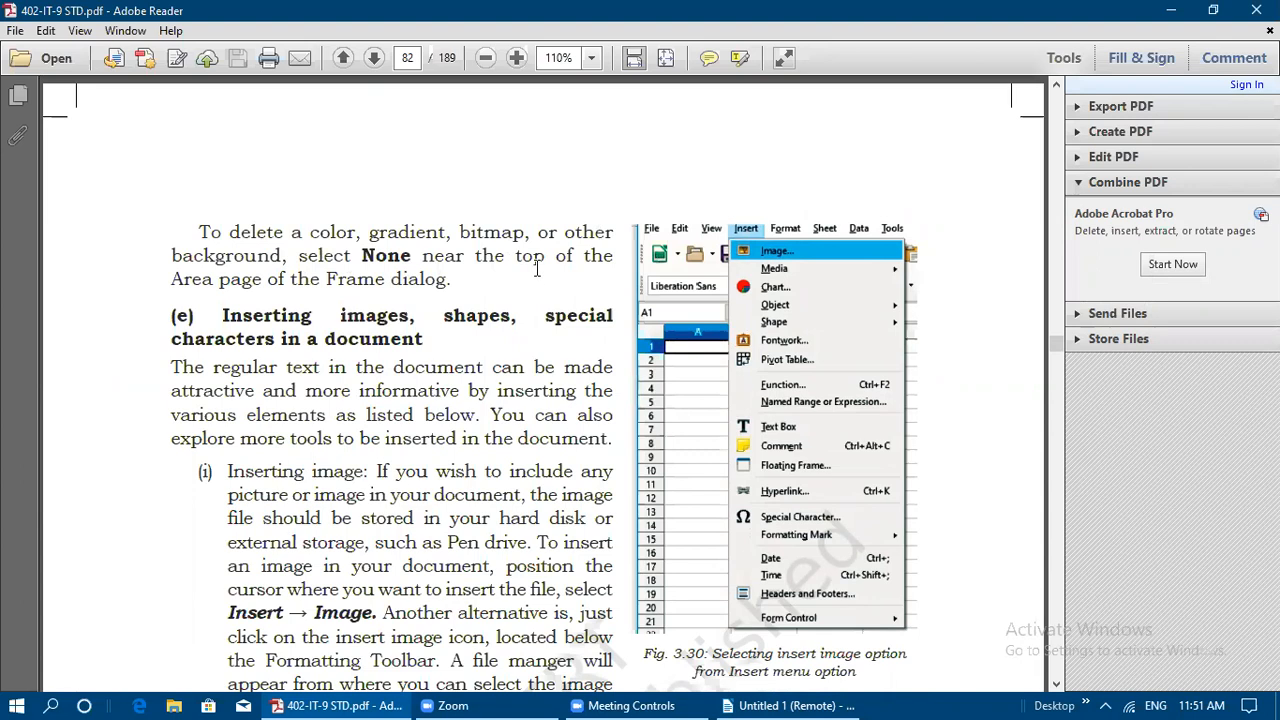
scroll(540, 266, "up", 10)
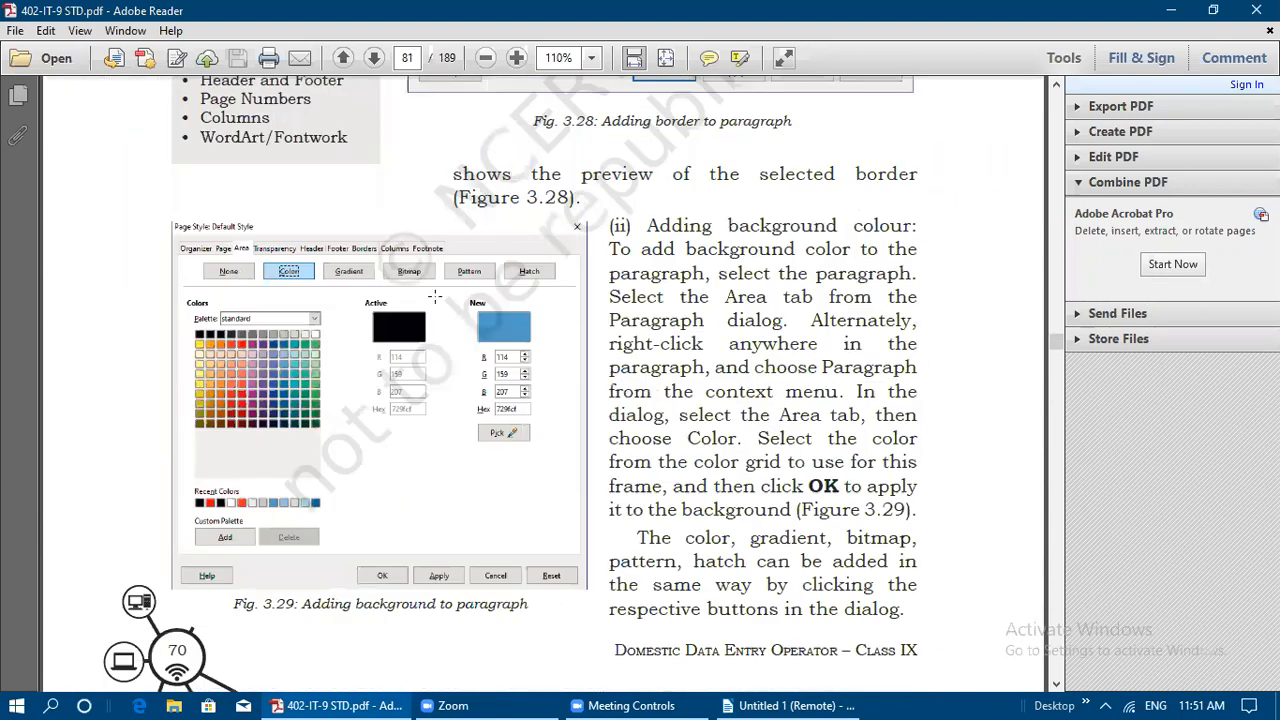
scroll(420, 330, "down", 10)
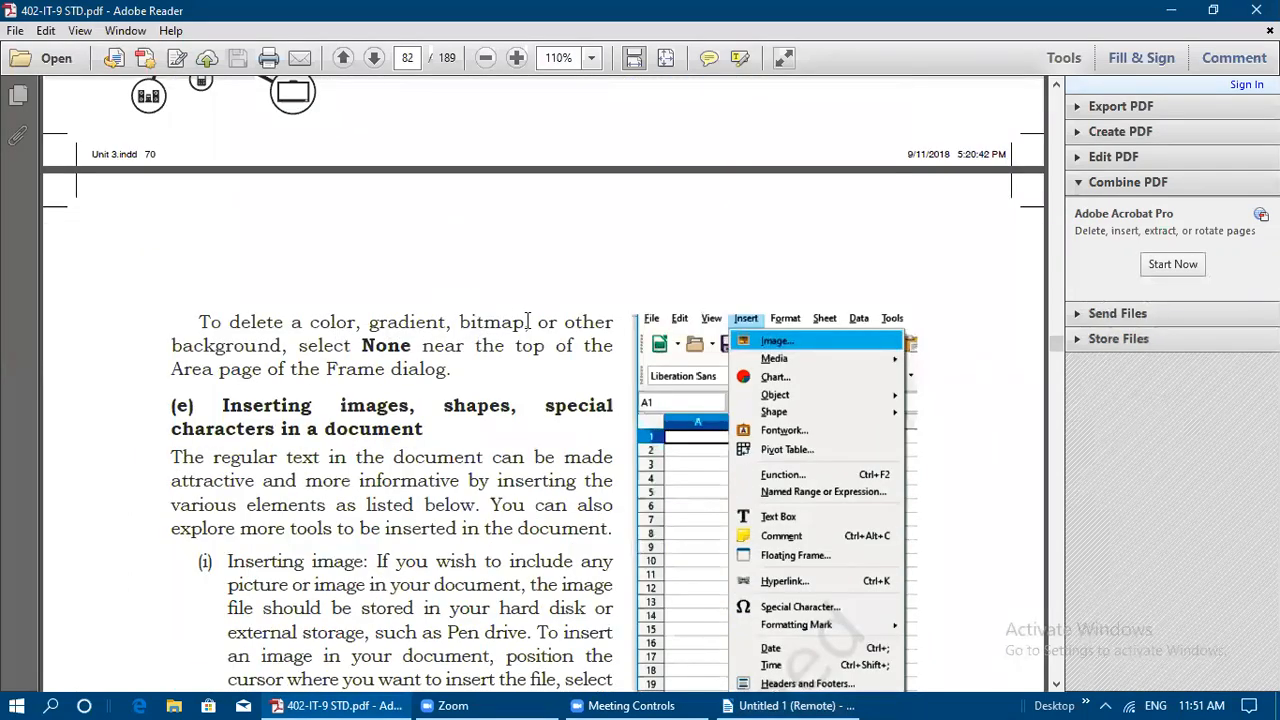
scroll(528, 321, "down", 6)
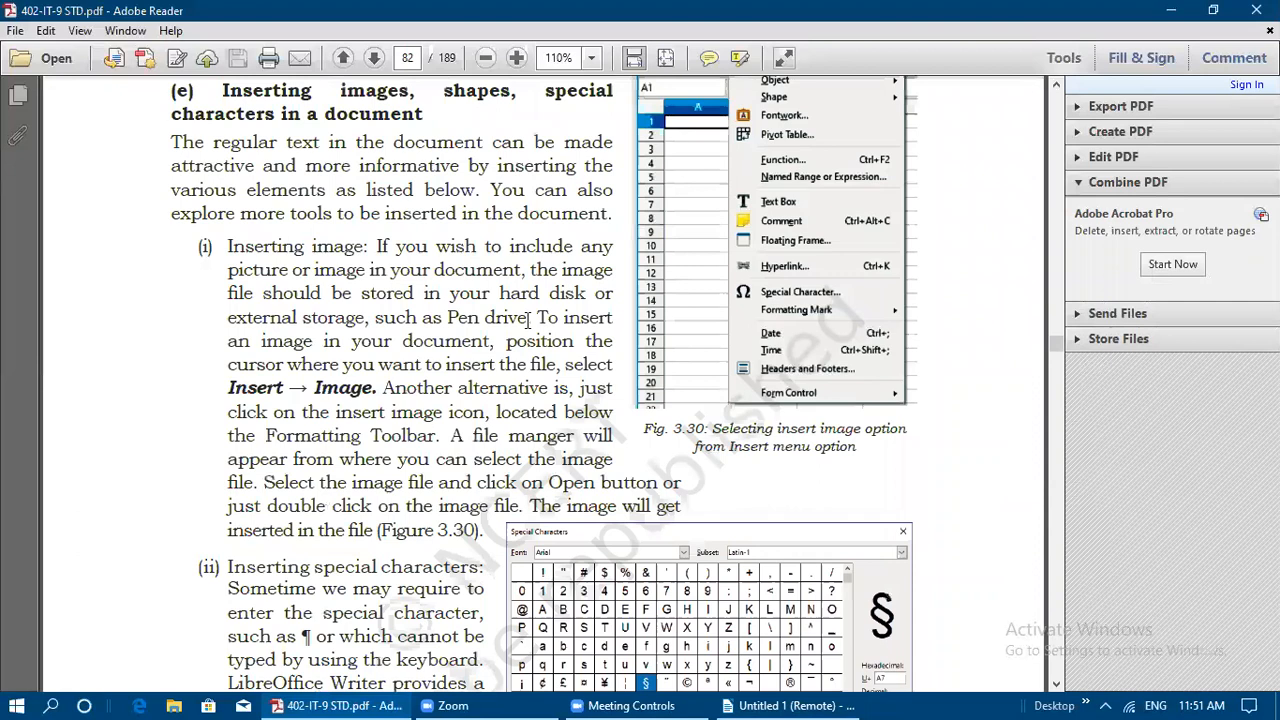
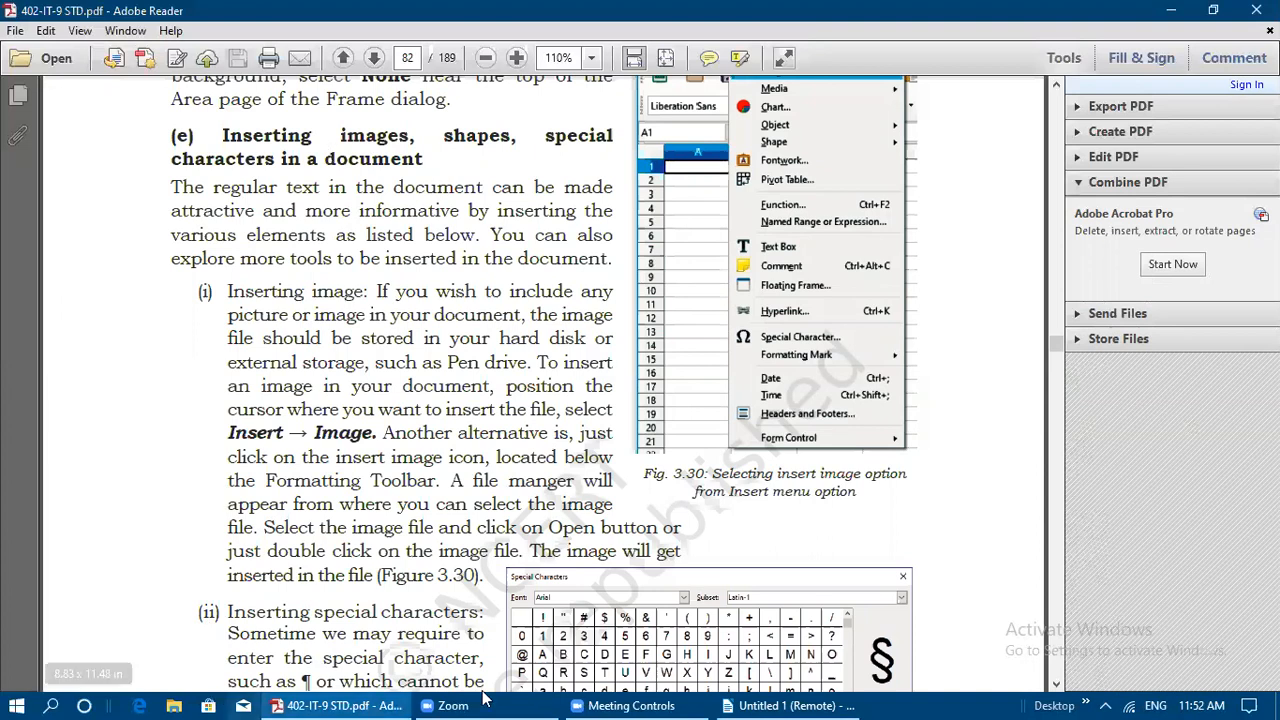
Switch to the Writer document and add four empty lines after the paragraph under the "Page styles" heading on page 2
left_click(792, 697)
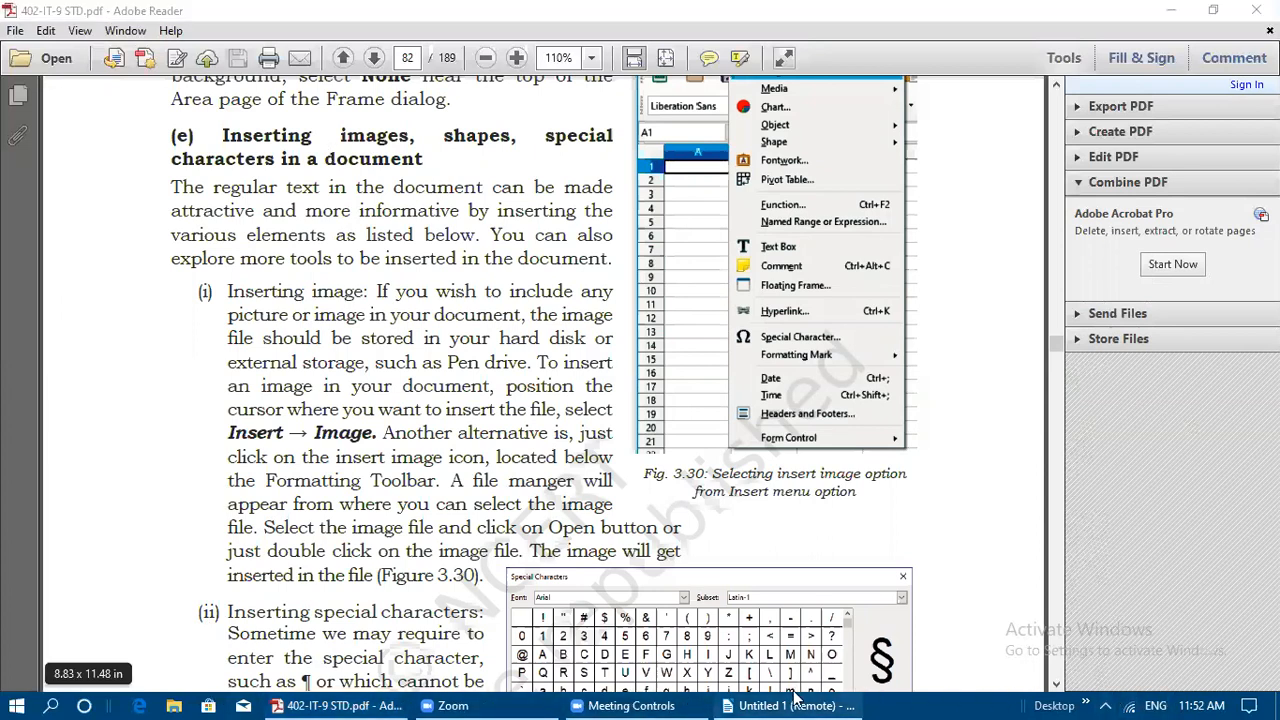
scroll(762, 620, "down", 10)
scroll(757, 636, "down", 15)
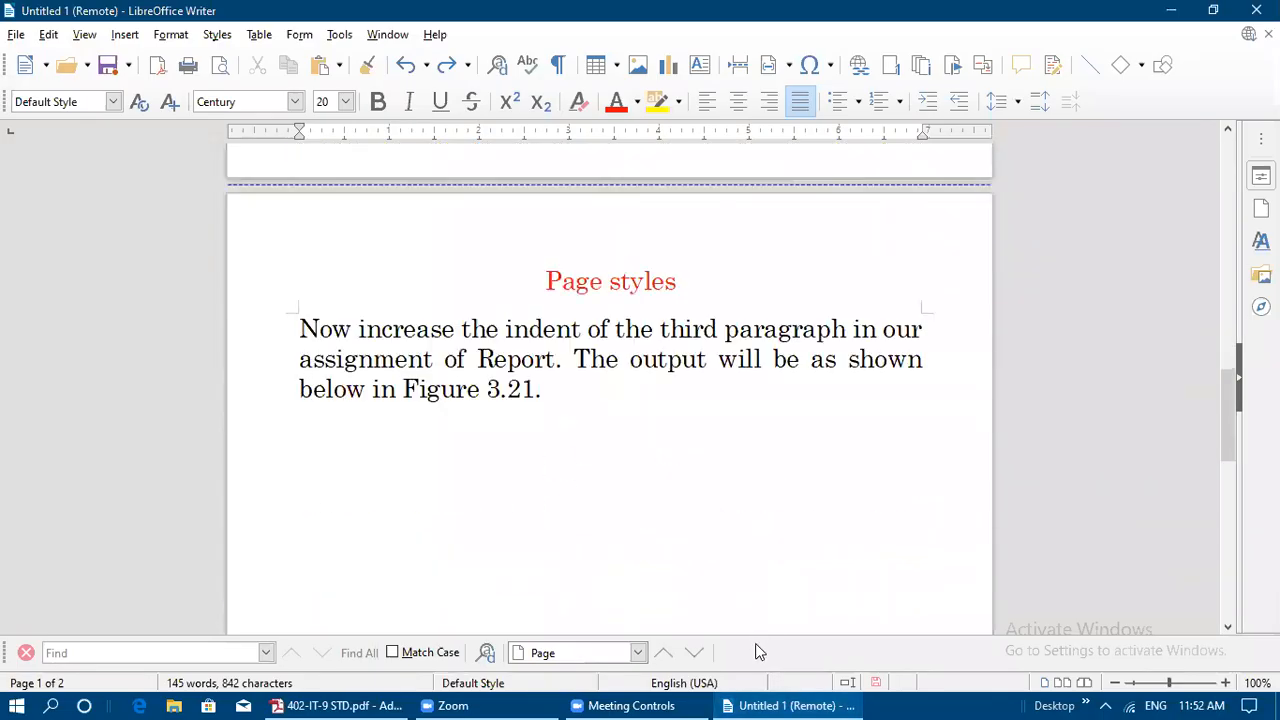
scroll(564, 358, "up", 3)
left_click(577, 287)
key("Return")
key("Return")
key("Return")
key("Return")
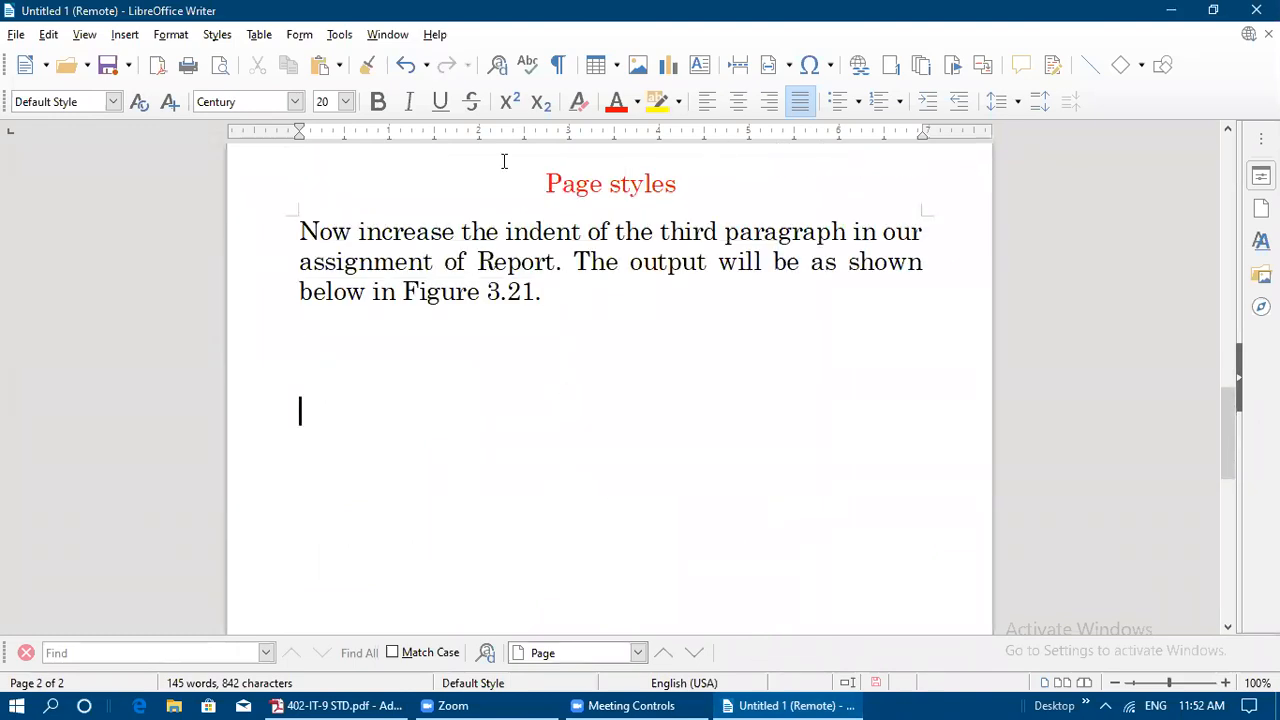
Insert the image "cc" from the Saved Pictures folder at the blank line below the page 2 paragraph
left_click(125, 35)
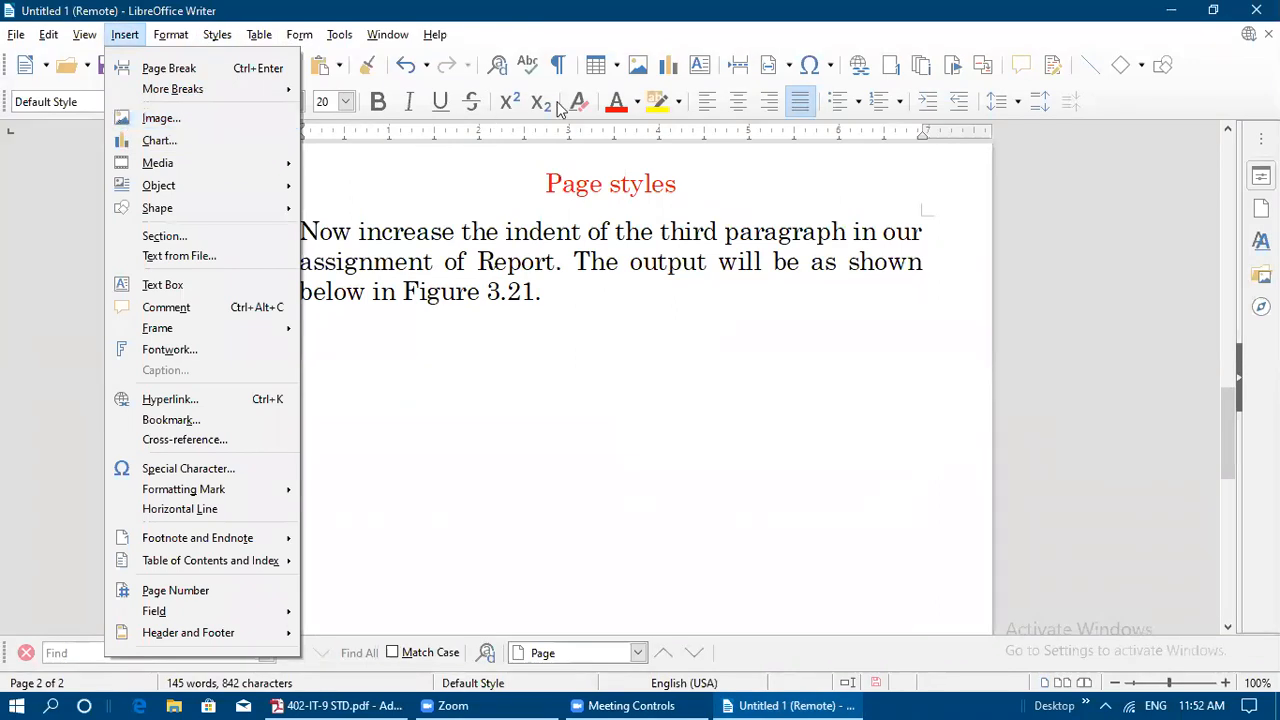
left_click(637, 75)
left_click(637, 75)
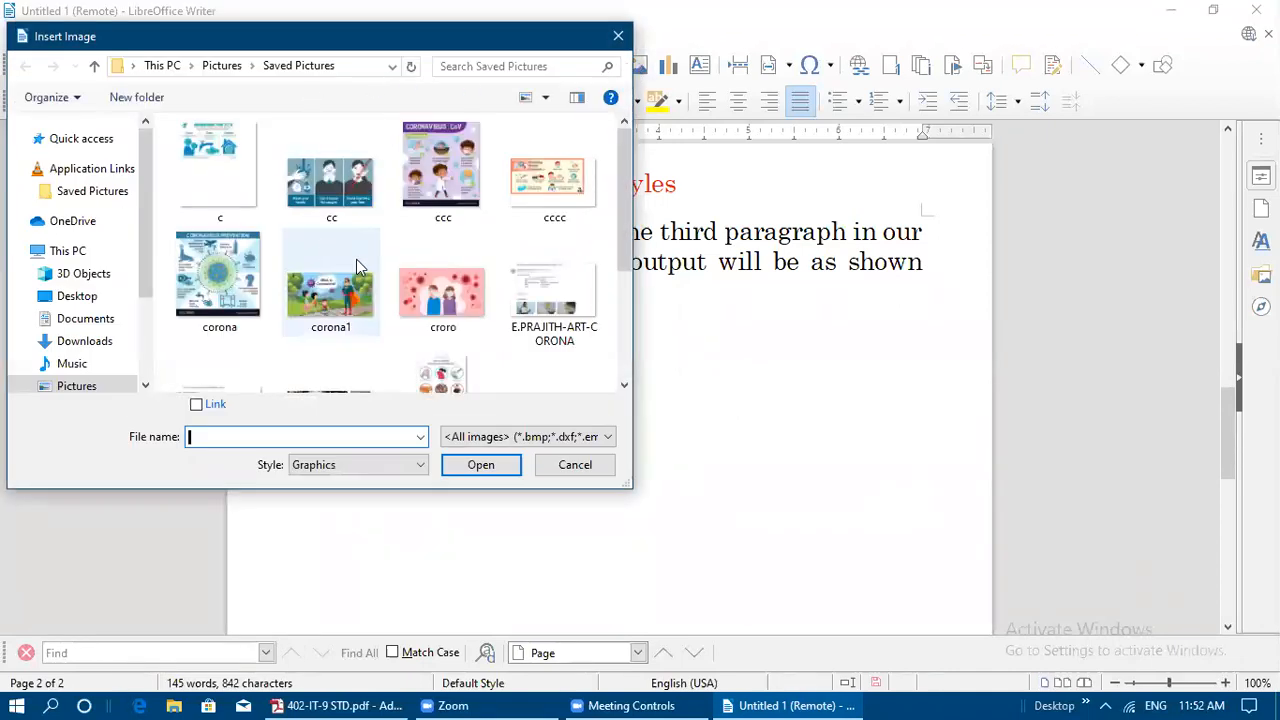
scroll(358, 253, "down", 1)
scroll(358, 253, "down", 1)
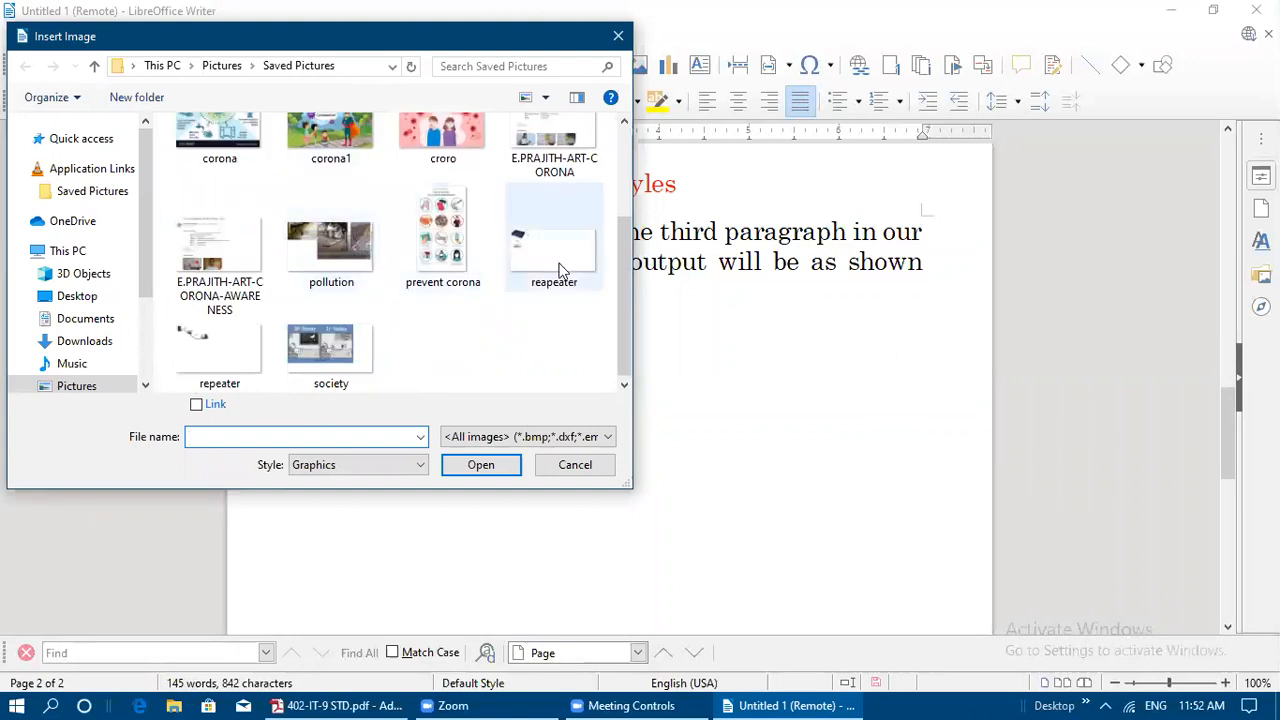
scroll(548, 270, "up", 2)
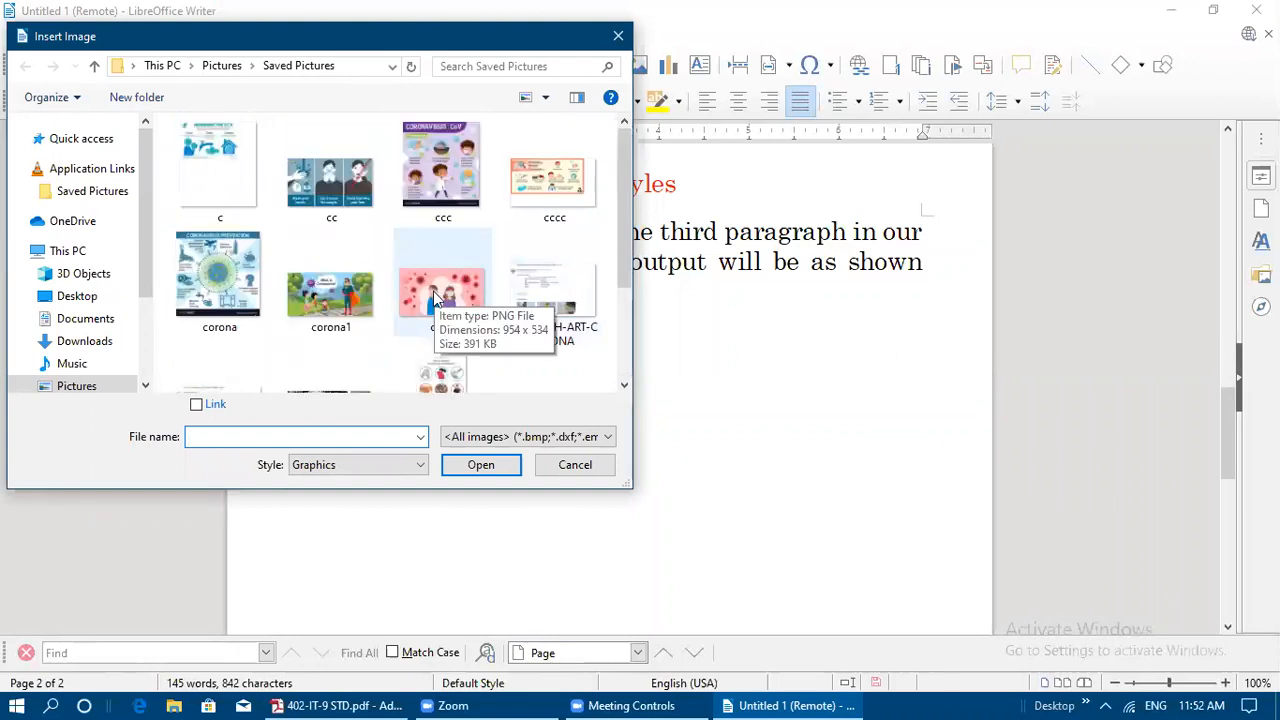
left_click(339, 188)
left_click(471, 465)
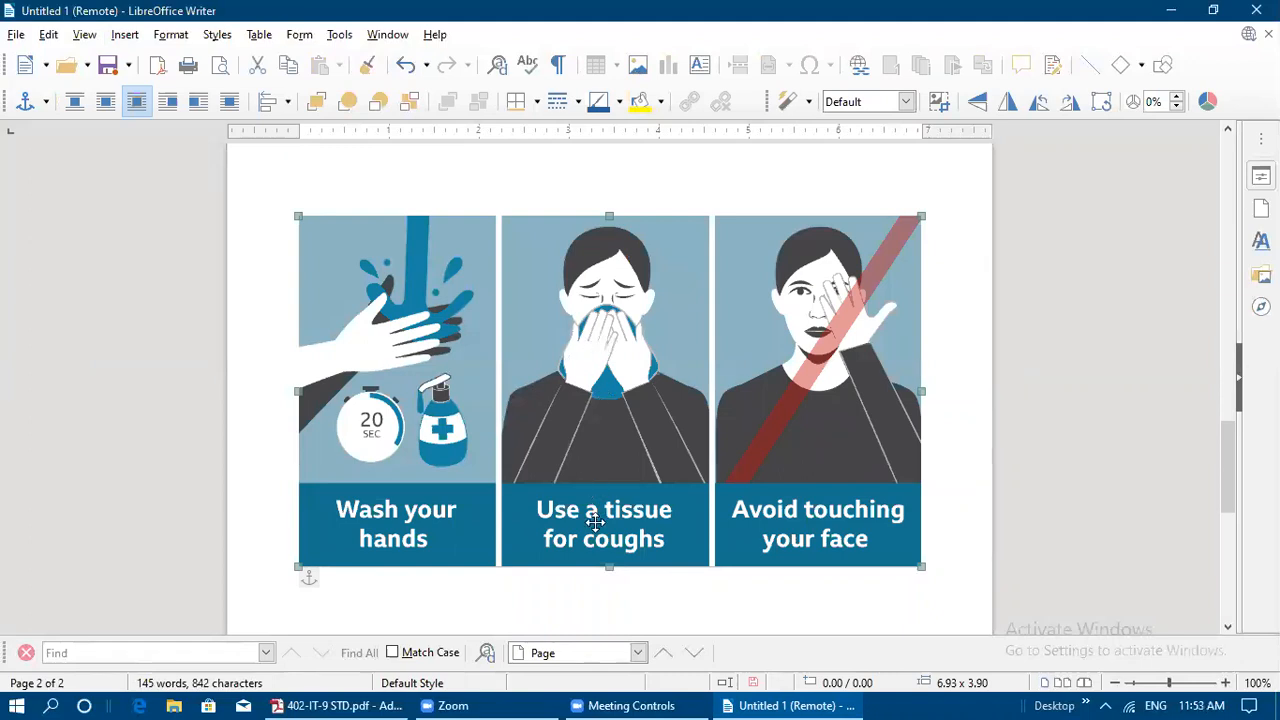
Switch to the textbook PDF and read the section on inserting special characters
left_click(786, 705)
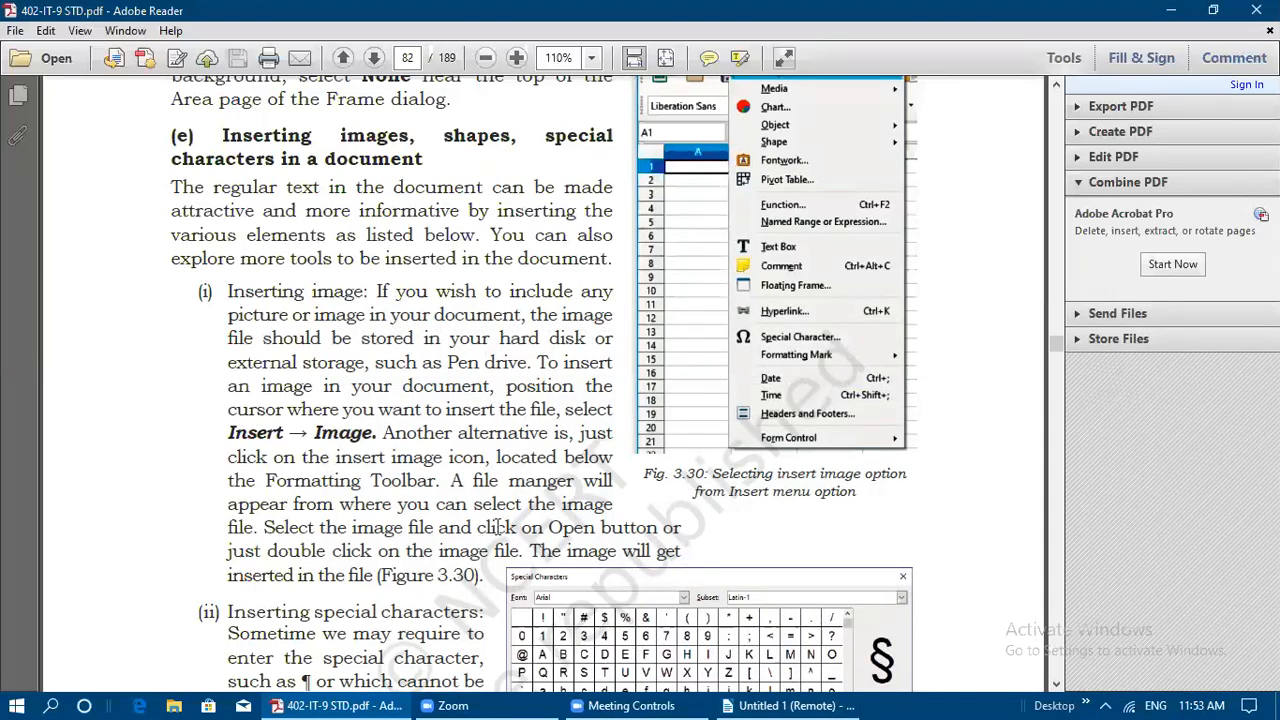
scroll(501, 521, "down", 9)
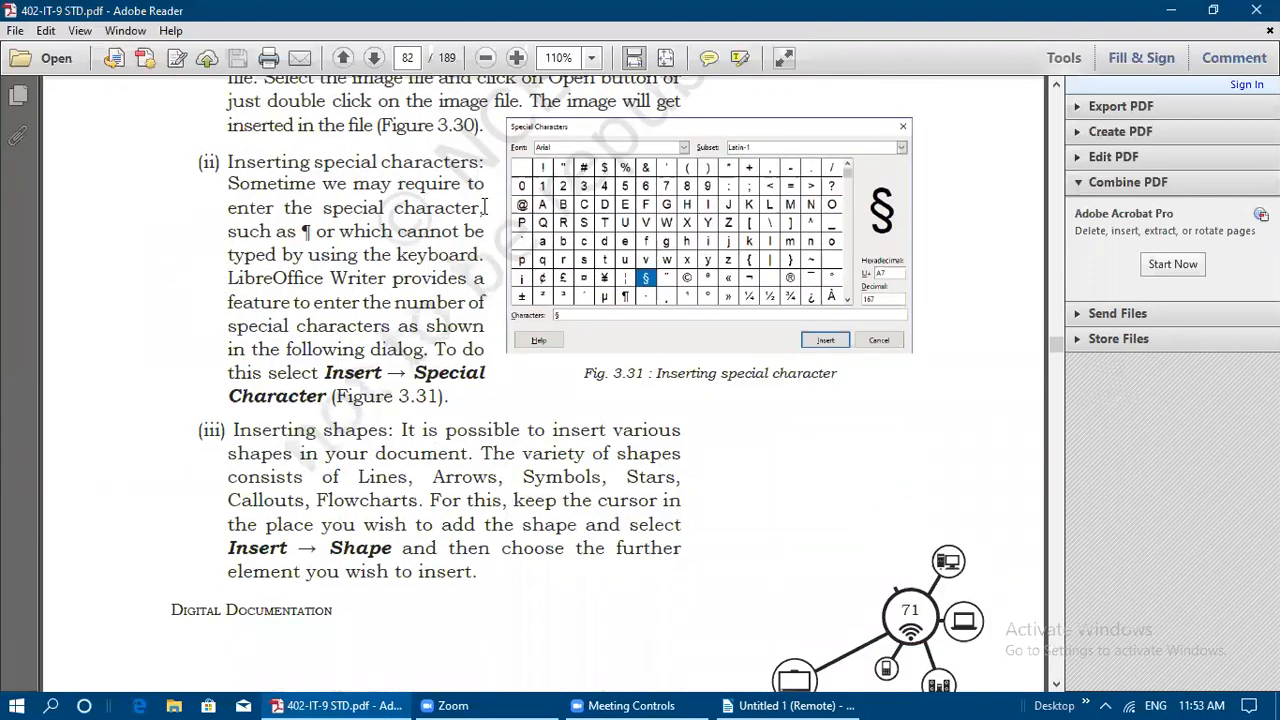
Return to the Writer document and delete the inserted image from page 2
left_click(770, 705)
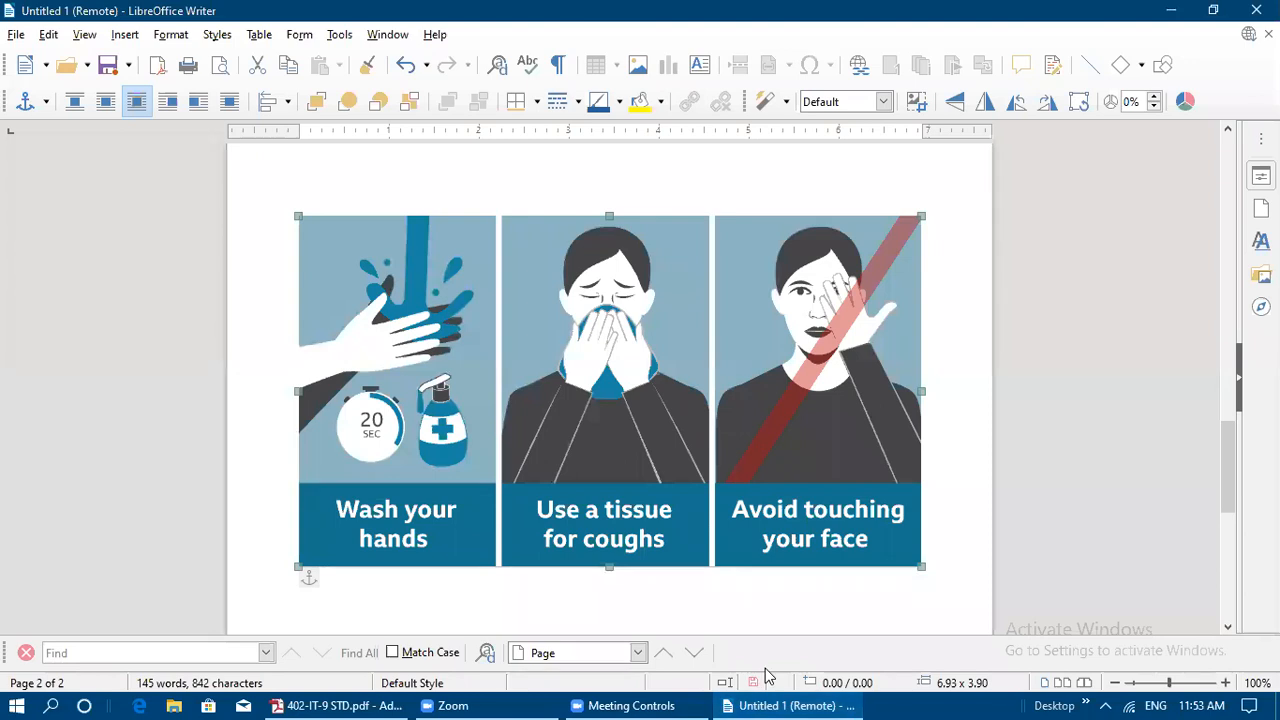
key("Delete")
scroll(430, 371, "up", 2)
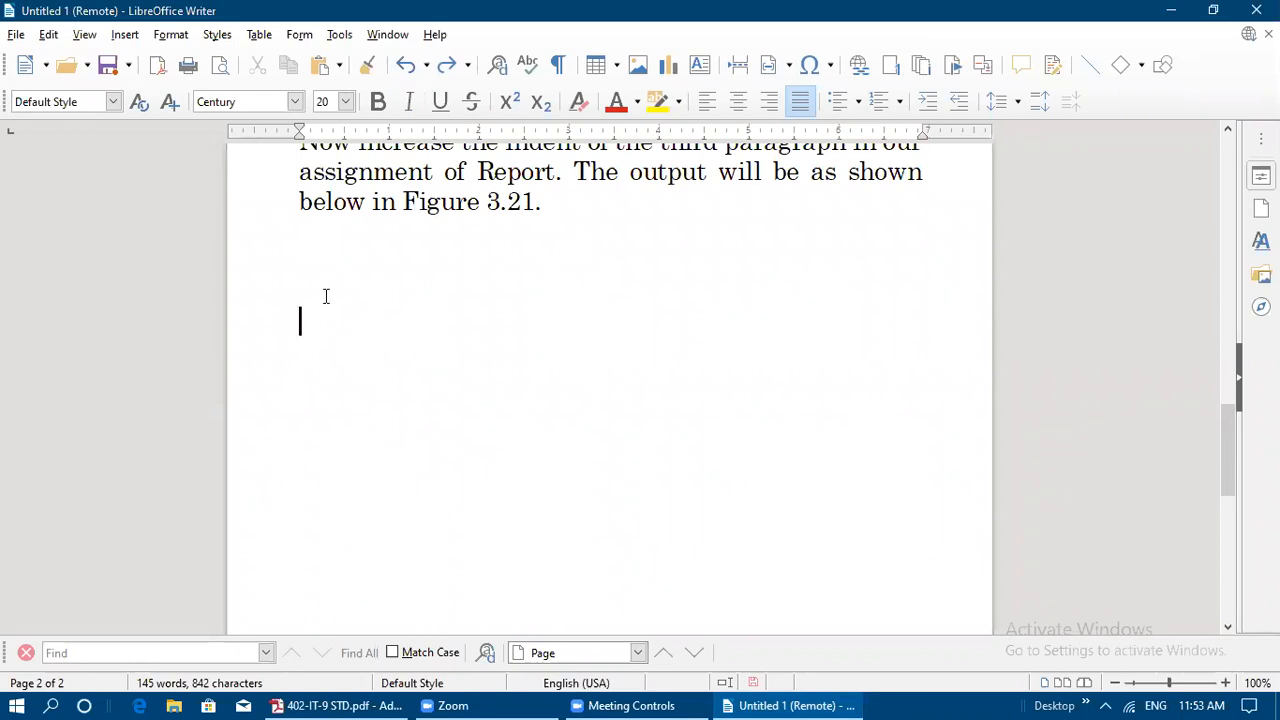
left_click(125, 34)
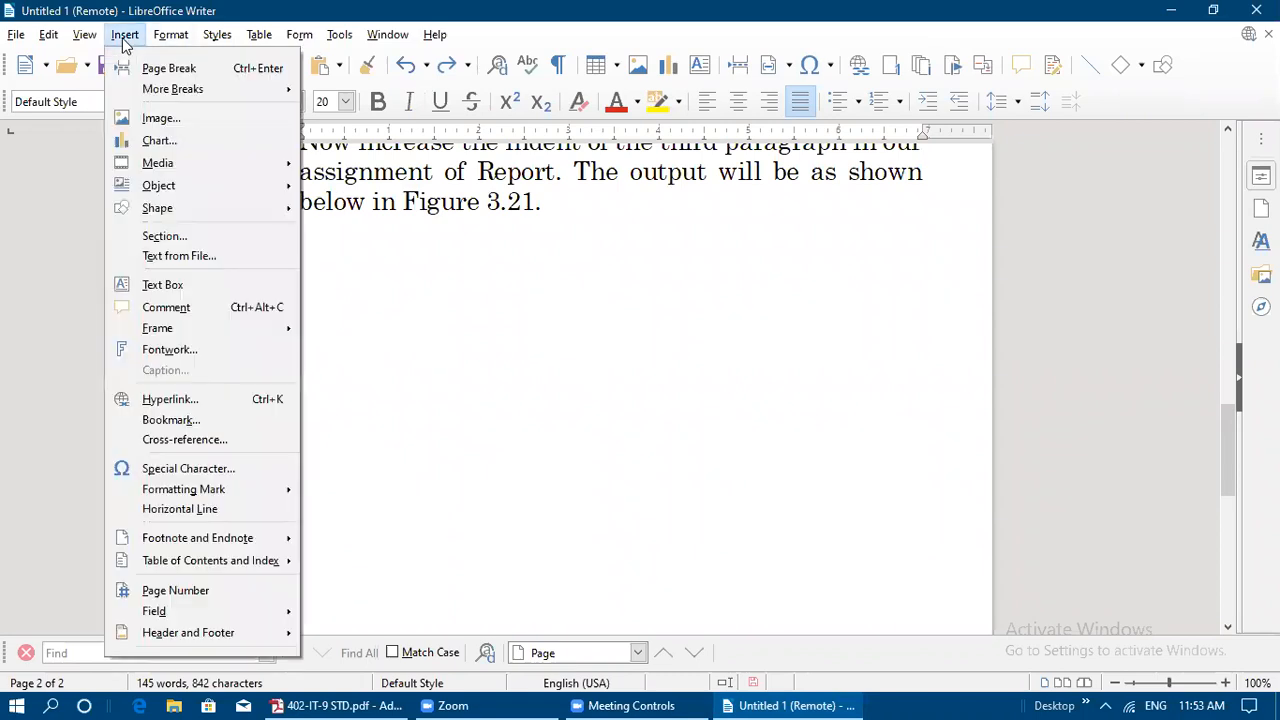
left_click(190, 468)
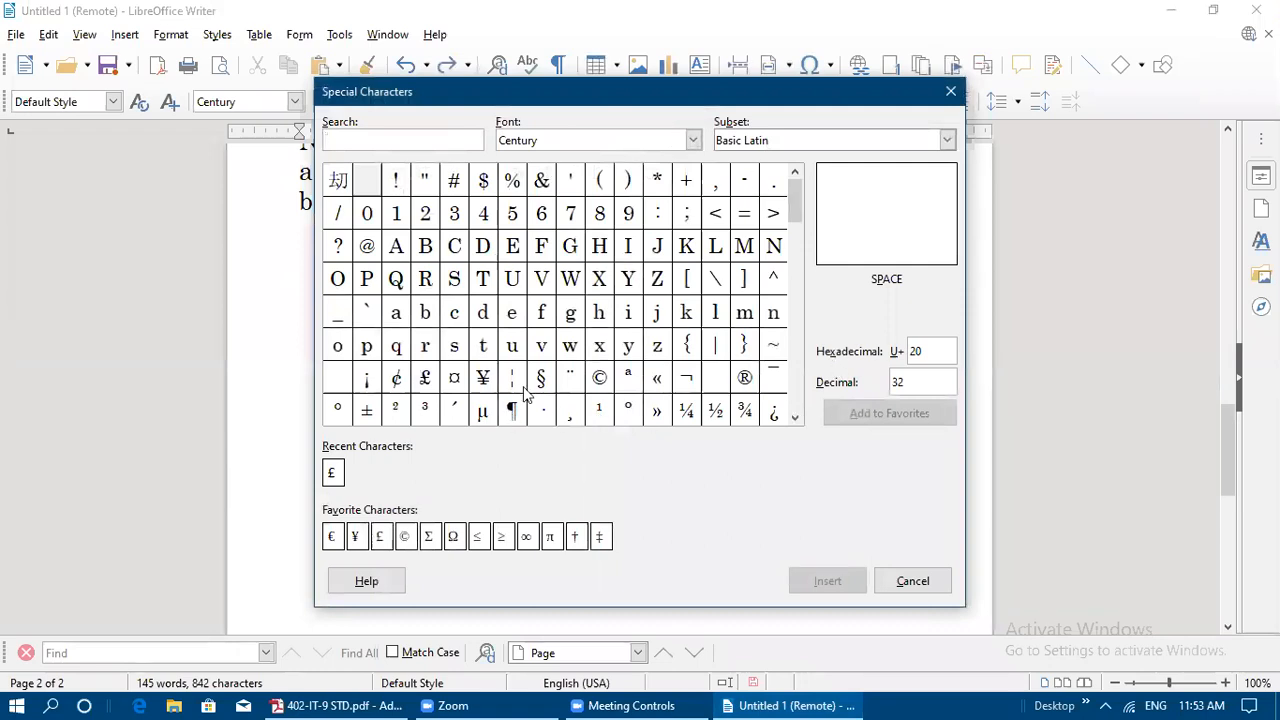
left_click_drag(571, 82, 538, 158)
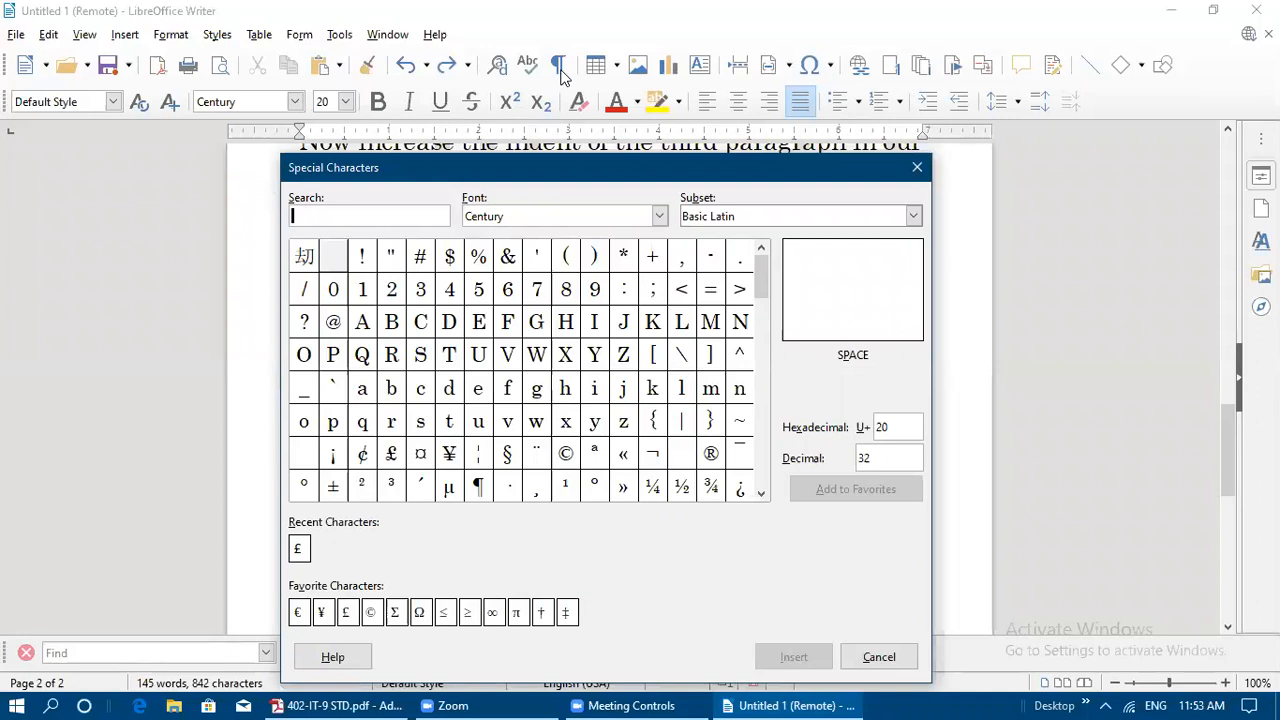
left_click(917, 167)
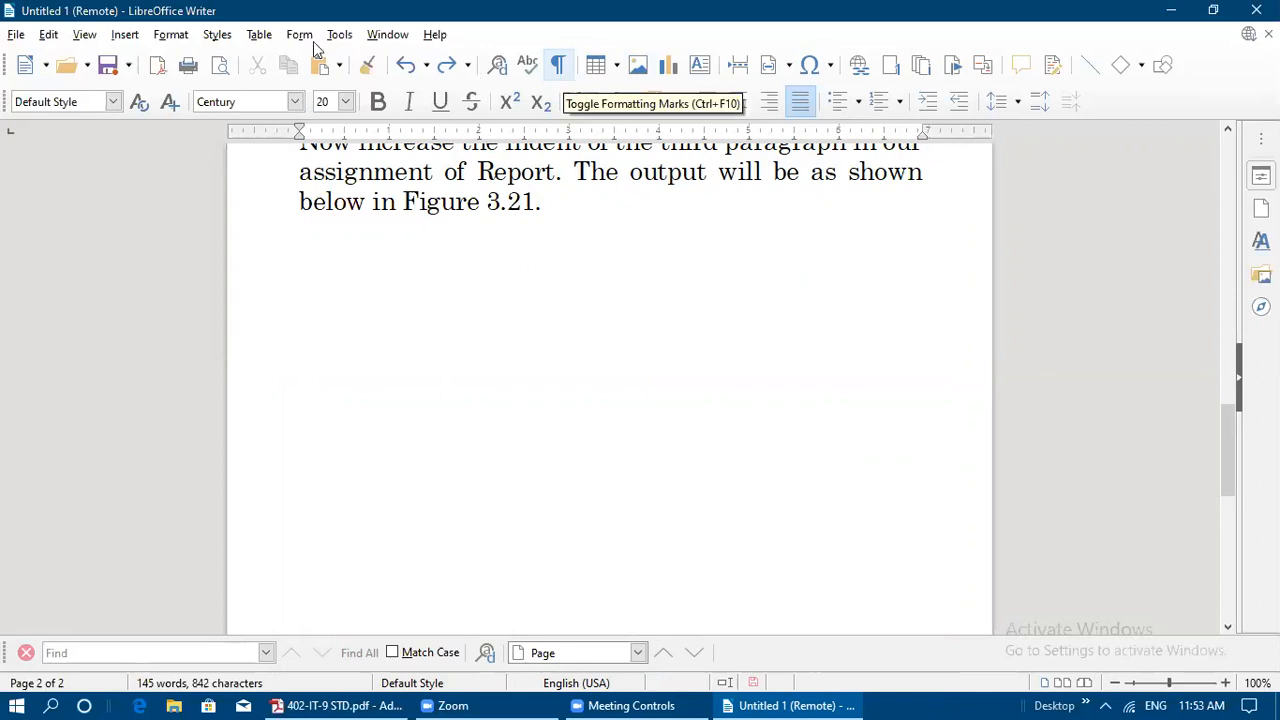
Insert the copyright sign © as a special character in the Century font below the paragraph
left_click(125, 35)
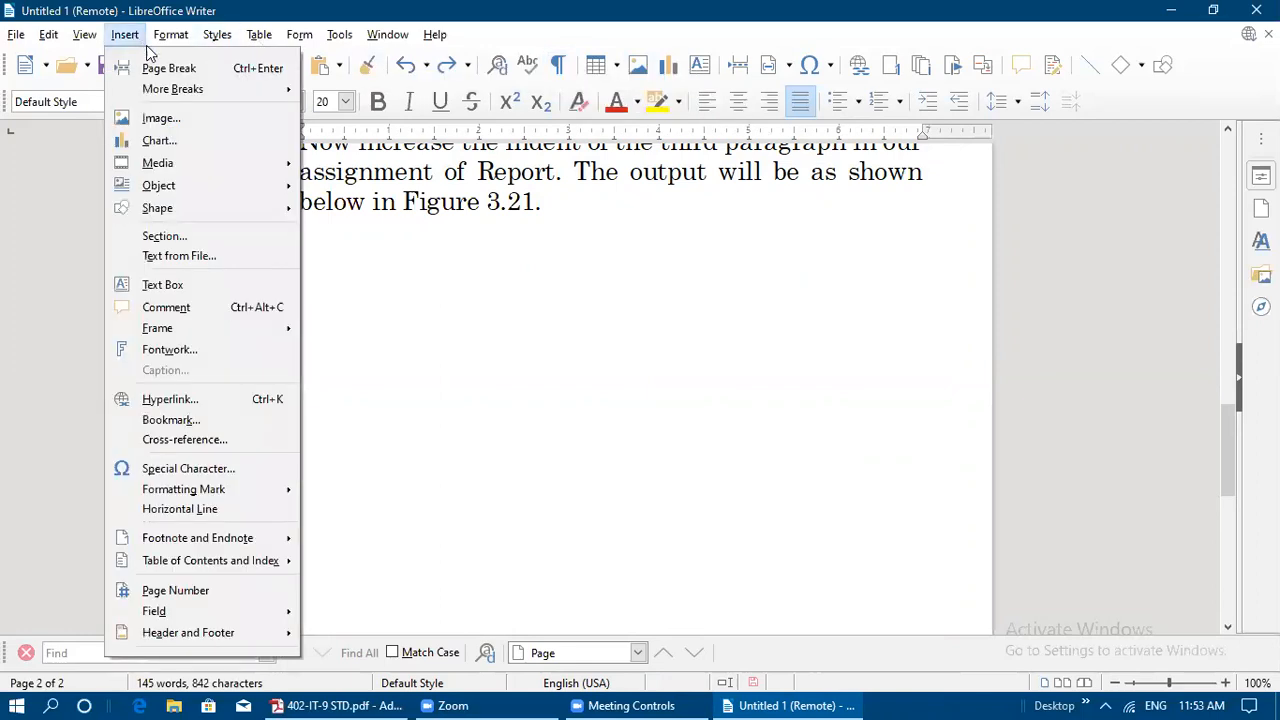
left_click(236, 470)
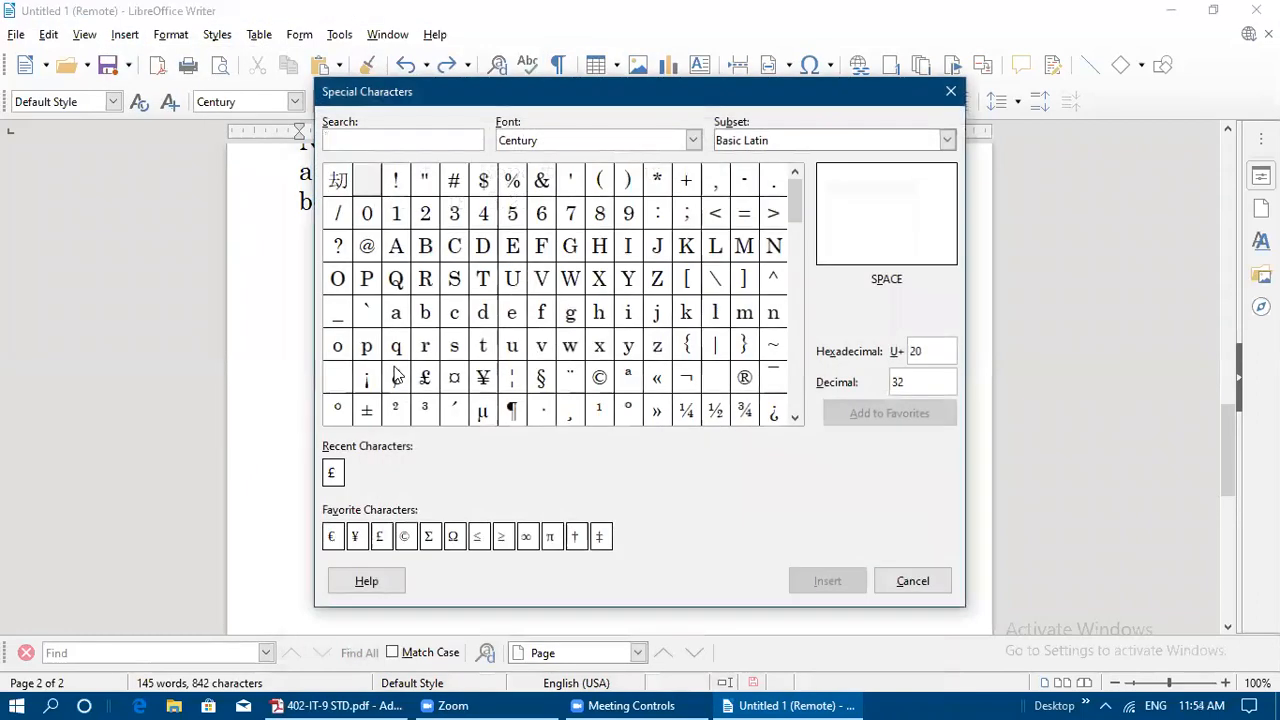
left_click(512, 412)
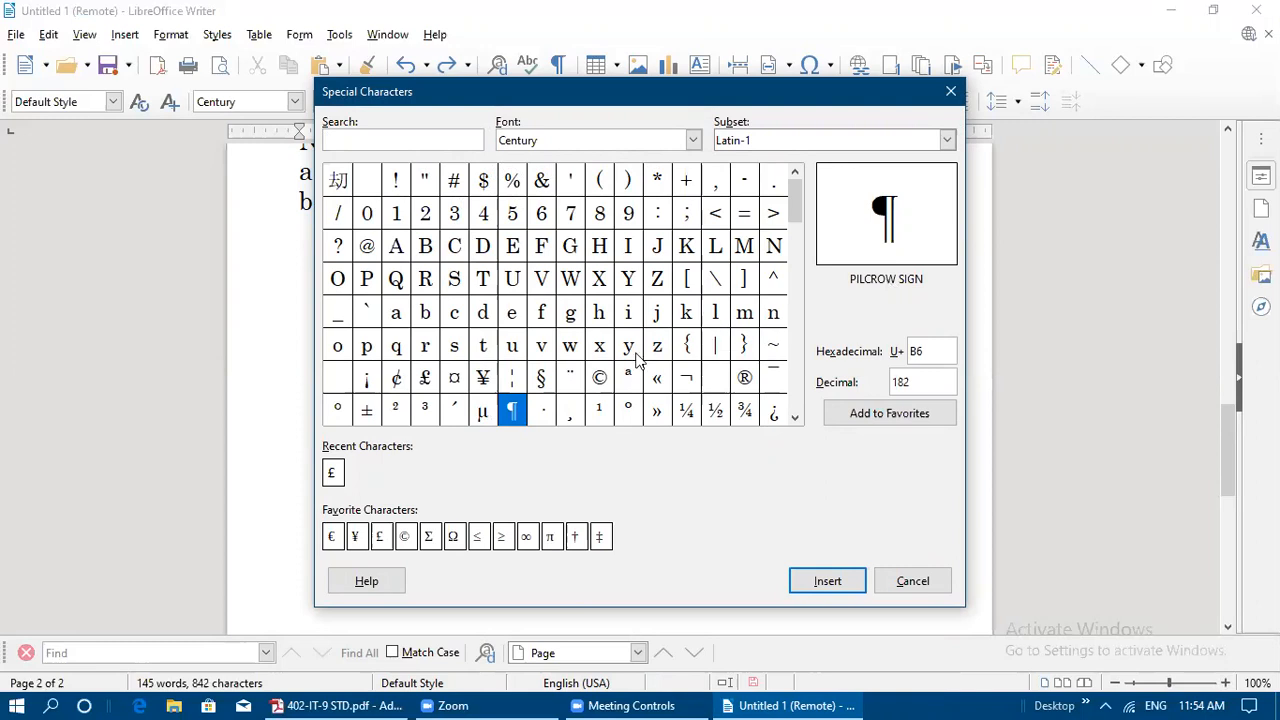
left_click(602, 378)
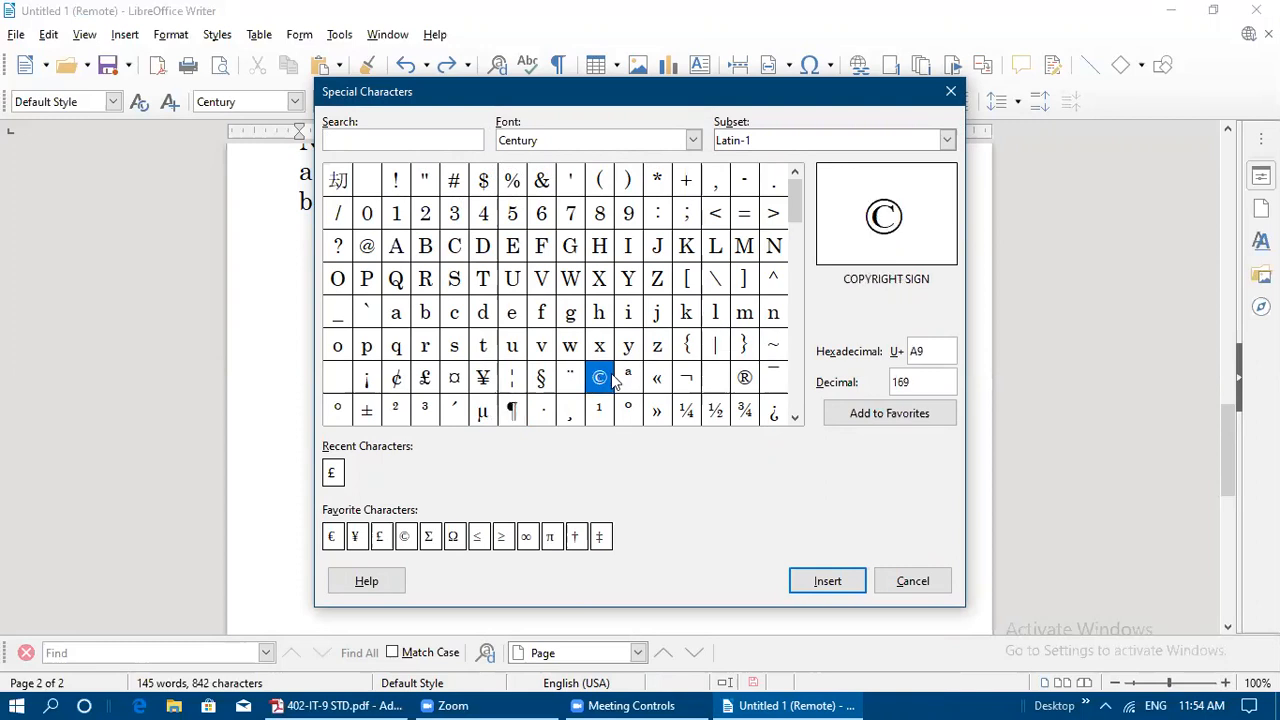
left_click(821, 580)
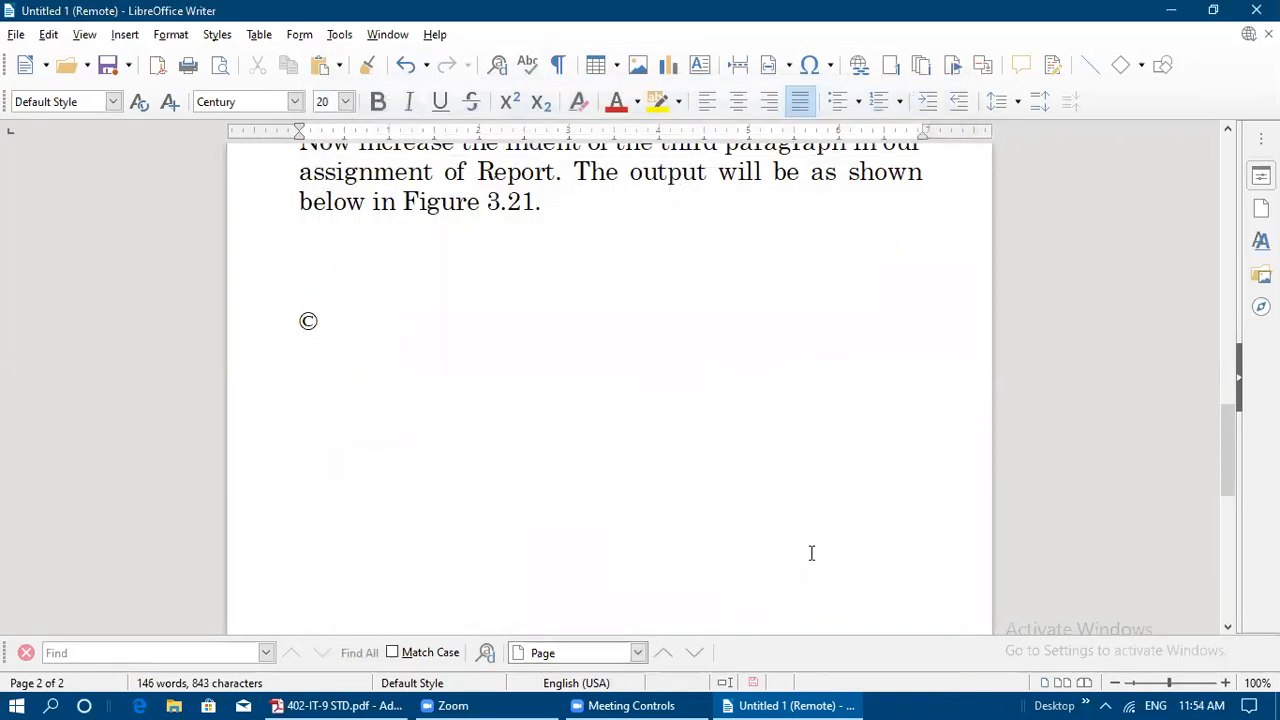
Switch to the textbook PDF and read the section on inserting shapes
left_click(345, 705)
scroll(494, 474, "down", 3)
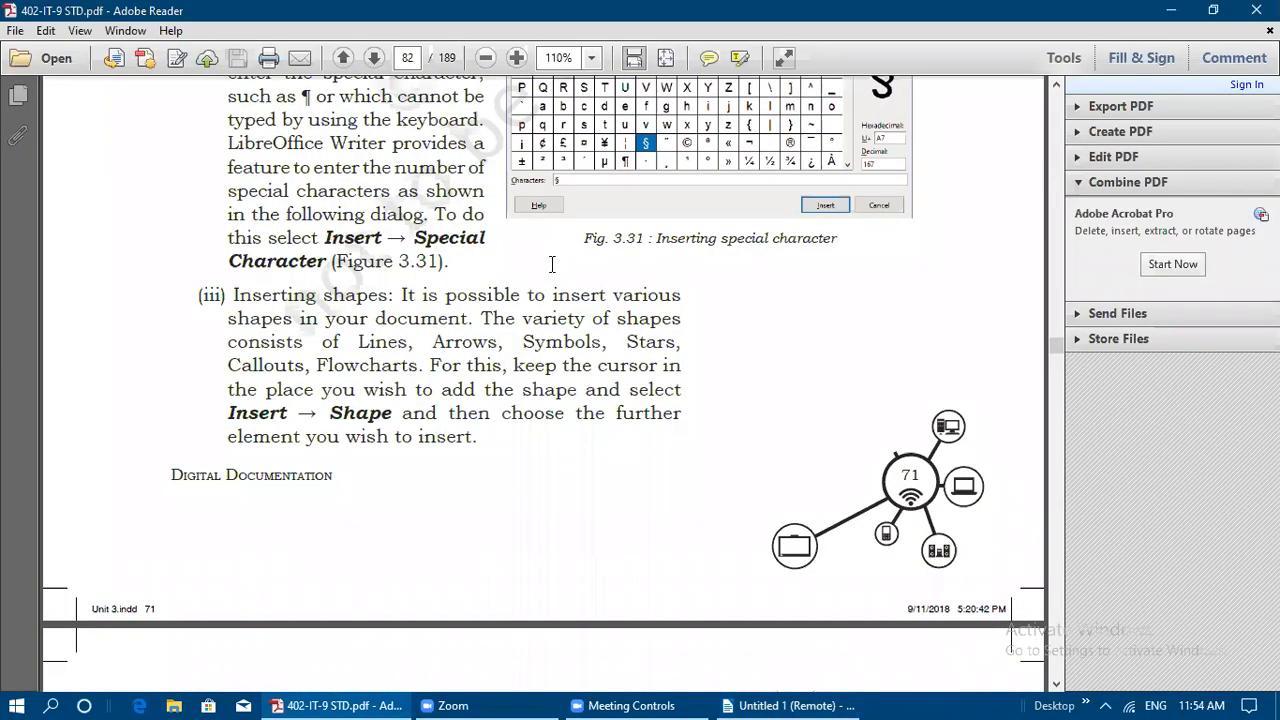
scroll(549, 268, "down", 2)
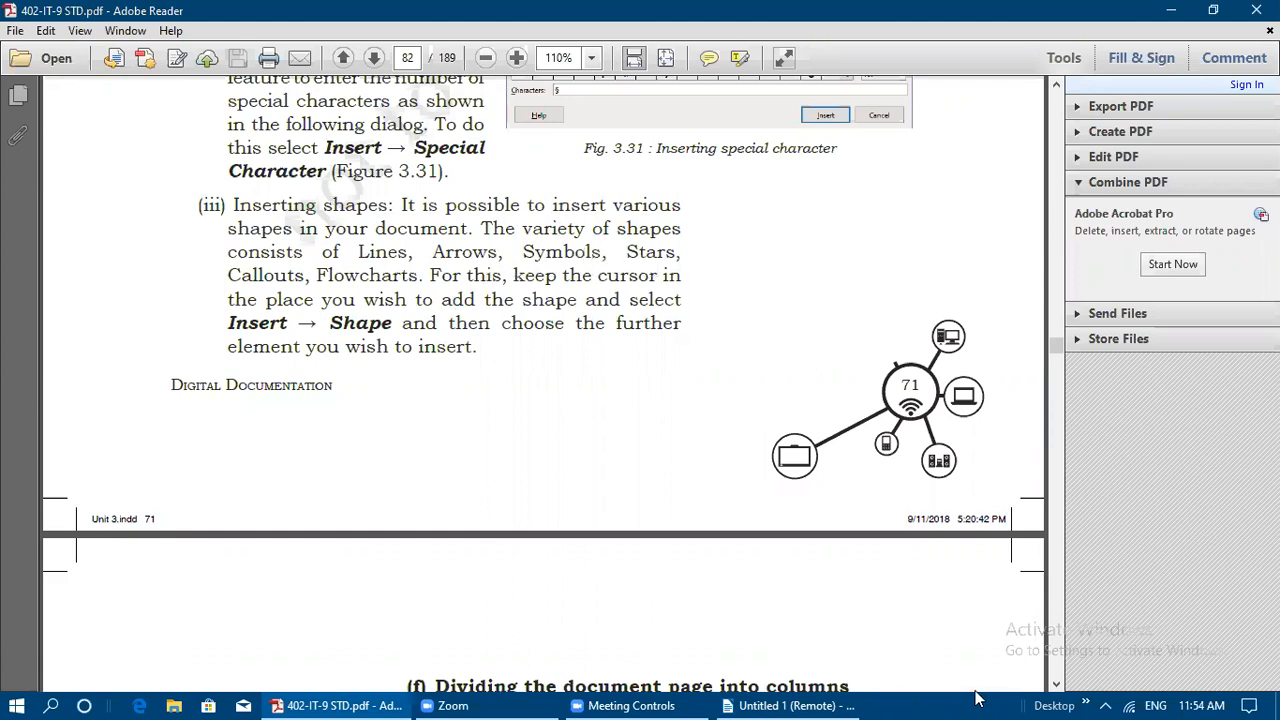
Return to the Writer document and draw a Sun symbol shape about 1.71 by 1.44 inches beside the copyright sign
left_click(790, 705)
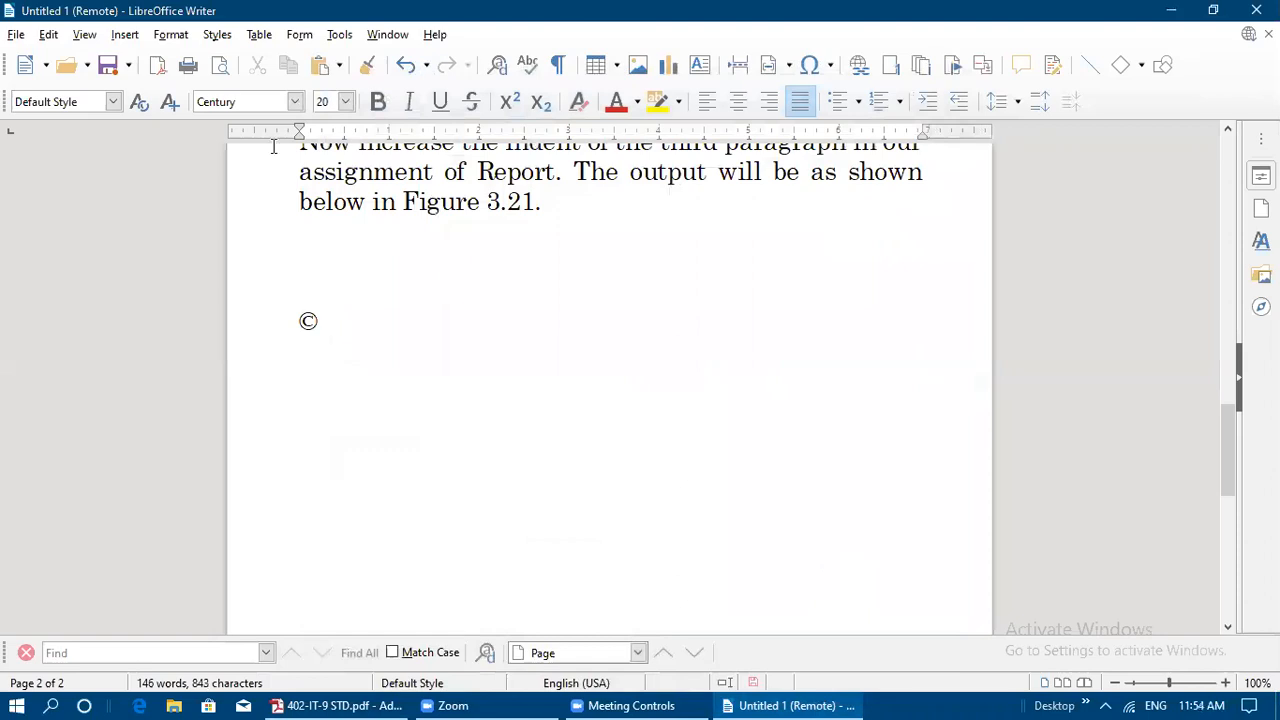
key("Return")
left_click(125, 35)
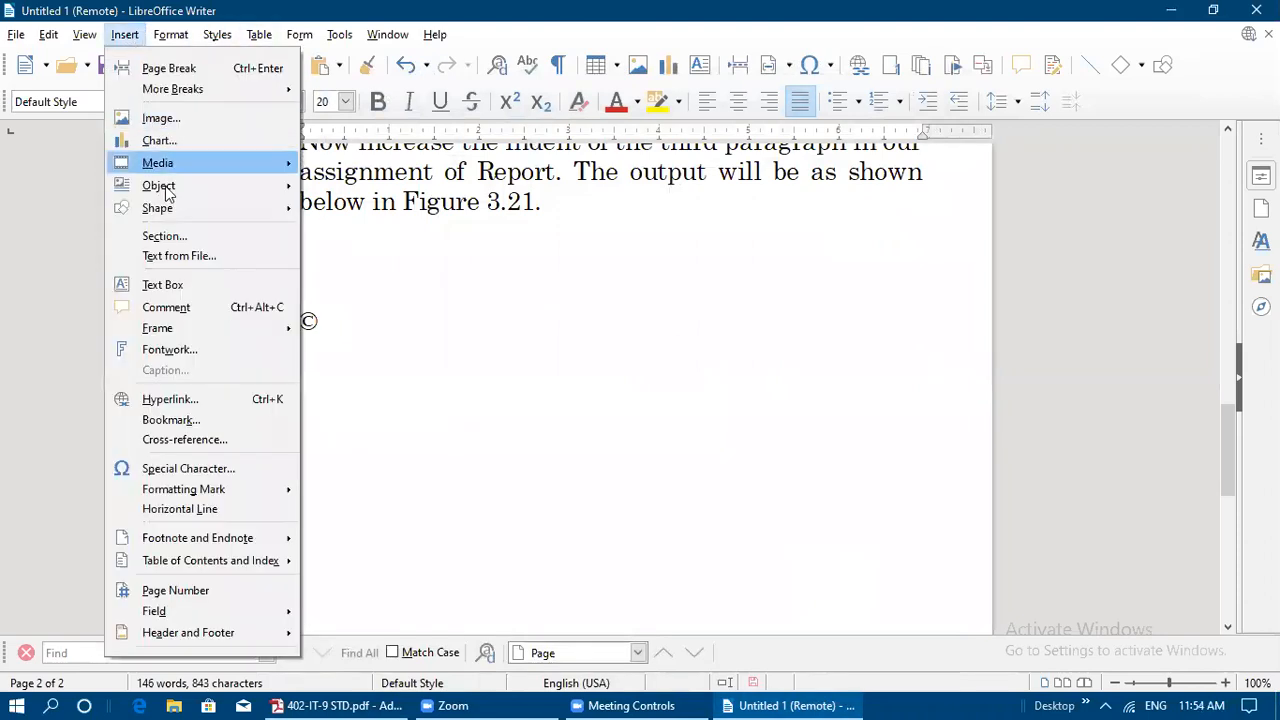
mouse_move(255, 208)
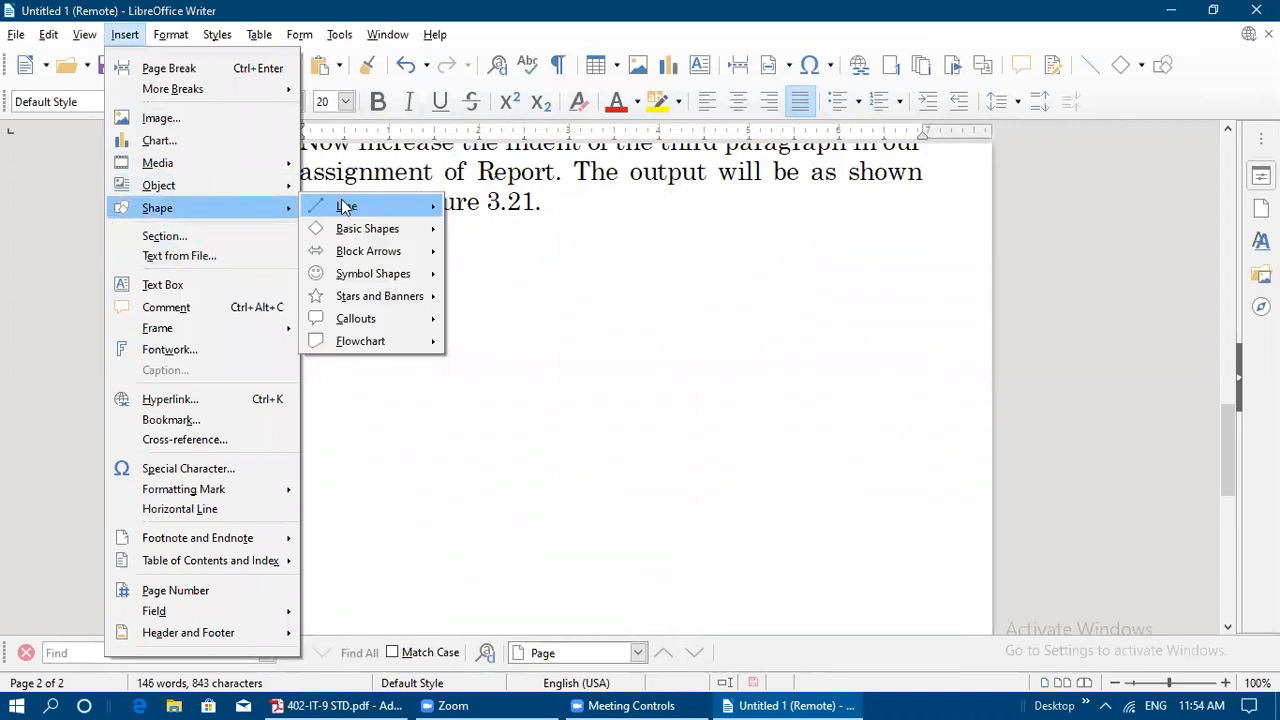
mouse_move(362, 212)
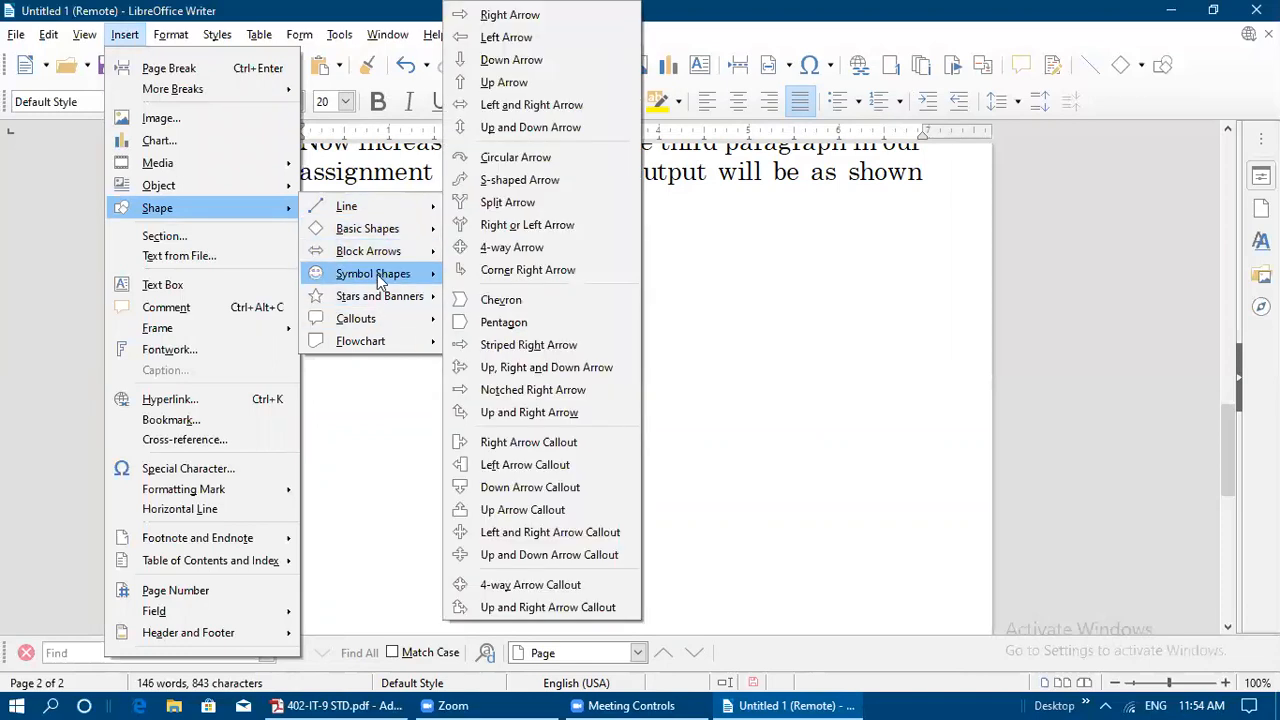
mouse_move(377, 278)
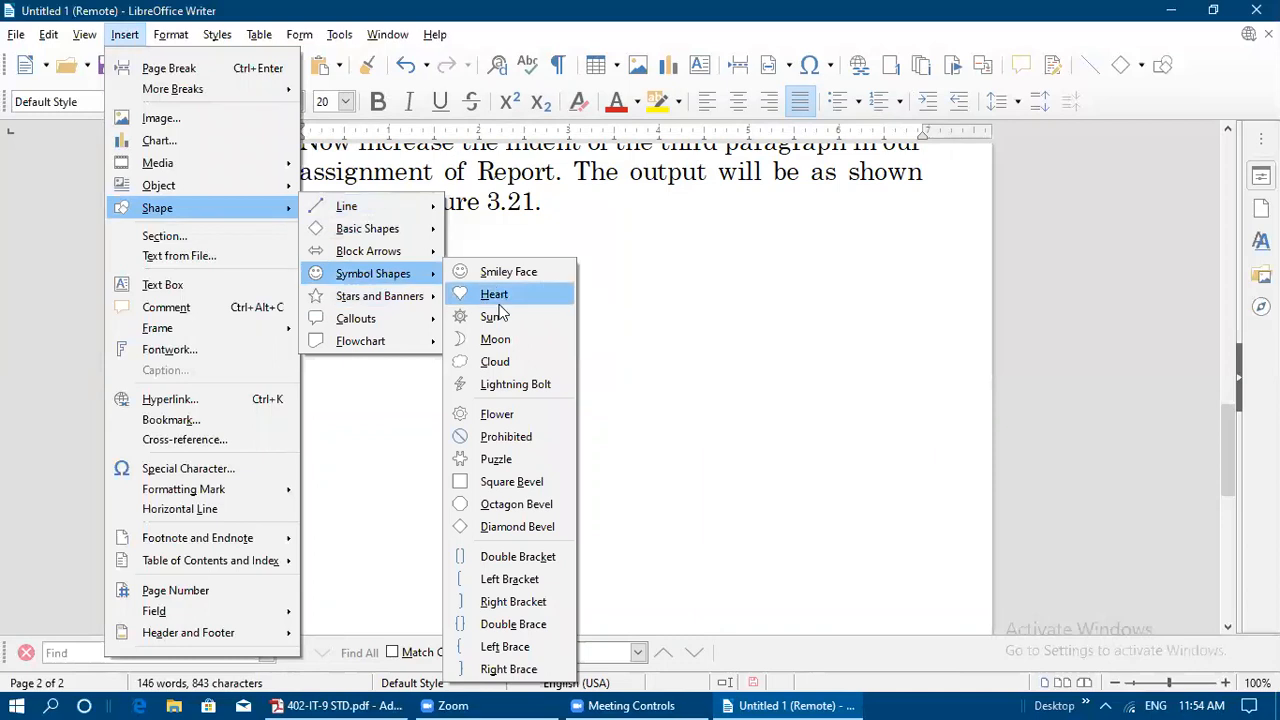
left_click(495, 317)
left_click_drag(437, 331, 589, 458)
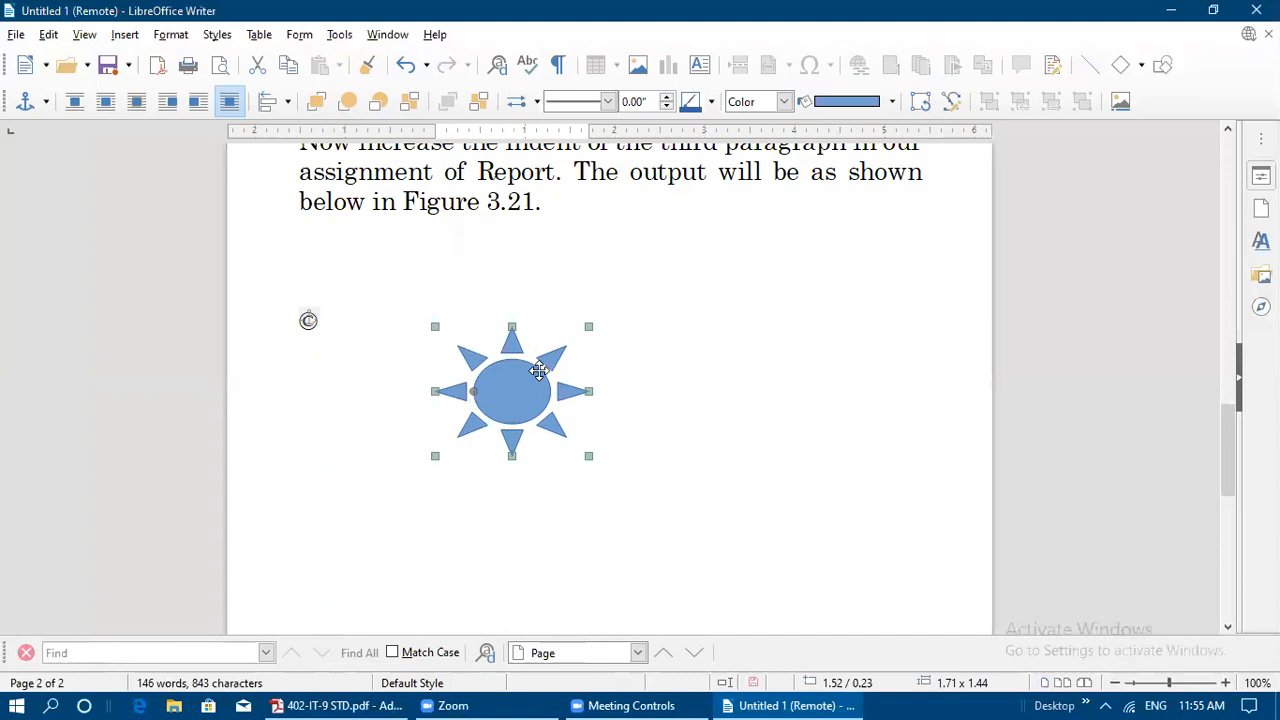
Try a dark red line color on the sun shape, and settle on bright red
left_click(711, 102)
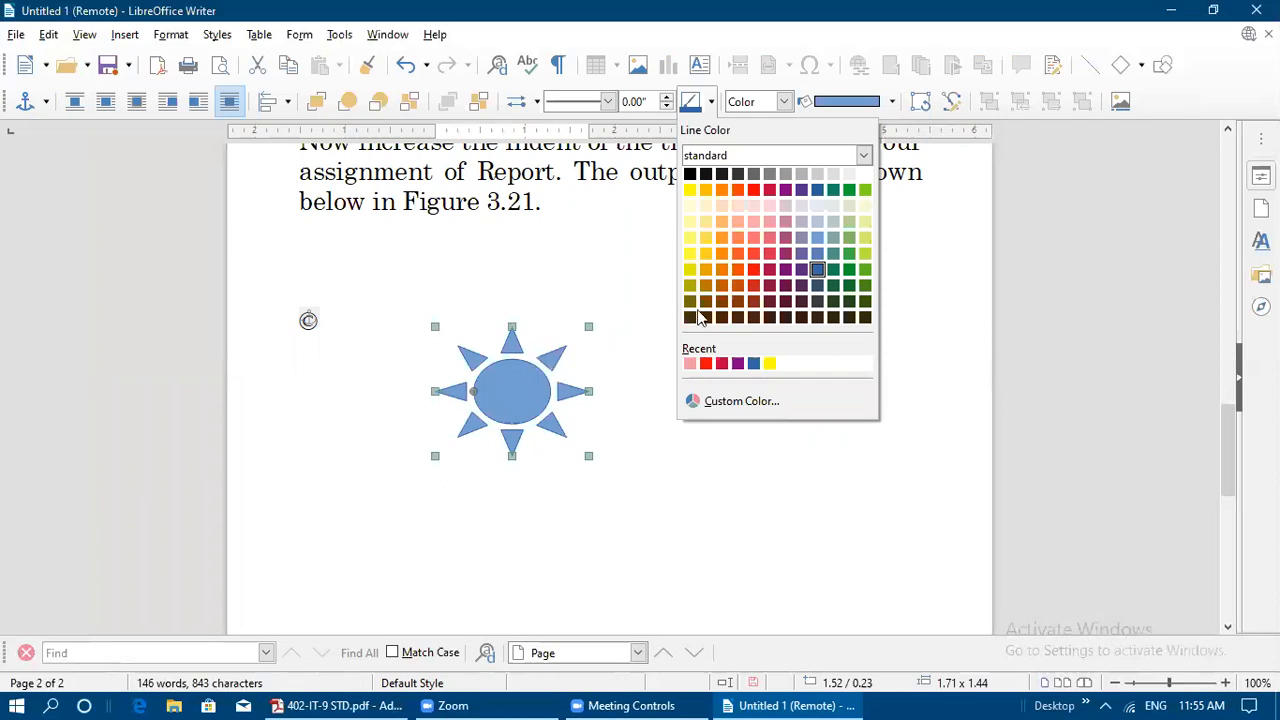
left_click(767, 272)
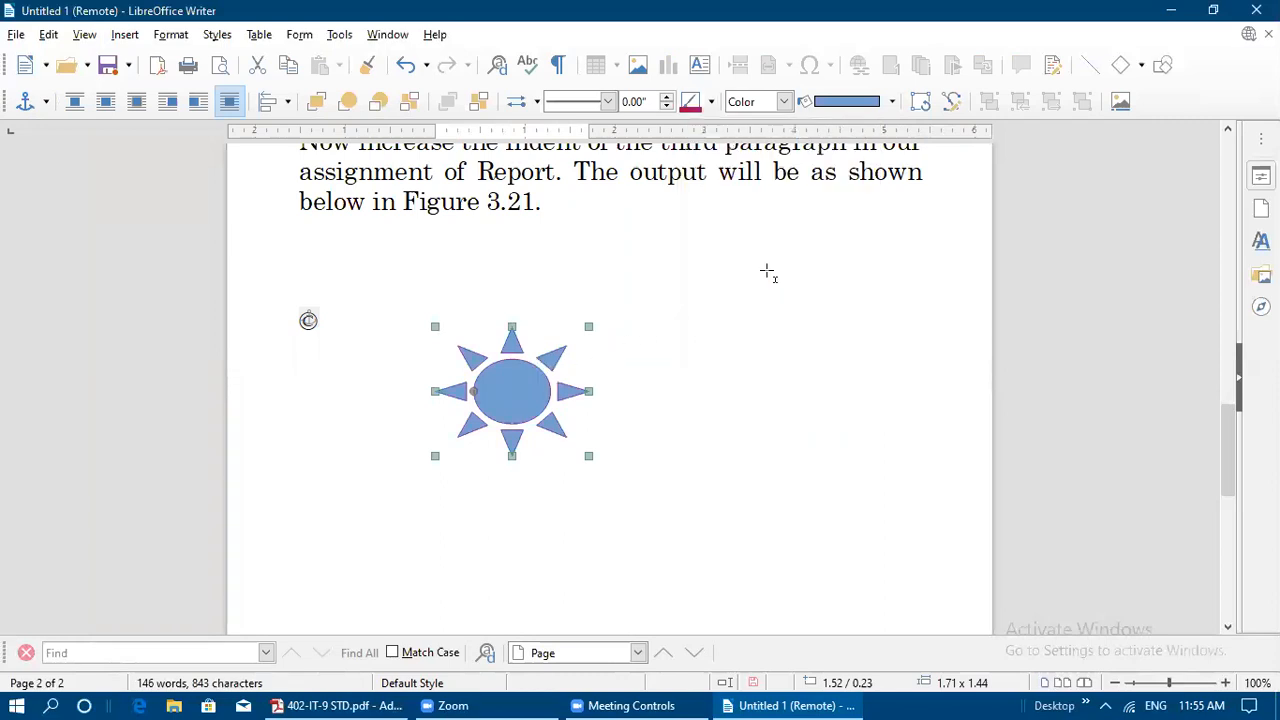
left_click(710, 101)
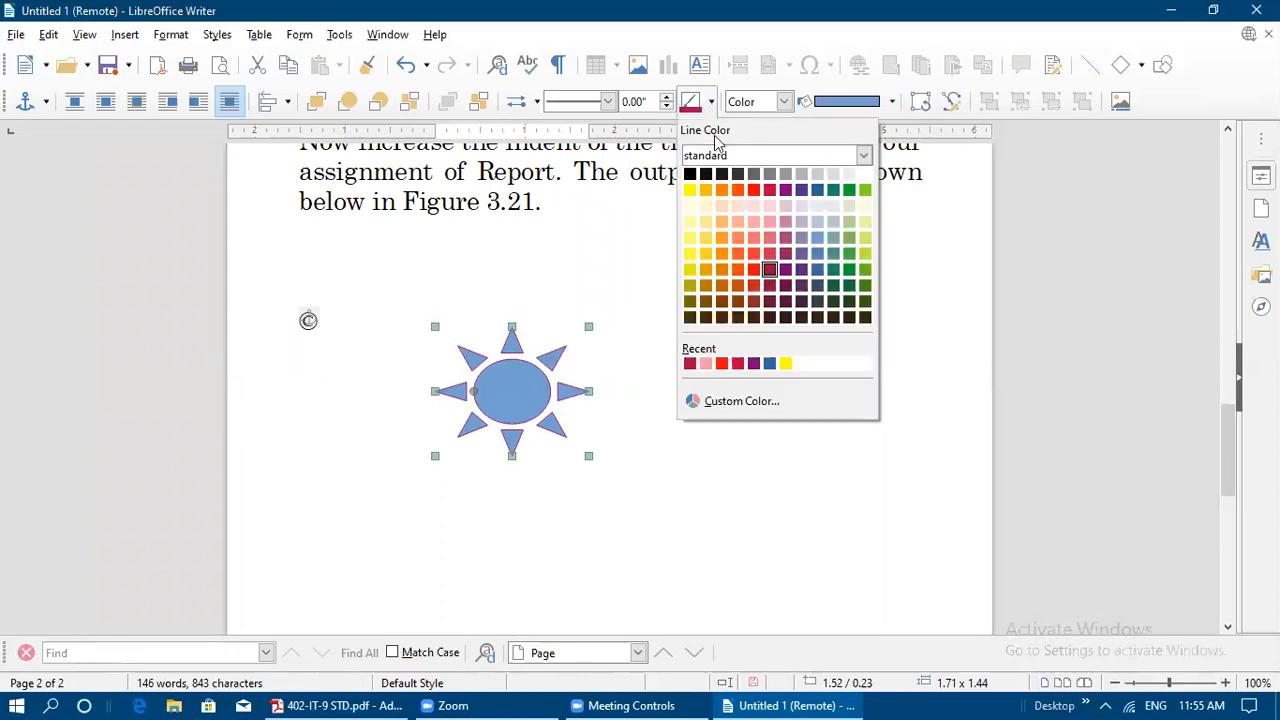
left_click(752, 191)
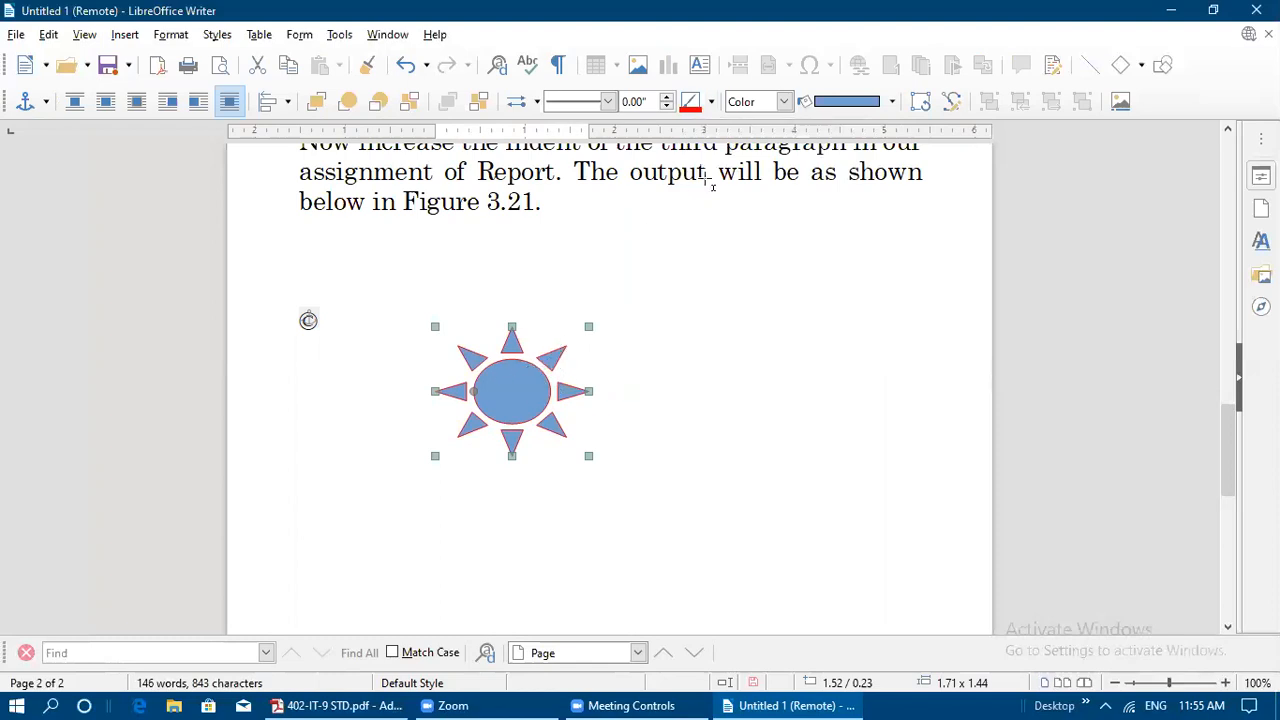
Fill the sun shape with solid yellow
left_click(784, 101)
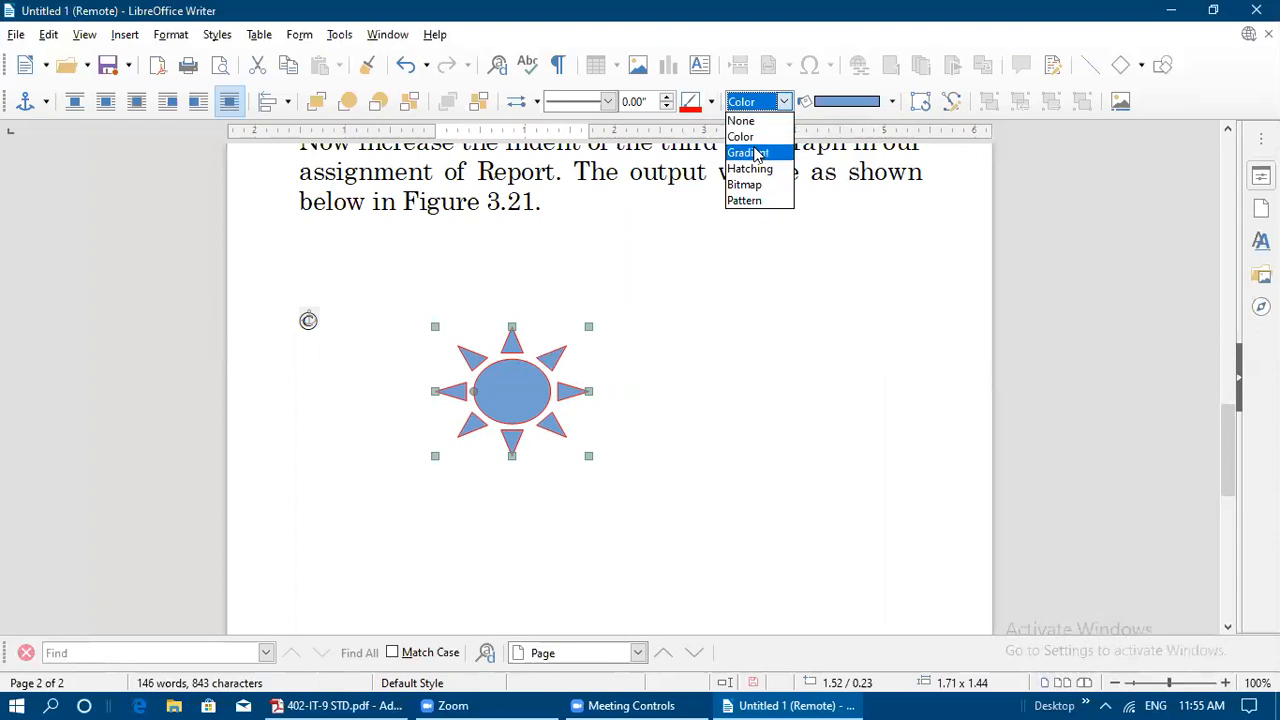
left_click(891, 102)
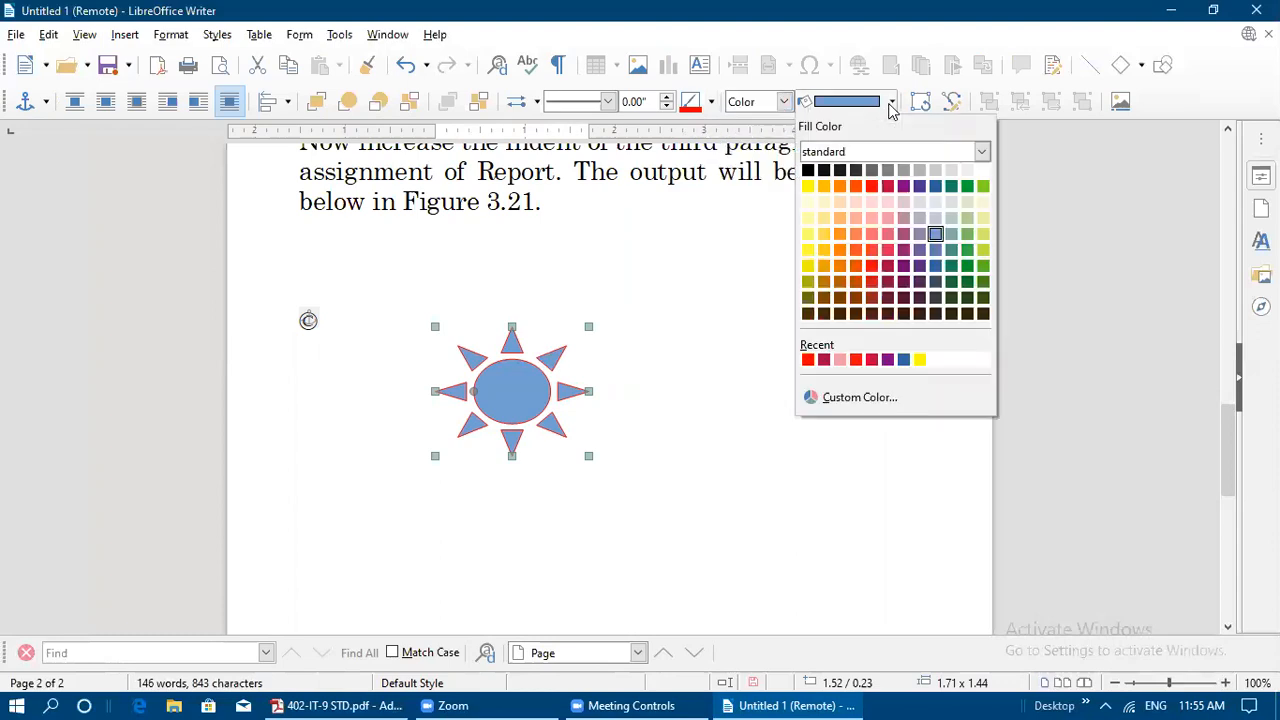
left_click(808, 186)
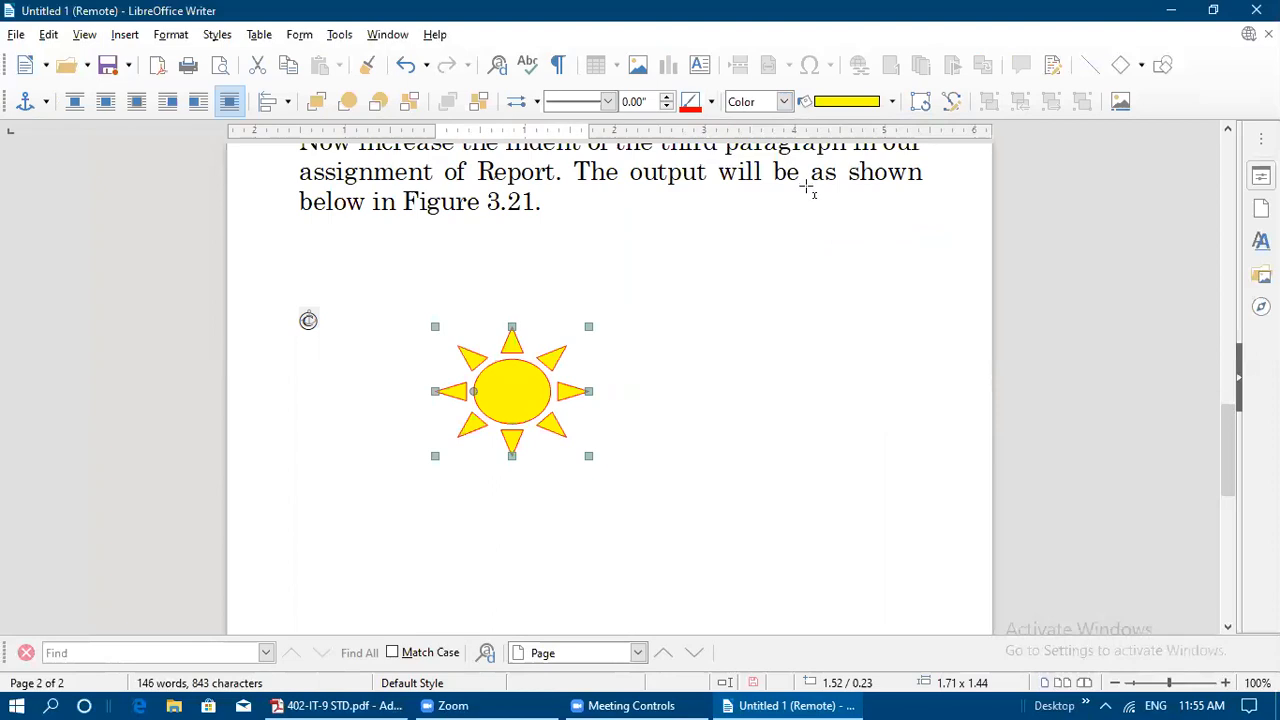
Change the sun shape's fill to the Sunshine gradient and deselect the shape
left_click(785, 103)
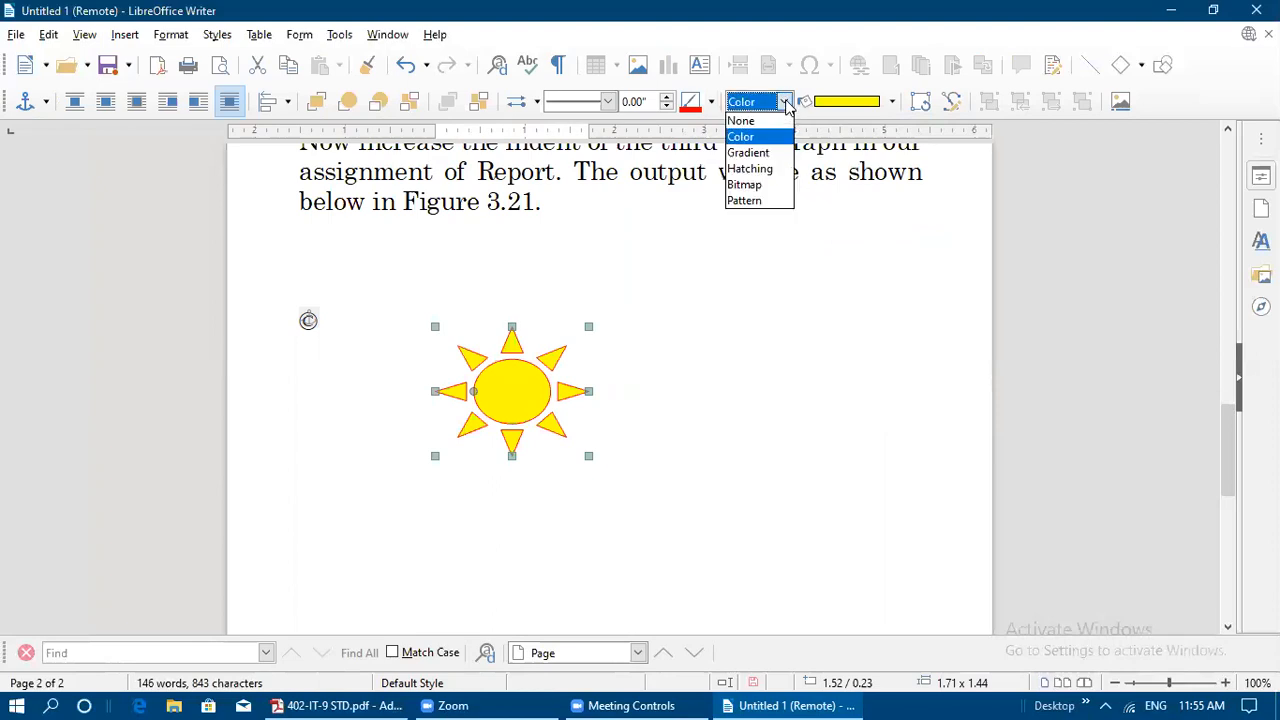
left_click(766, 153)
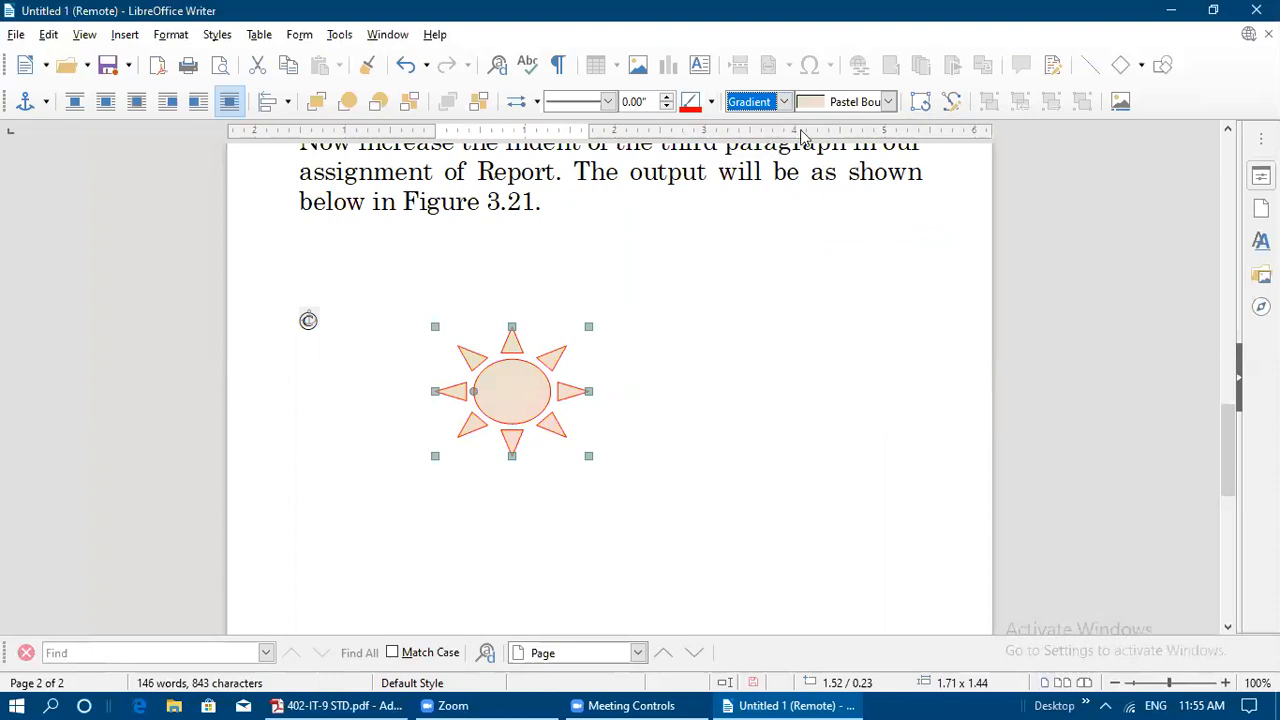
left_click(880, 104)
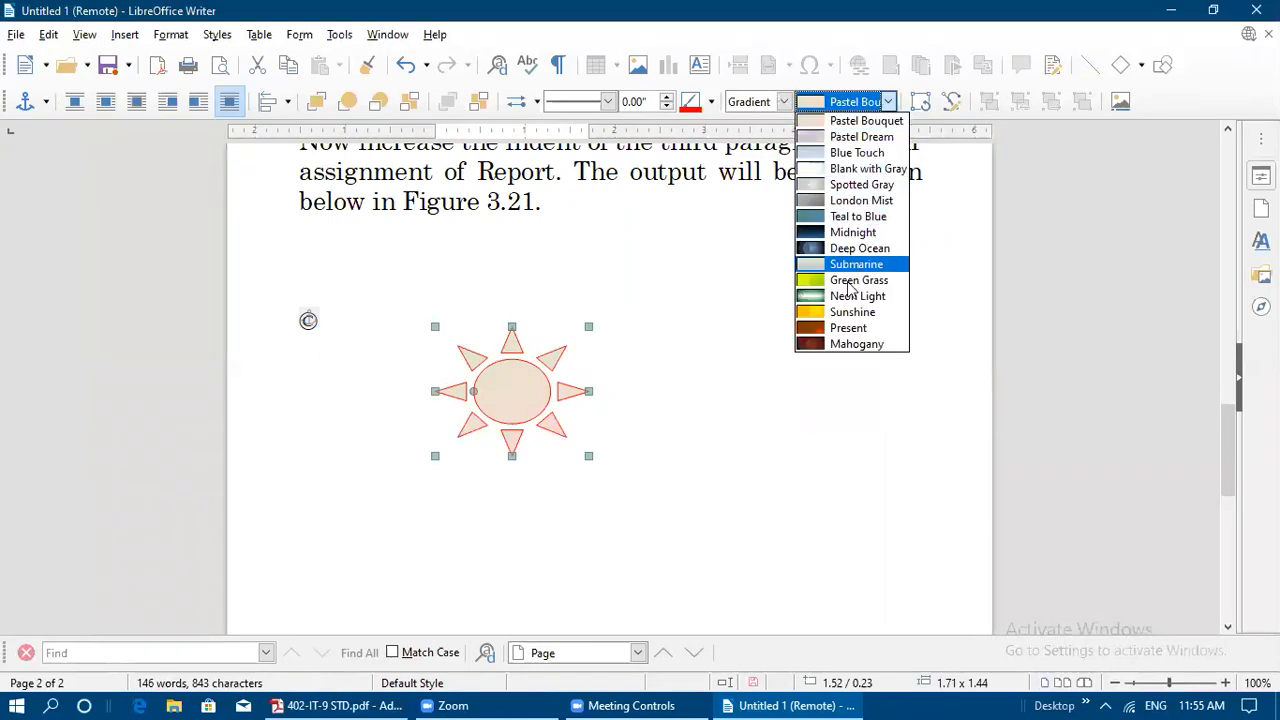
left_click(834, 312)
left_click(607, 352)
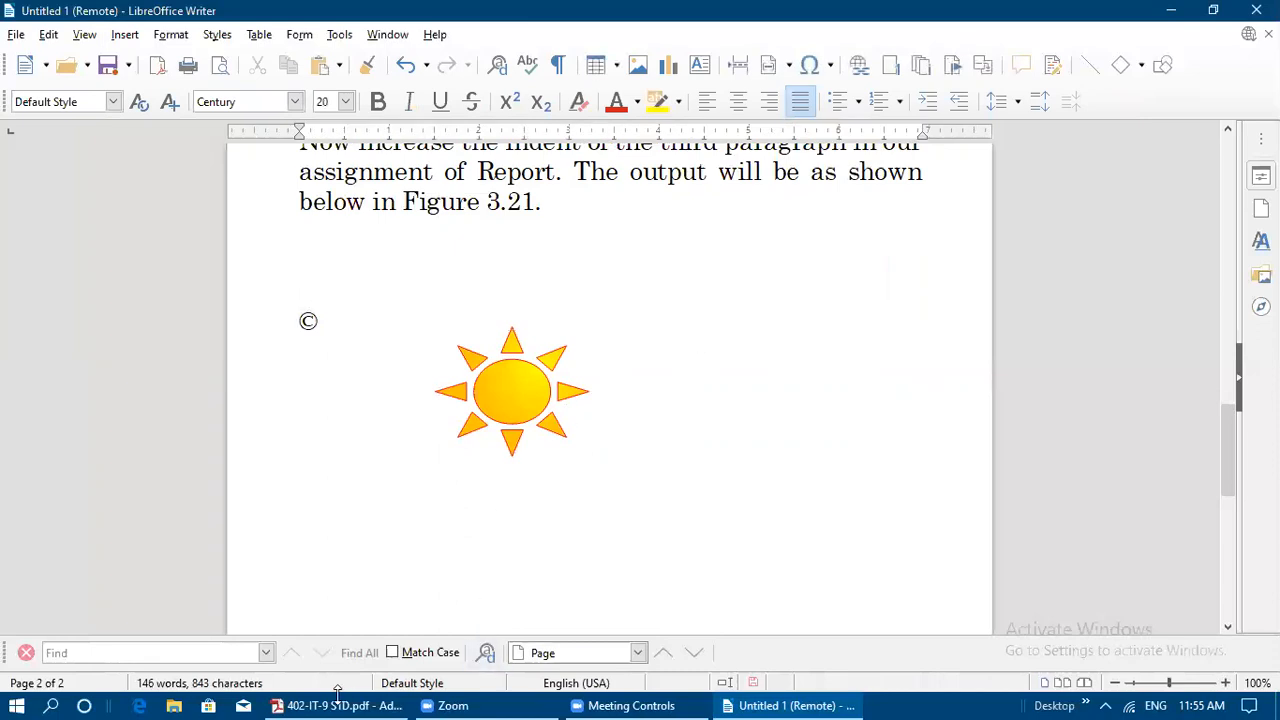
Enlarge the sun shape to about 2.73 by 2.43 inches
left_click(511, 393)
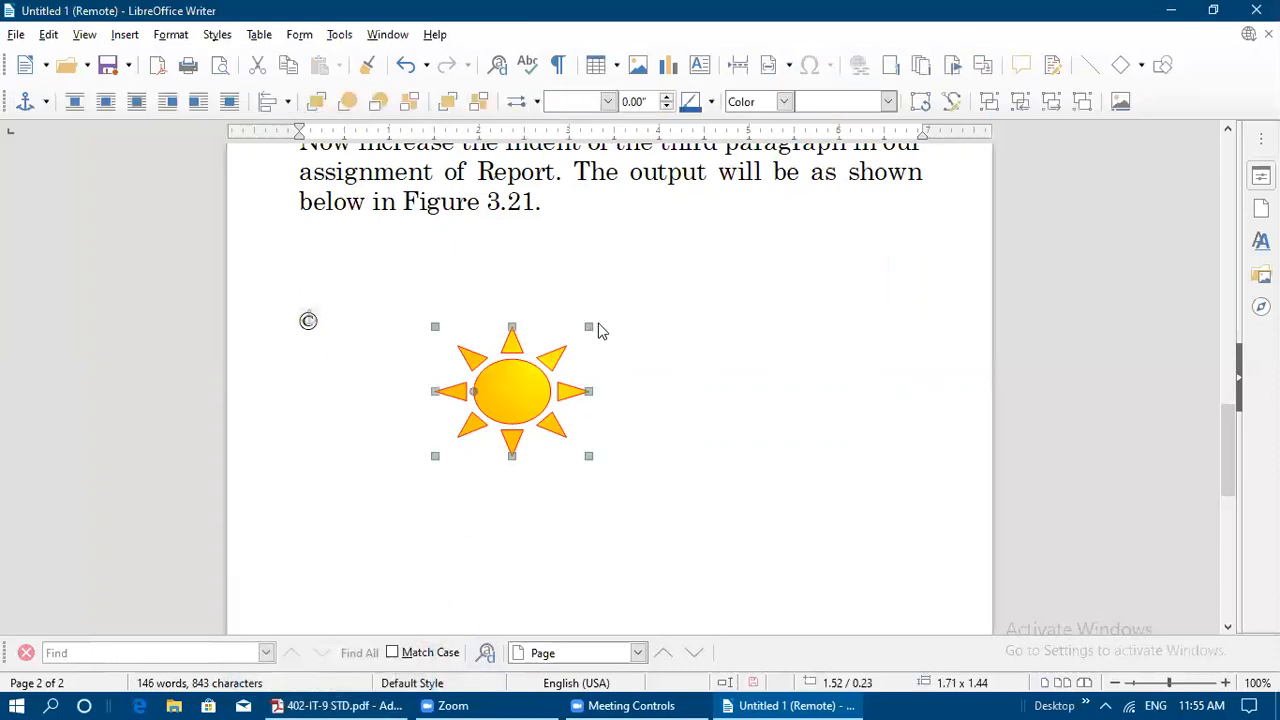
left_click_drag(587, 327, 659, 333)
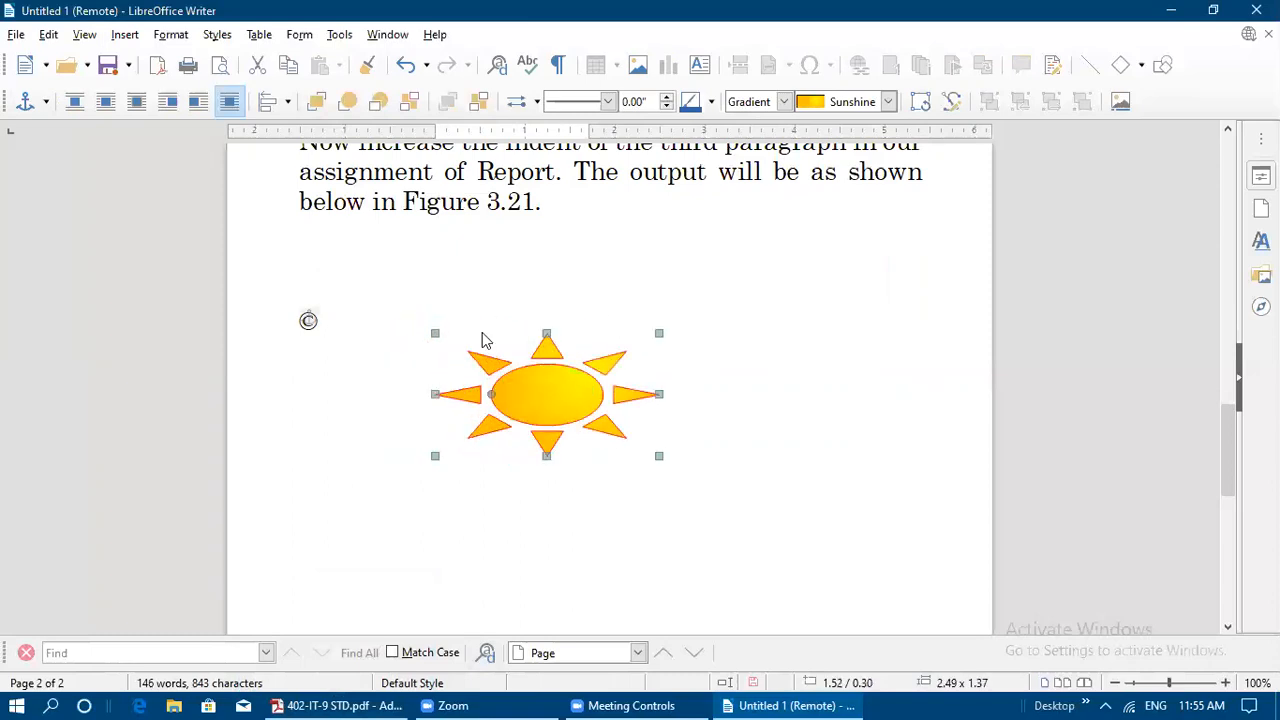
left_click_drag(547, 328, 547, 293)
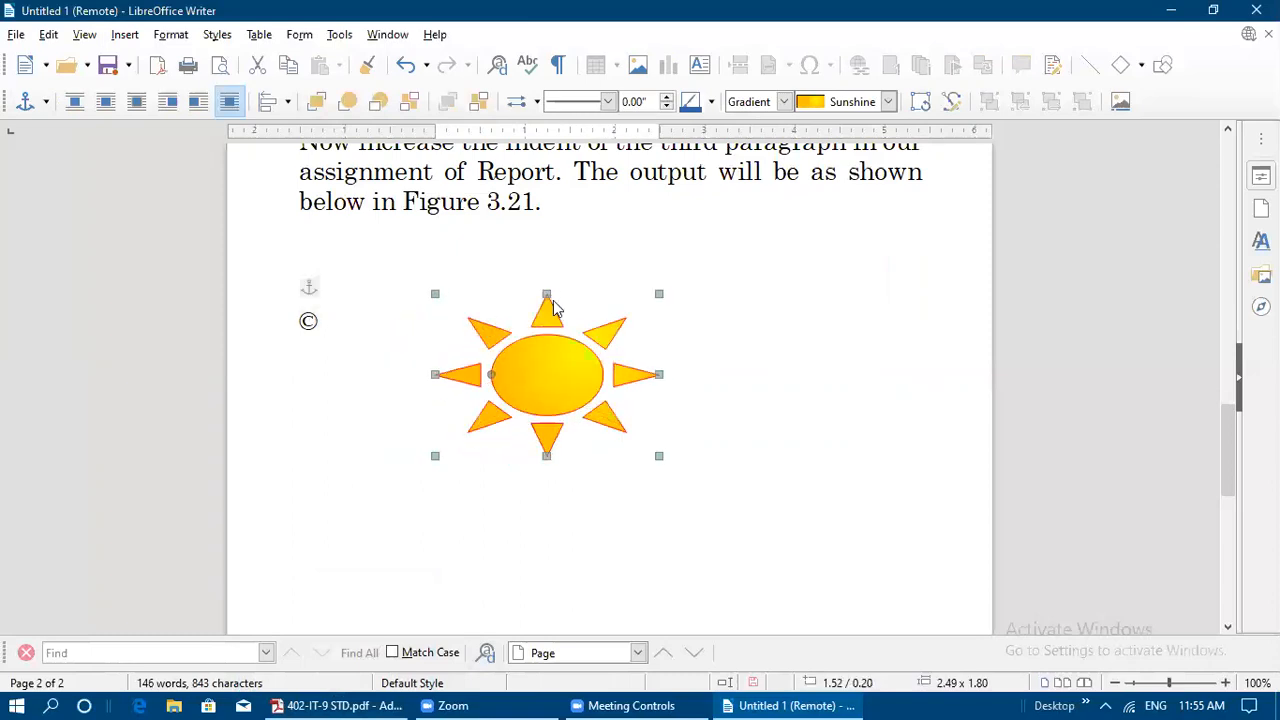
left_click_drag(546, 458, 548, 512)
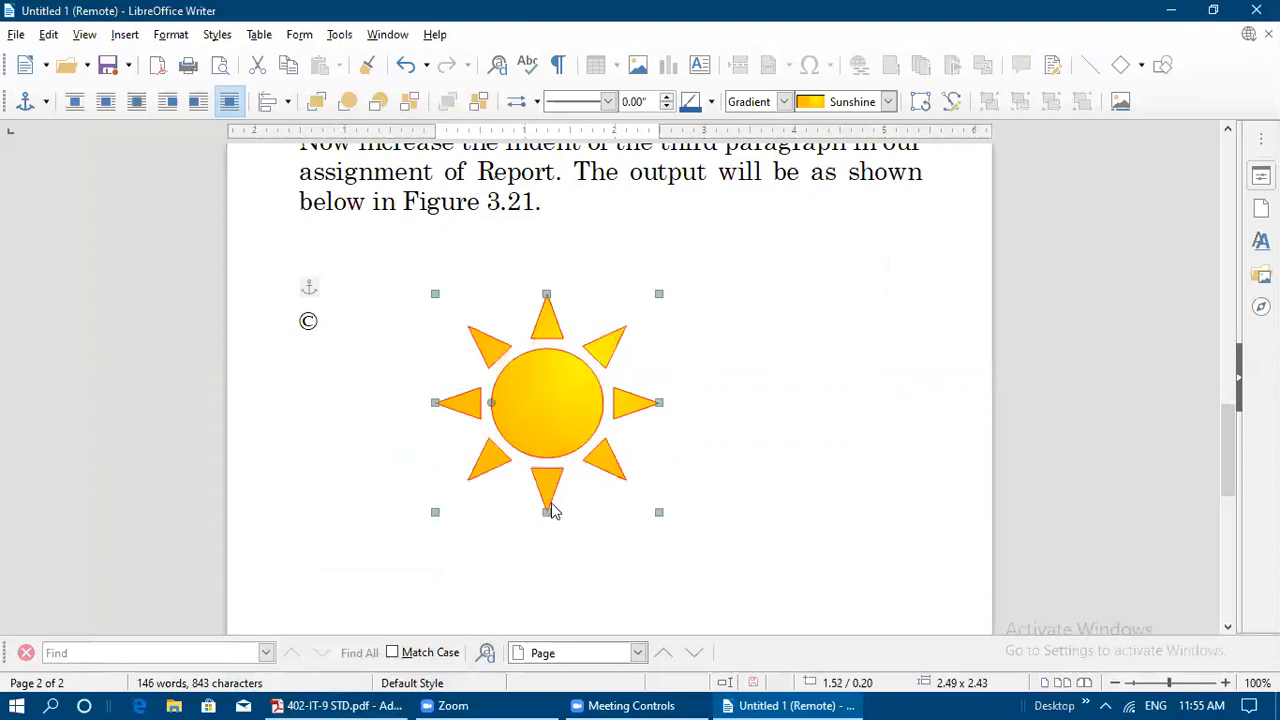
left_click_drag(435, 402, 413, 403)
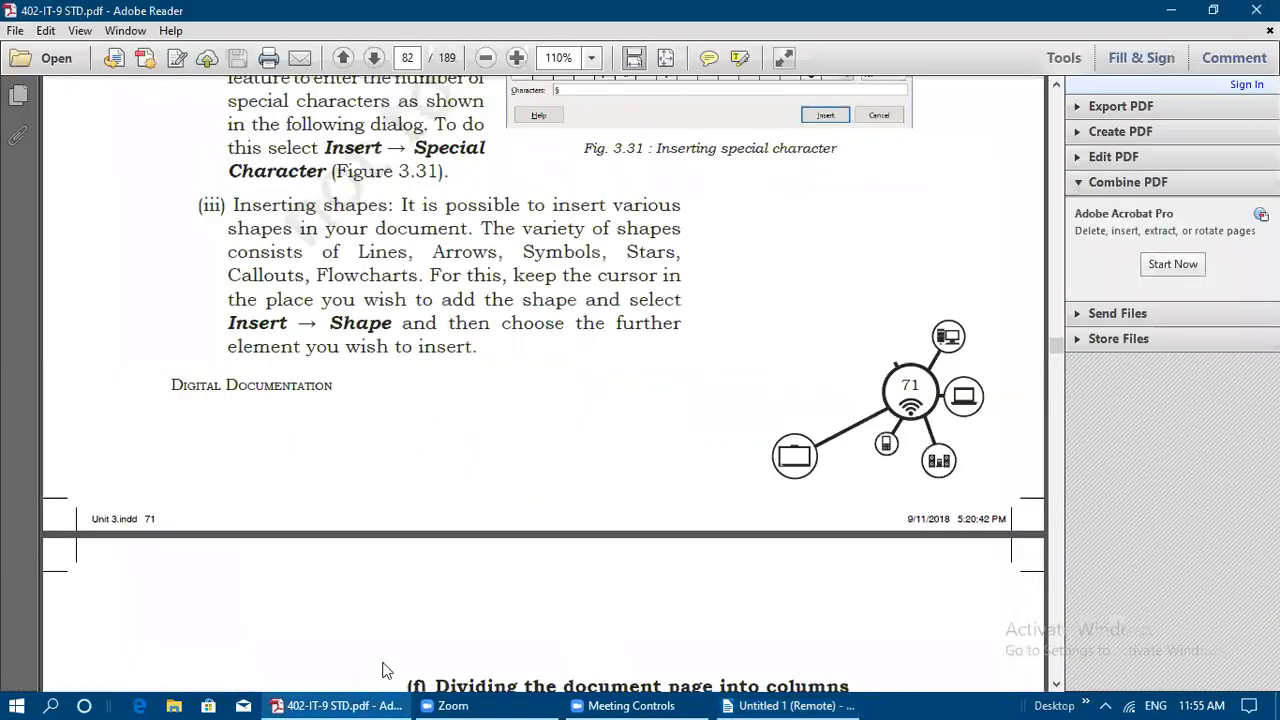
Switch to the textbook PDF and read the section on dividing the document page into columns
left_click(350, 703)
scroll(423, 366, "down", 10)
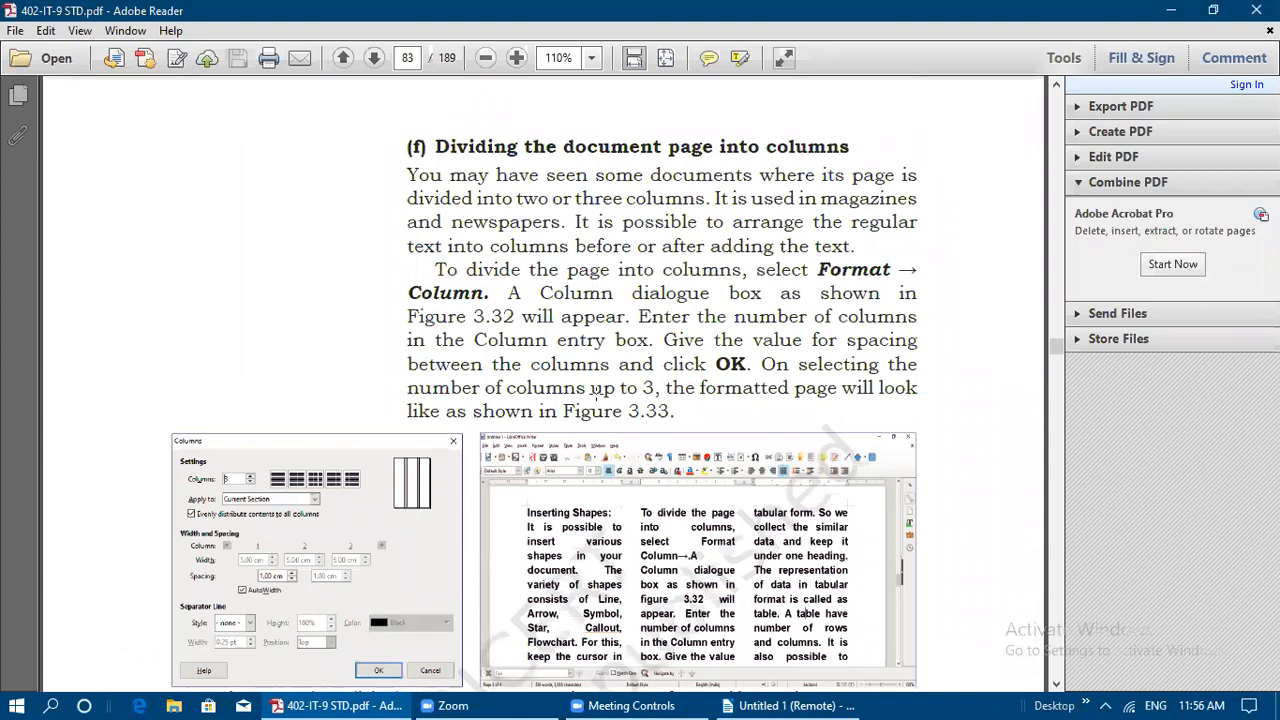
scroll(597, 390, "down", 3)
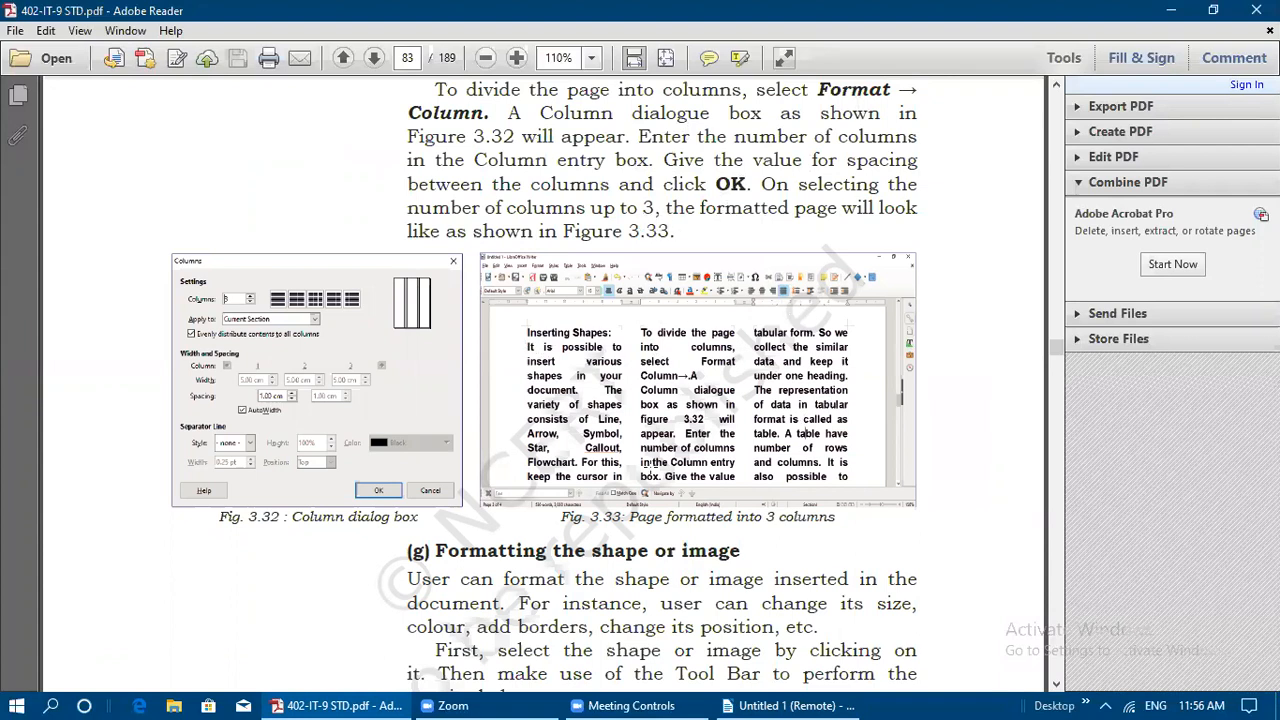
scroll(508, 442, "down", 2)
scroll(572, 450, "up", 3)
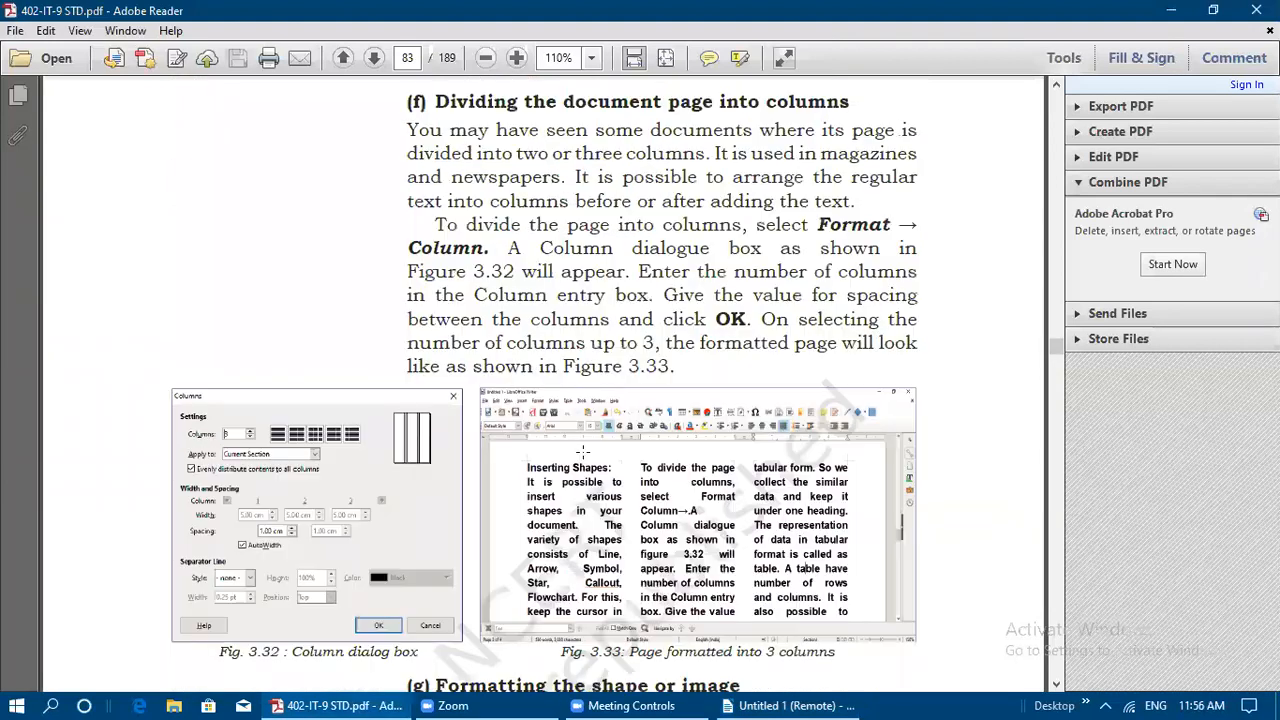
Return to the Writer document and format its default page style into 2 columns with 0.02" spacing
left_click(783, 705)
scroll(509, 387, "up", 15)
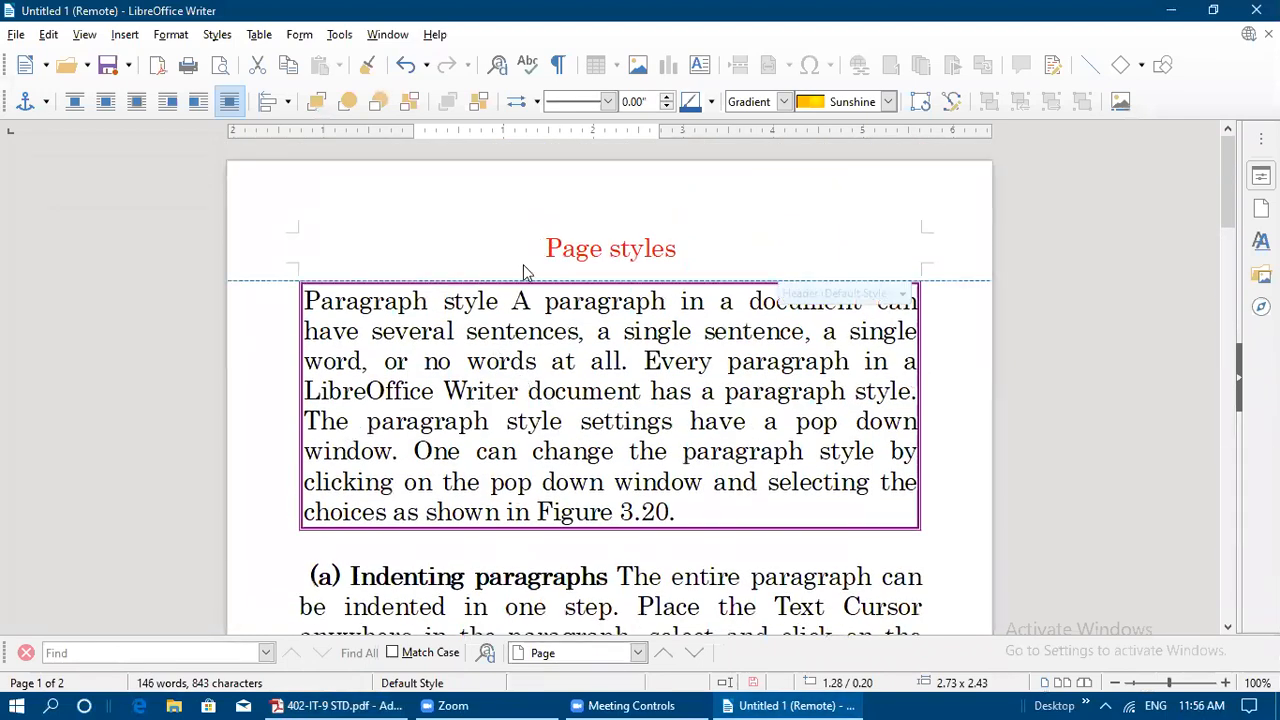
left_click(514, 300)
left_click(309, 292)
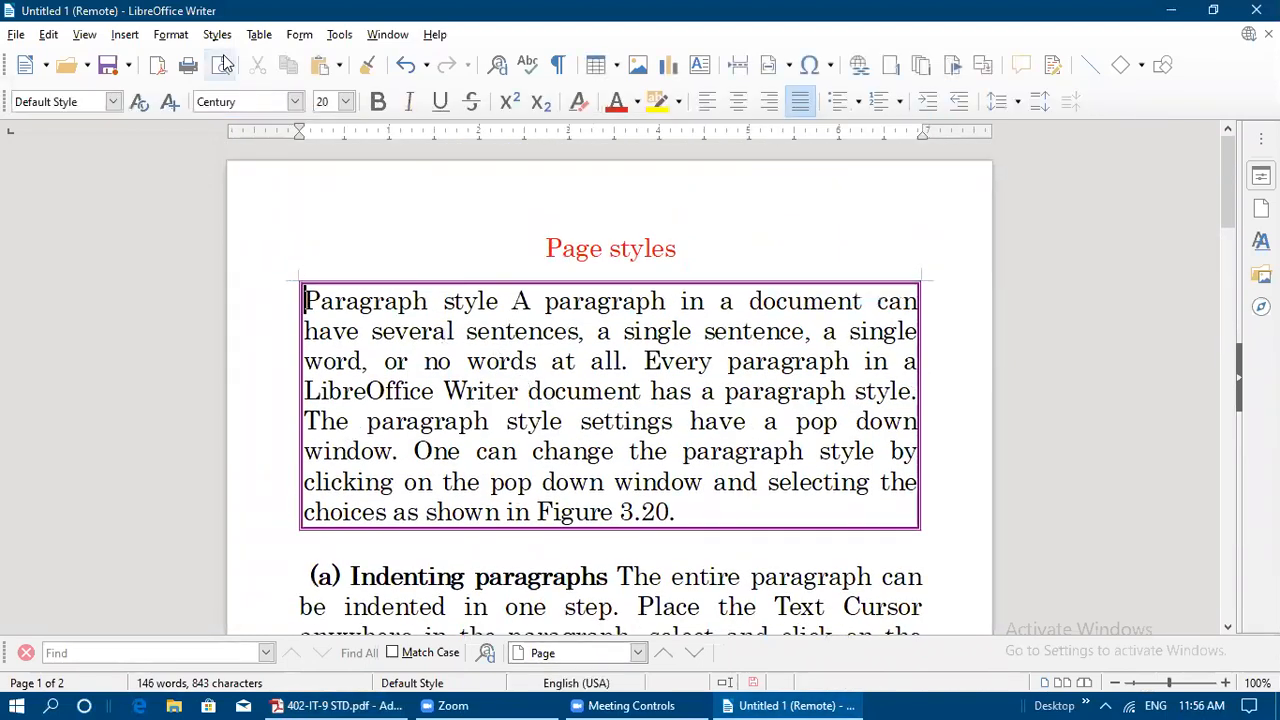
left_click(168, 36)
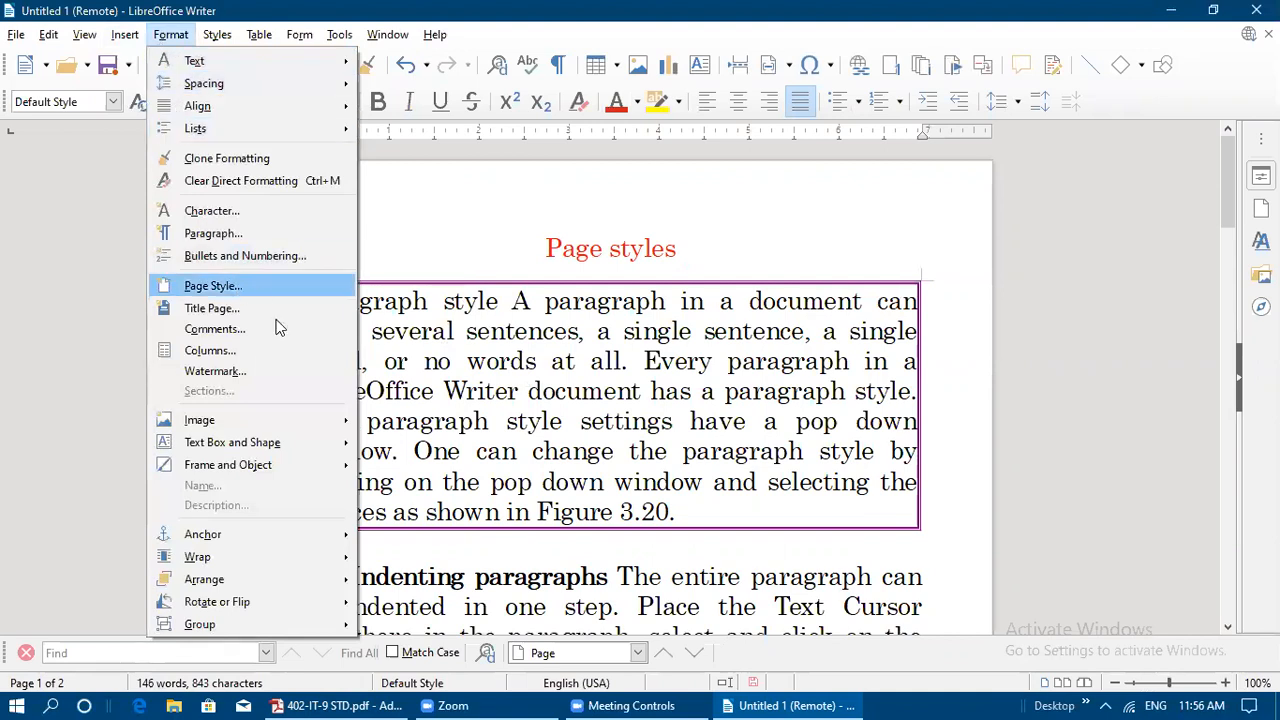
left_click(219, 347)
left_click(531, 186)
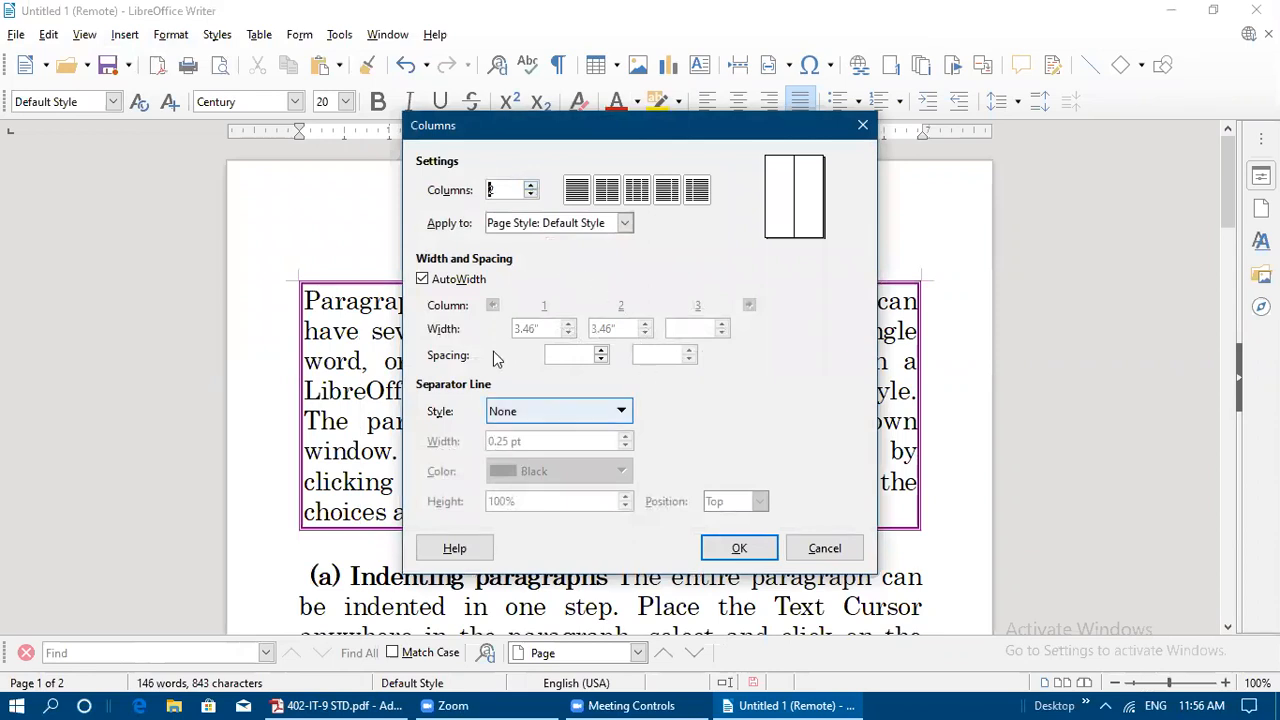
left_click(600, 351)
left_click(600, 351)
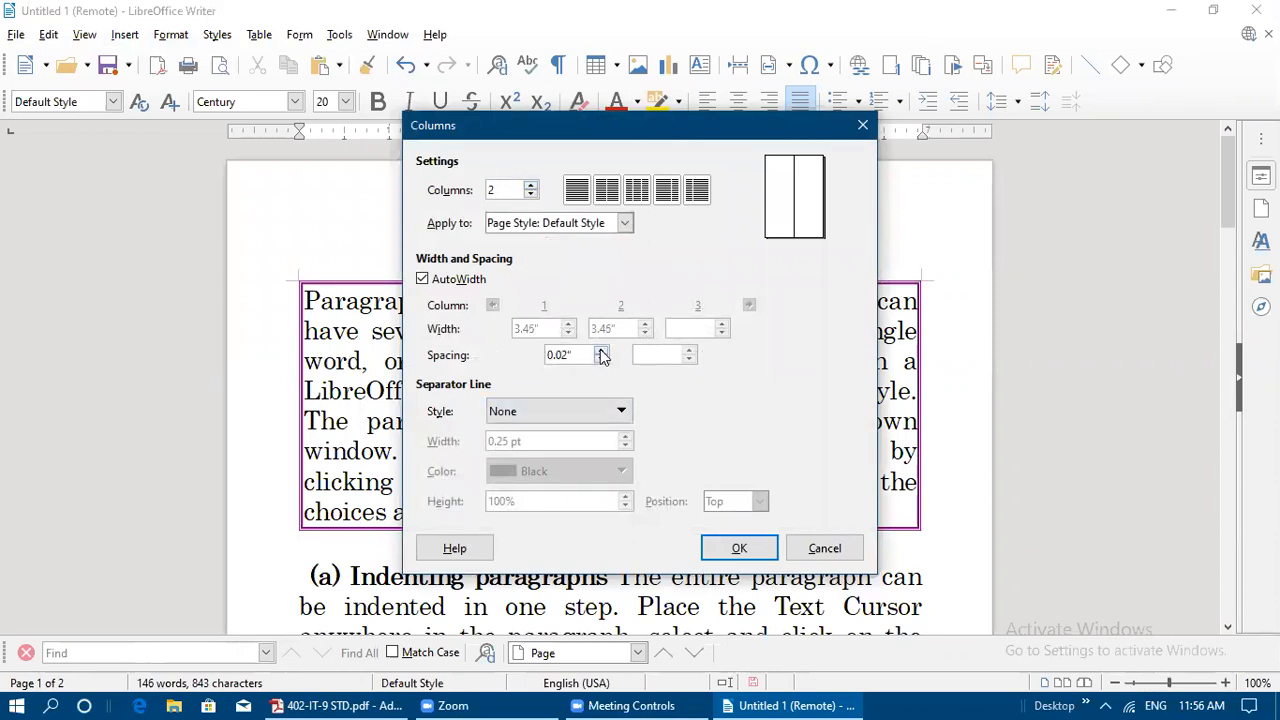
left_click(737, 550)
Examine how the text and the sun shape are laid out in columns across both pages
scroll(742, 426, "down", 5)
scroll(742, 426, "down", 20)
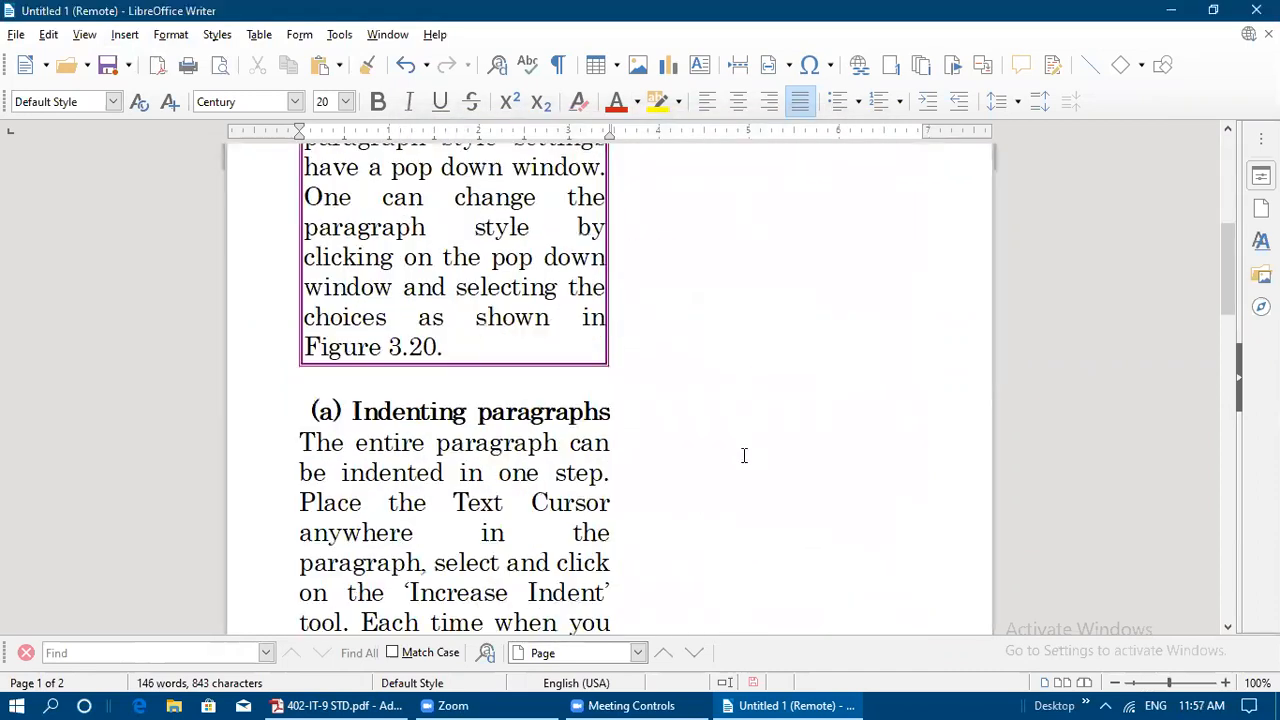
scroll(759, 482, "down", 5)
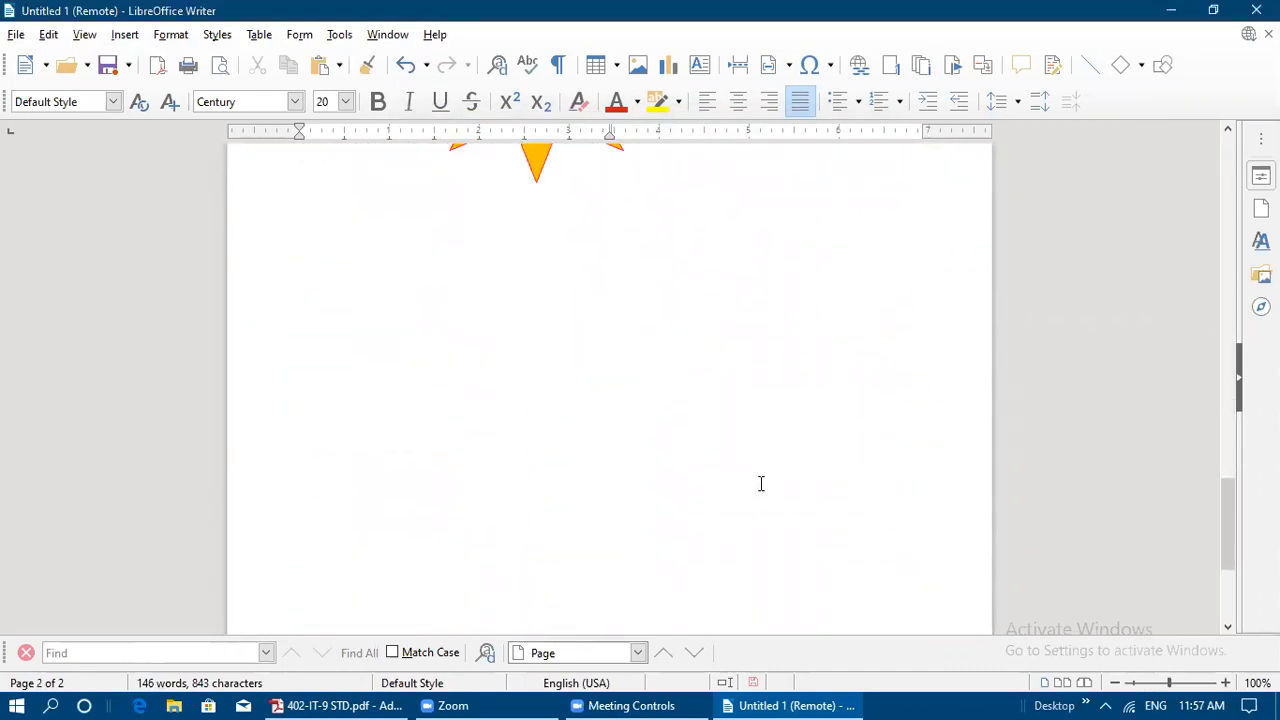
scroll(768, 471, "up", 10)
scroll(770, 460, "up", 8)
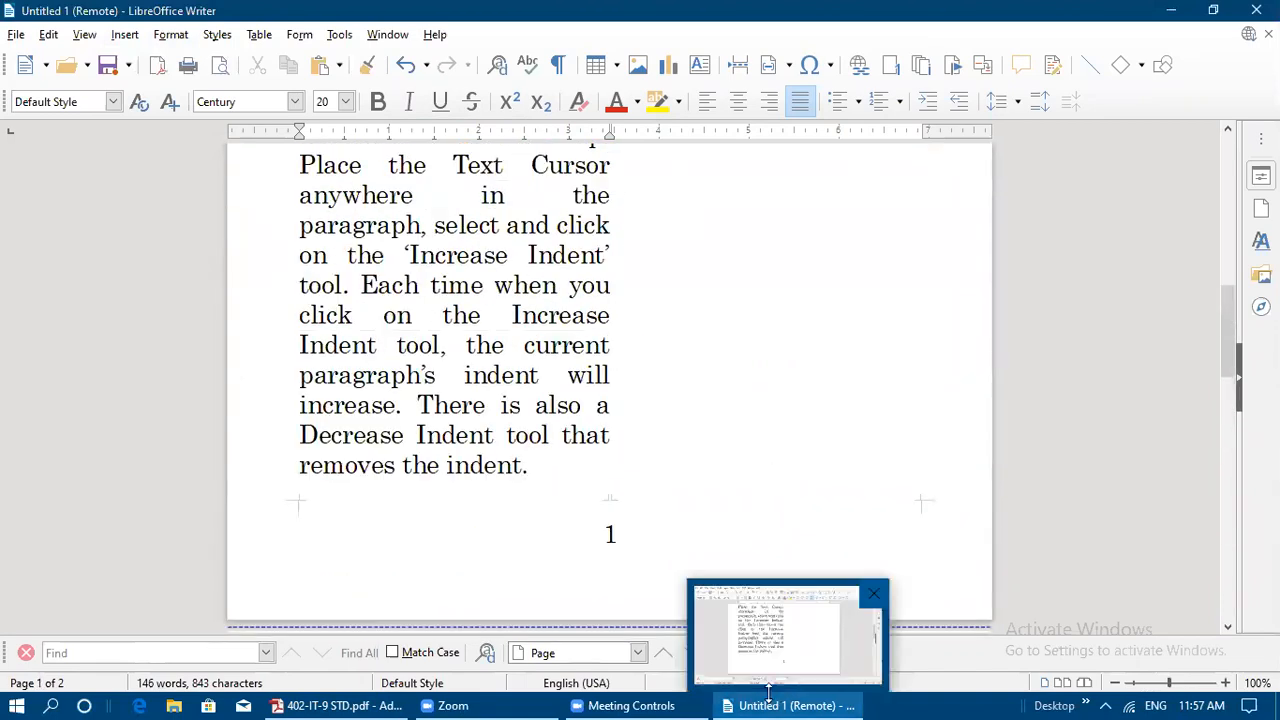
scroll(797, 417, "up", 8)
scroll(654, 291, "up", 6)
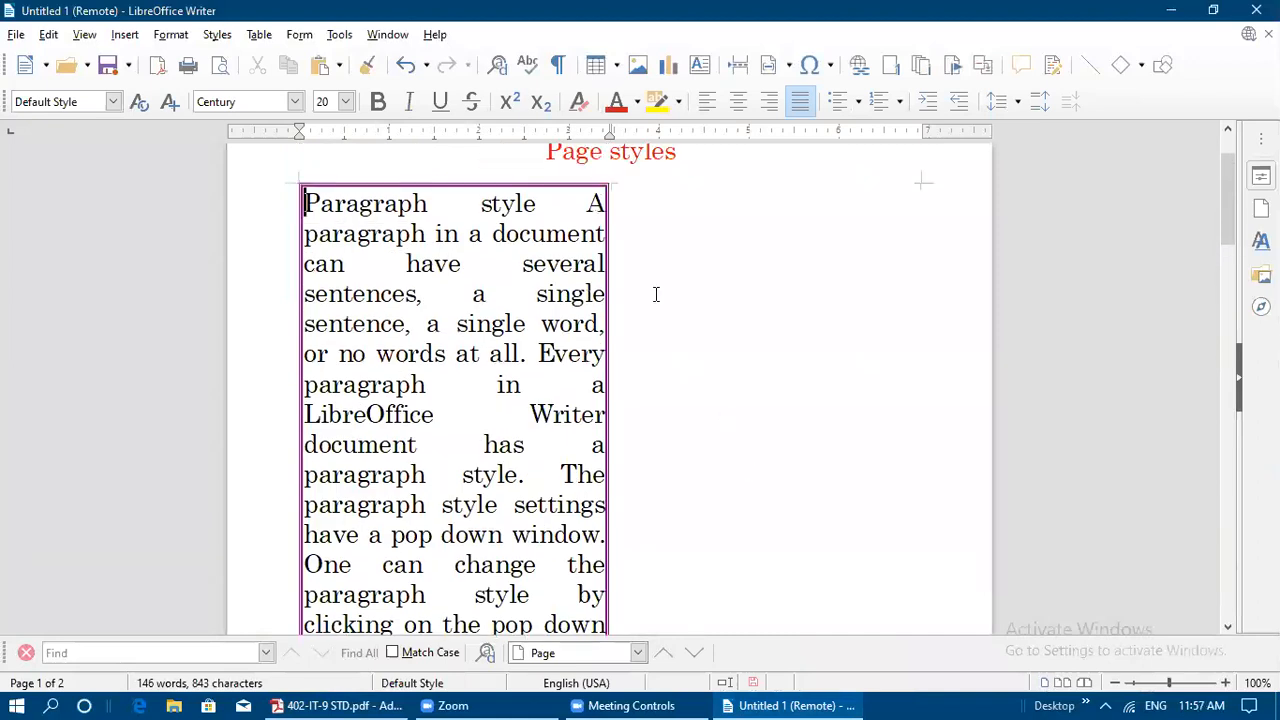
scroll(637, 523, "down", 20)
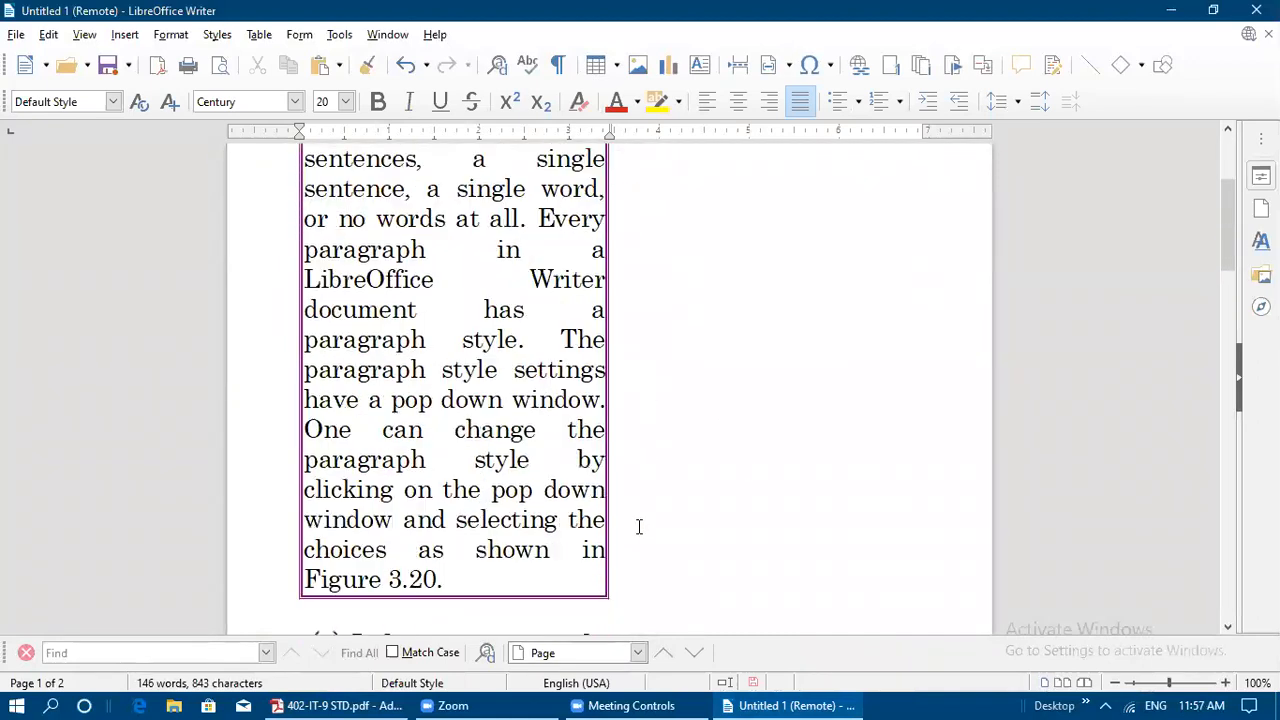
scroll(596, 561, "down", 3)
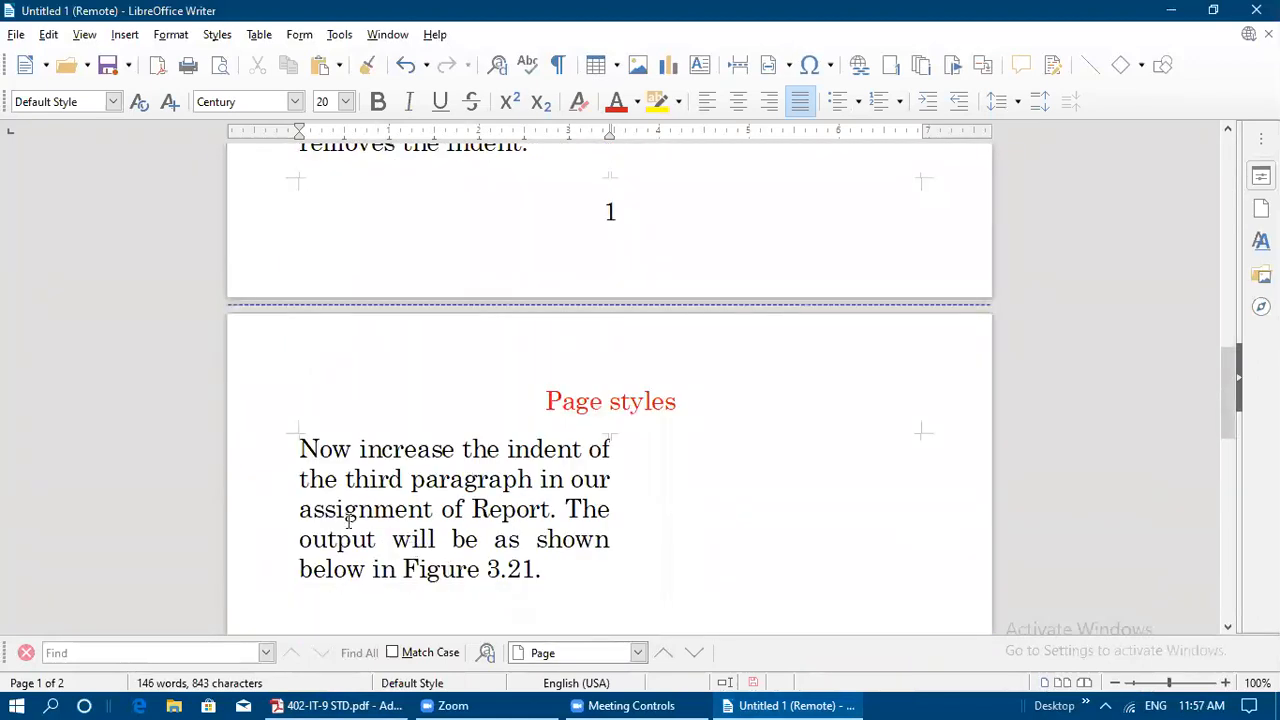
Try adding two blank lines above the paragraph at the start of page 2, and remove them
key("Return")
key("Return")
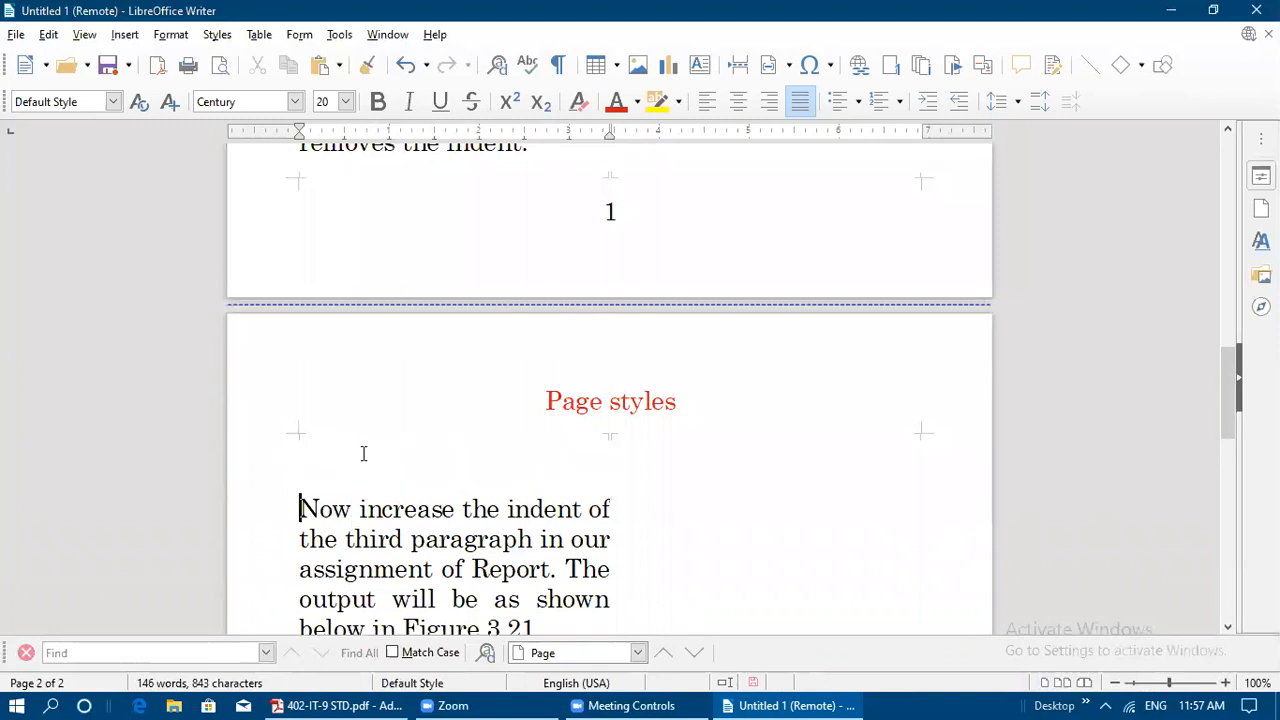
key("BackSpace")
key("BackSpace")
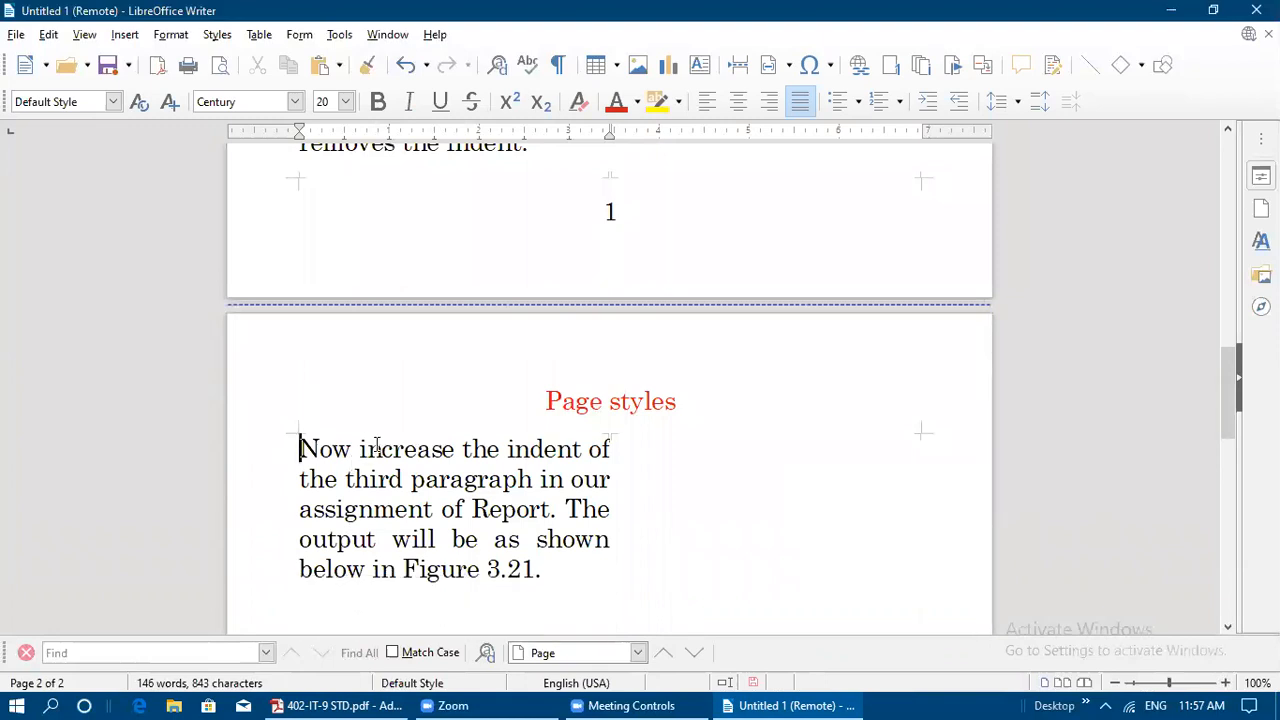
scroll(517, 283, "up", 3)
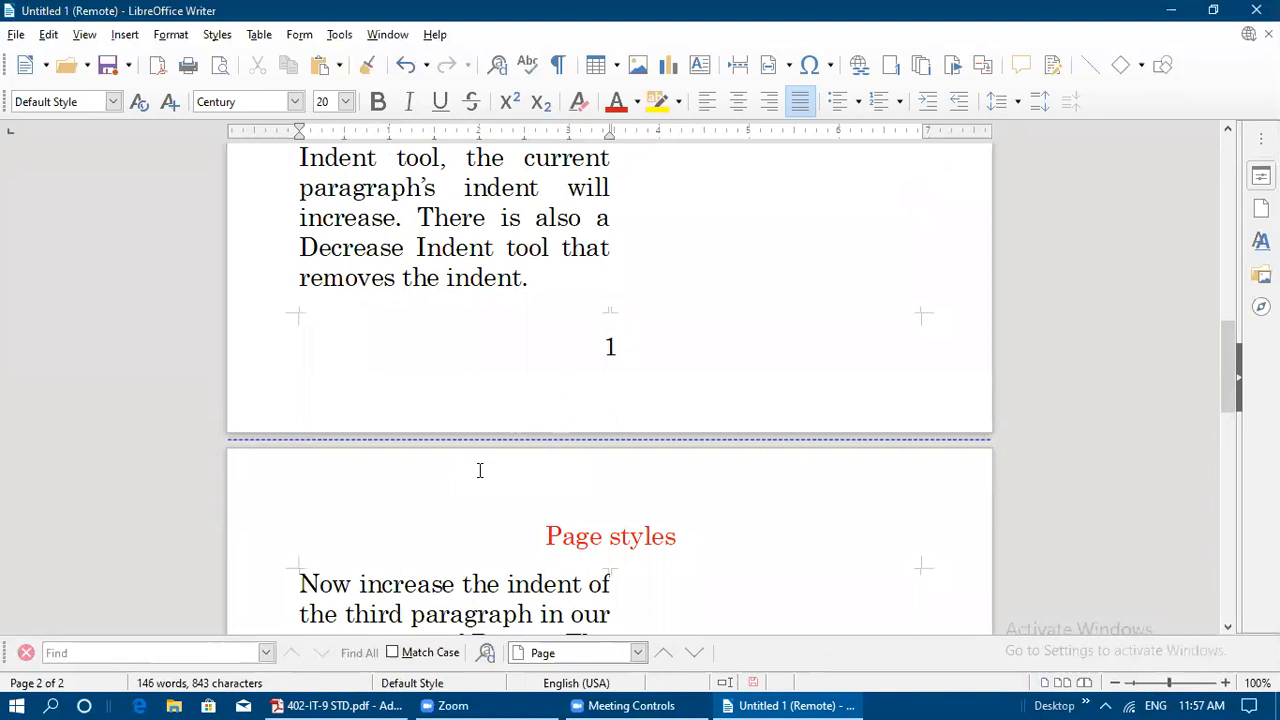
scroll(462, 481, "down", 3)
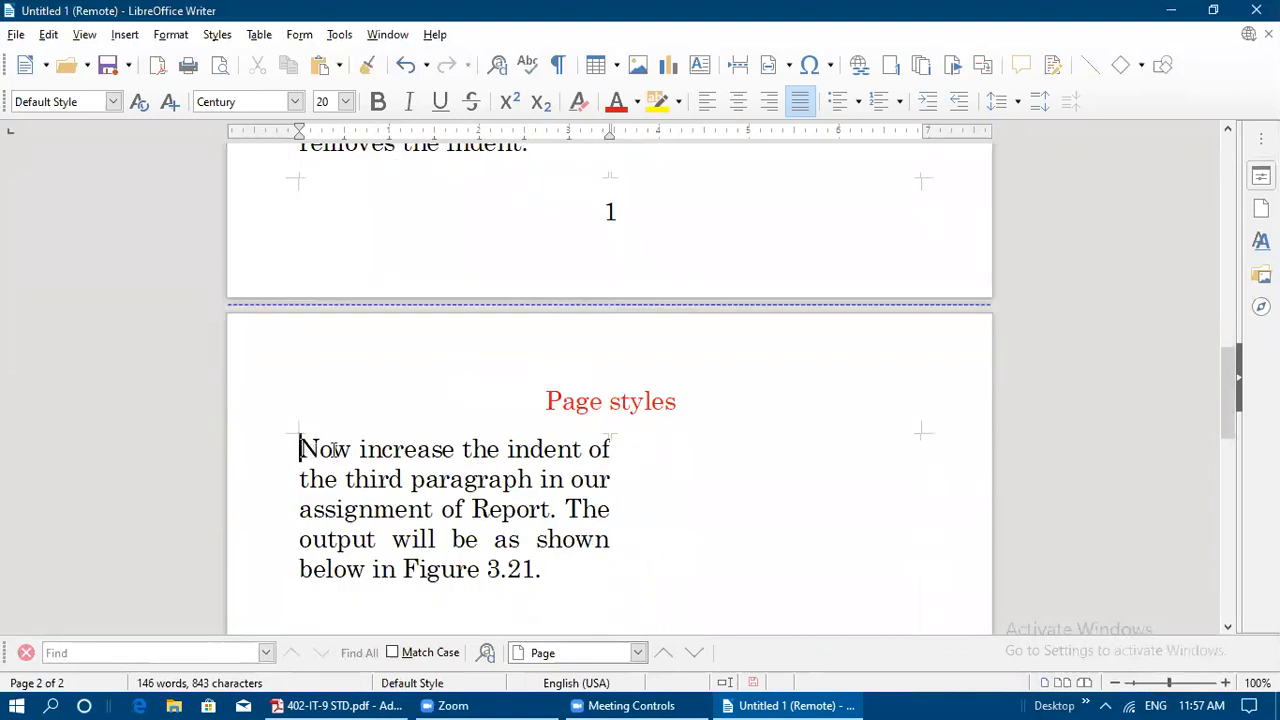
scroll(747, 277, "up", 4)
scroll(747, 277, "up", 20)
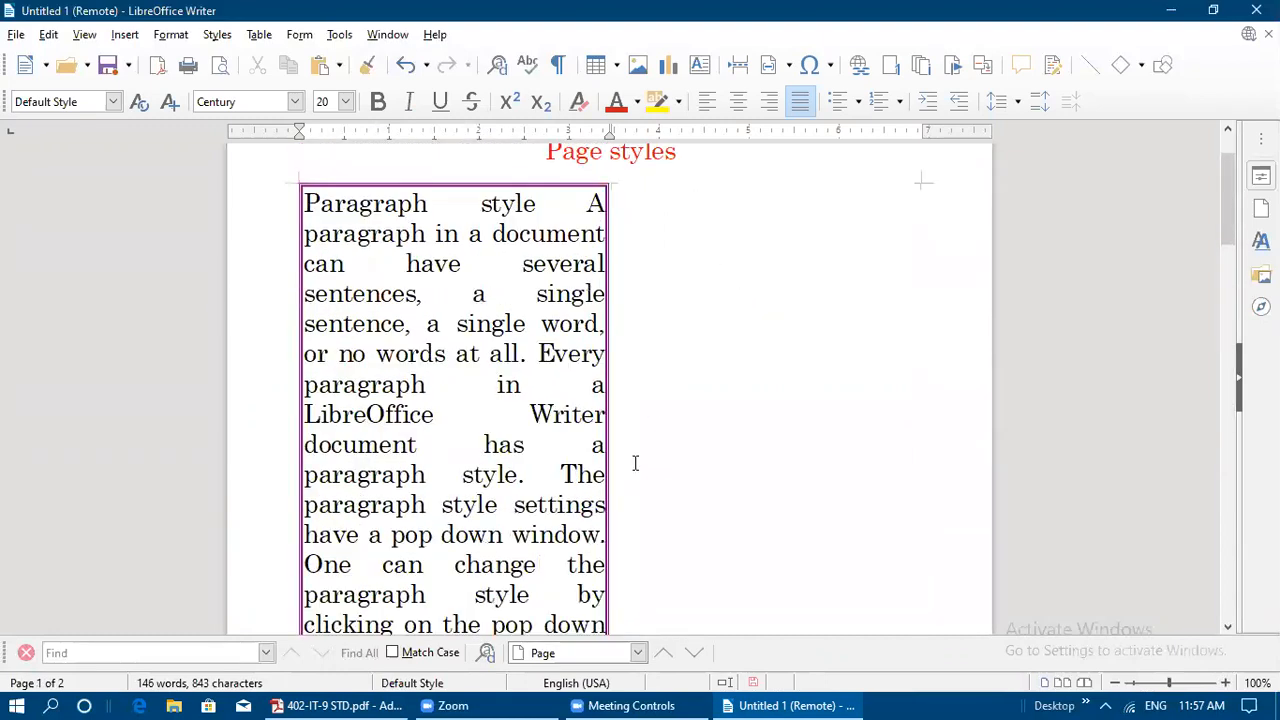
scroll(634, 463, "down", 20)
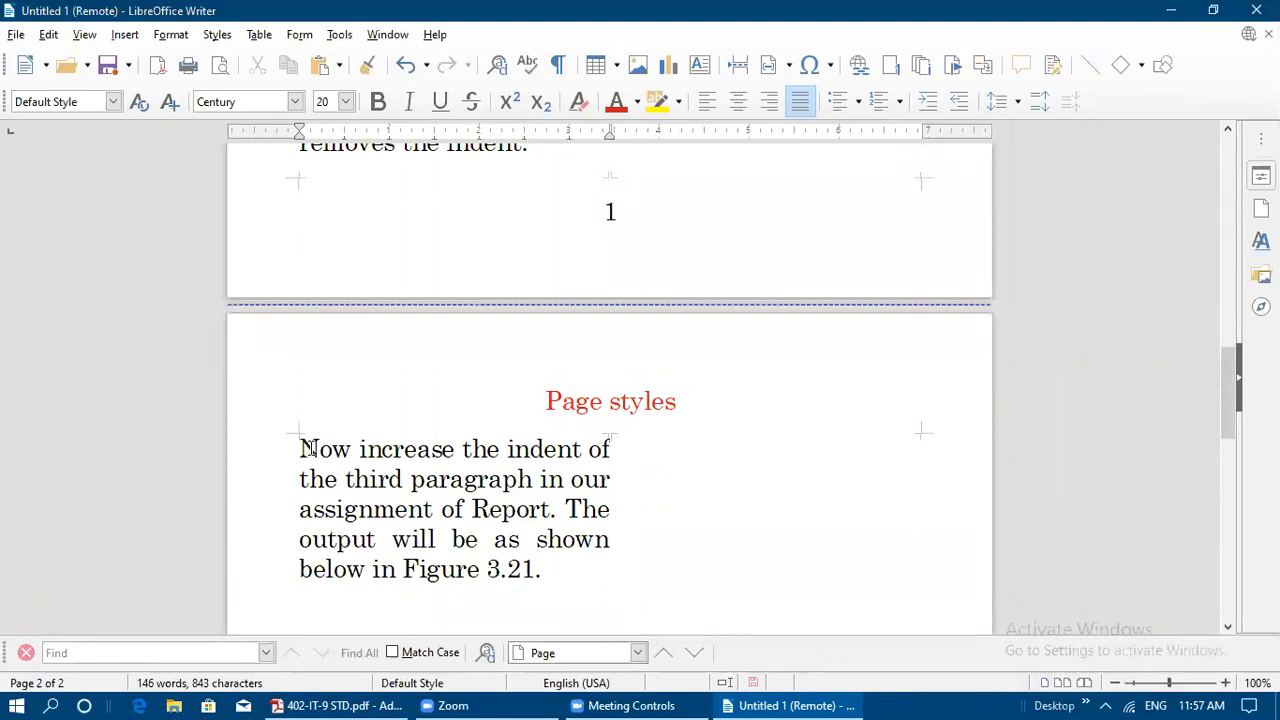
Switch to the textbook PDF and read the section on formatting the shape or image
left_click(340, 706)
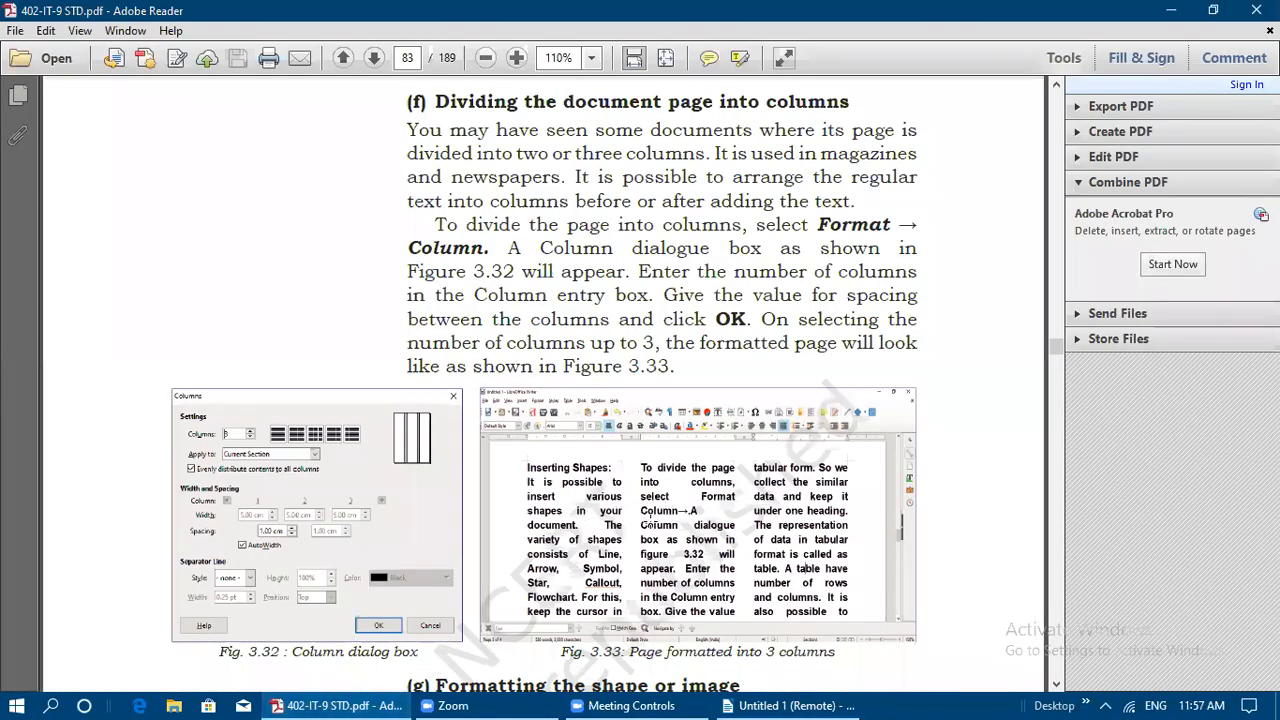
scroll(674, 350, "down", 5)
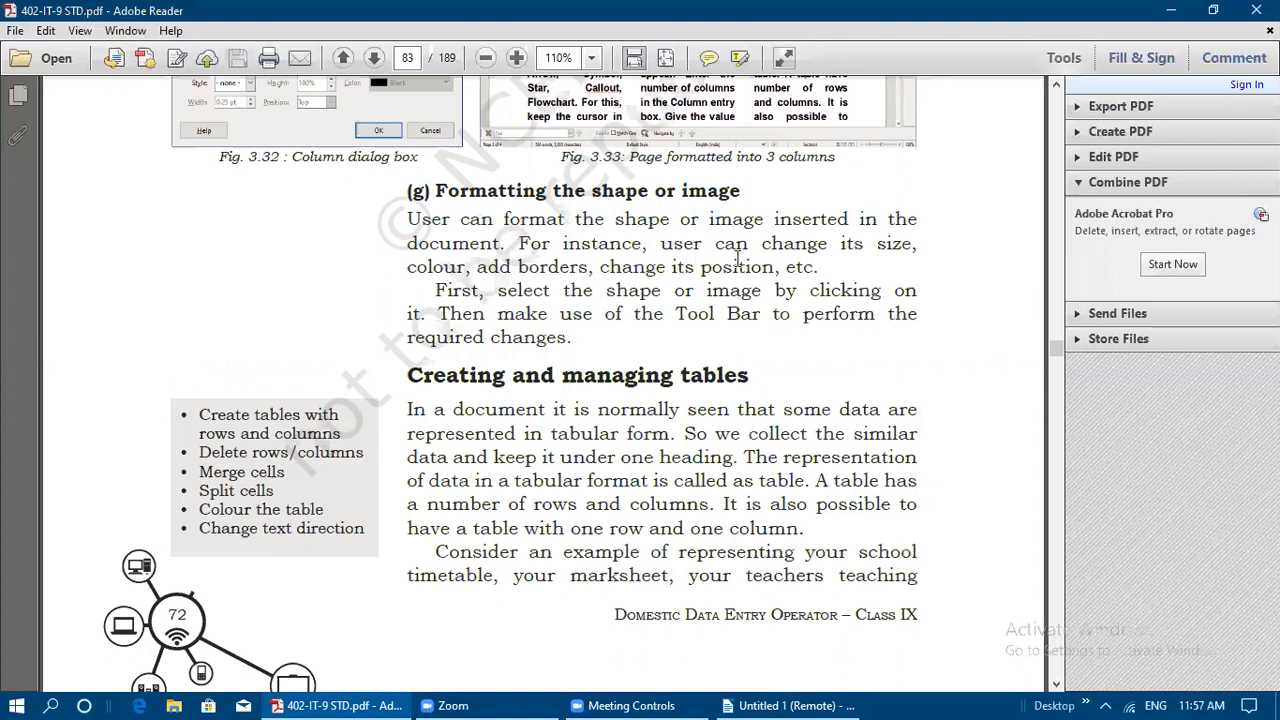
Return to the Writer document and undo the recent edits, including the two-column page layout
left_click(790, 705)
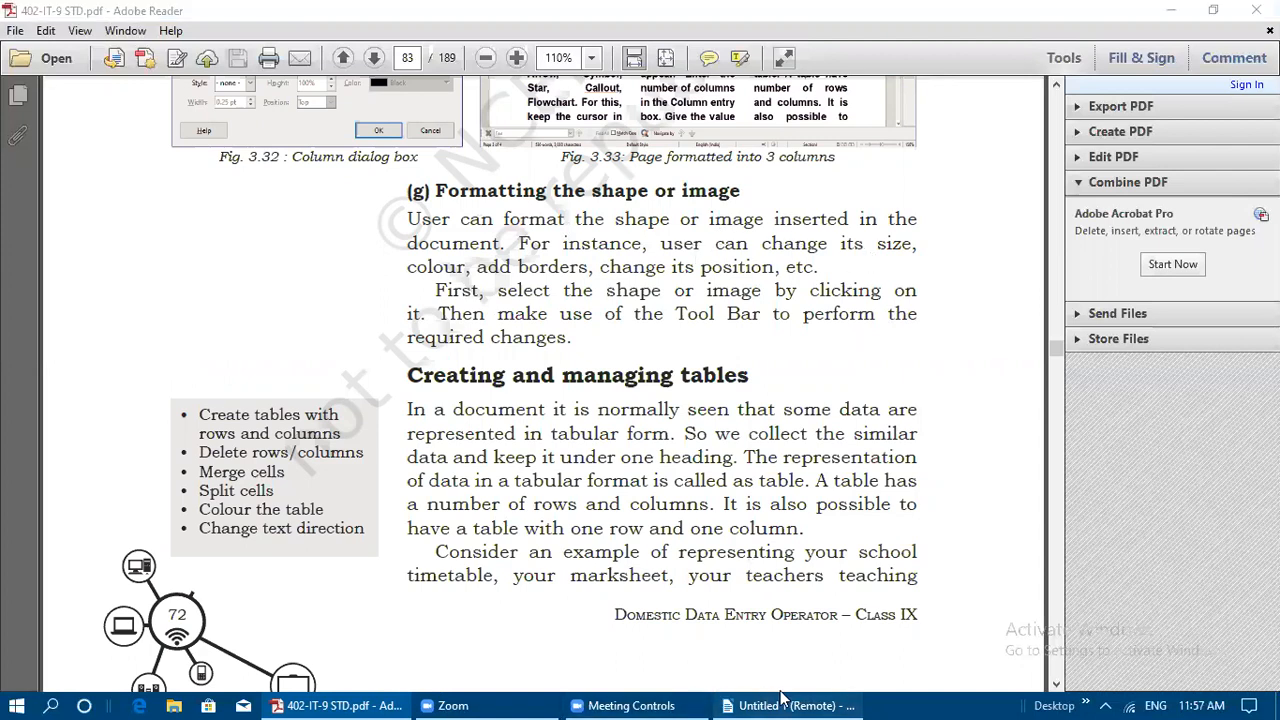
scroll(670, 598, "down", 4)
scroll(669, 598, "down", 4)
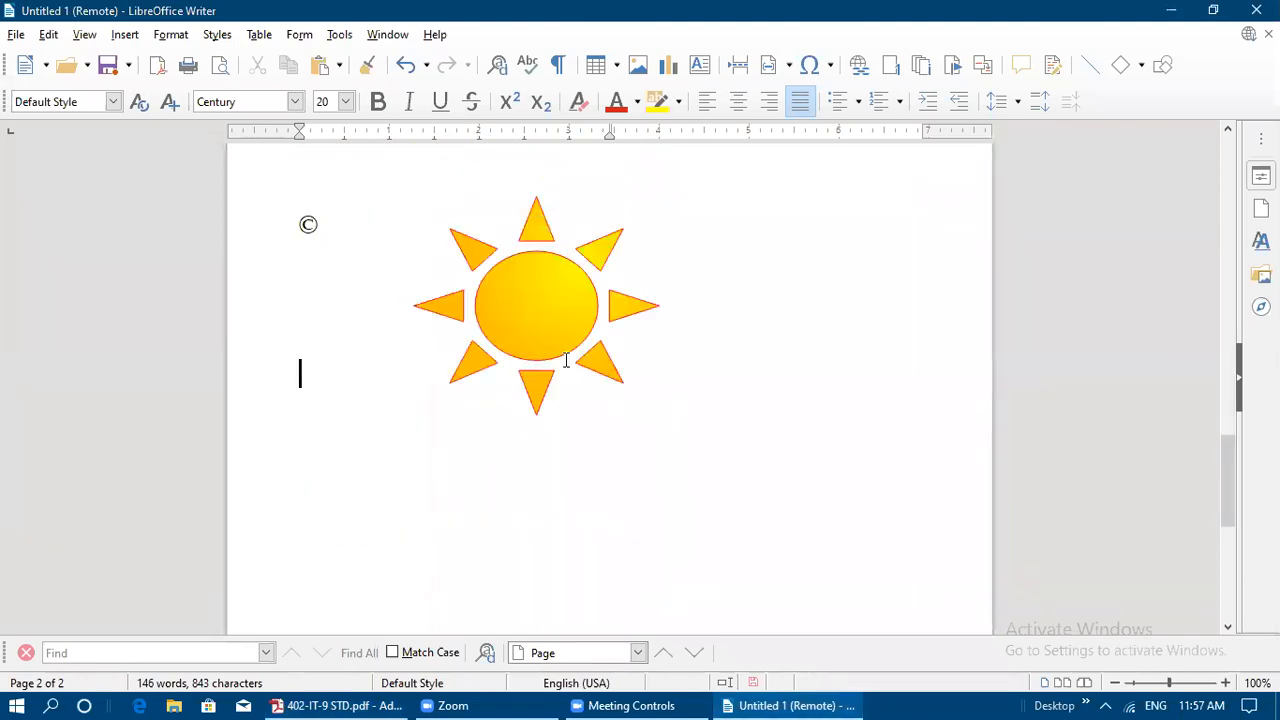
scroll(567, 360, "up", 5)
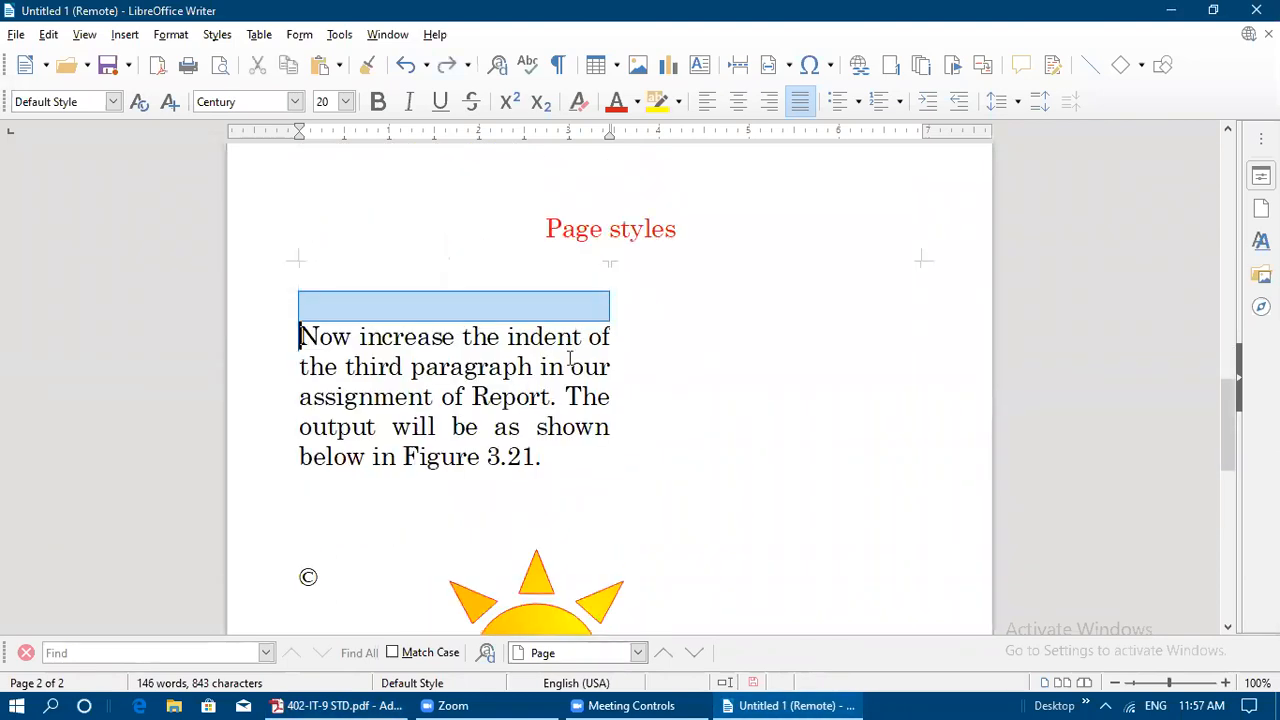
Shrink the sun shape to about 1.82 by 1.75 inches
left_click(582, 484)
left_click_drag(656, 429, 577, 489)
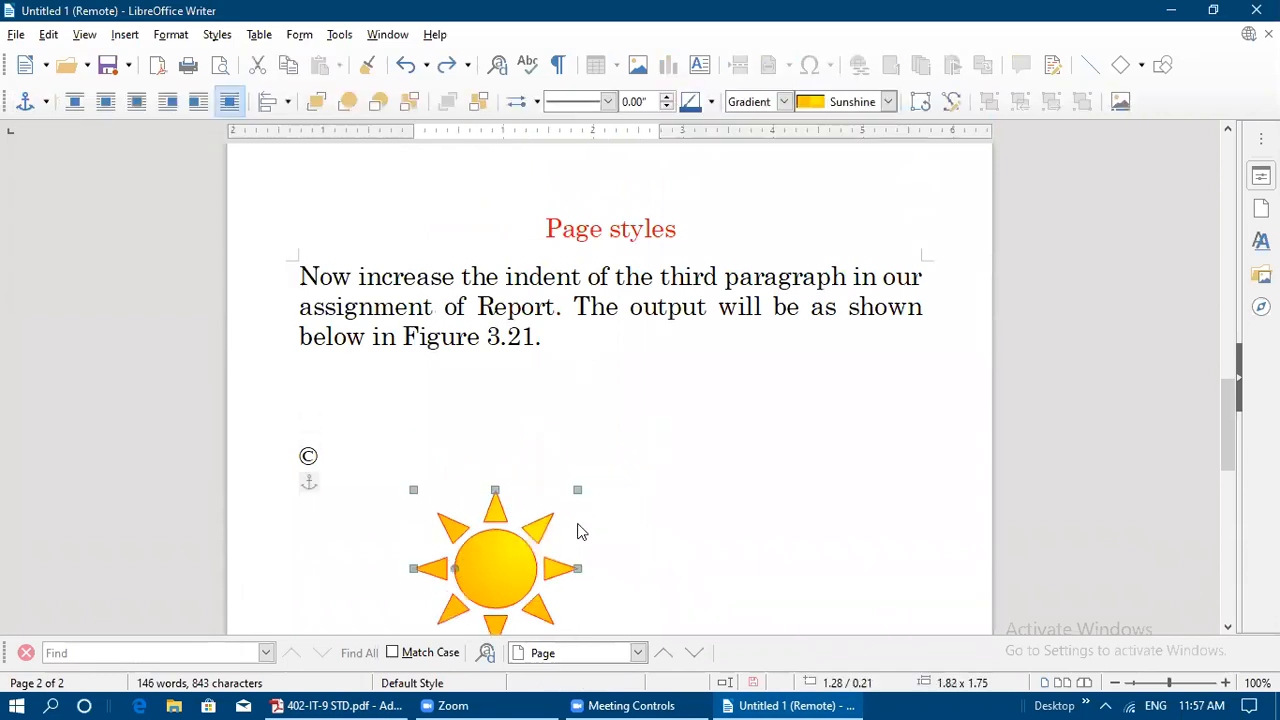
Switch to the textbook PDF and read the introduction to creating and managing tables
left_click(398, 702)
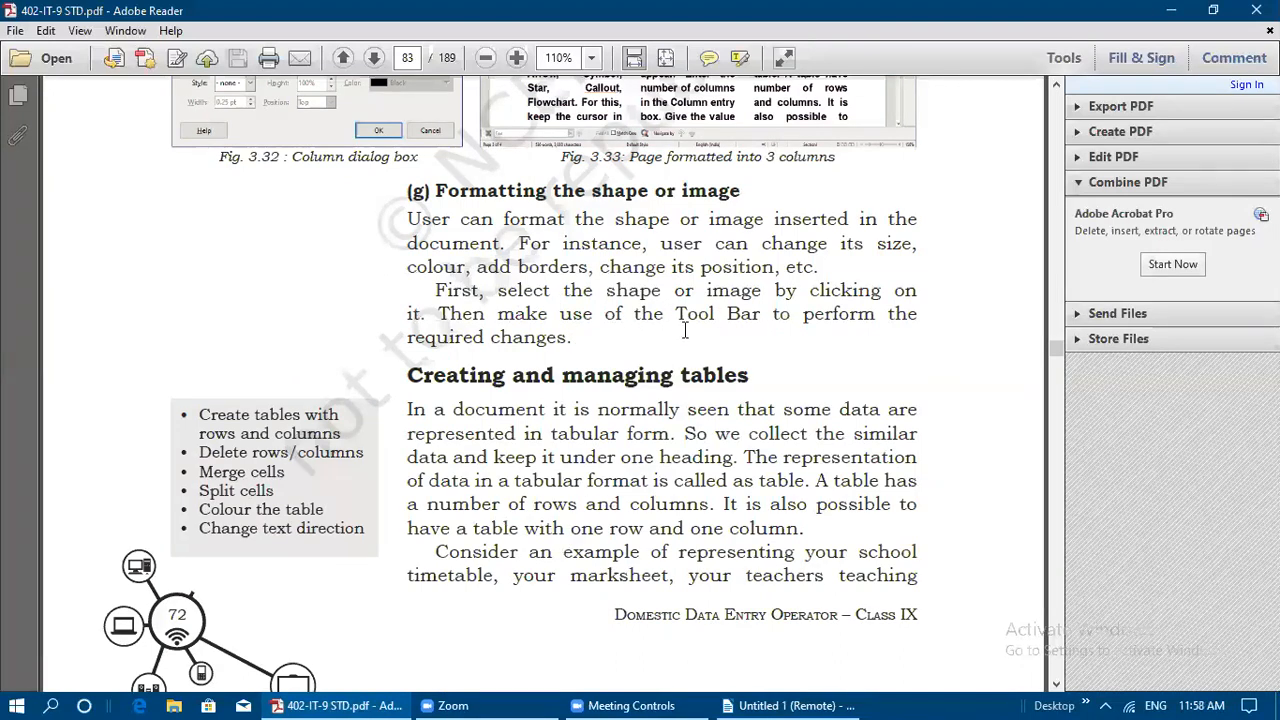
scroll(617, 350, "down", 3)
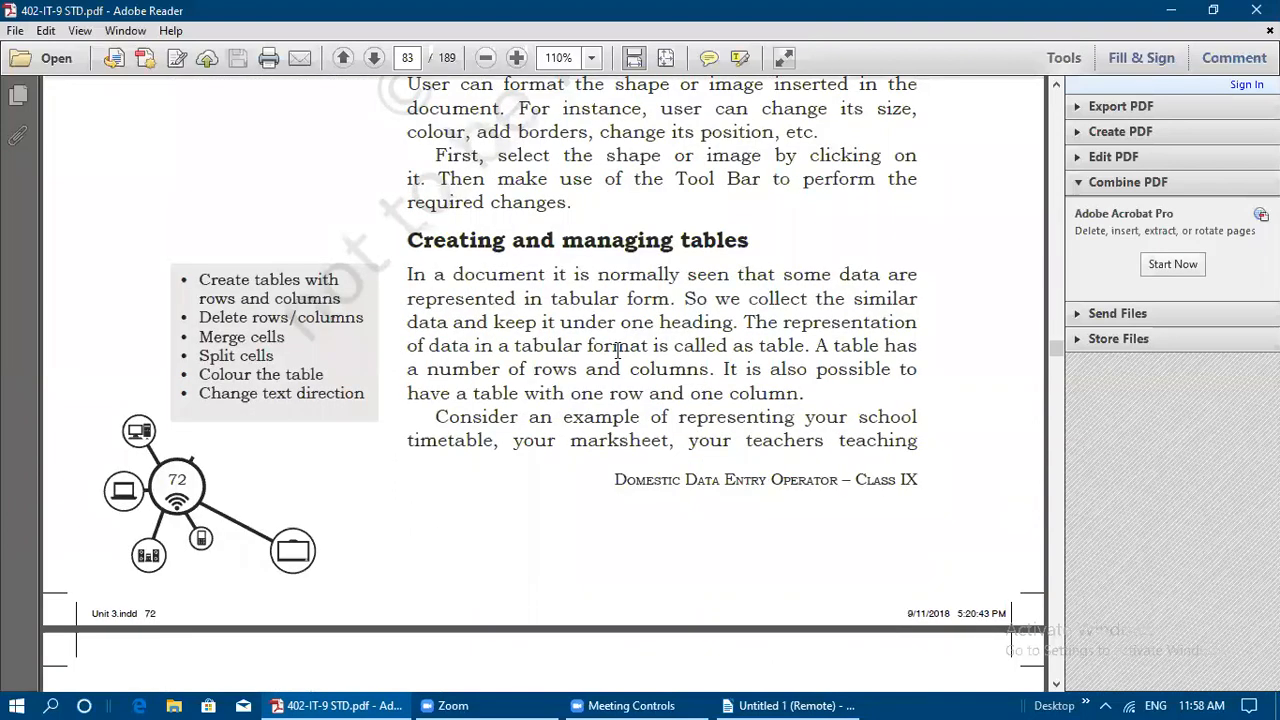